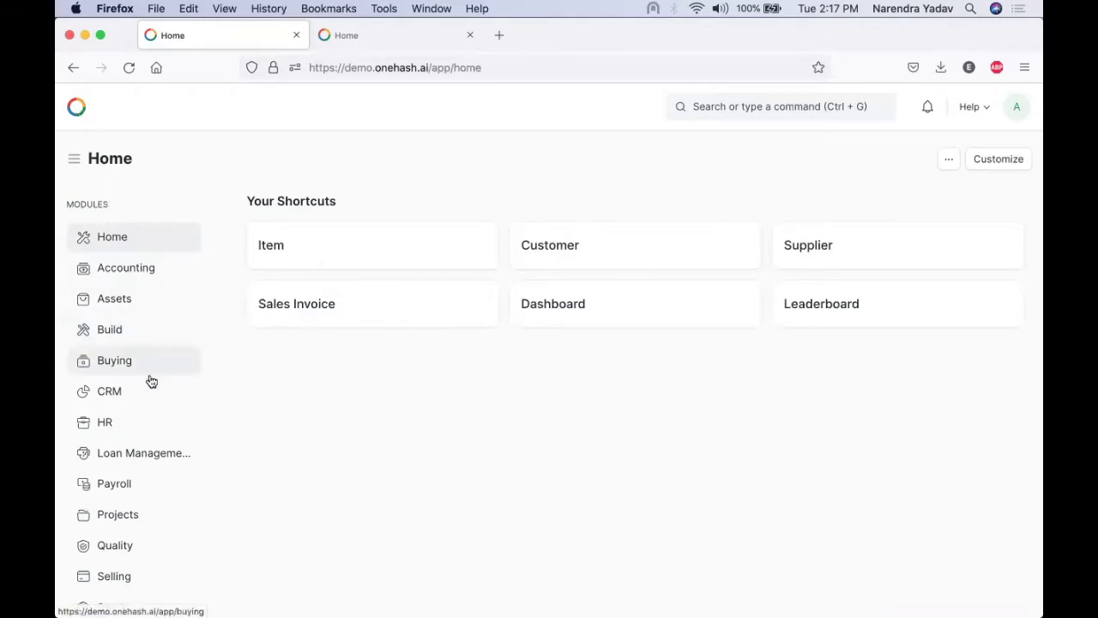
Open the Lead list from the Lead shortcut in the CRM workspace
click(114, 394)
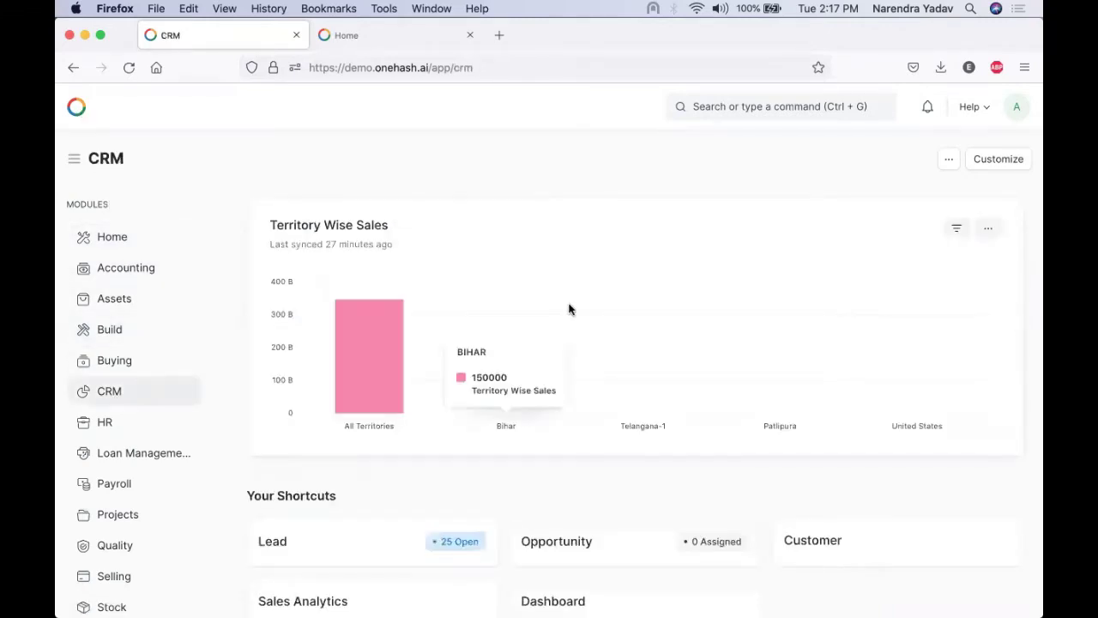
scroll(569, 309, down, 5)
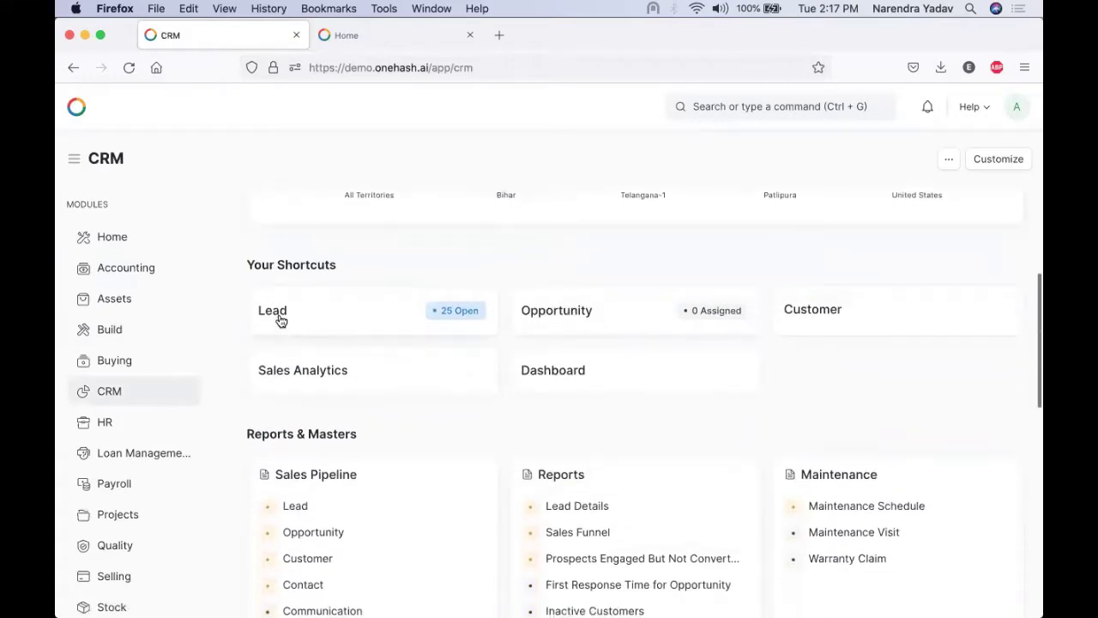
click(275, 314)
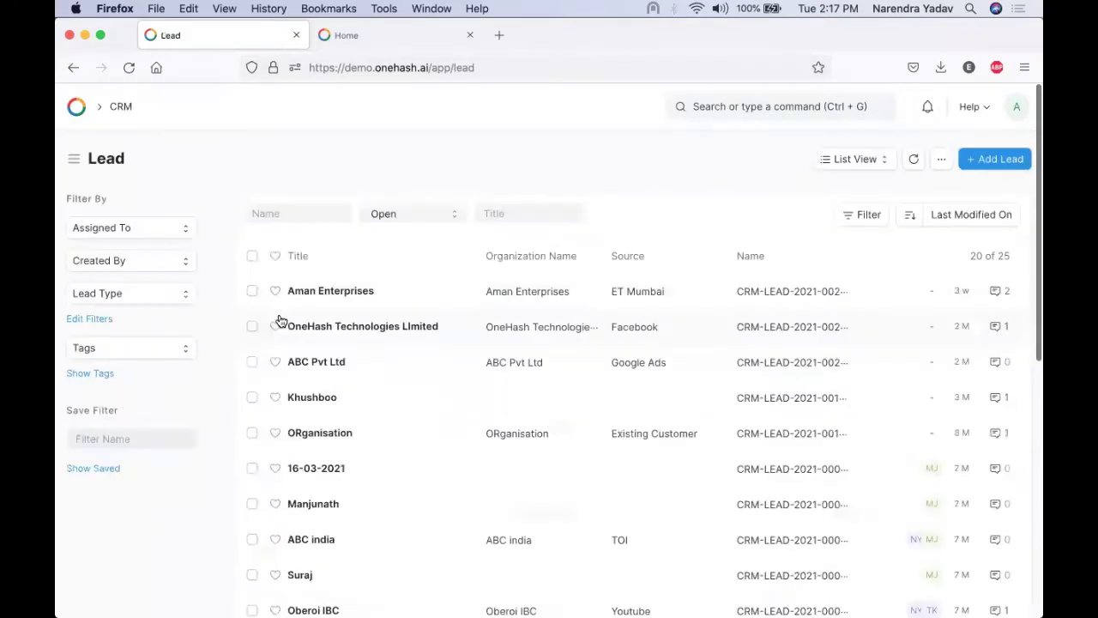
Remove the Open status filter, briefly show only Converted leads, then clear it
click(410, 214)
click(406, 187)
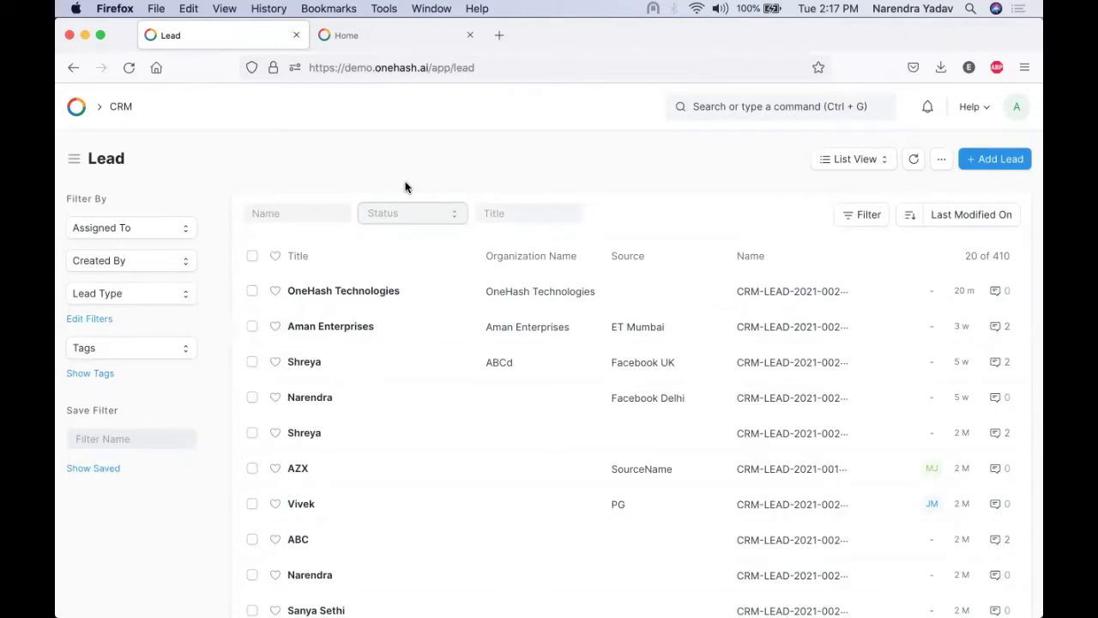
click(409, 218)
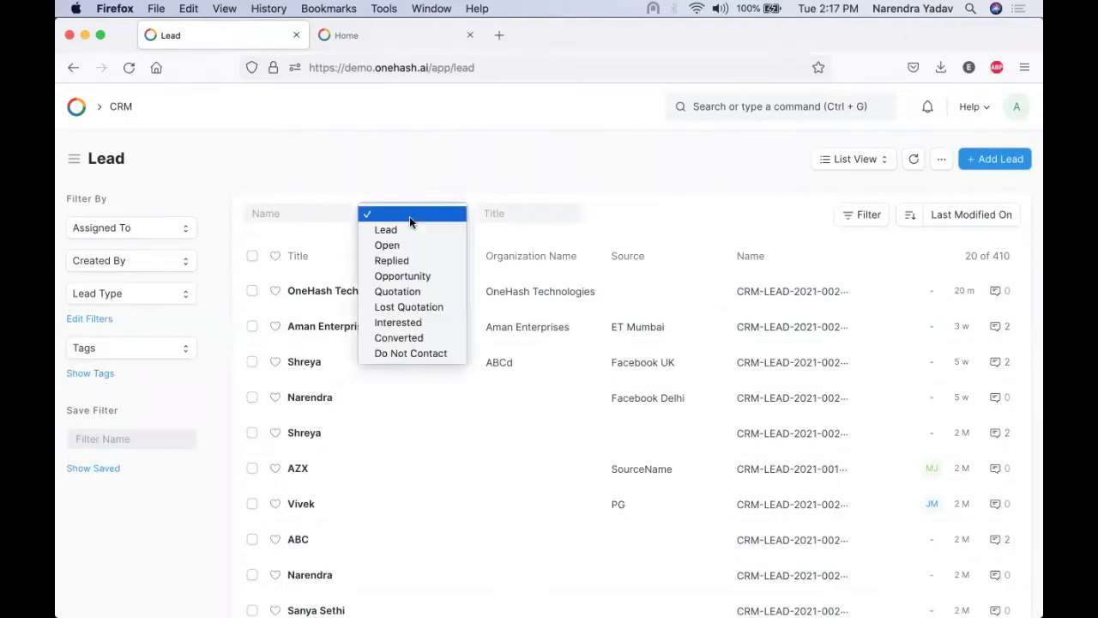
click(411, 337)
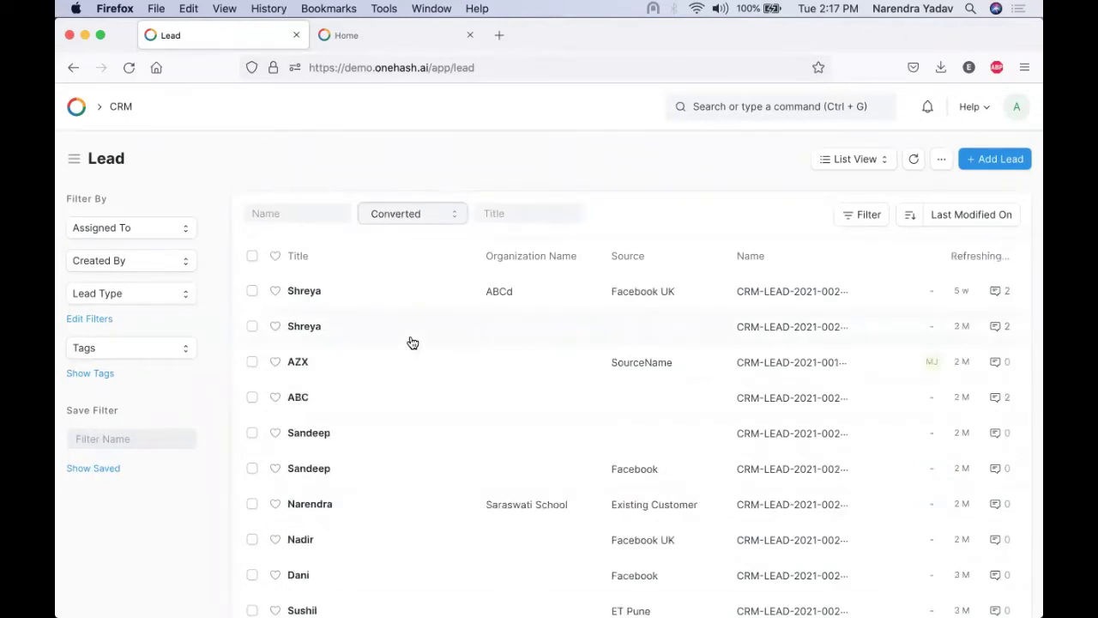
click(402, 216)
click(399, 232)
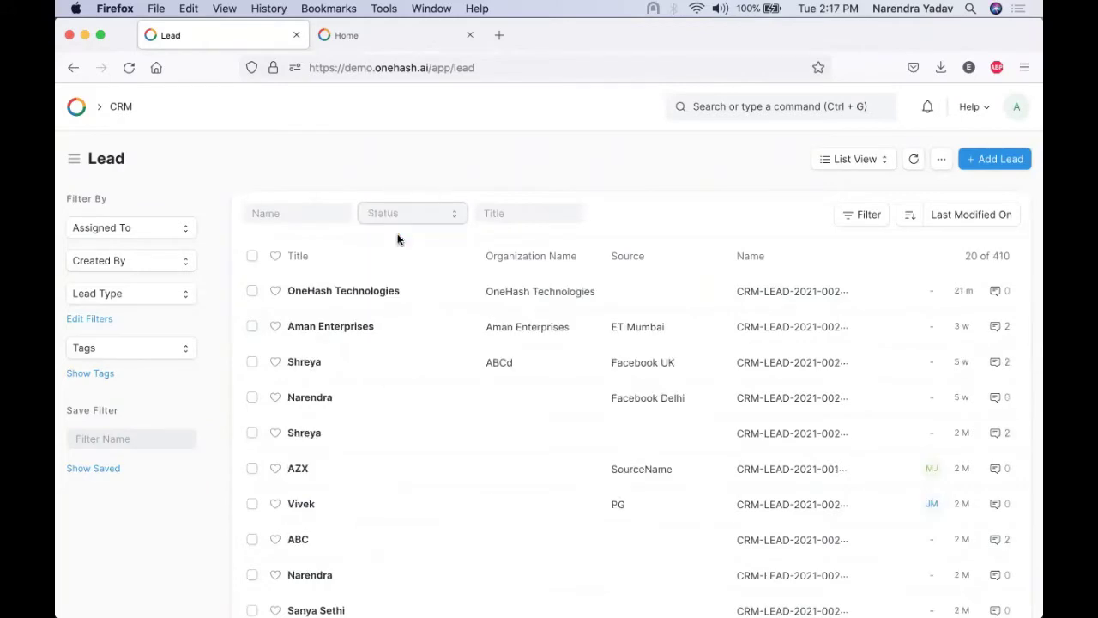
Add and remove a Campaign Name filter, then bring up the list view types
click(863, 220)
click(645, 261)
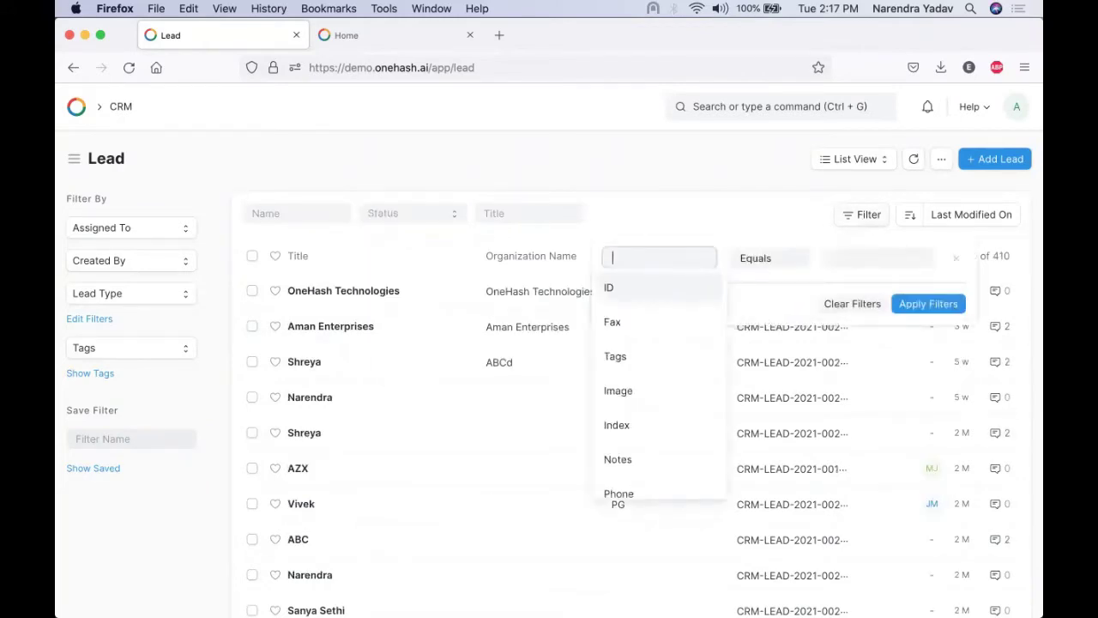
text(ca)
click(664, 326)
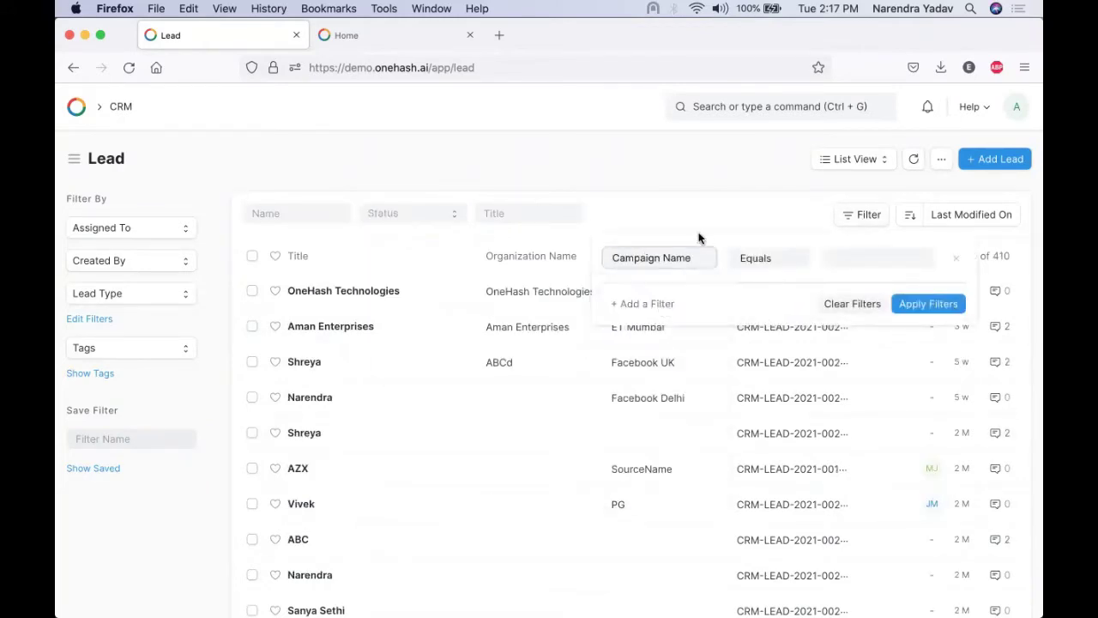
click(958, 264)
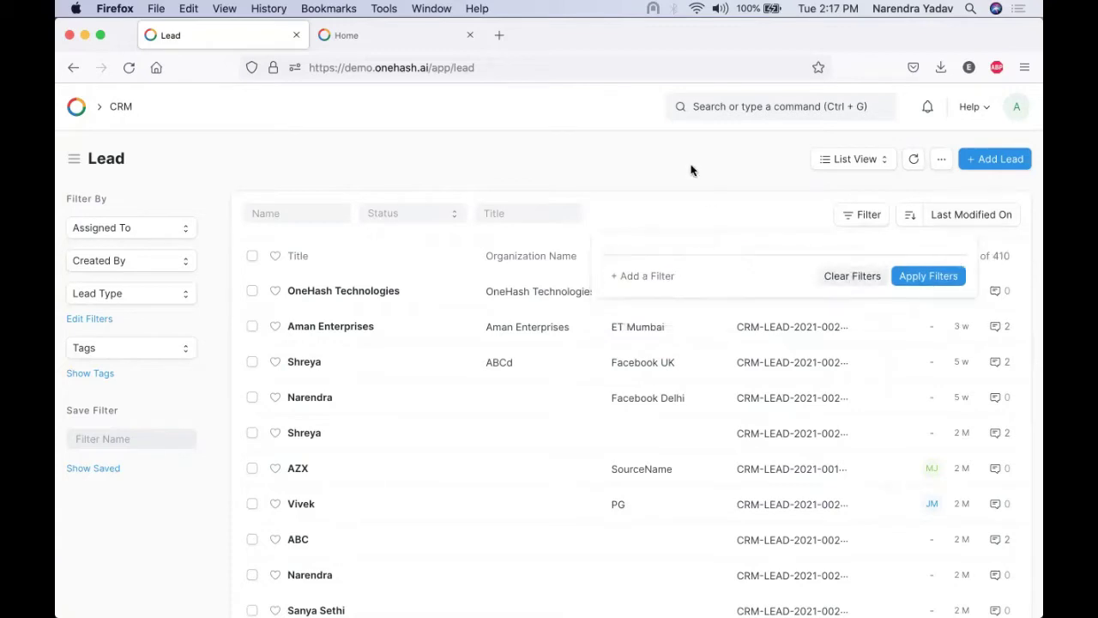
click(745, 198)
click(862, 163)
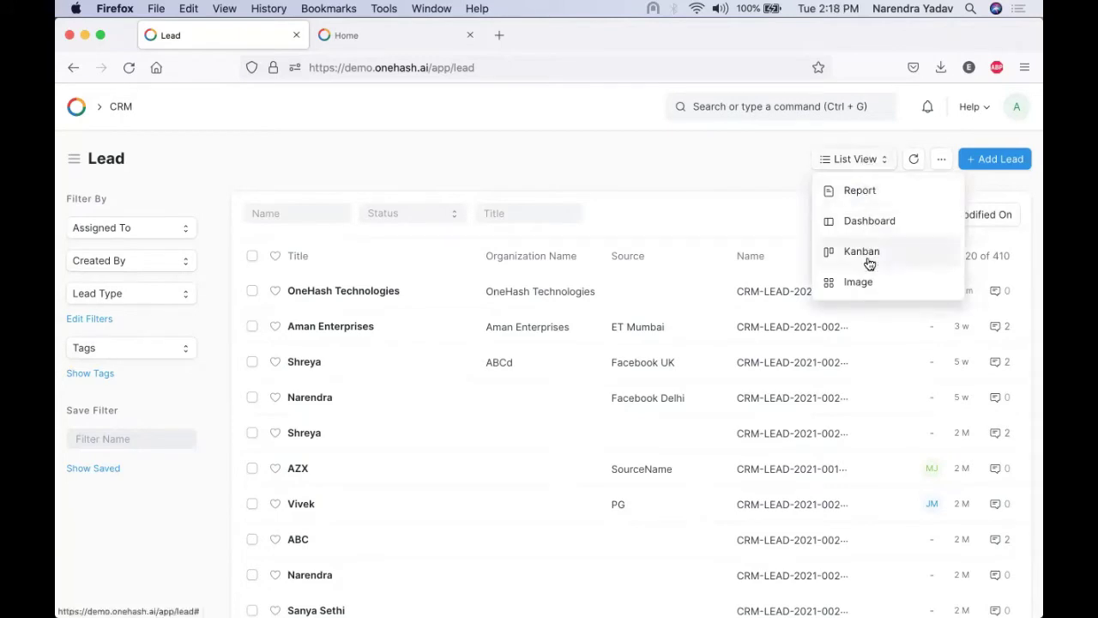
Switch the leads to Report view and add the Gender column through Pick Columns
click(860, 192)
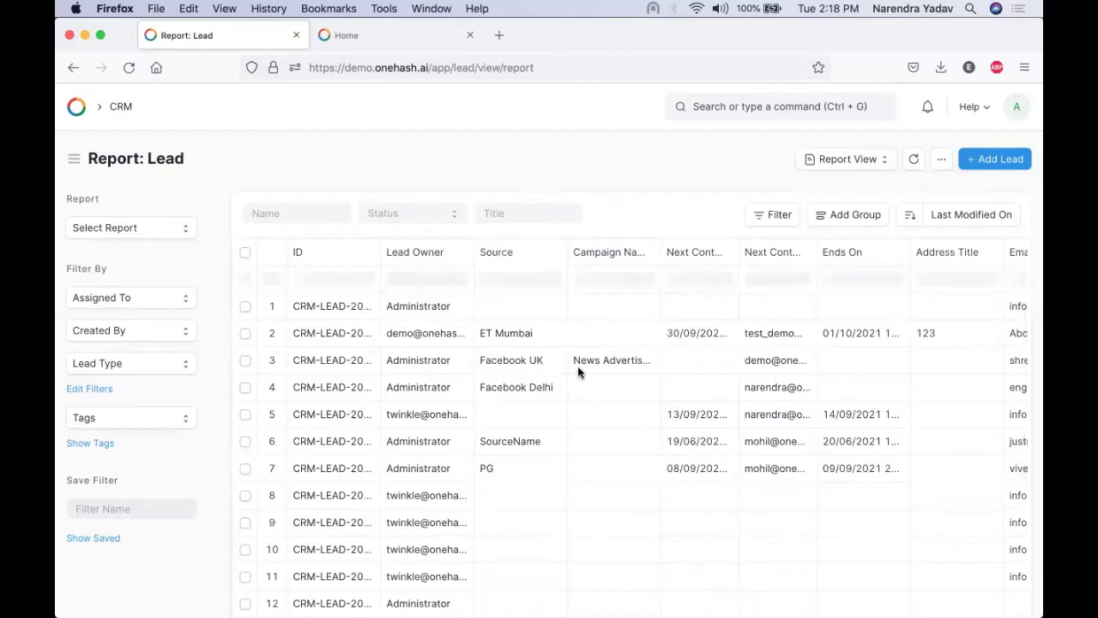
click(942, 160)
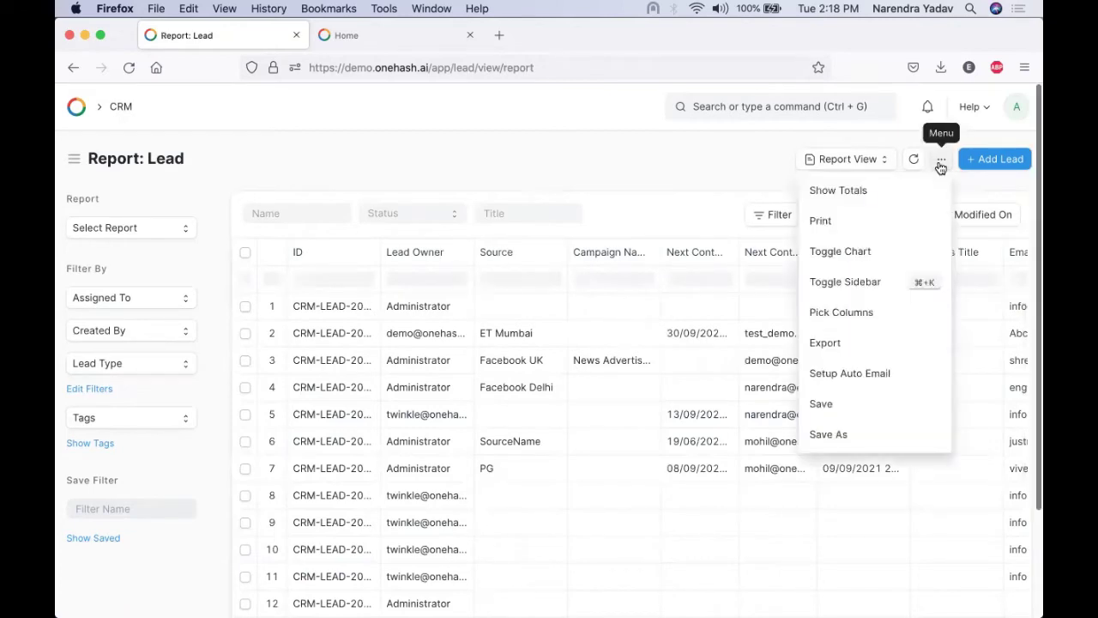
click(863, 314)
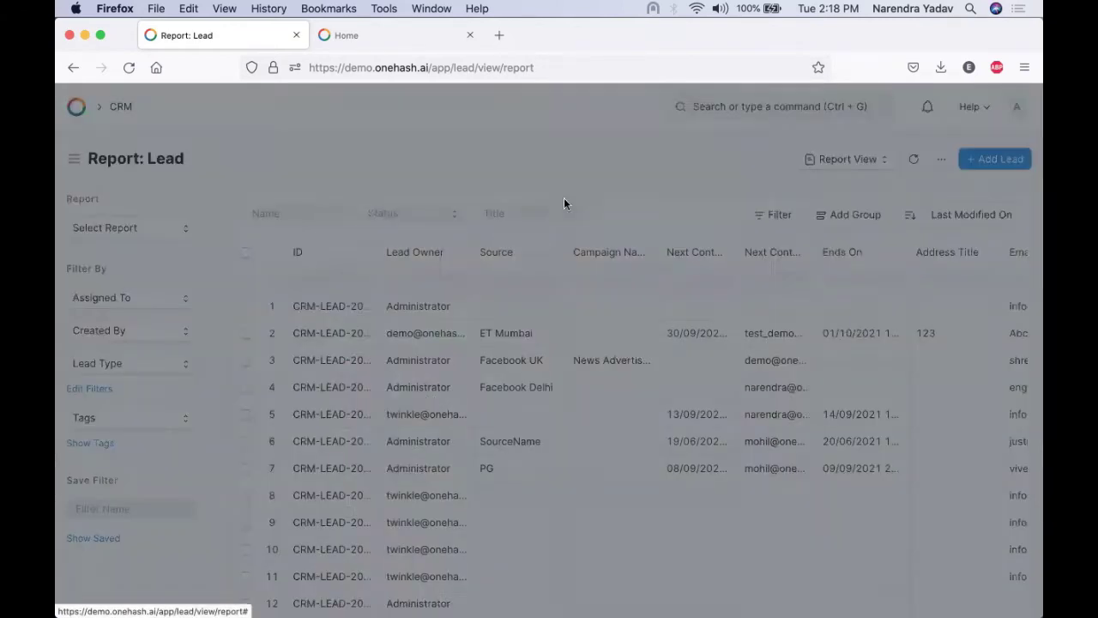
scroll(502, 276, down, 3)
click(566, 214)
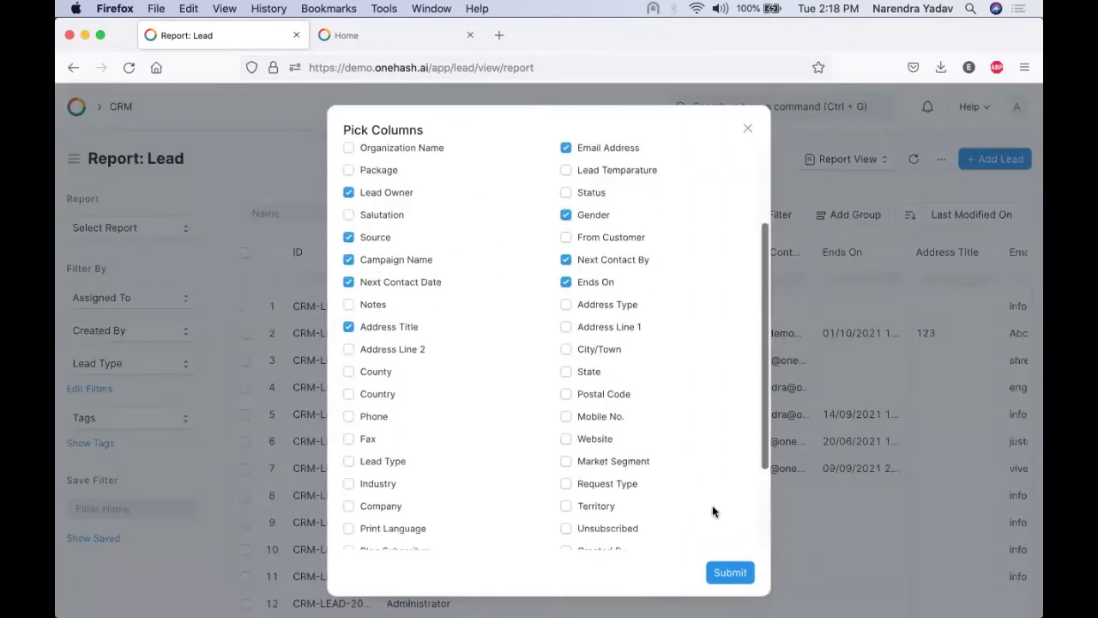
click(731, 573)
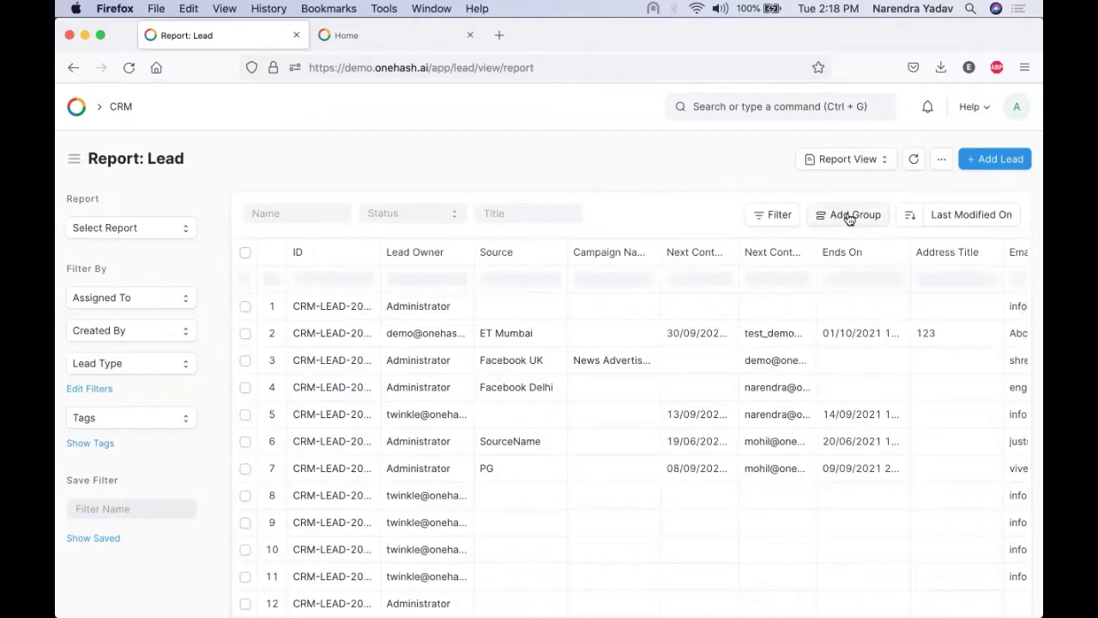
Group the lead report rows by Status
click(849, 218)
click(695, 257)
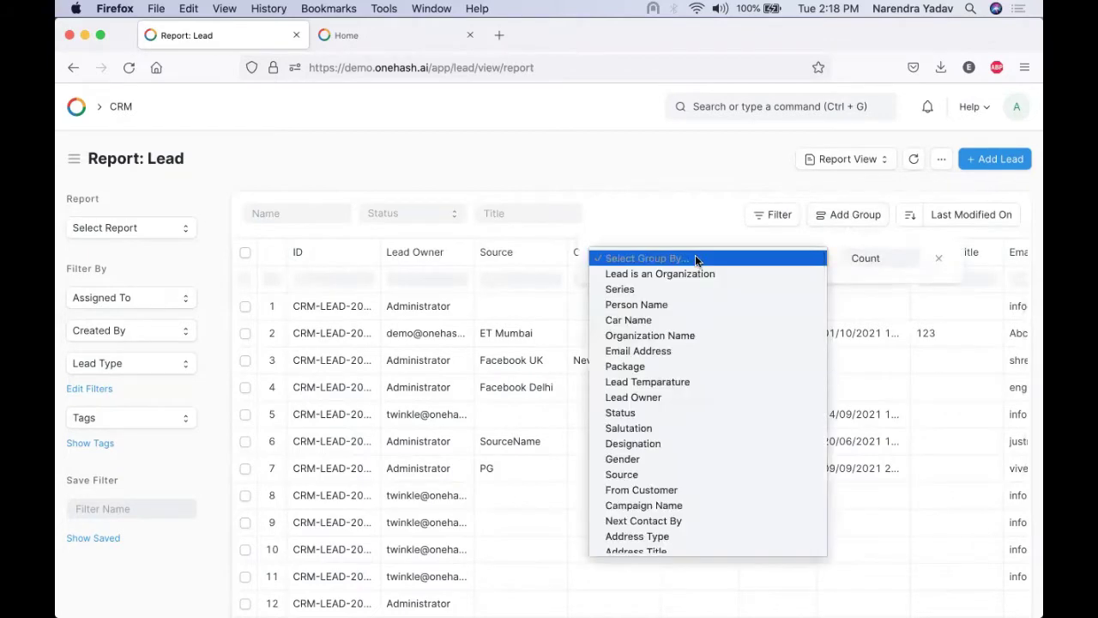
click(644, 413)
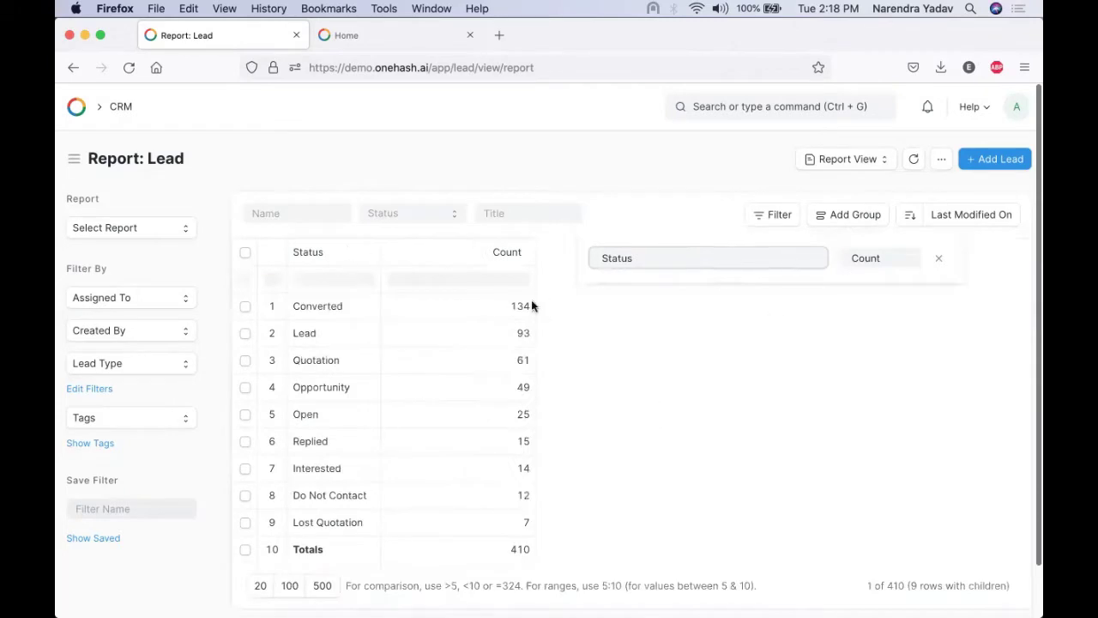
Filter the report to leads whose Lead Owner equals one chosen user (64 leads)
click(766, 216)
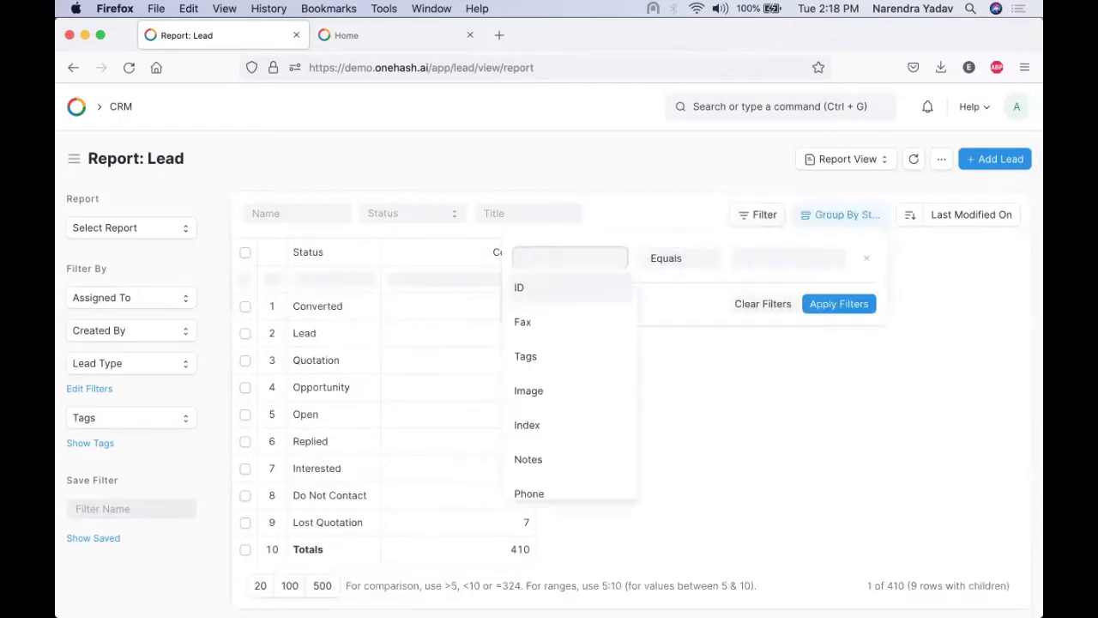
text(lead)
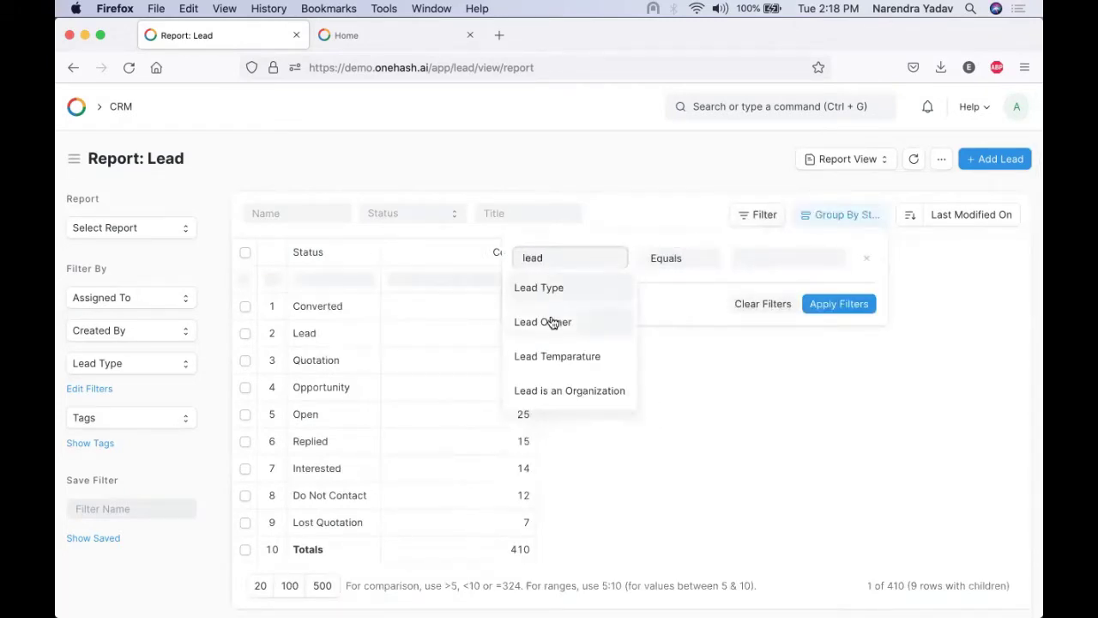
click(555, 321)
click(756, 263)
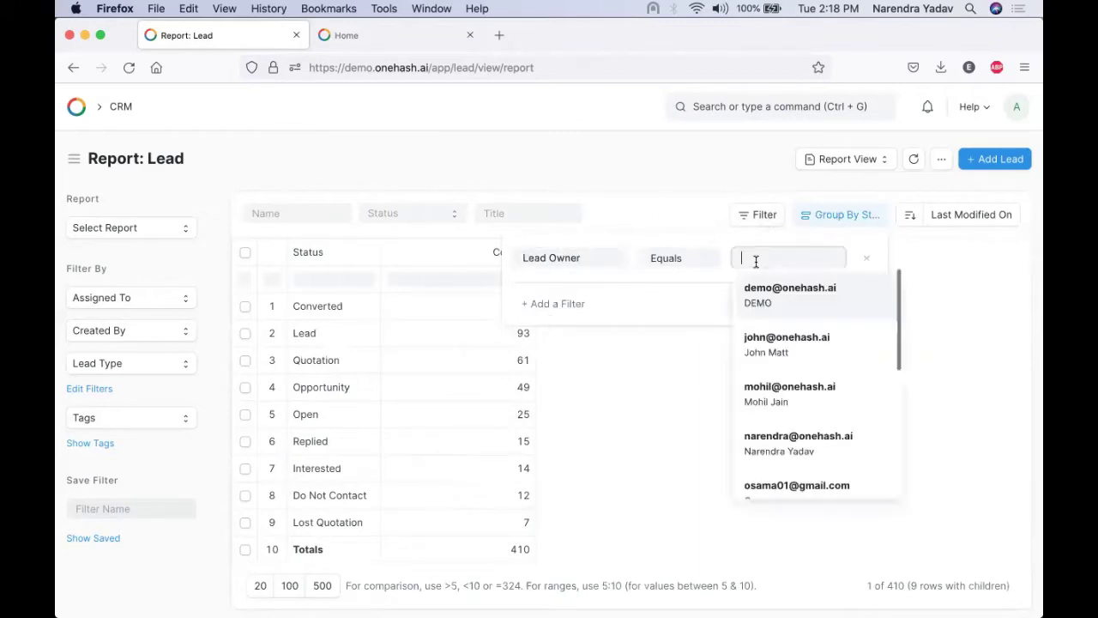
click(787, 433)
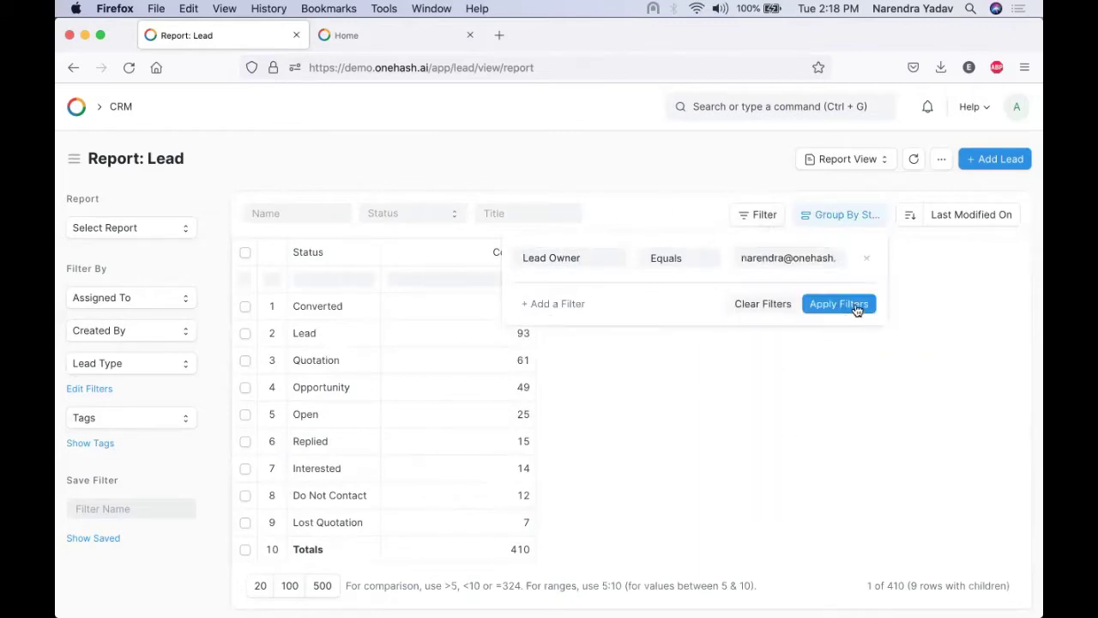
click(834, 304)
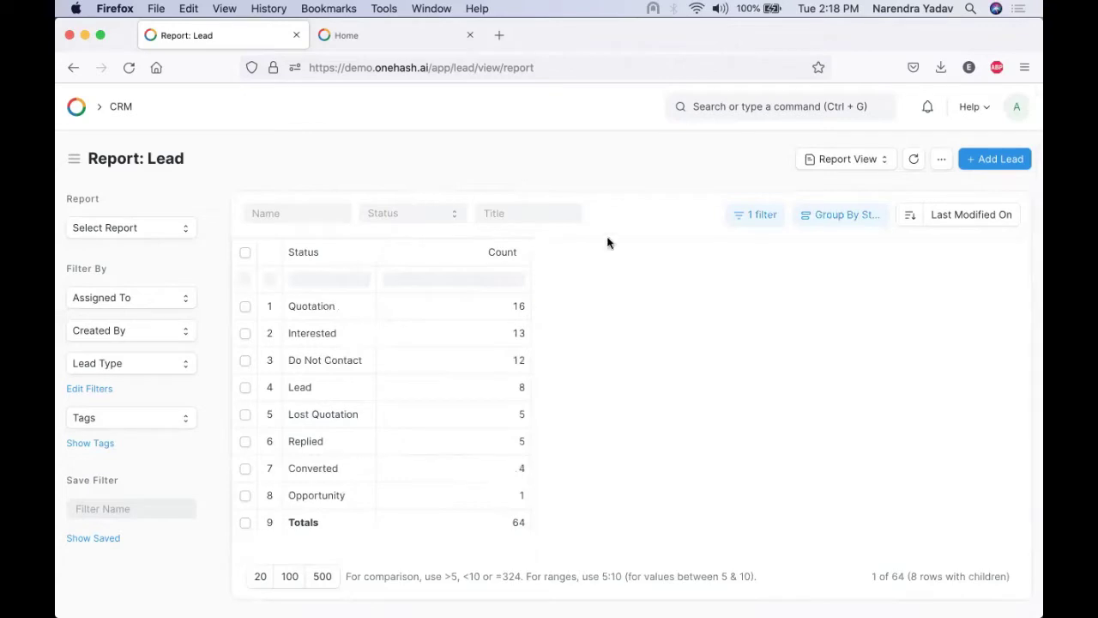
click(745, 215)
Add a Created On filter with timespan Last Week
click(536, 304)
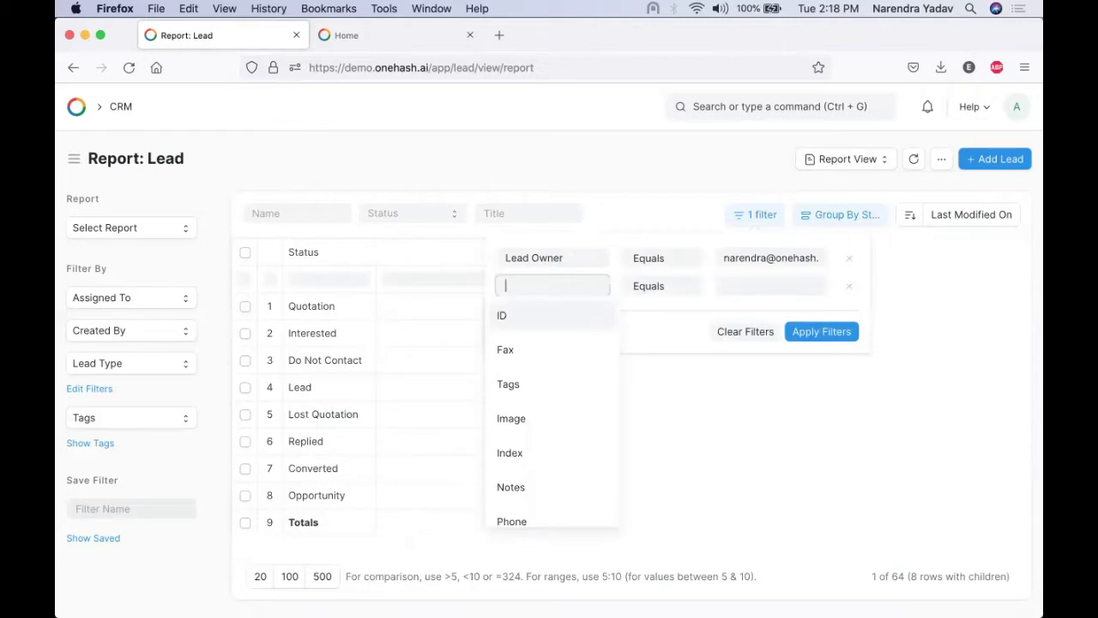
text(cre)
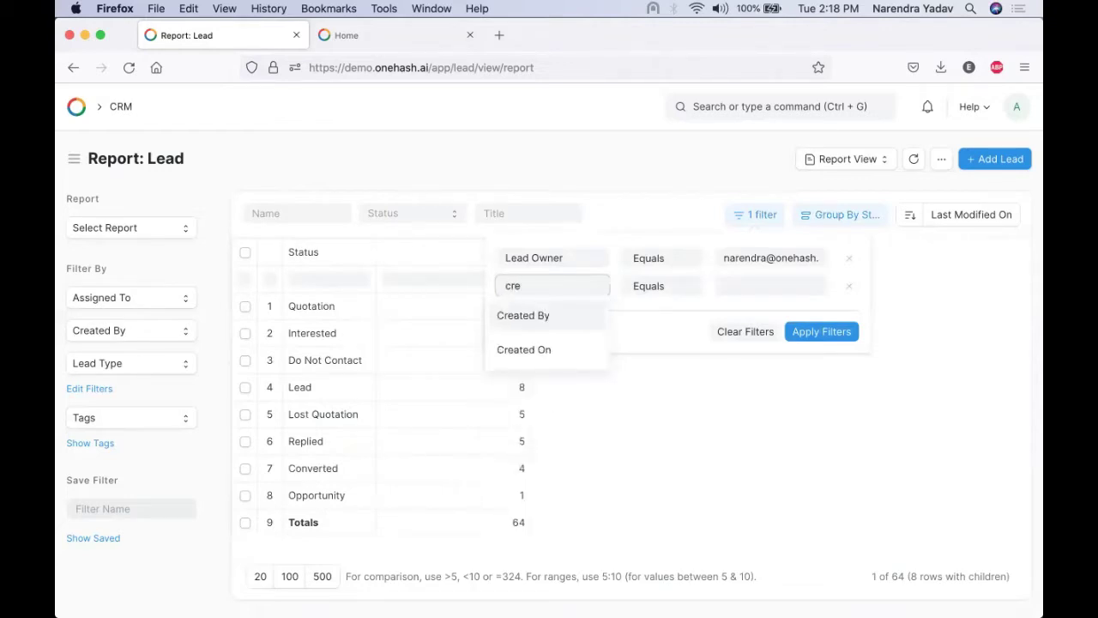
click(523, 349)
click(678, 286)
click(663, 300)
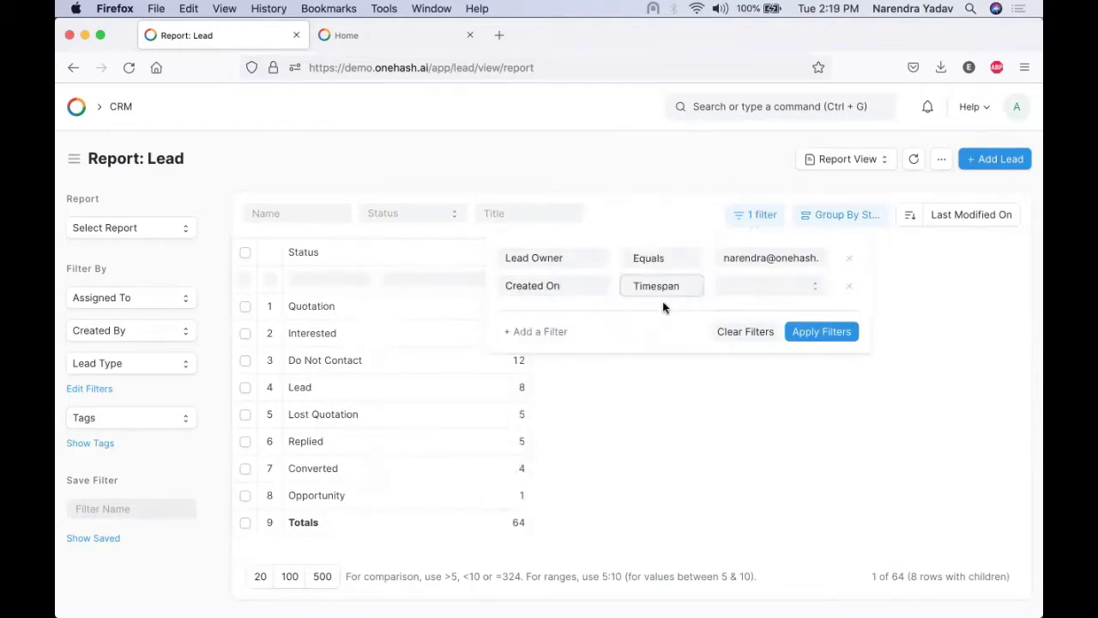
click(772, 290)
click(775, 304)
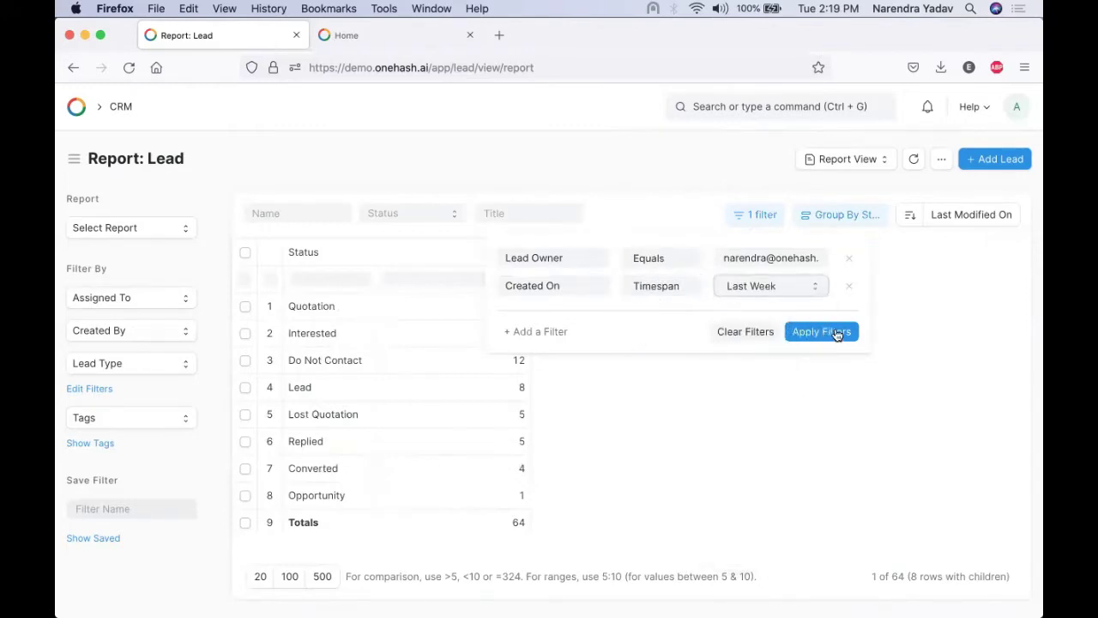
click(838, 334)
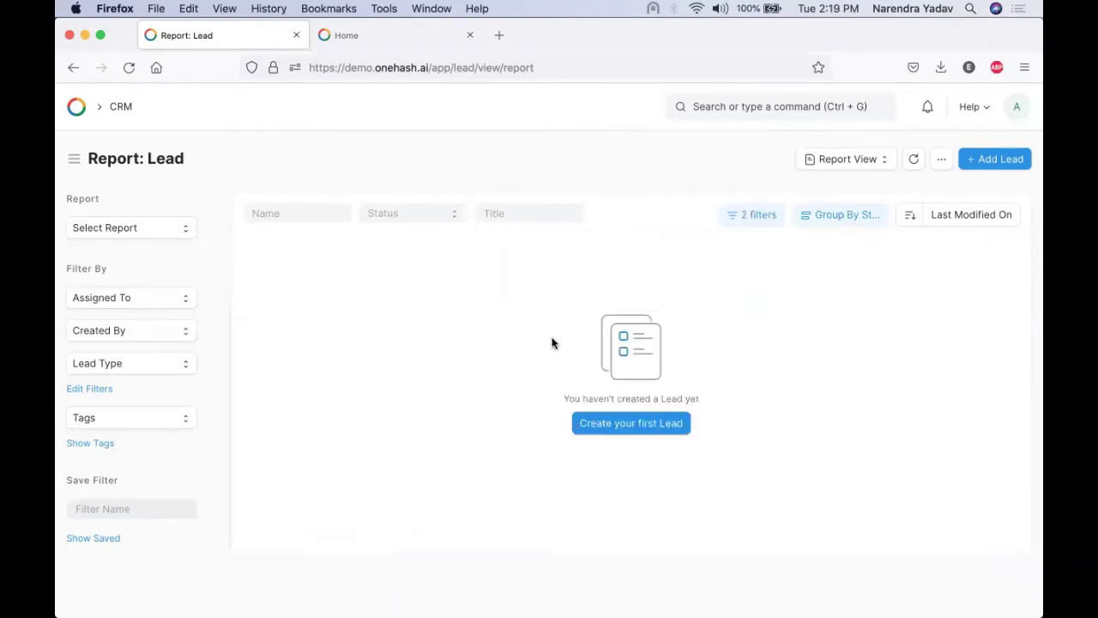
Widen the Created On timespan to Last 6 months, leaving 3 Converted and 1 Lead
click(850, 223)
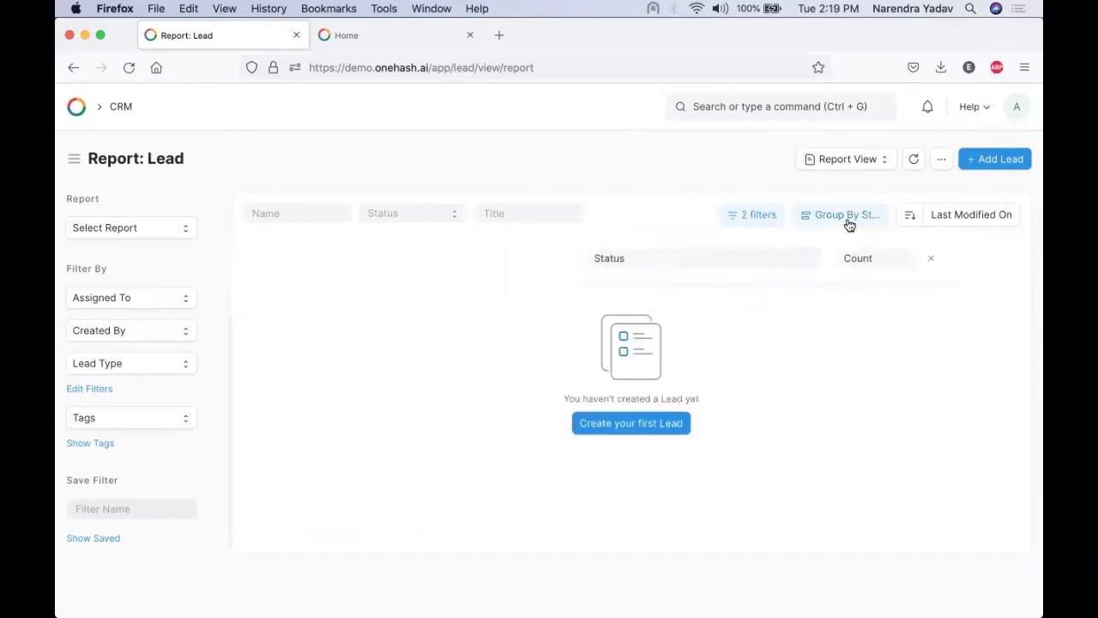
click(763, 221)
click(784, 287)
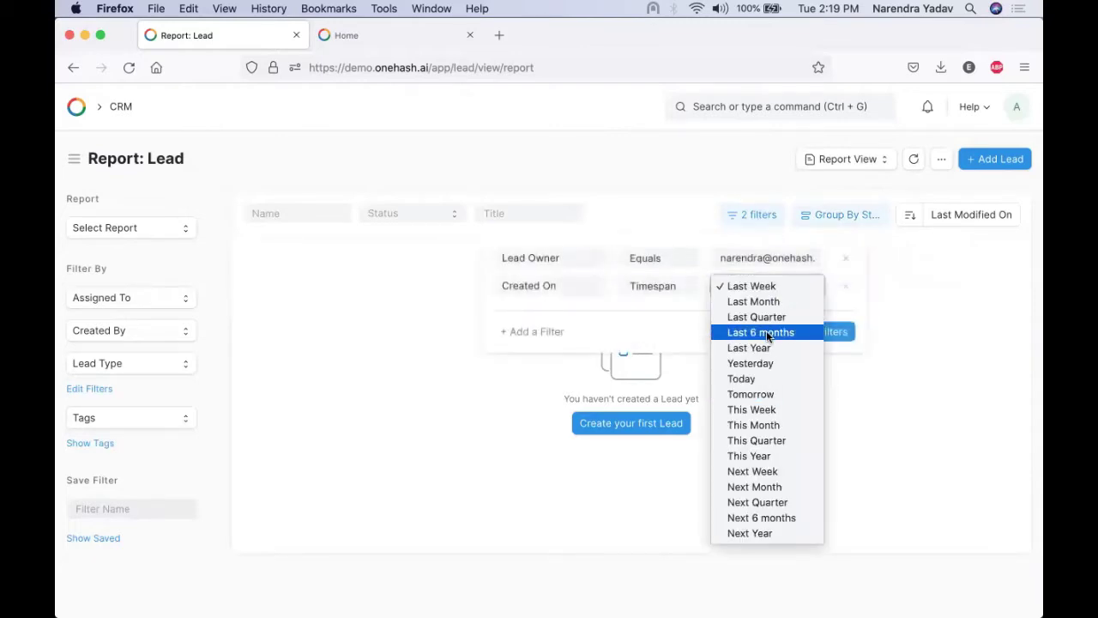
click(768, 334)
click(825, 337)
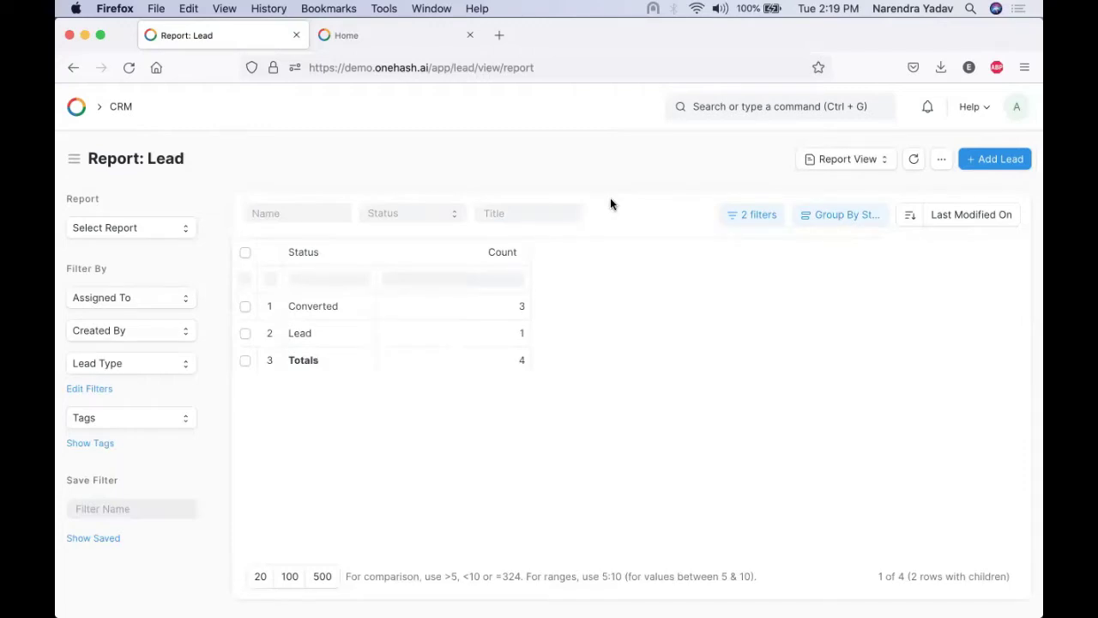
Clear all report filters and remove the Status grouping
click(744, 221)
click(742, 332)
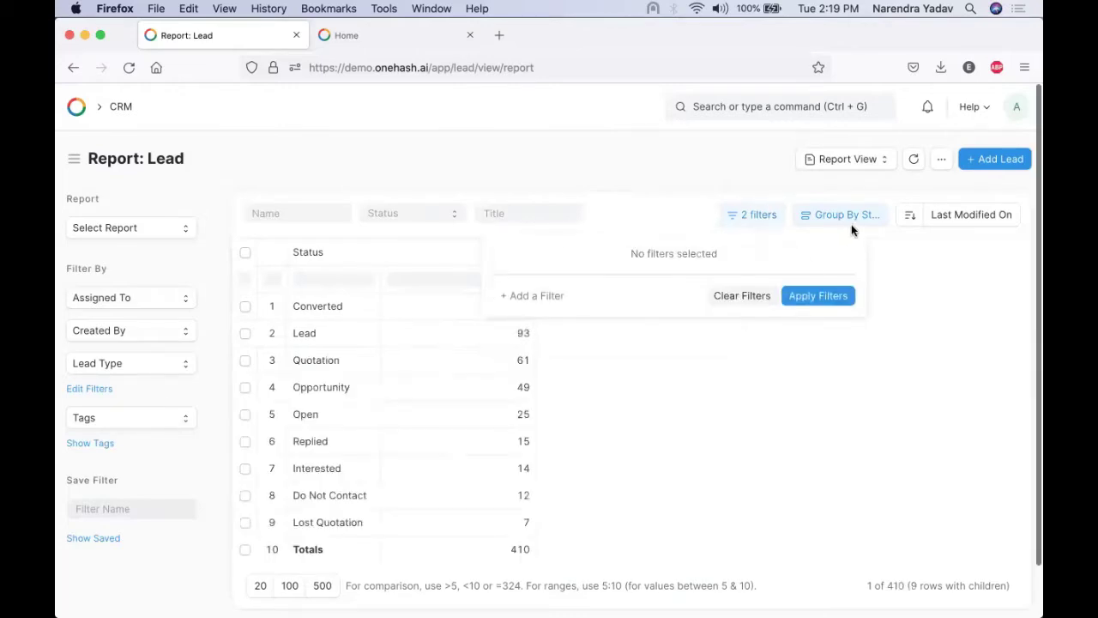
click(850, 221)
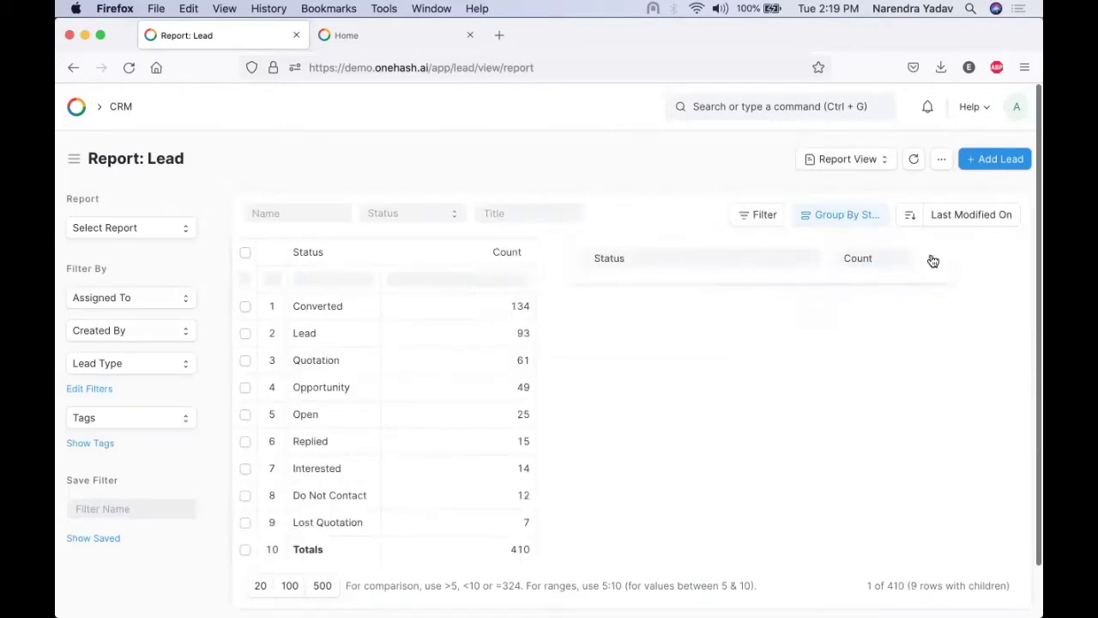
click(931, 259)
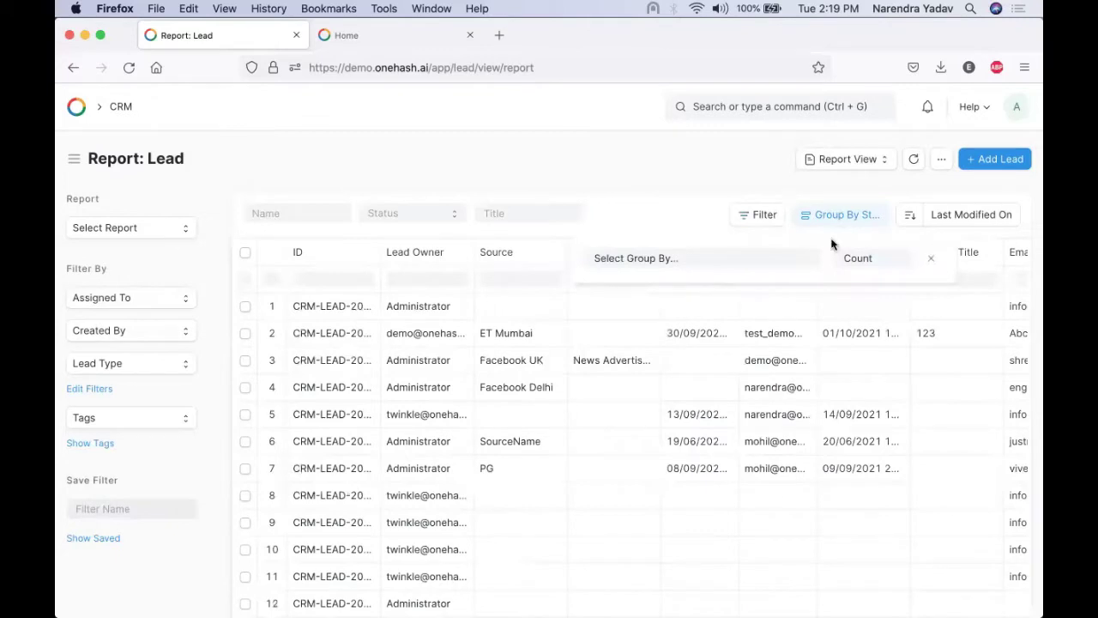
click(618, 134)
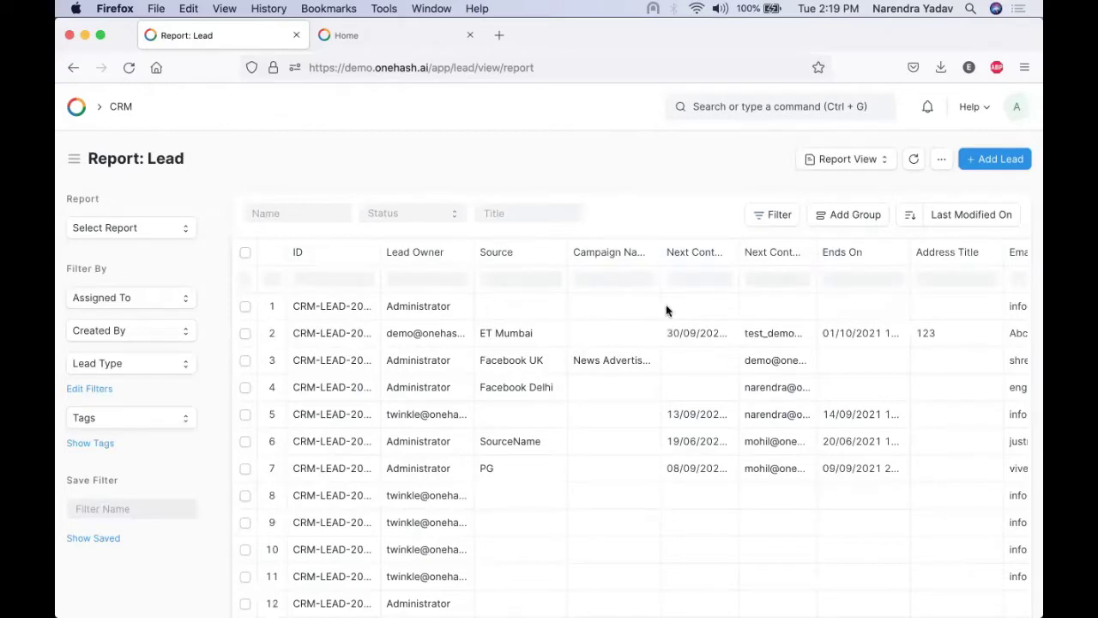
Fill the eighth lead's empty Address Title cell with 'Title' directly in the report table
scroll(852, 363, right, 2)
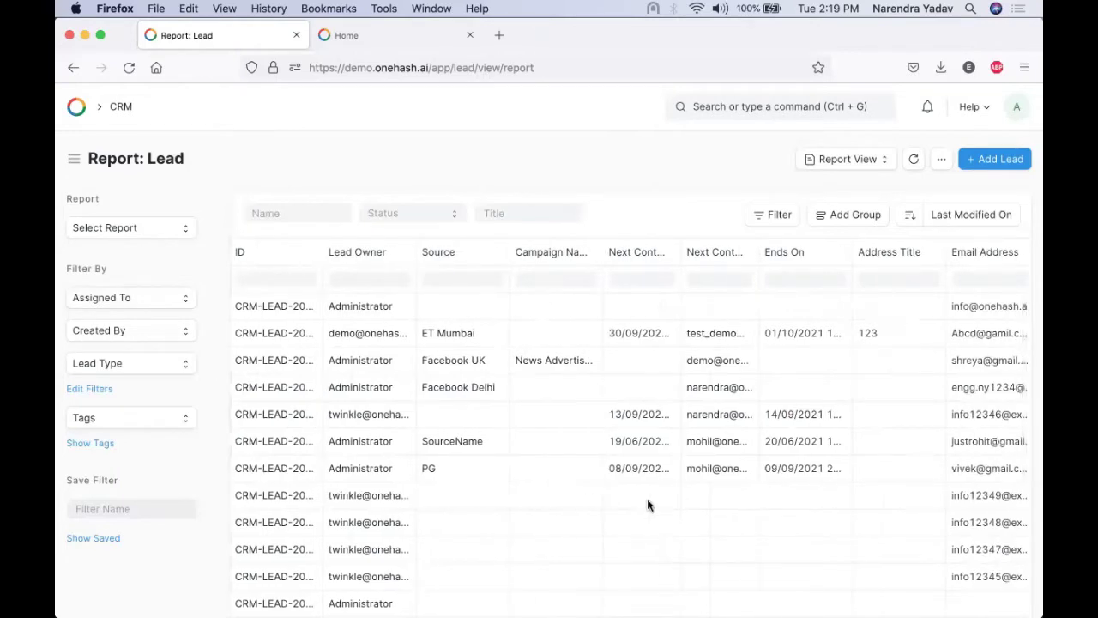
click(874, 495)
text(Tiel)
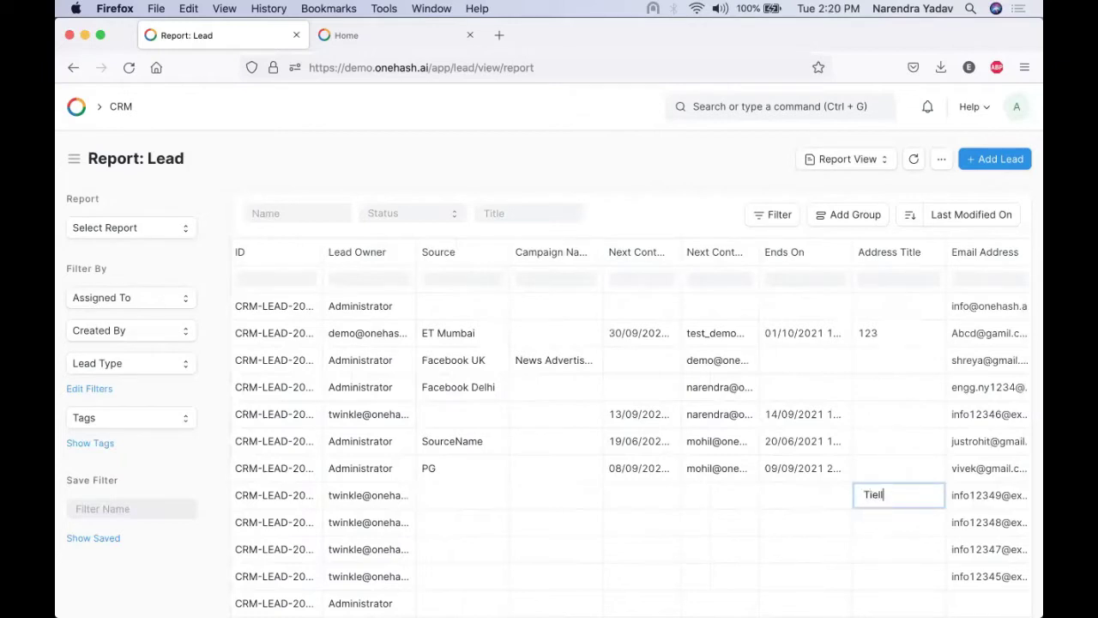
text(tle)
click(830, 521)
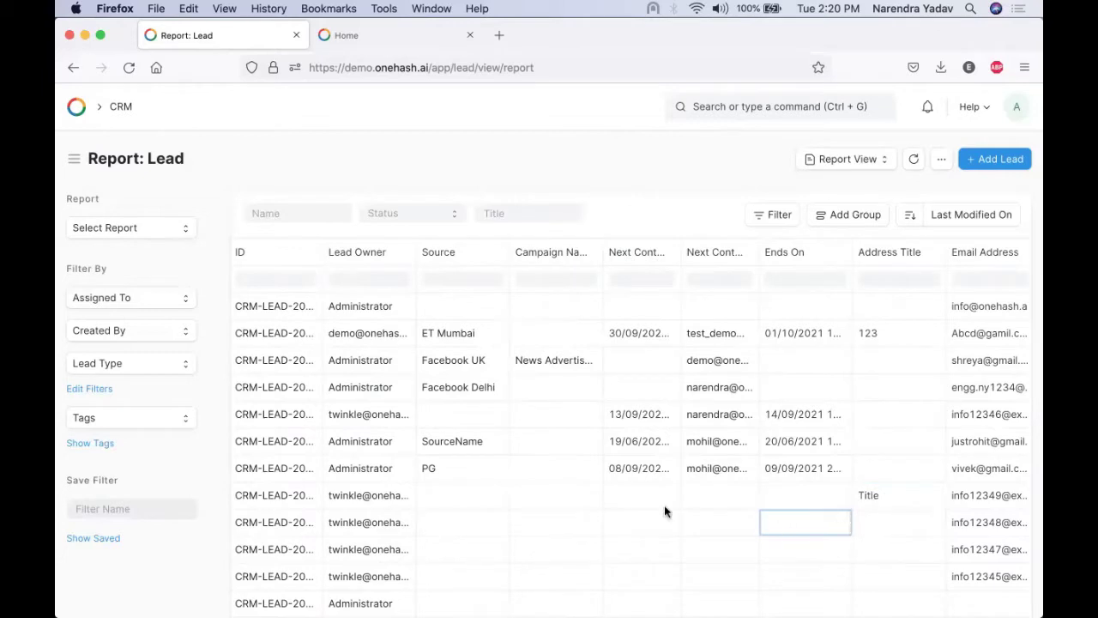
scroll(599, 500, down, 3)
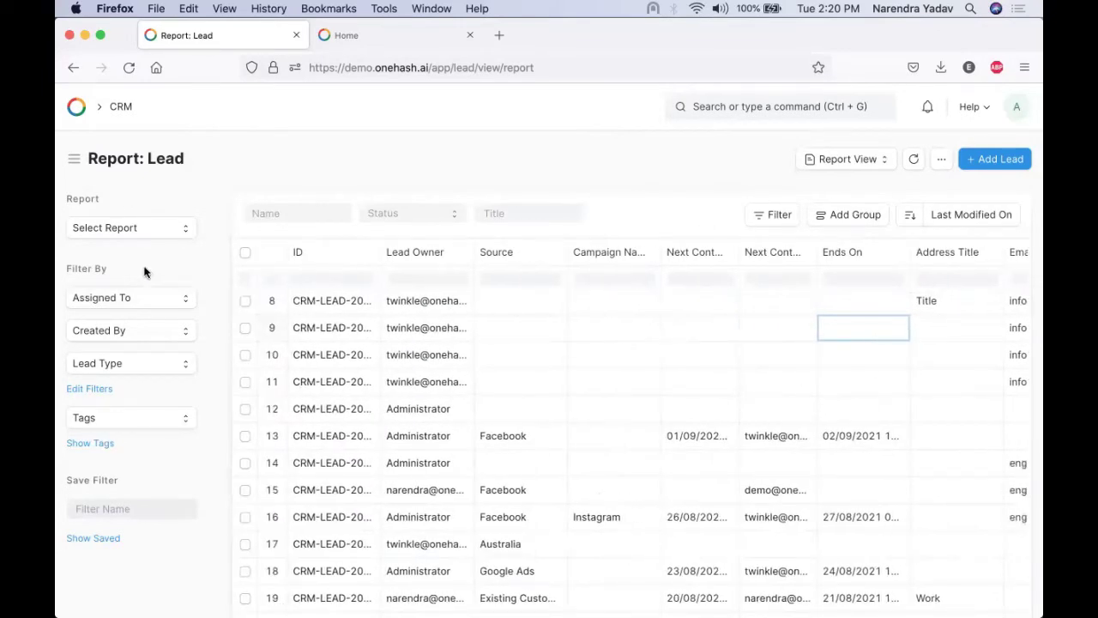
Filter the report to leads with Lead Type equal to Client
click(140, 507)
click(772, 214)
click(598, 259)
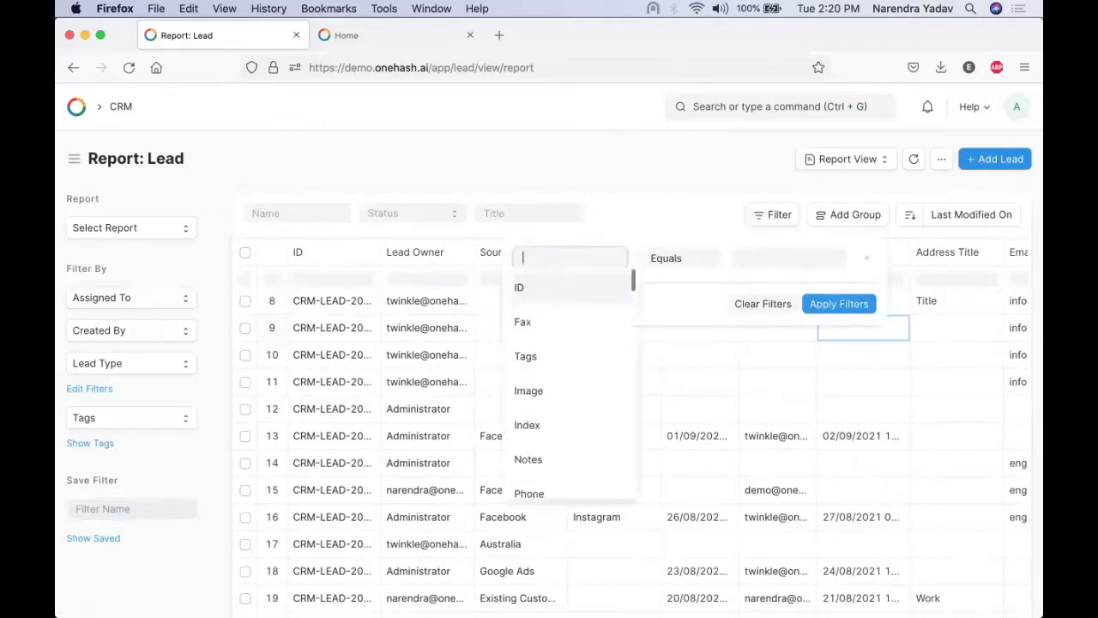
text(Lead)
click(587, 287)
click(788, 258)
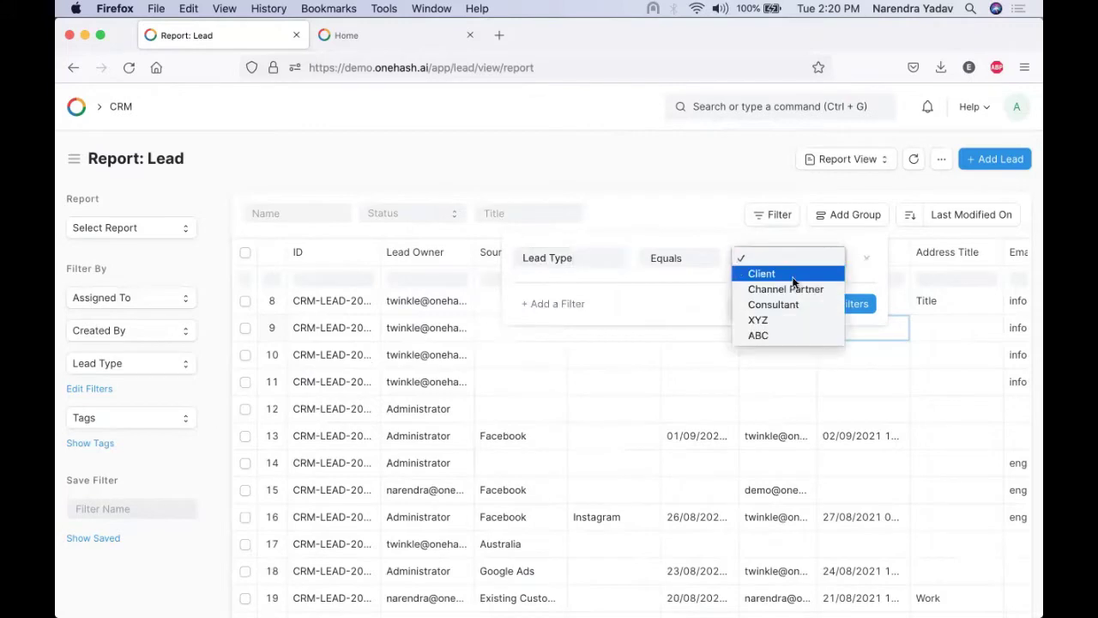
click(793, 277)
click(845, 303)
Save the filter as 'Clients List' and apply the saved filter, showing 9 leads
click(102, 510)
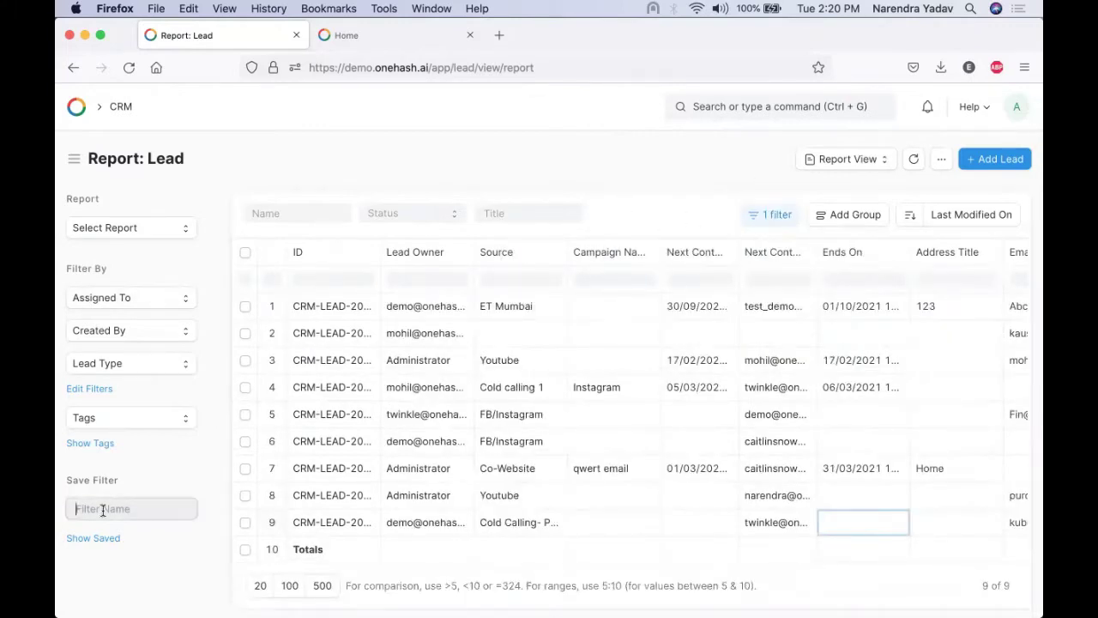
text(Clients List)
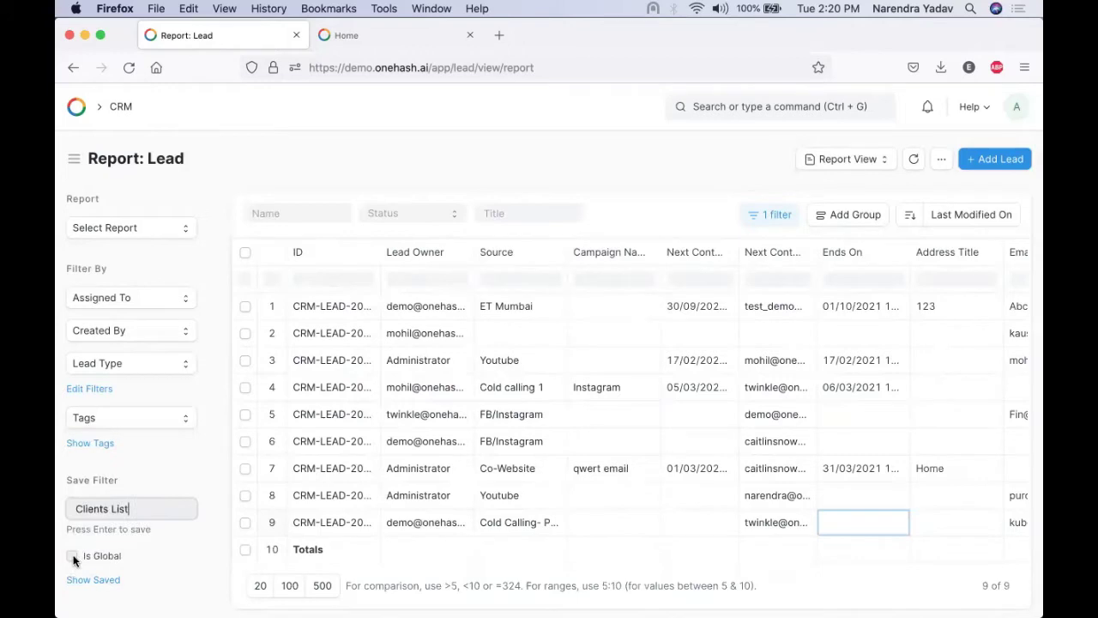
click(73, 559)
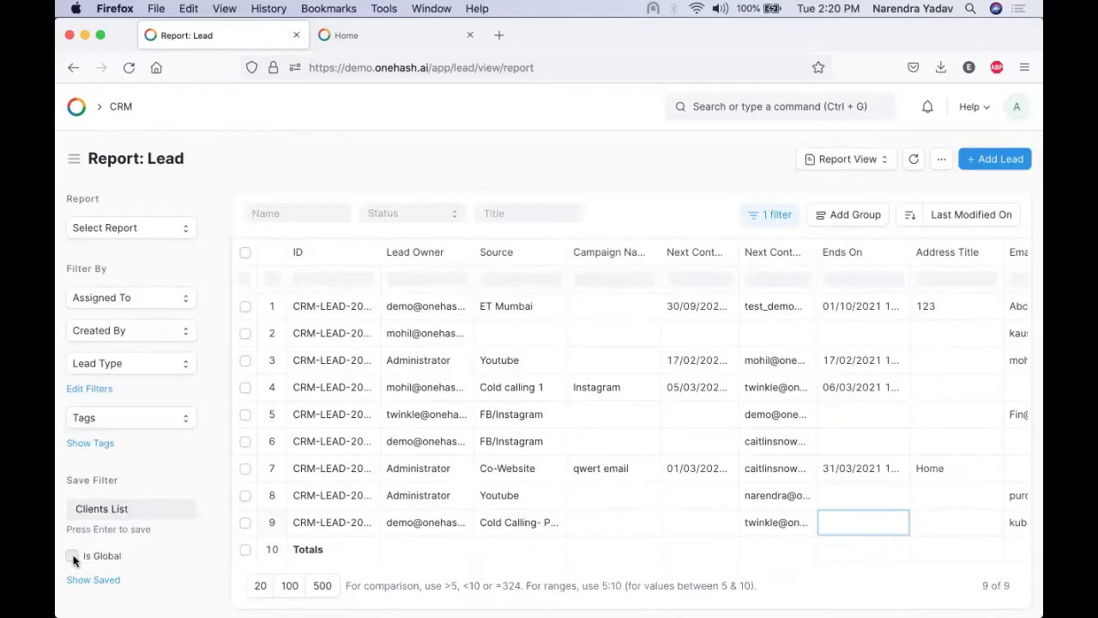
click(153, 512)
key(Return)
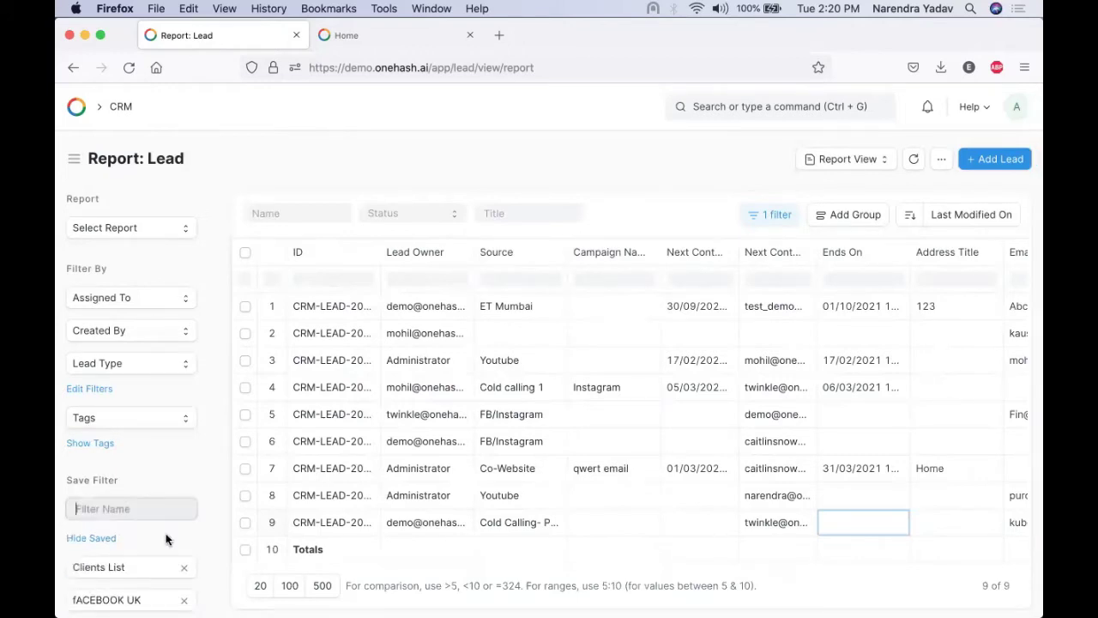
scroll(129, 480, down, 3)
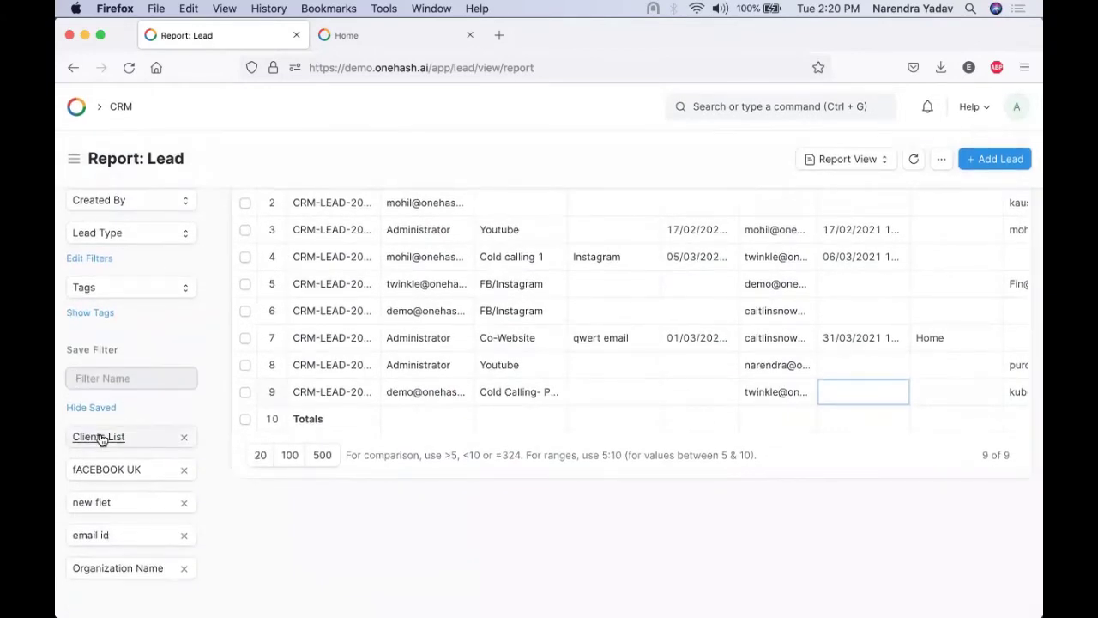
click(102, 440)
click(777, 215)
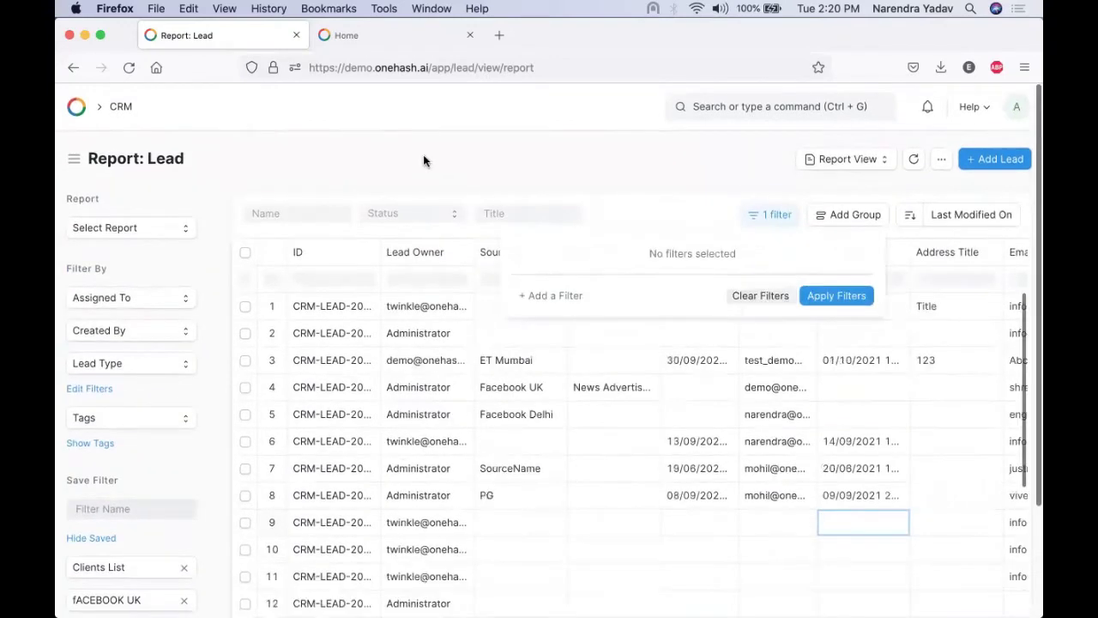
click(109, 568)
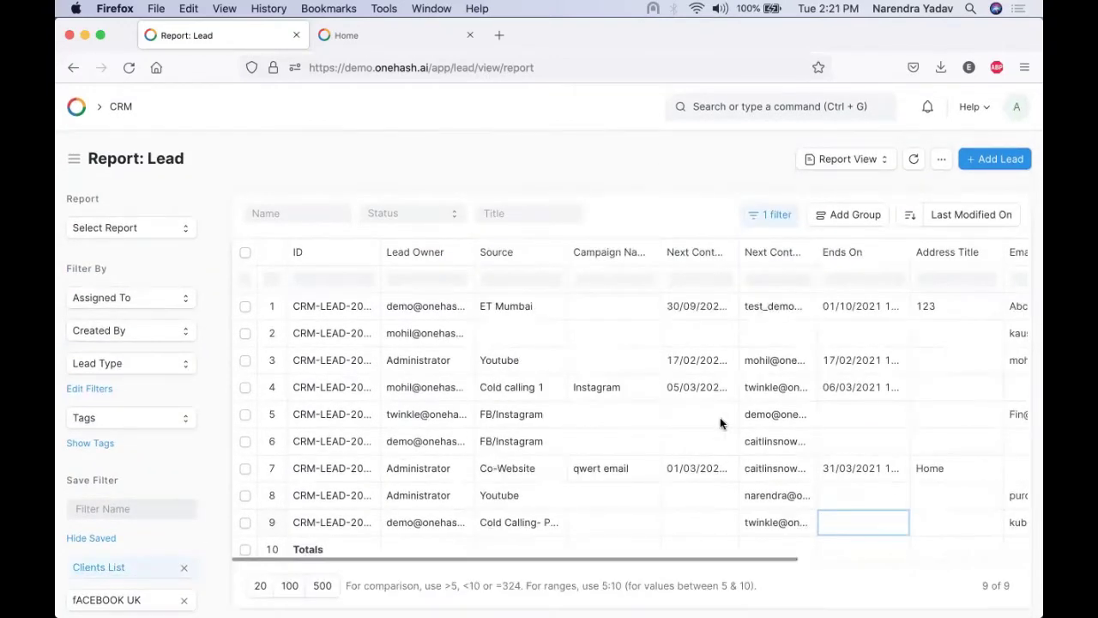
scroll(720, 417, right, 2)
scroll(725, 420, left, 2)
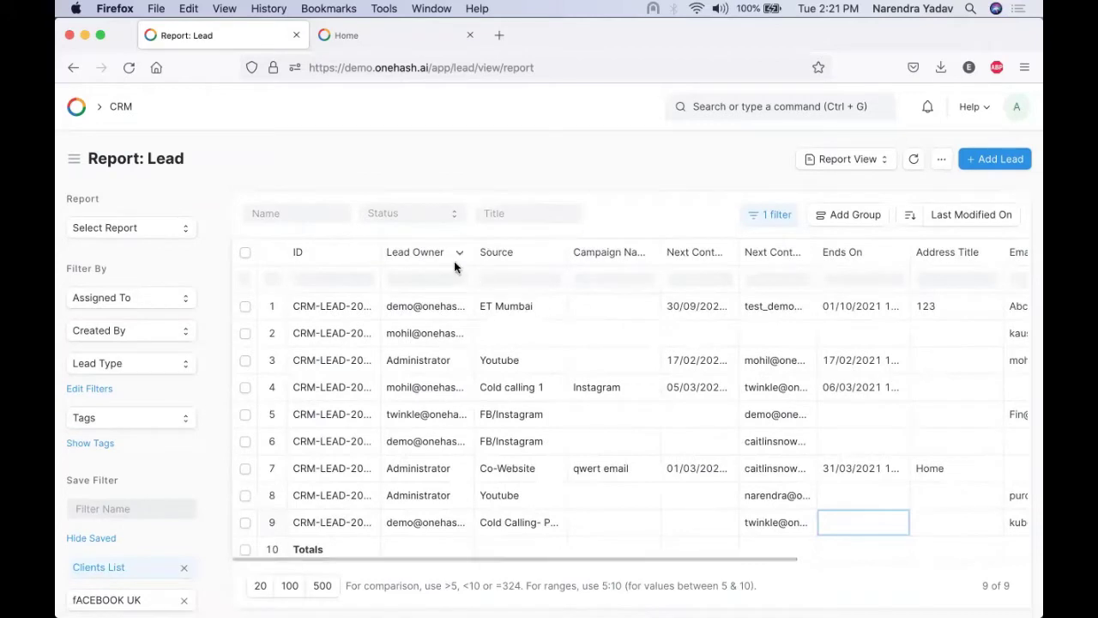
Insert a Person Name column via the Source column menu, then open the Select Report list
click(555, 254)
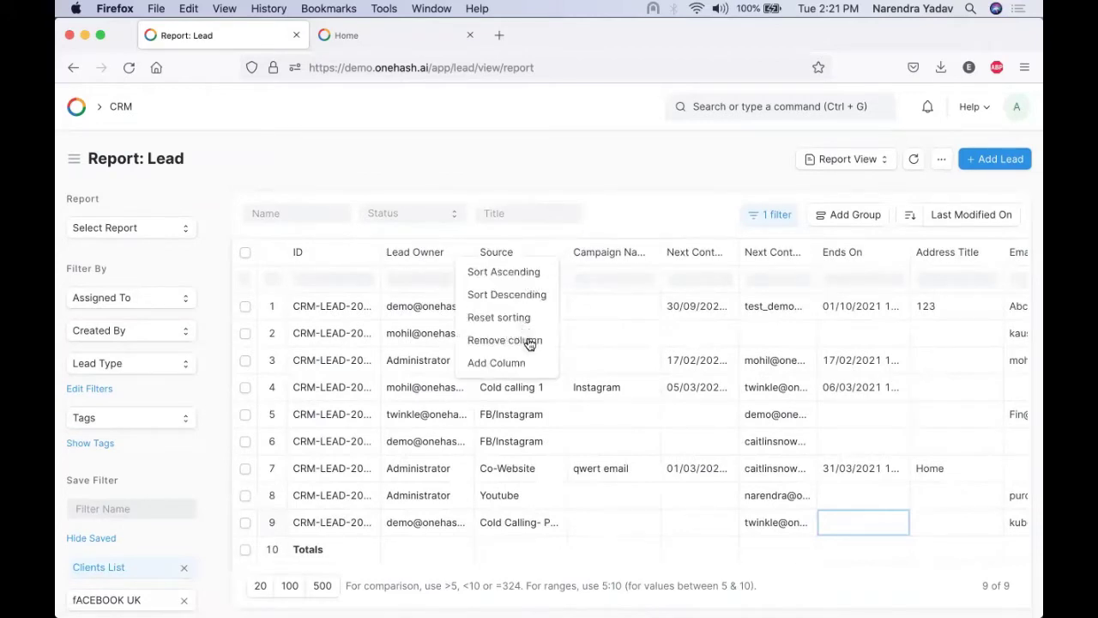
click(508, 363)
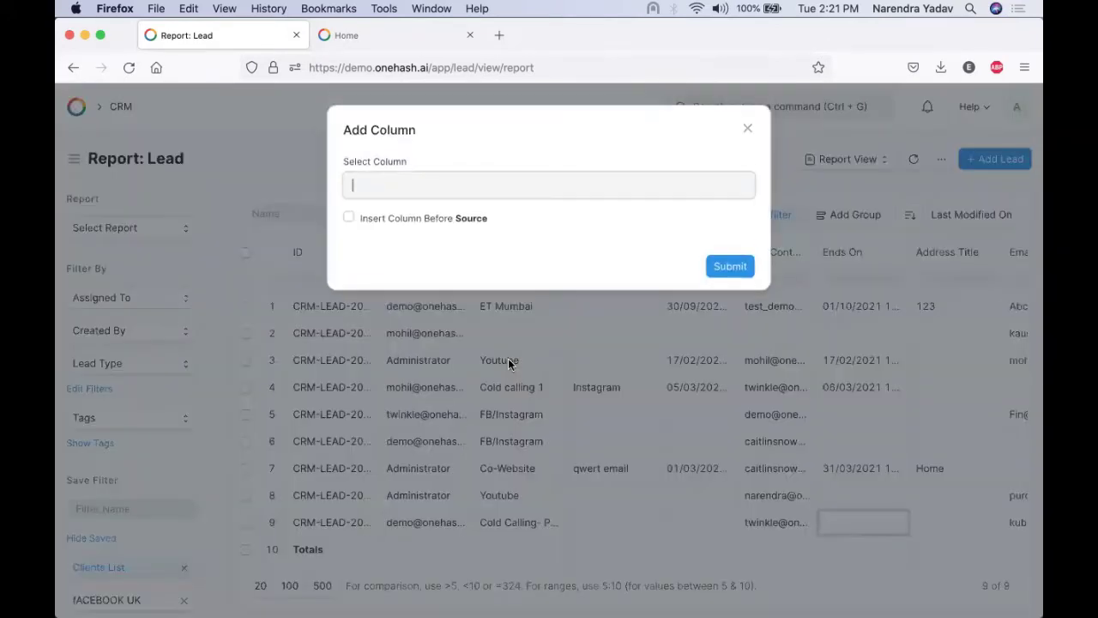
click(513, 190)
click(480, 291)
click(731, 266)
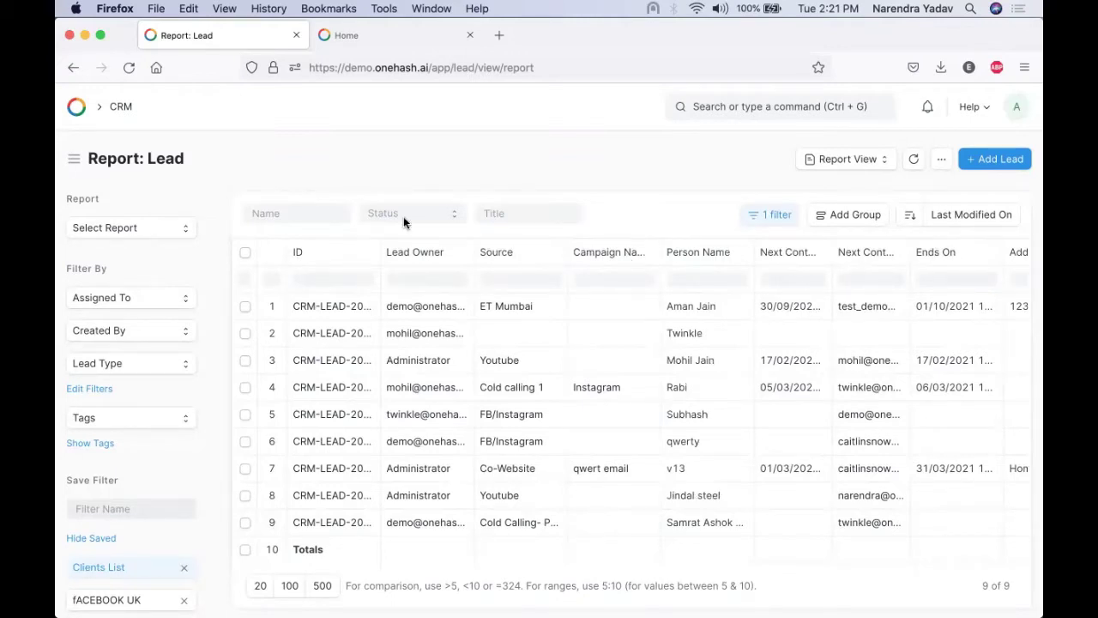
click(122, 233)
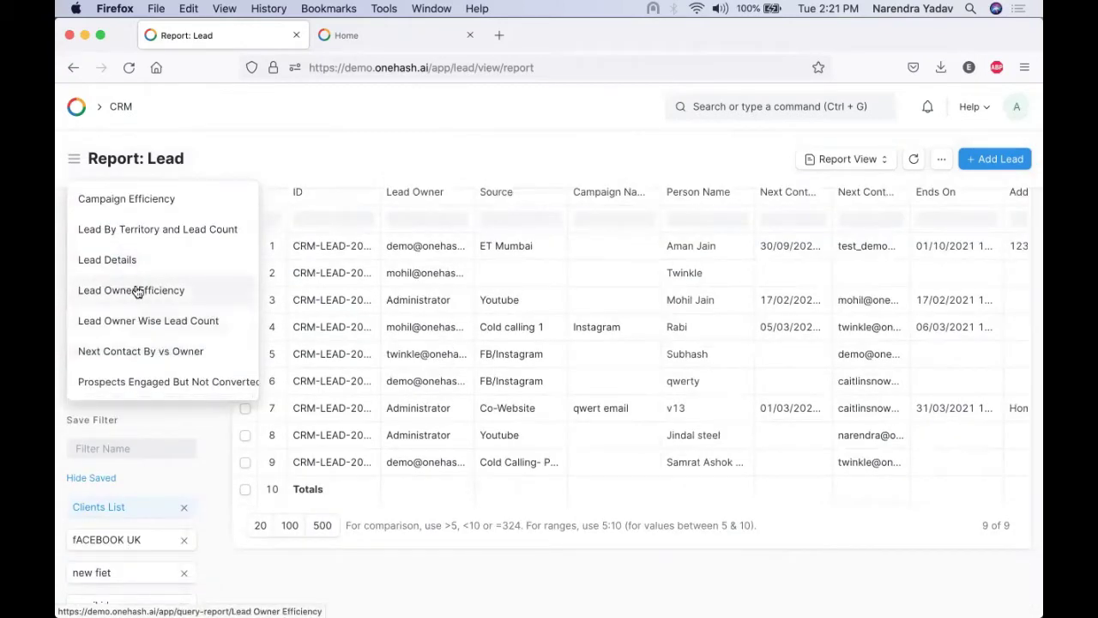
View the Lead Owner Efficiency report for 2021, reload it, then go back to the Lead report
click(160, 347)
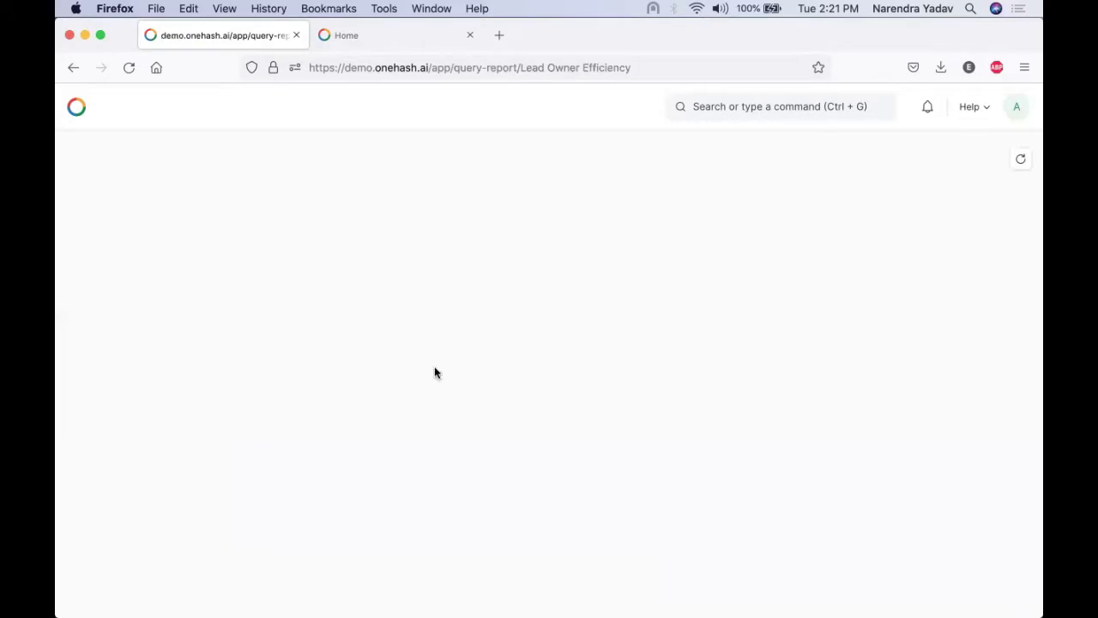
key(super+r)
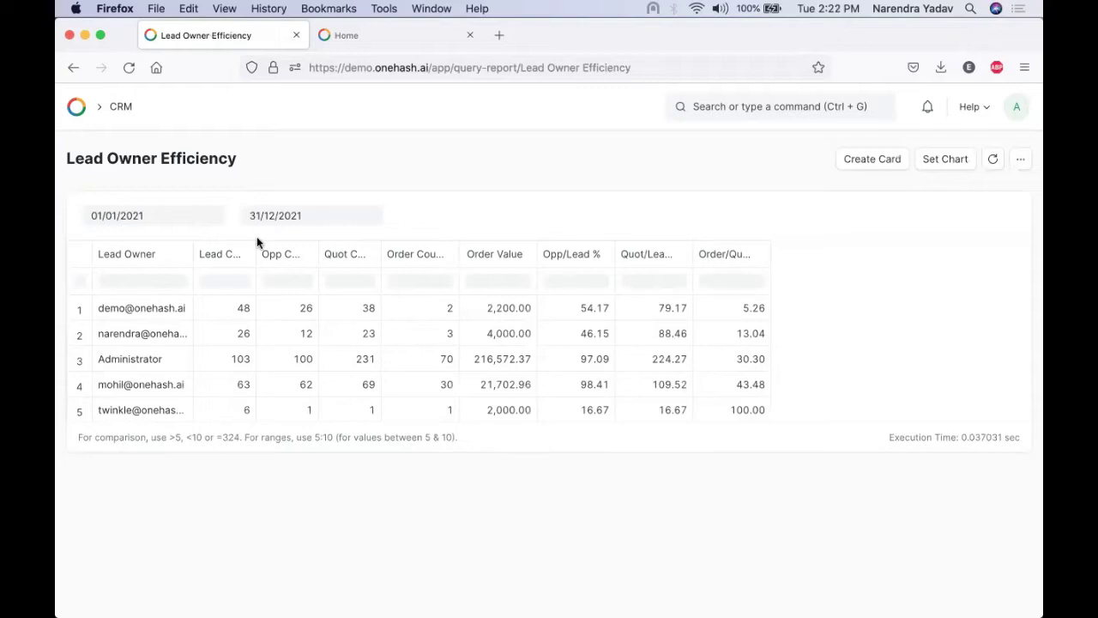
click(73, 66)
Open lead CRM-LEAD-2021-00222 (Aman Enterprises) and show its Status options
click(331, 307)
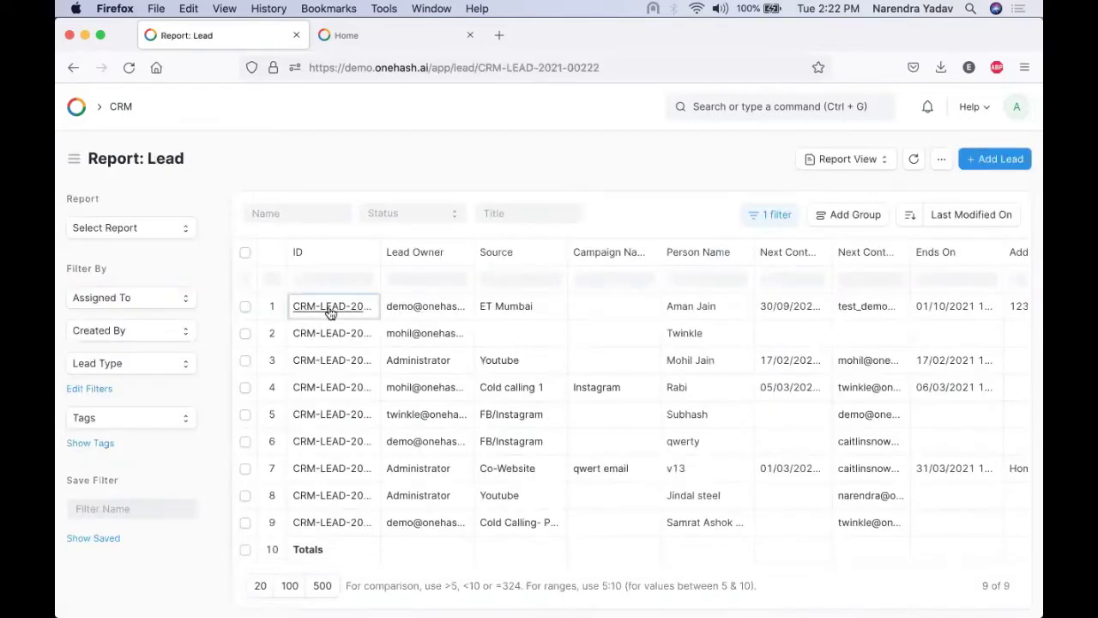
scroll(509, 306, down, 2)
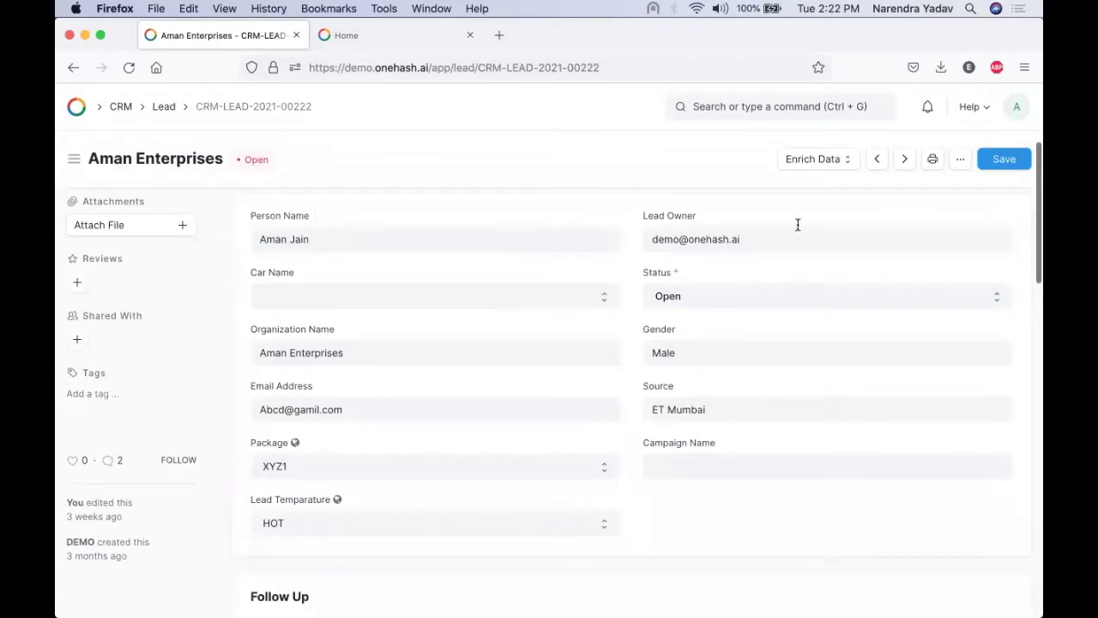
click(693, 296)
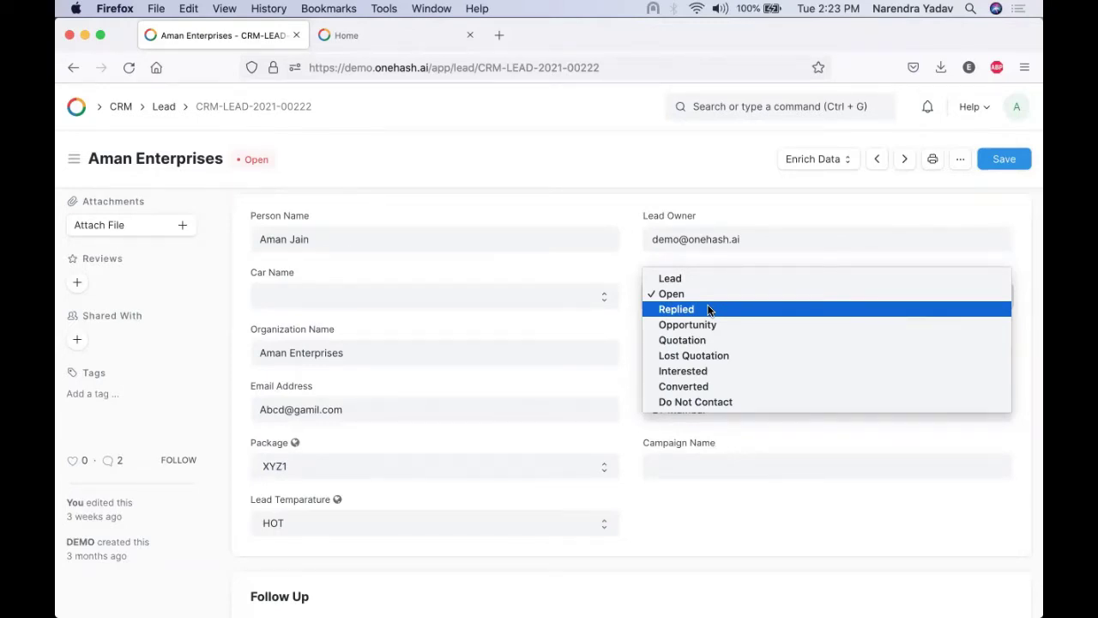
Keep the status Open and clear the ET Mumbai lead source
click(516, 263)
scroll(516, 263, down, 1)
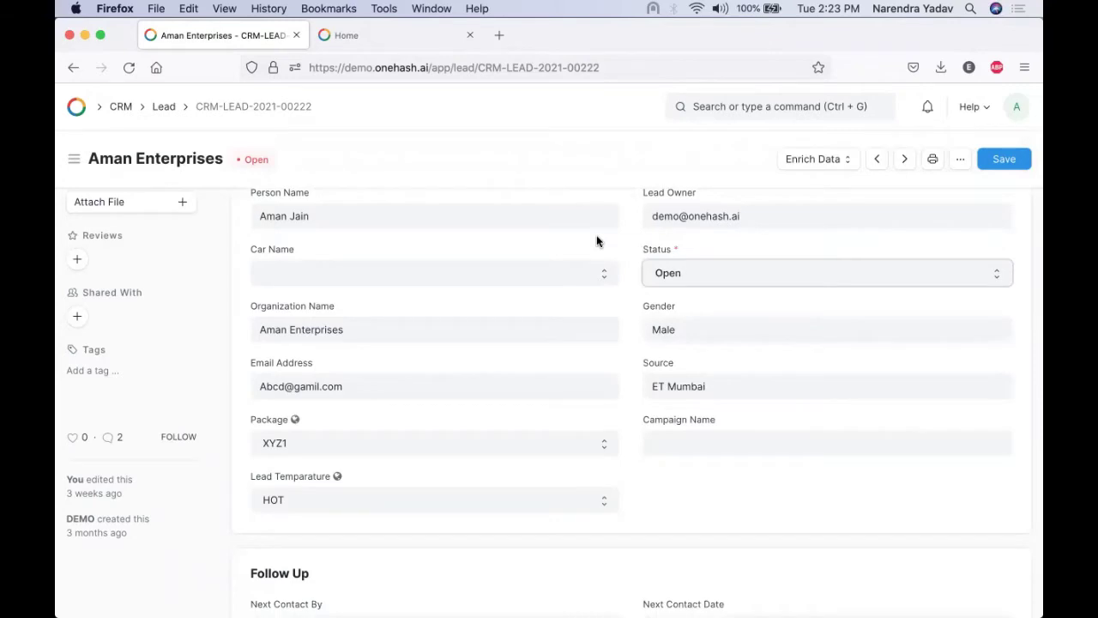
scroll(597, 241, down, 3)
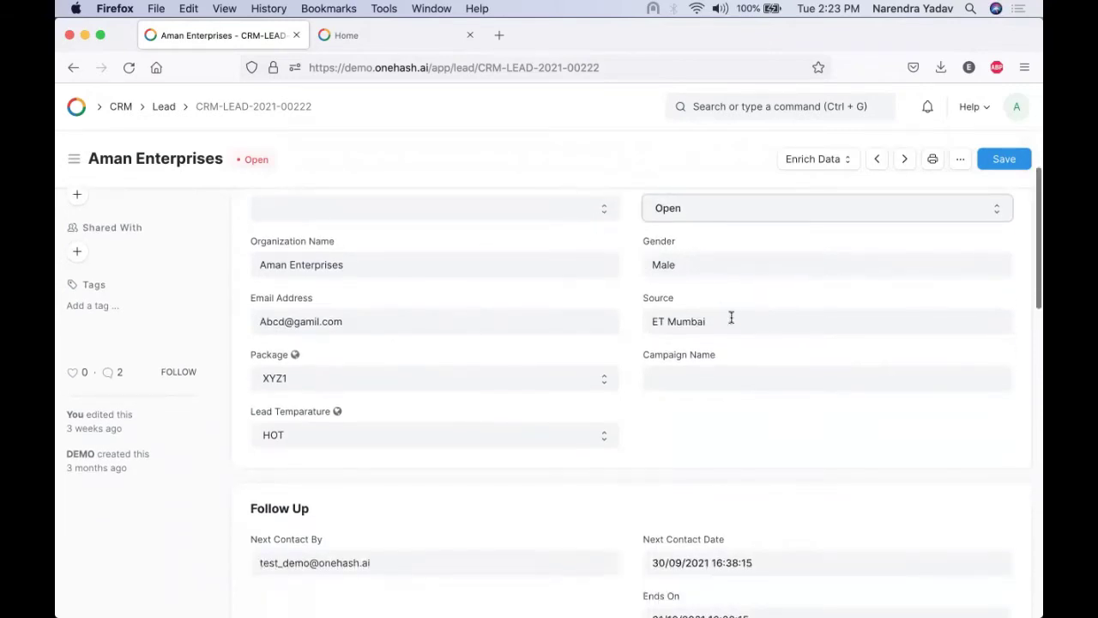
triple_click(731, 318)
key(BackSpace)
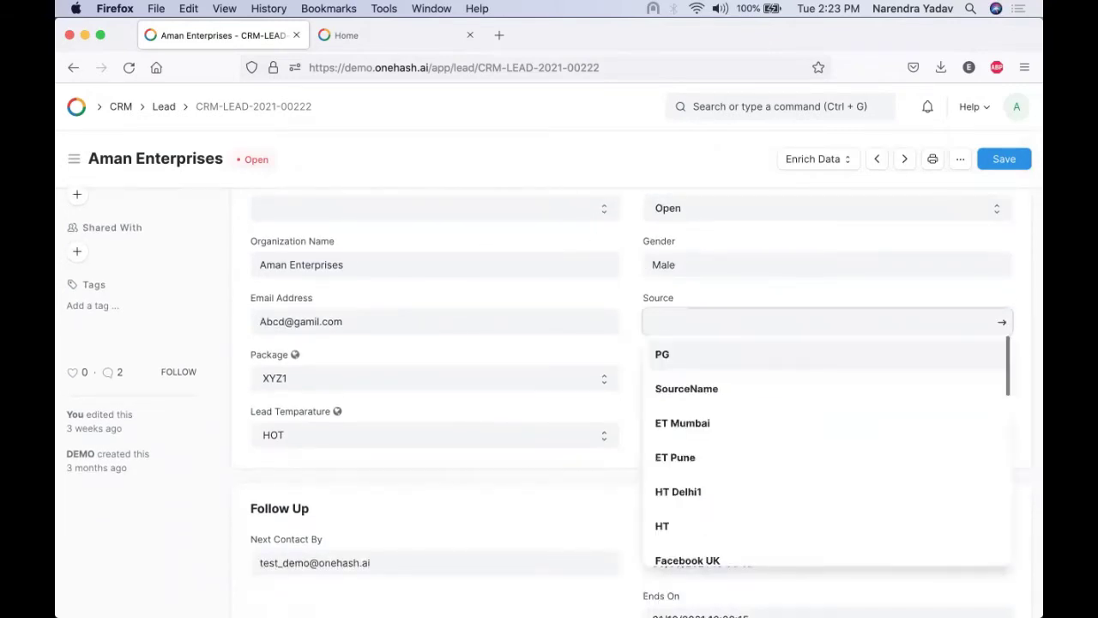
scroll(757, 434, down, 5)
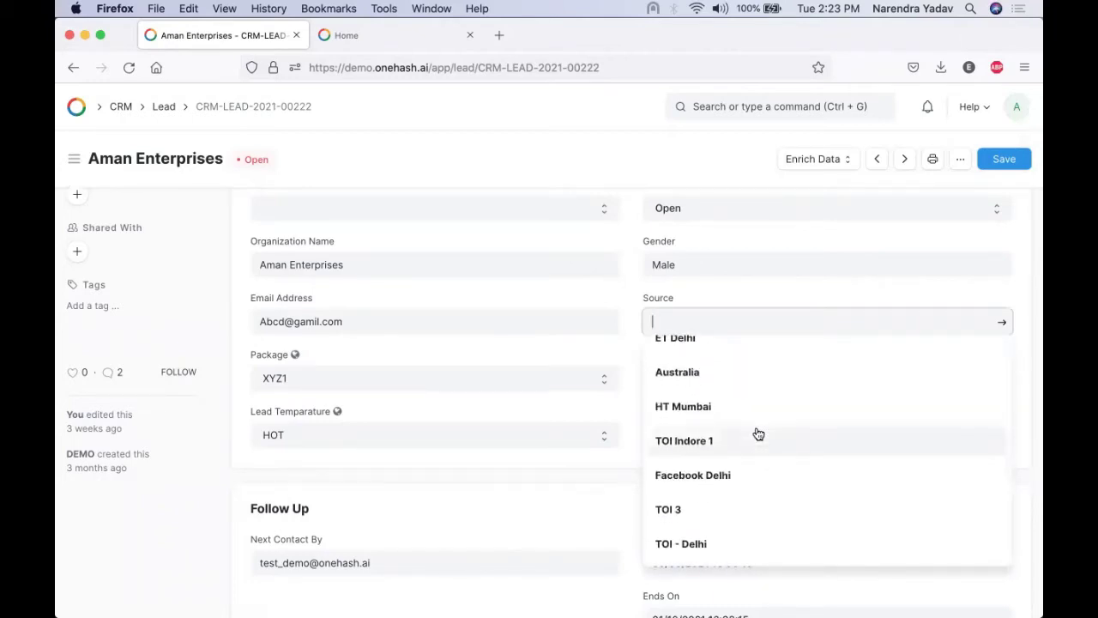
scroll(758, 434, down, 4)
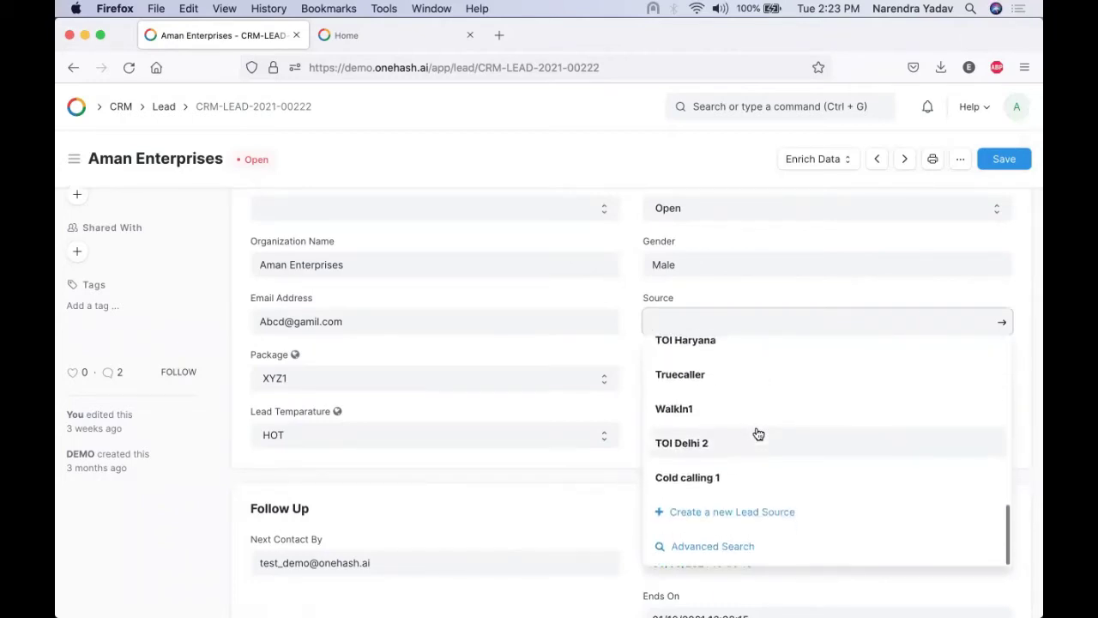
text(exit)
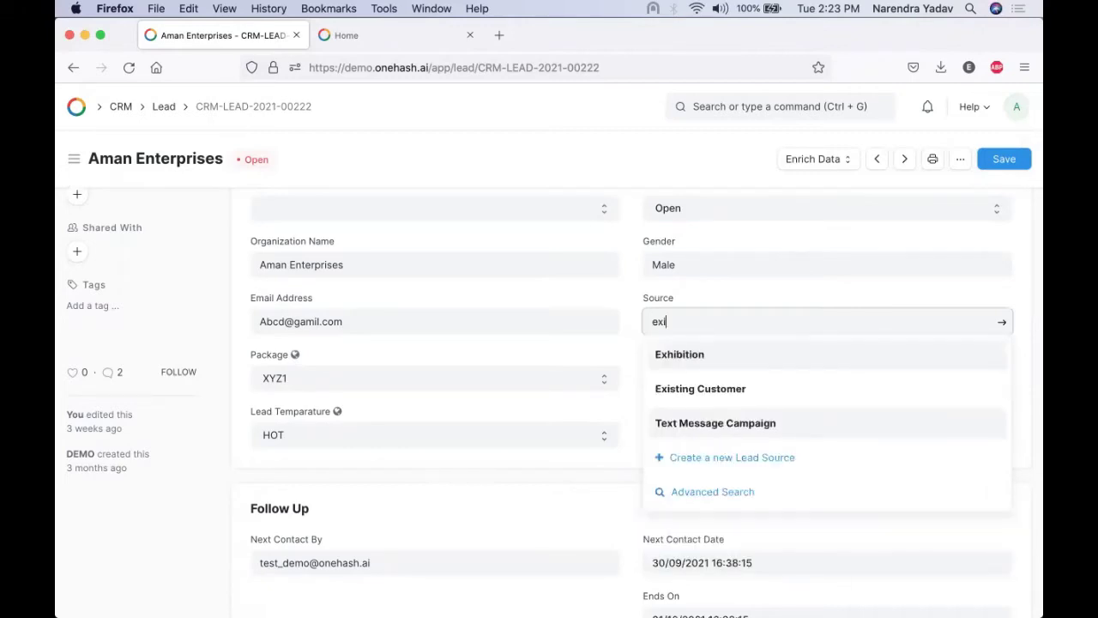
key(BackSpace)
key(BackSpace)
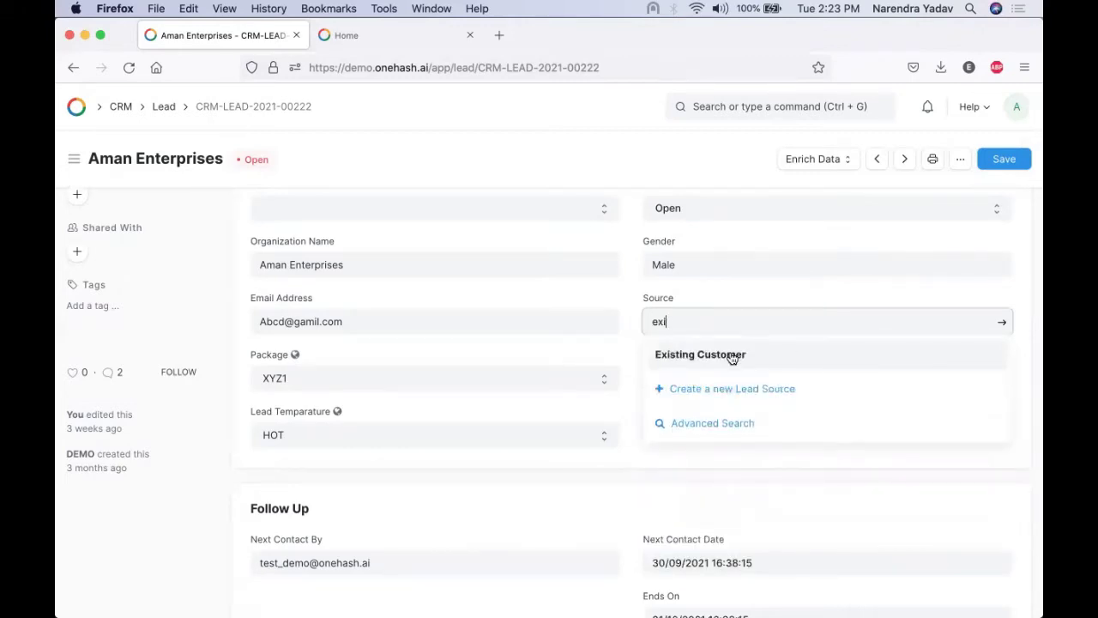
Try Existing Customer as the source, then erase it again
click(702, 354)
click(694, 378)
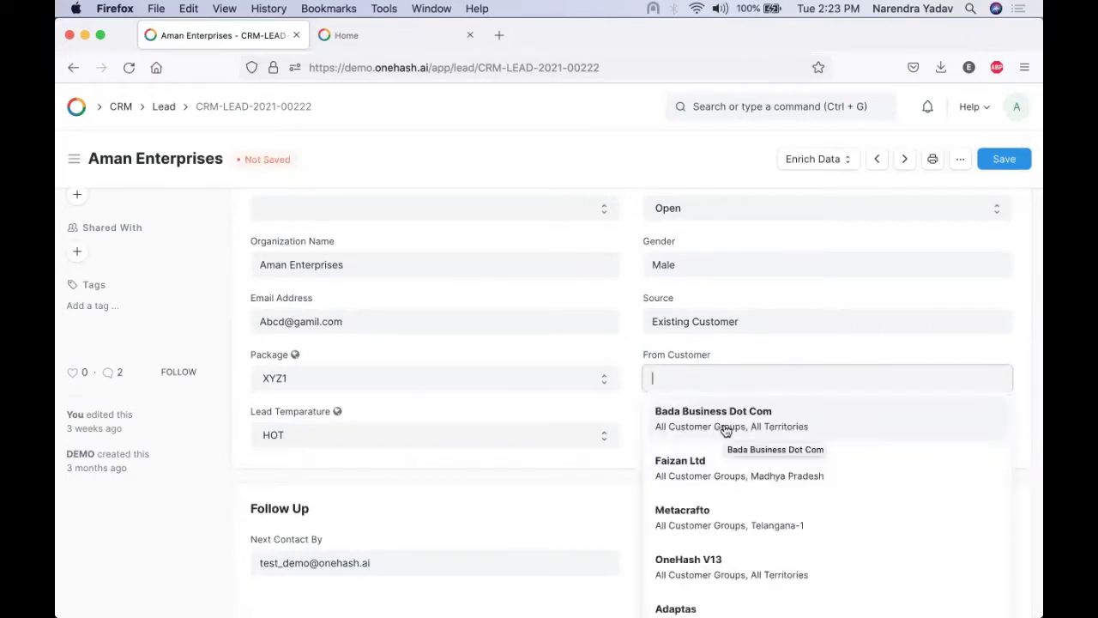
click(753, 321)
key(BackSpace)
key(BackSpace)
key(BackSpace)
key(BackSpace)
key(BackSpace)
key(BackSpace)
key(BackSpace)
key(BackSpace)
key(BackSpace)
key(BackSpace)
key(BackSpace)
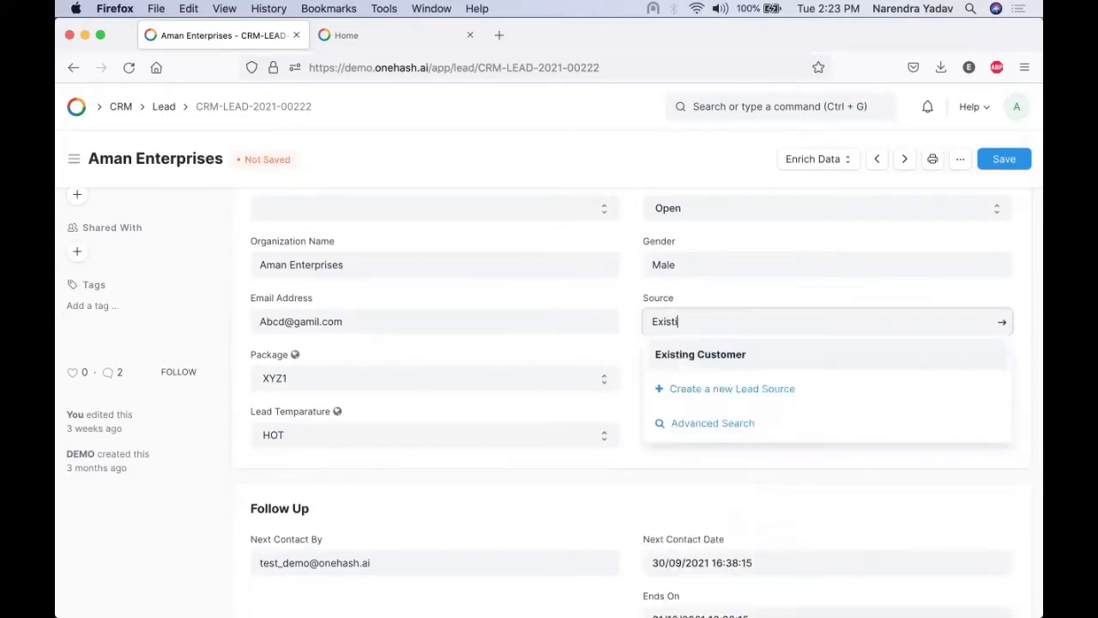
key(BackSpace)
key(BackSpace)
key(BackSpace)
key(BackSpace)
key(BackSpace)
key(BackSpace)
Set Source to Campaign with campaign name Lead Generation September
text(ca)
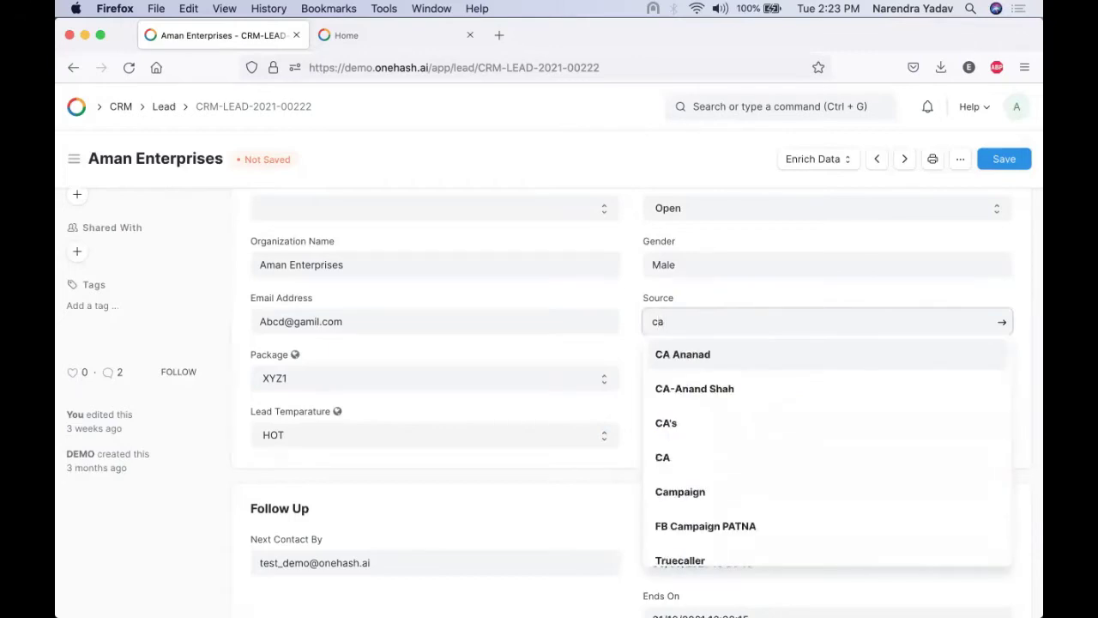
text(m)
click(726, 356)
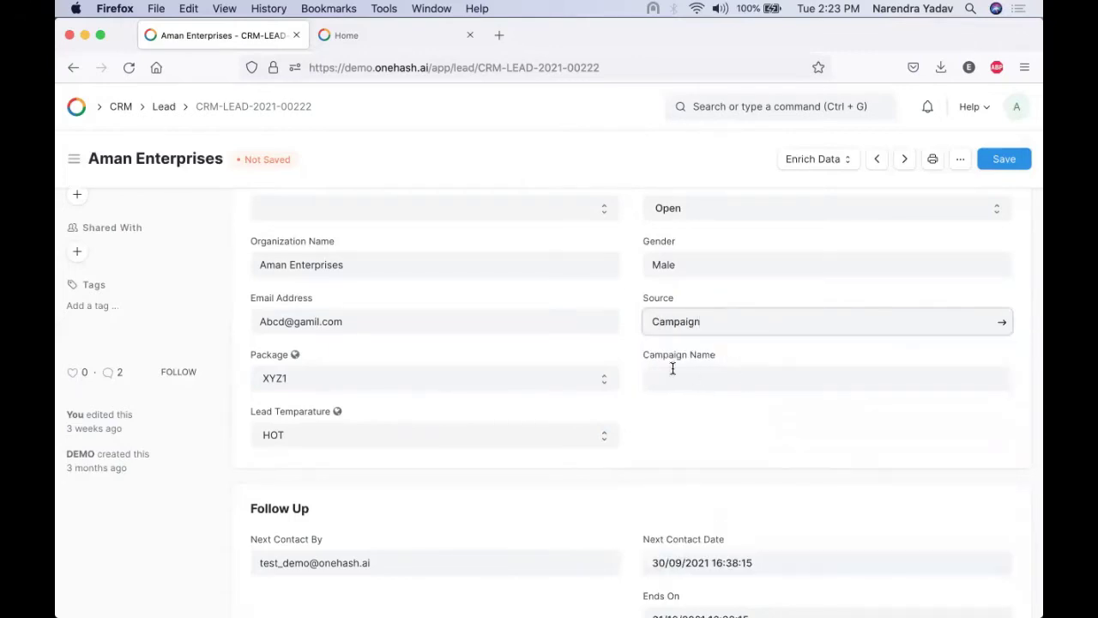
click(672, 369)
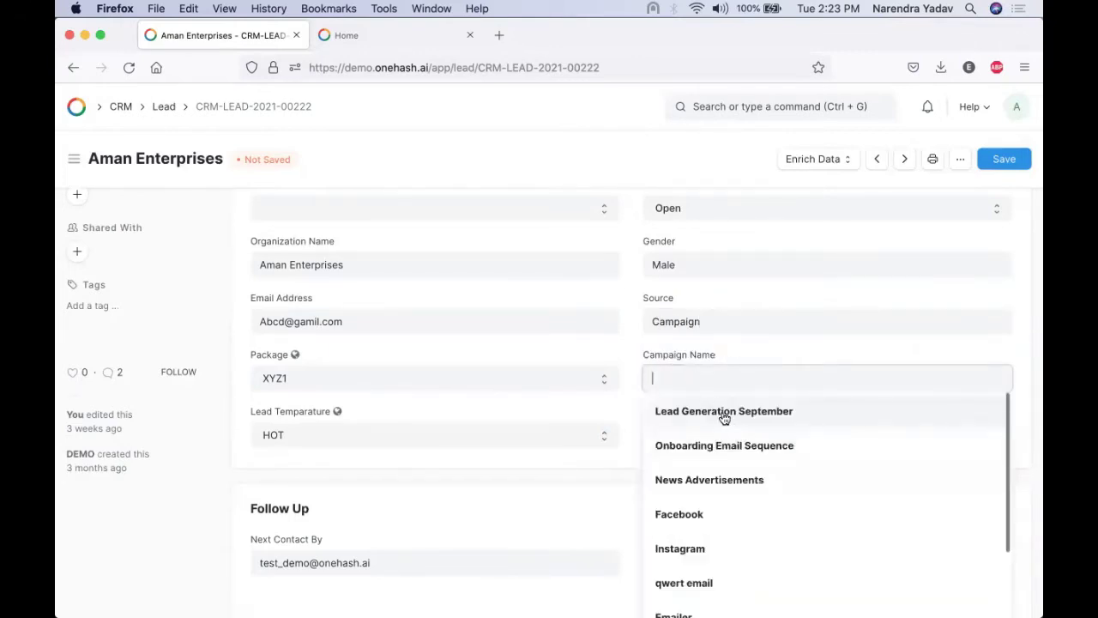
click(725, 413)
scroll(642, 382, down, 5)
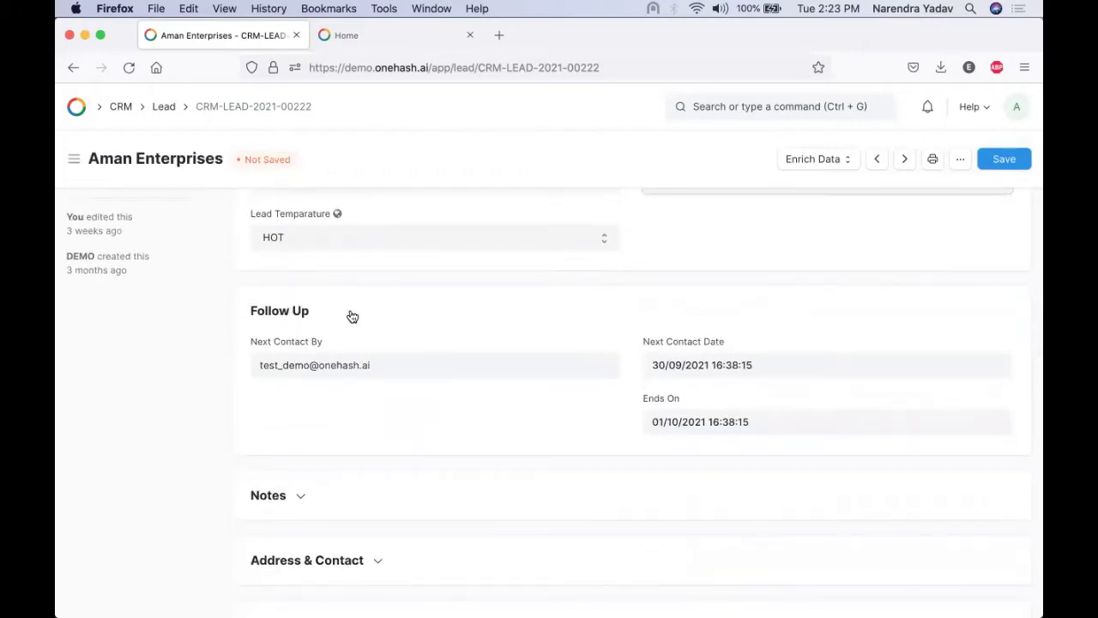
Replace the Next Contact By user with a different user
triple_click(382, 365)
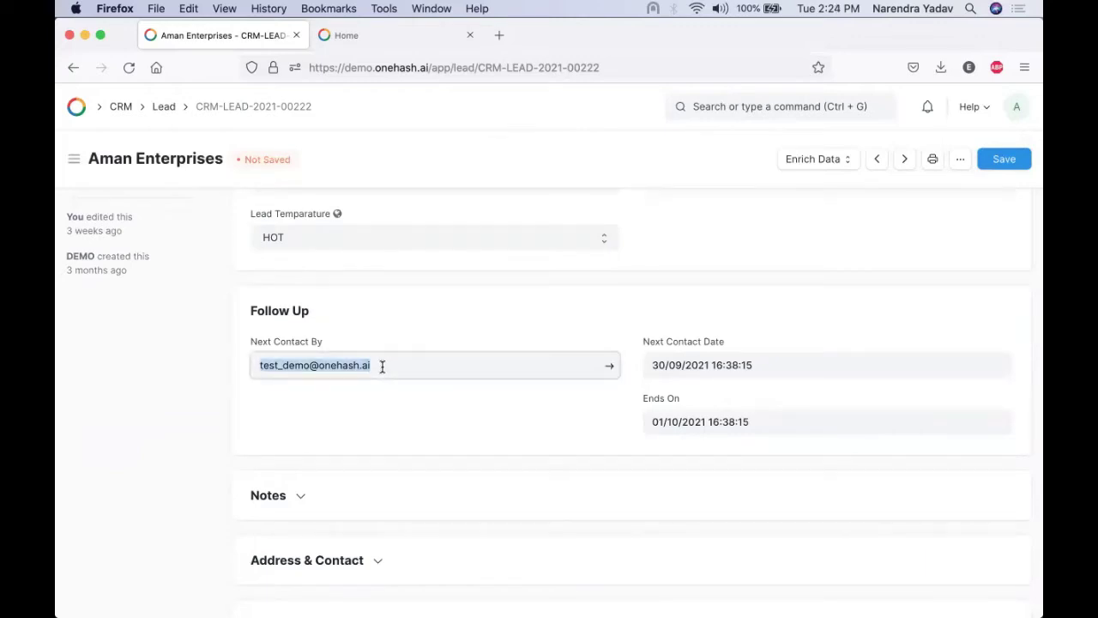
key(BackSpace)
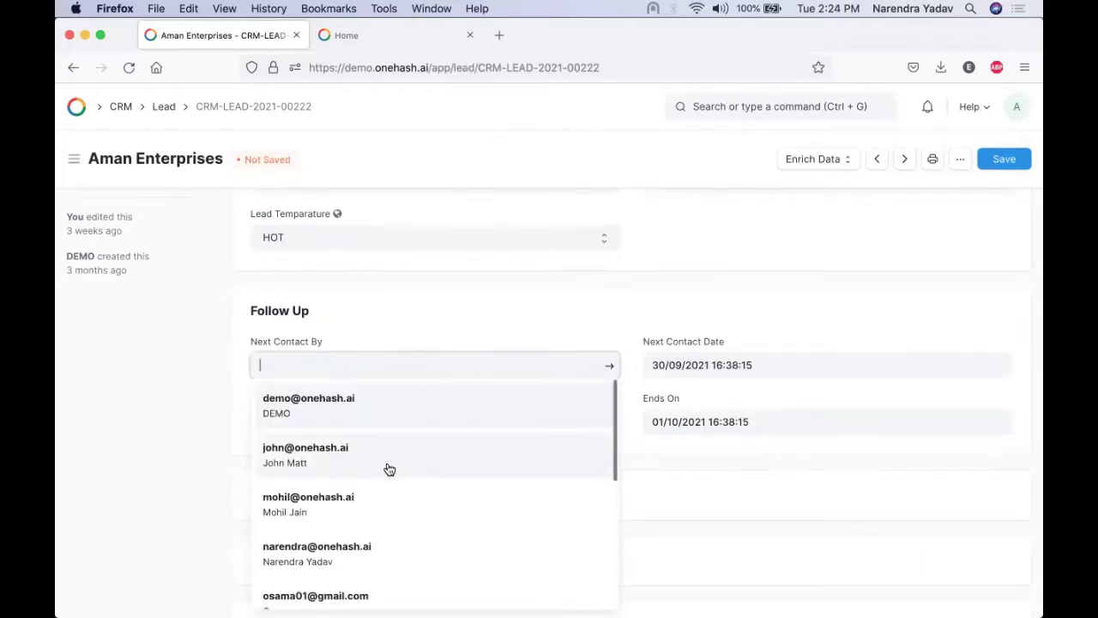
scroll(389, 470, down, 2)
click(351, 472)
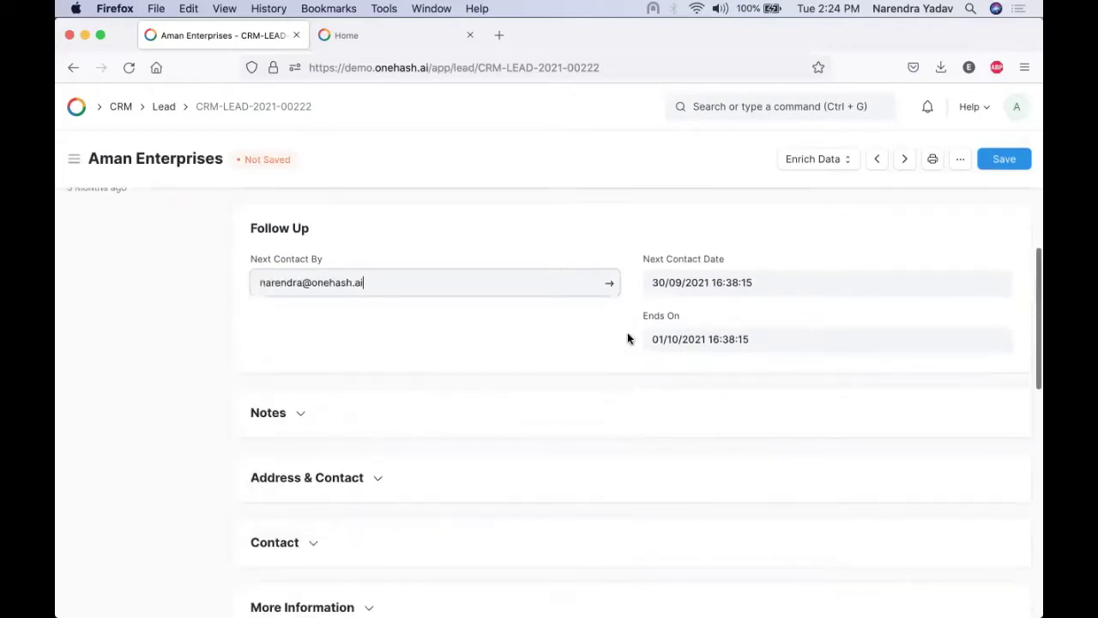
Set Next Contact Date to 19 October 2021 and start writing in Notes
click(787, 284)
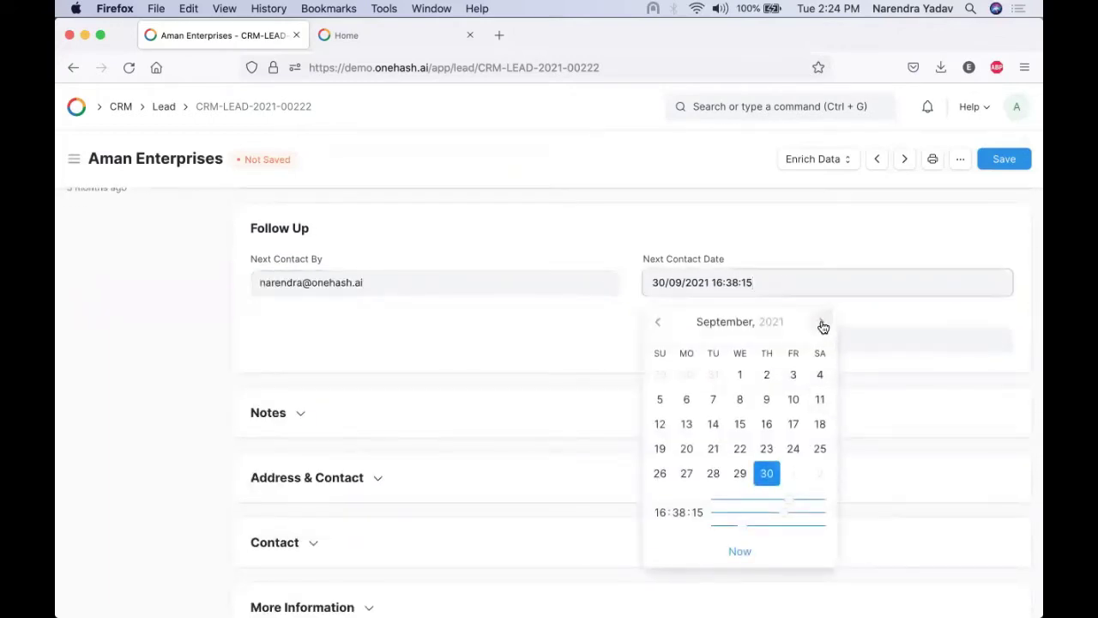
click(821, 322)
click(739, 449)
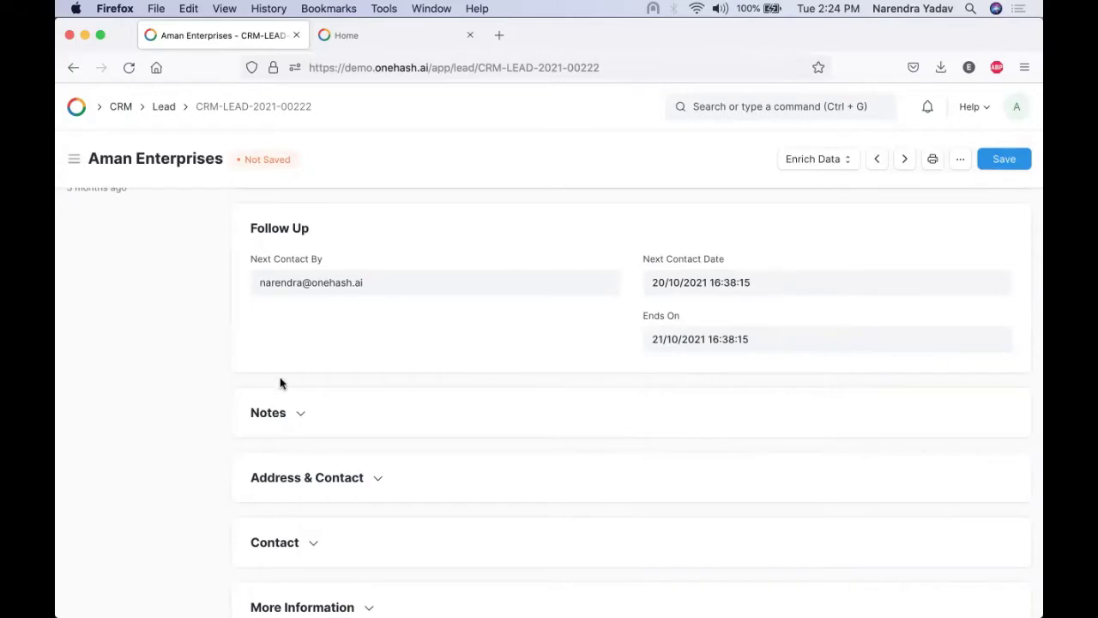
click(271, 408)
scroll(434, 386, up, 1)
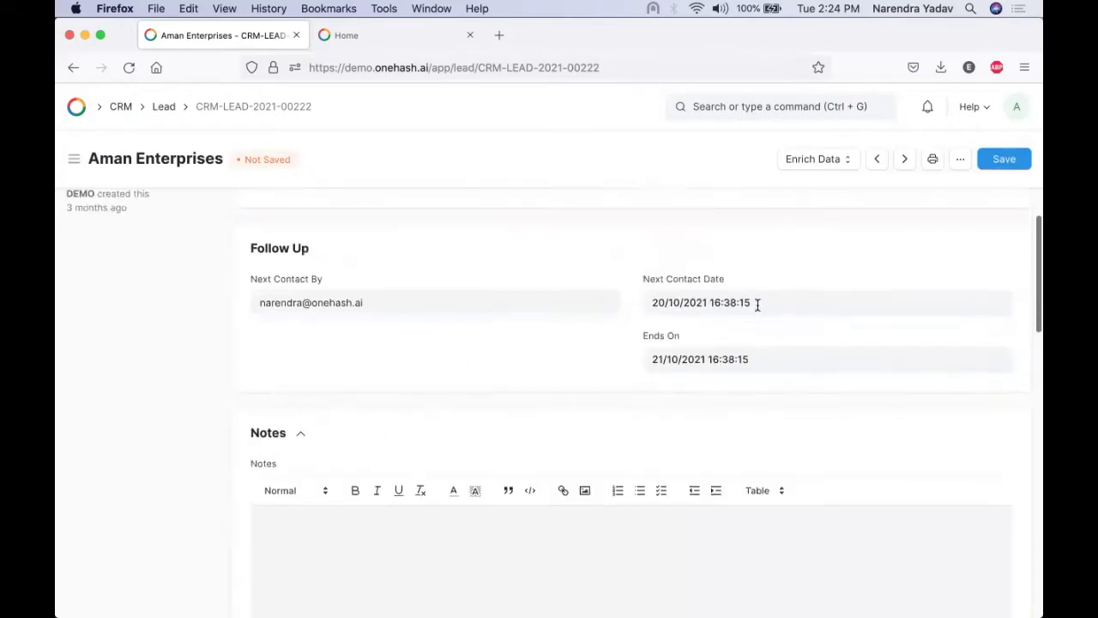
click(757, 303)
click(530, 397)
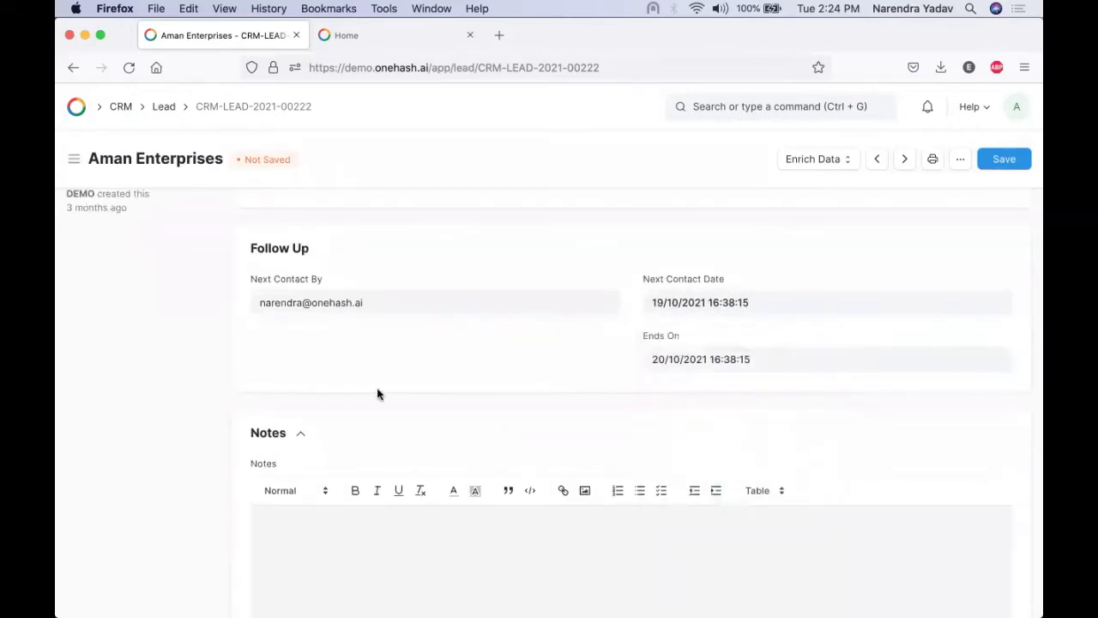
scroll(375, 392, down, 5)
click(335, 361)
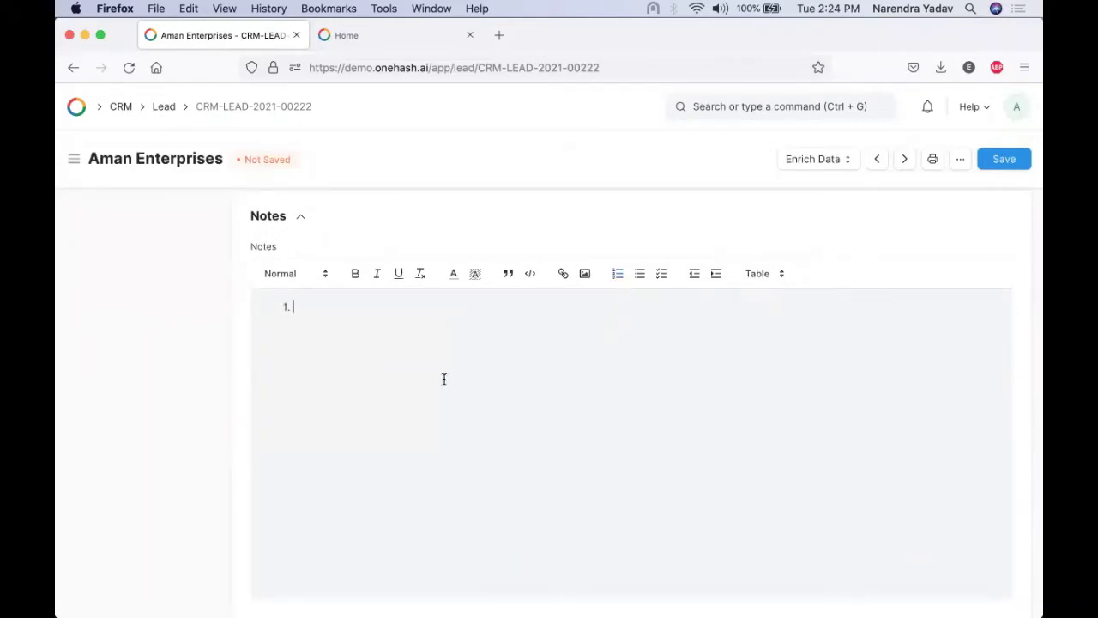
Write a checklist note 'hkhfkhsfs' and tick both checklist items
click(640, 274)
click(662, 274)
text(hkhfkhsfs)
key(Return)
click(285, 308)
click(286, 326)
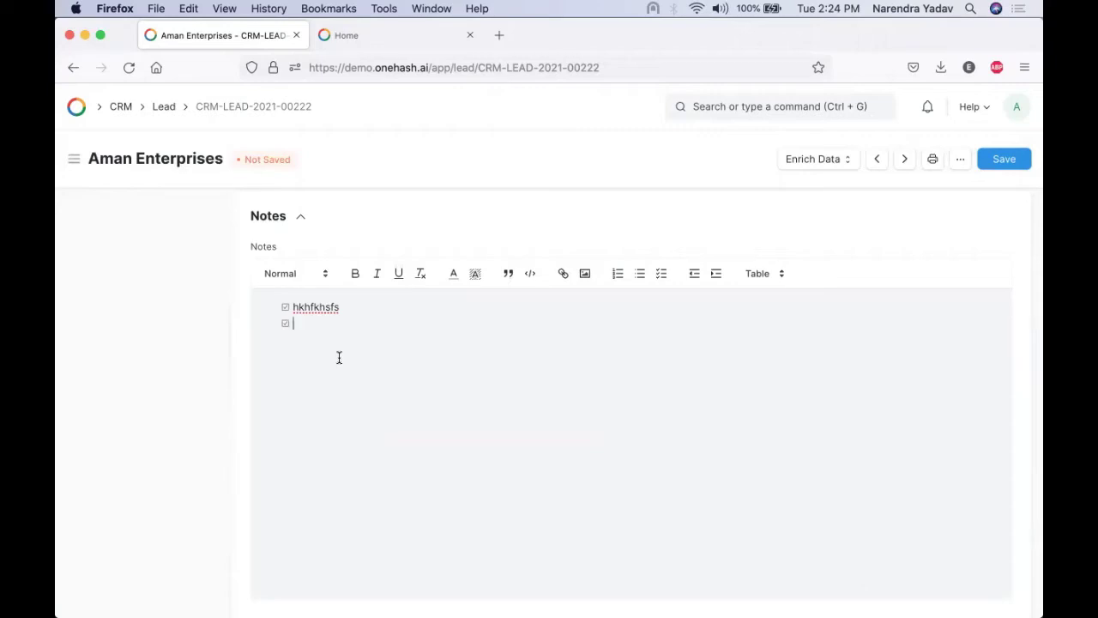
Save the lead, then expand its Contact and Address & Contact sections
scroll(339, 357, down, 5)
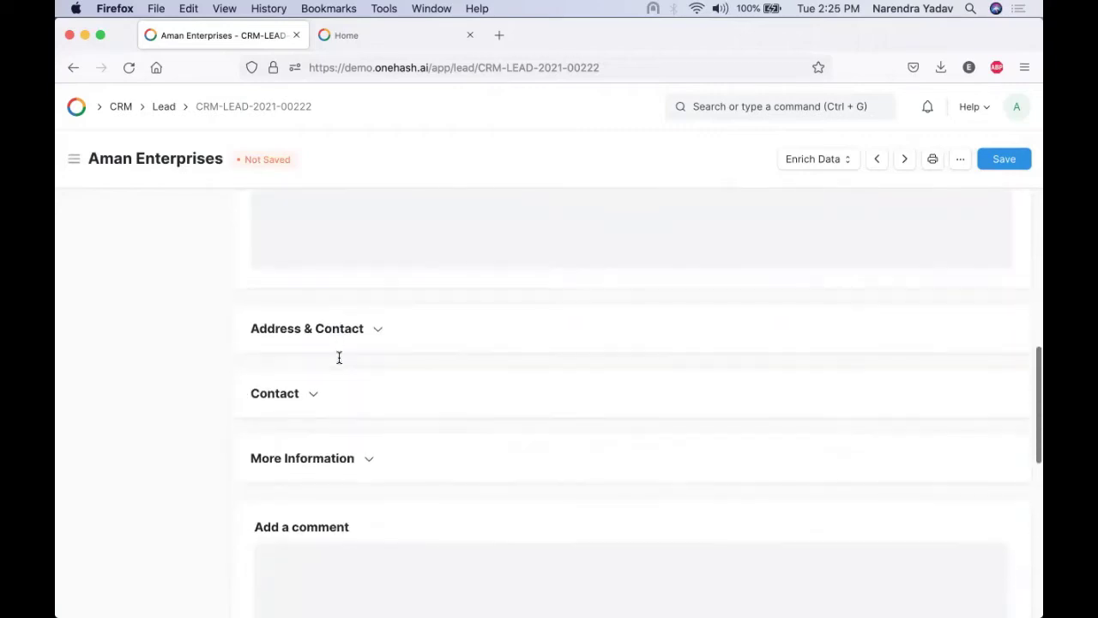
click(1006, 163)
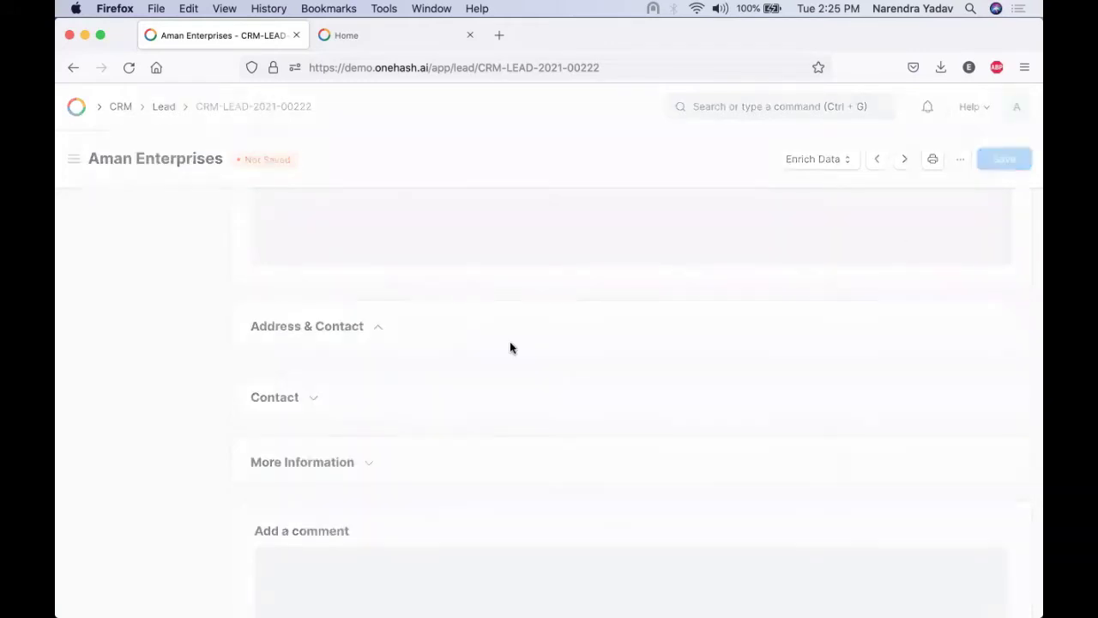
scroll(410, 263, up, 9)
scroll(409, 262, down, 5)
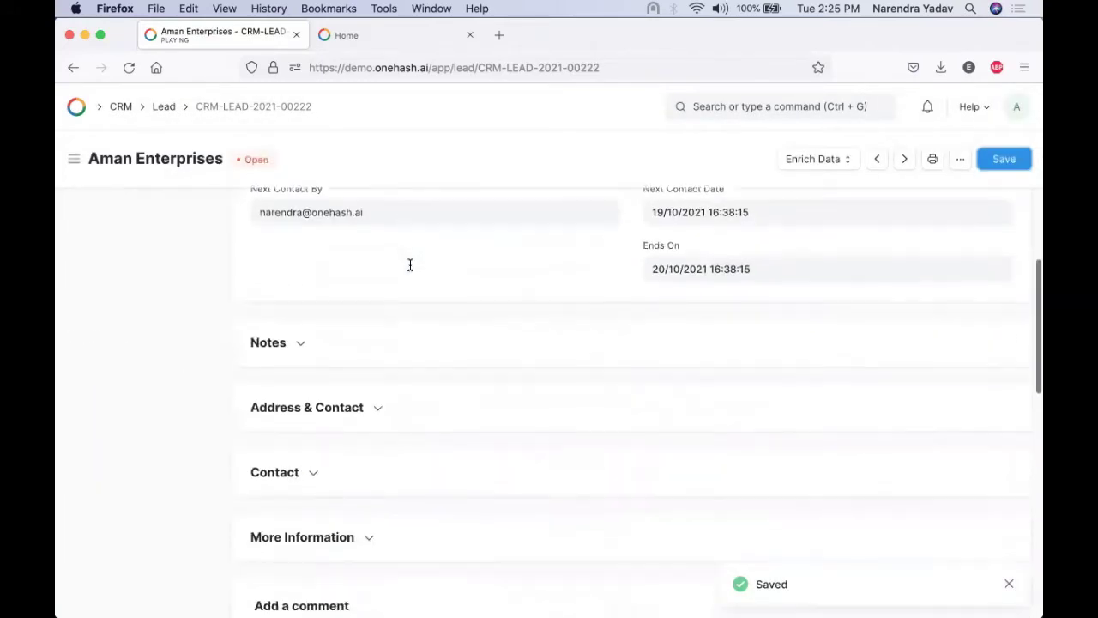
click(291, 323)
click(297, 304)
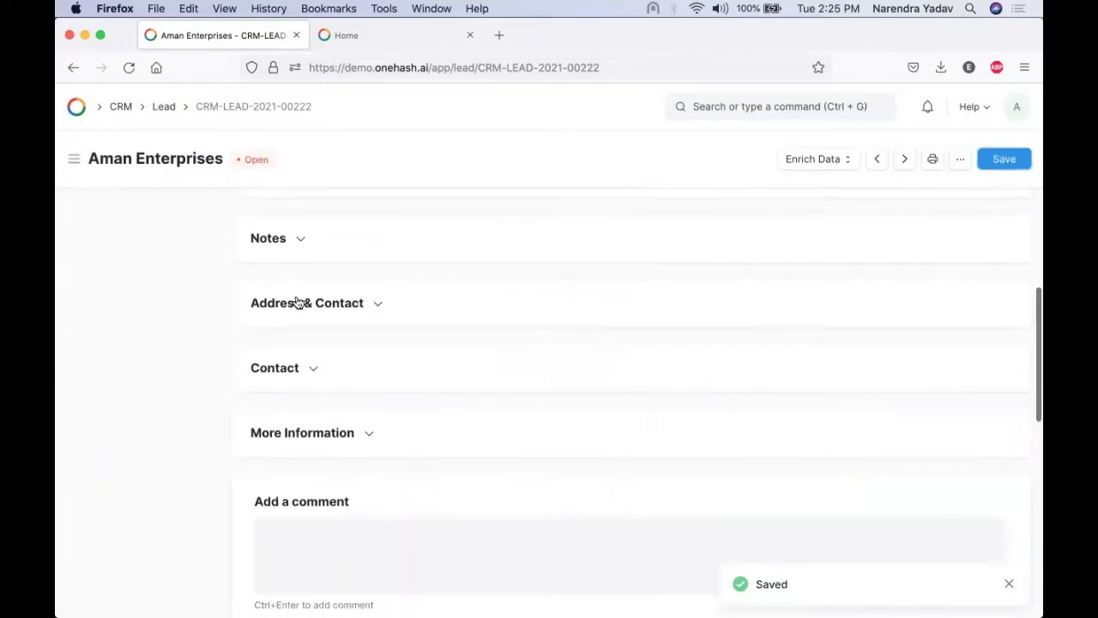
click(280, 361)
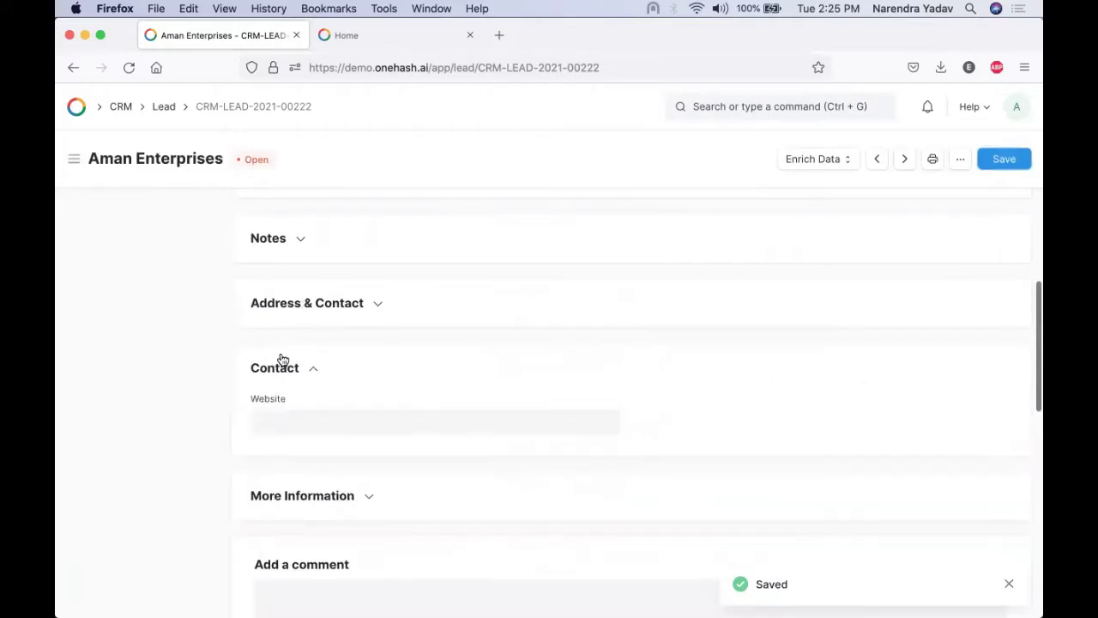
click(320, 304)
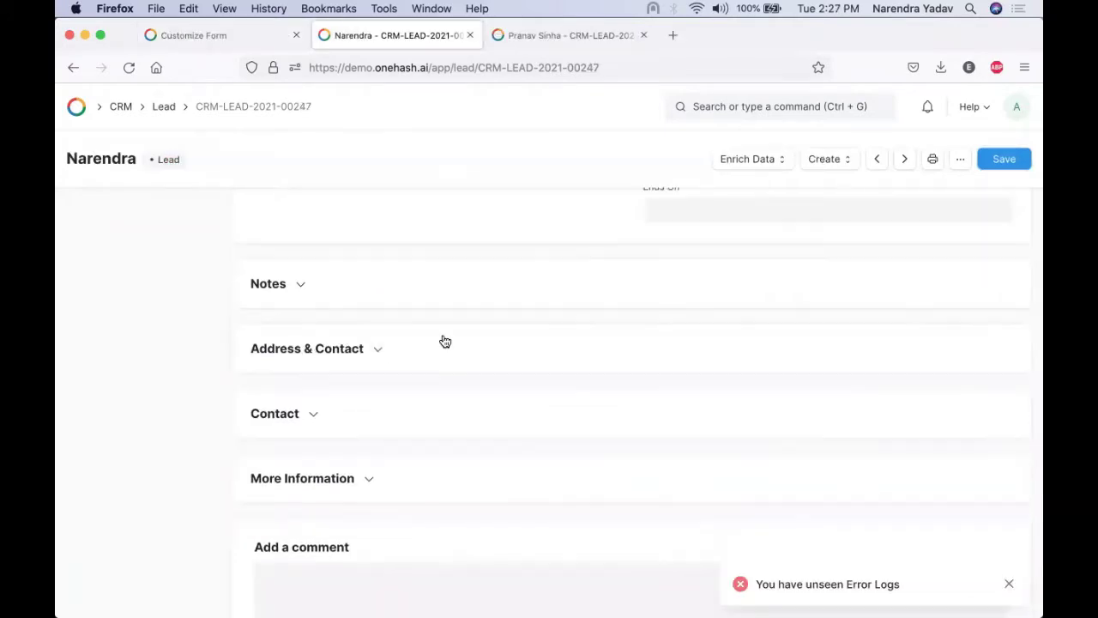
On the other lead, expand Address & Contact and start a New Contact
scroll(443, 340, up, 2)
scroll(444, 341, down, 2)
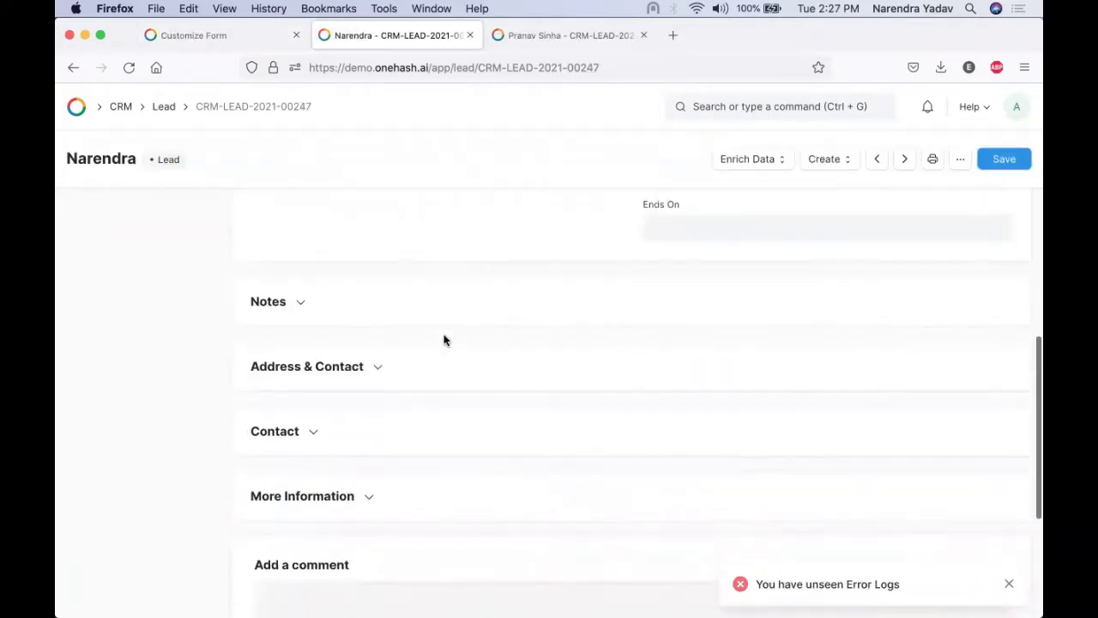
click(315, 340)
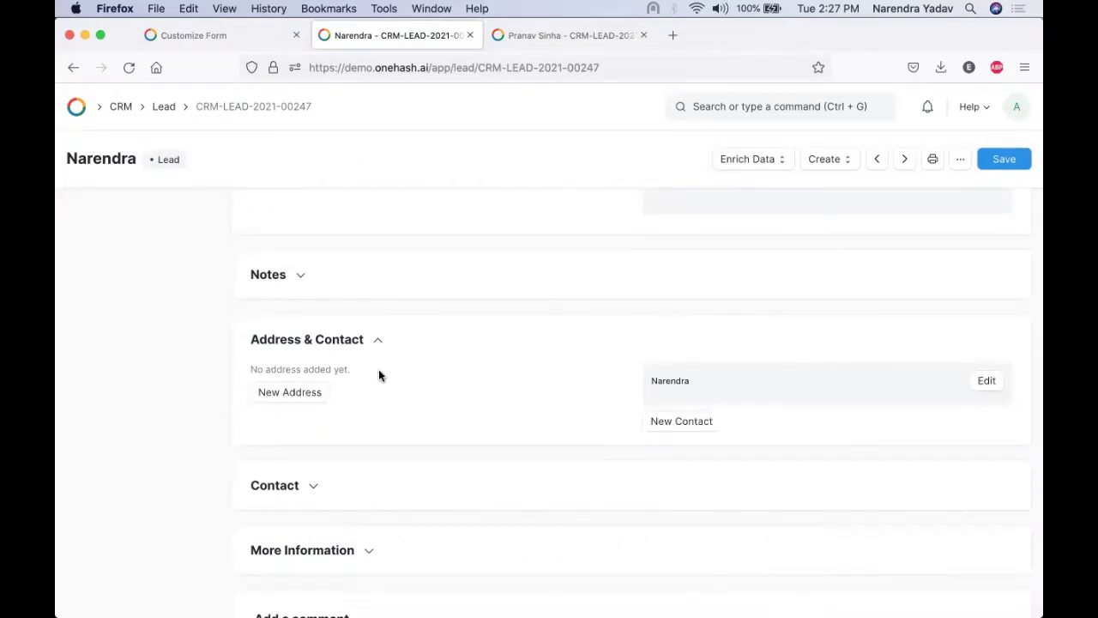
click(692, 423)
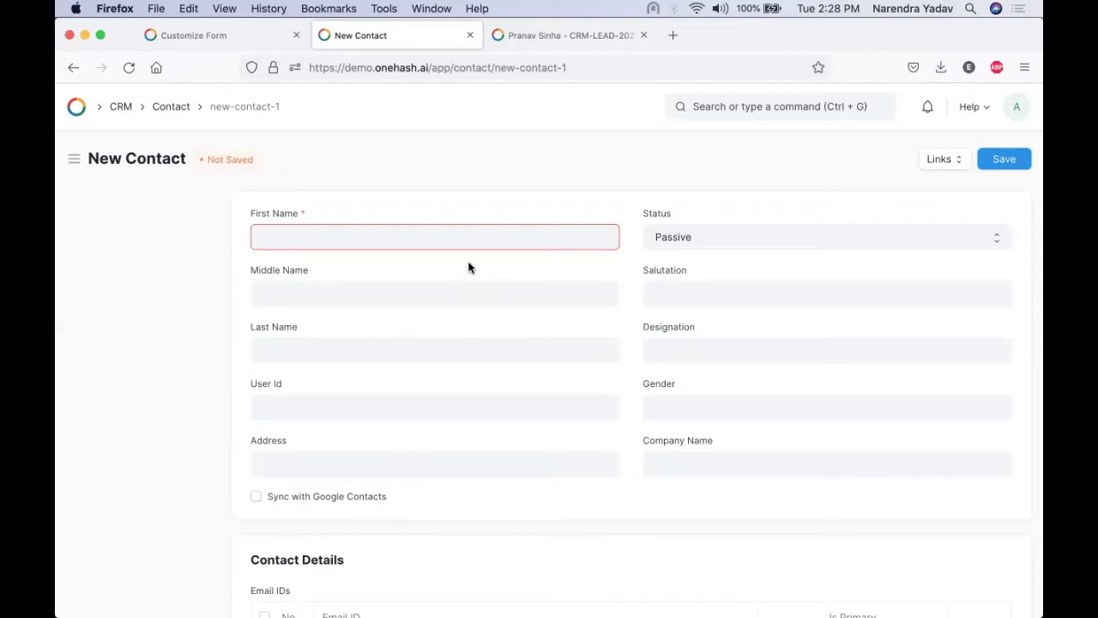
Enter the contact's first name and designation 'Software Development Manager'
text(Narendra)
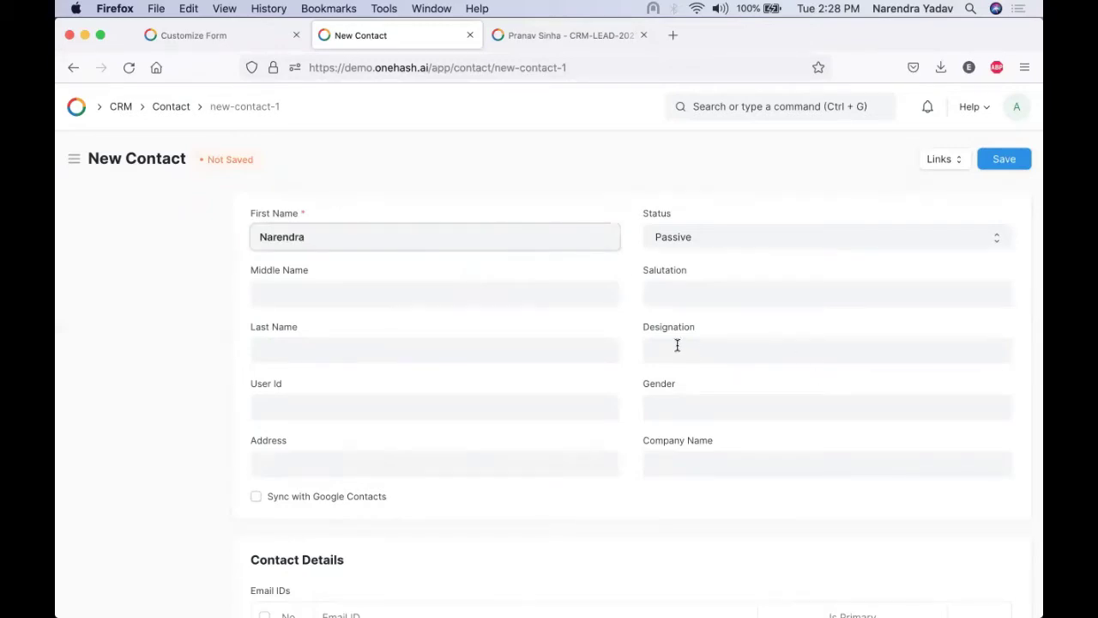
click(678, 345)
text(Softwar)
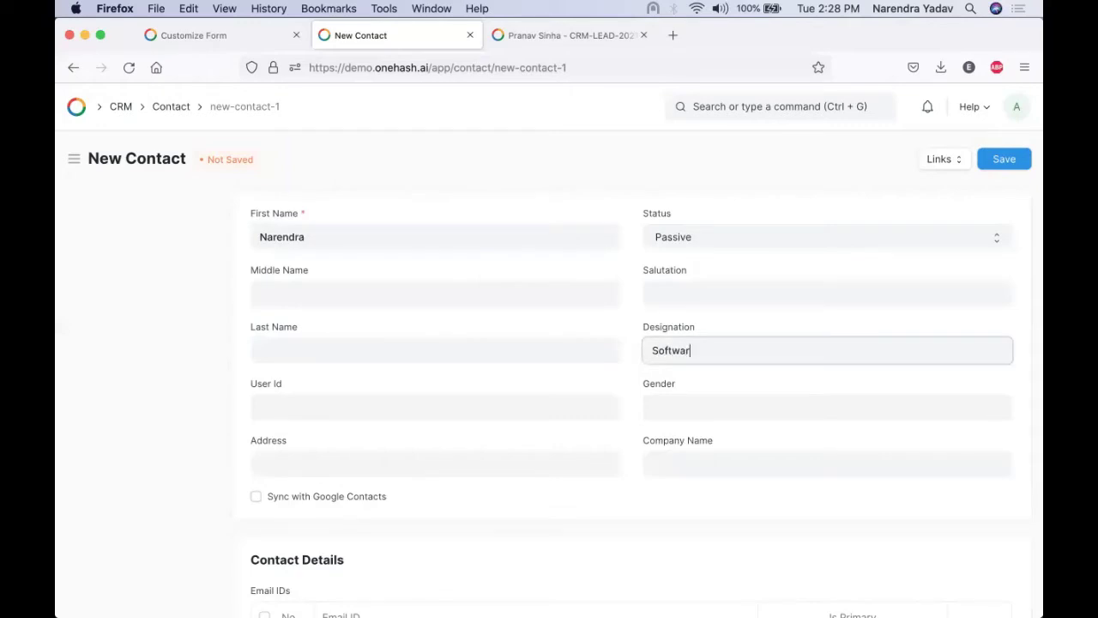
text(e Development Manager)
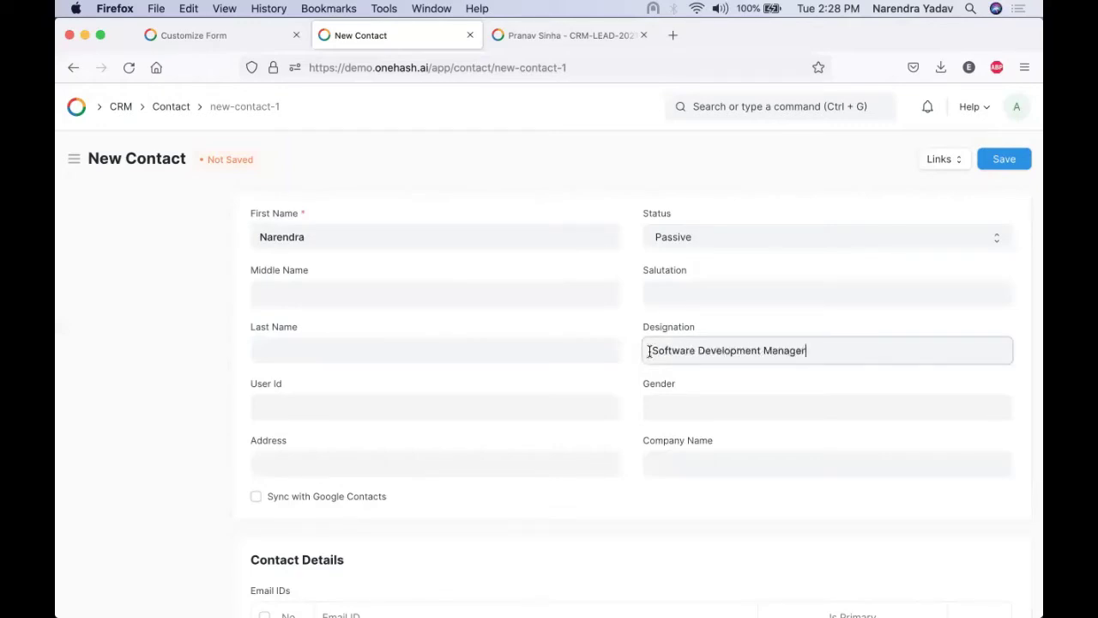
scroll(337, 392, down, 5)
Add the contact's email address as a row and mark it primary
click(276, 477)
click(363, 244)
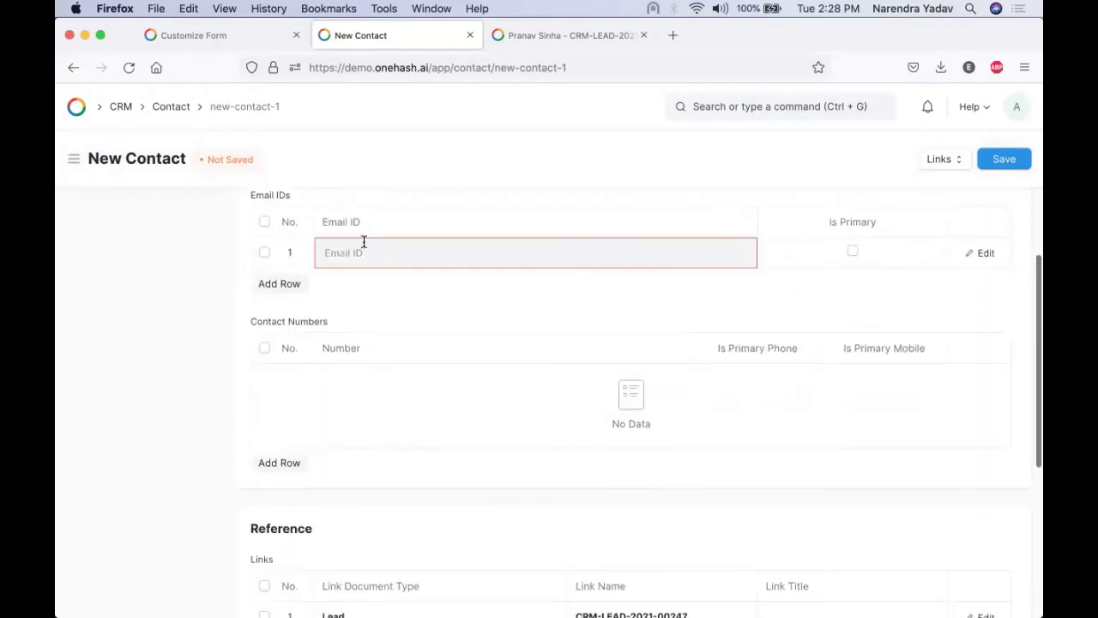
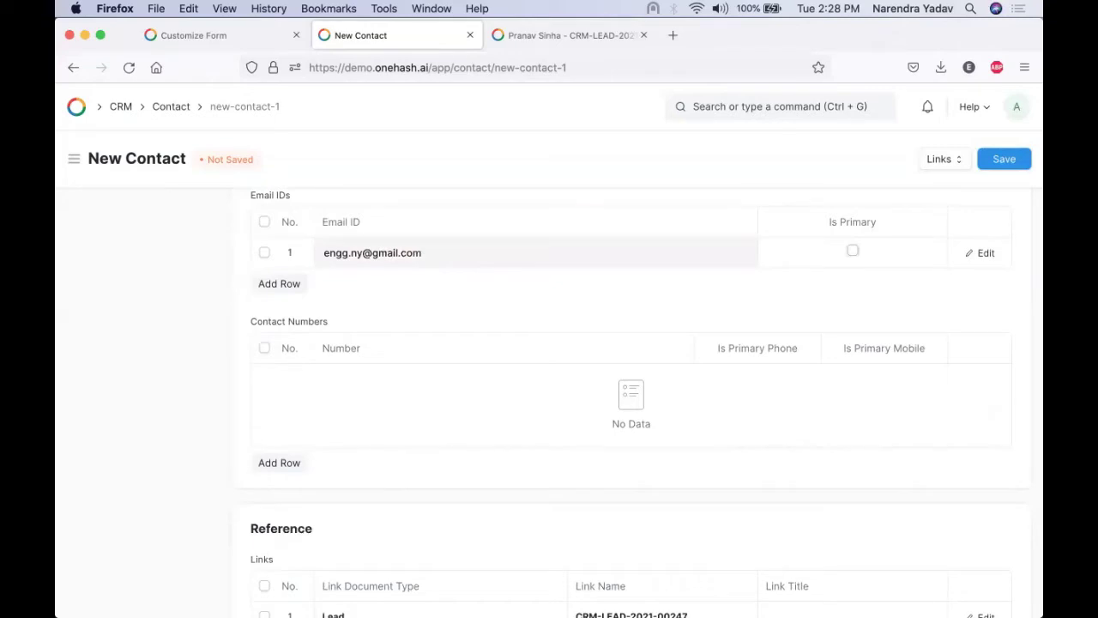
click(852, 250)
Add two phone numbers, marking one primary phone and the other primary mobile
click(279, 462)
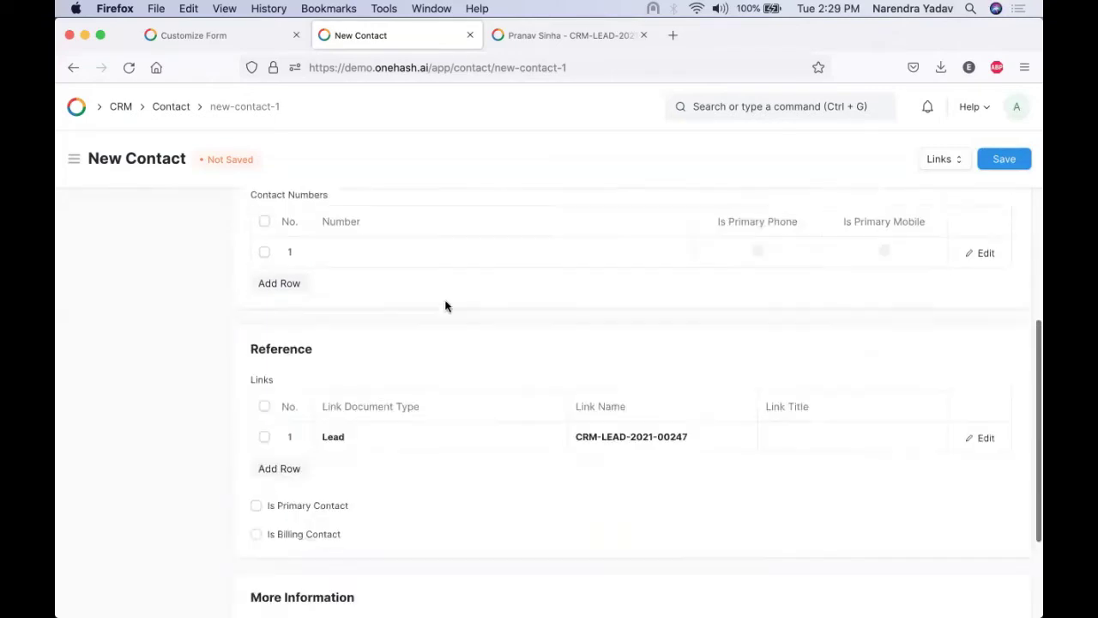
click(382, 257)
text(9191919)
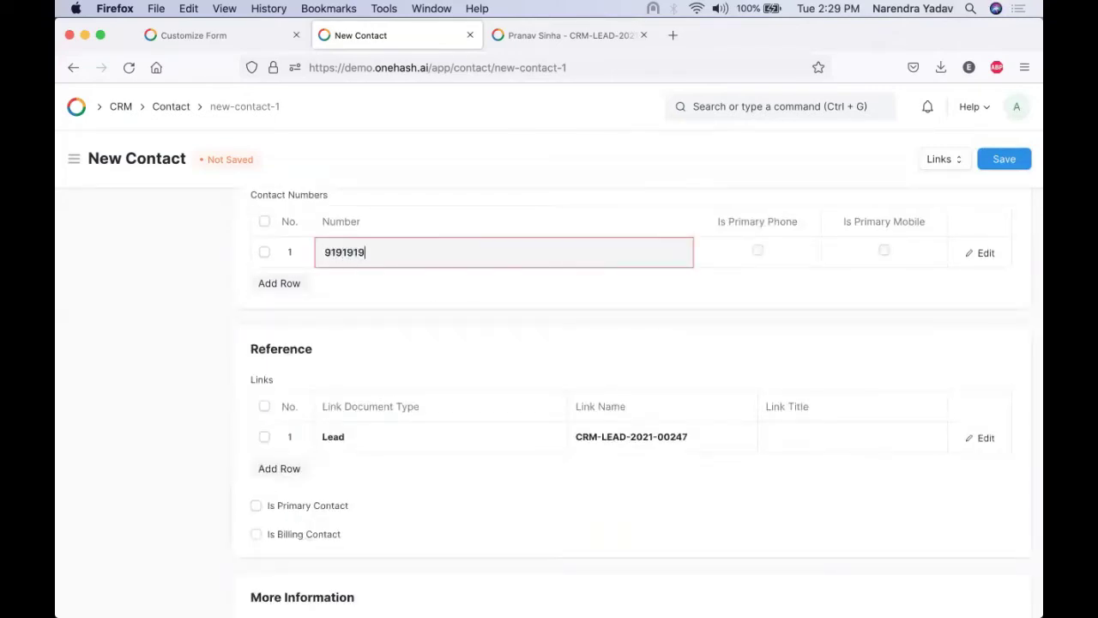
text(91919191919)
click(758, 250)
click(758, 249)
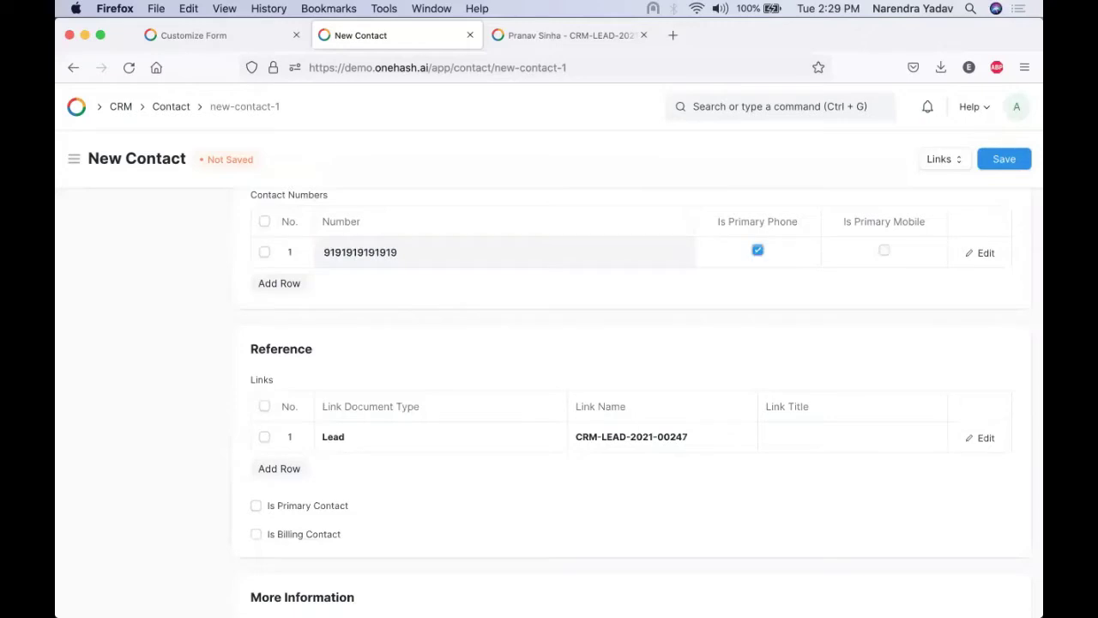
click(261, 285)
click(398, 282)
text(23)
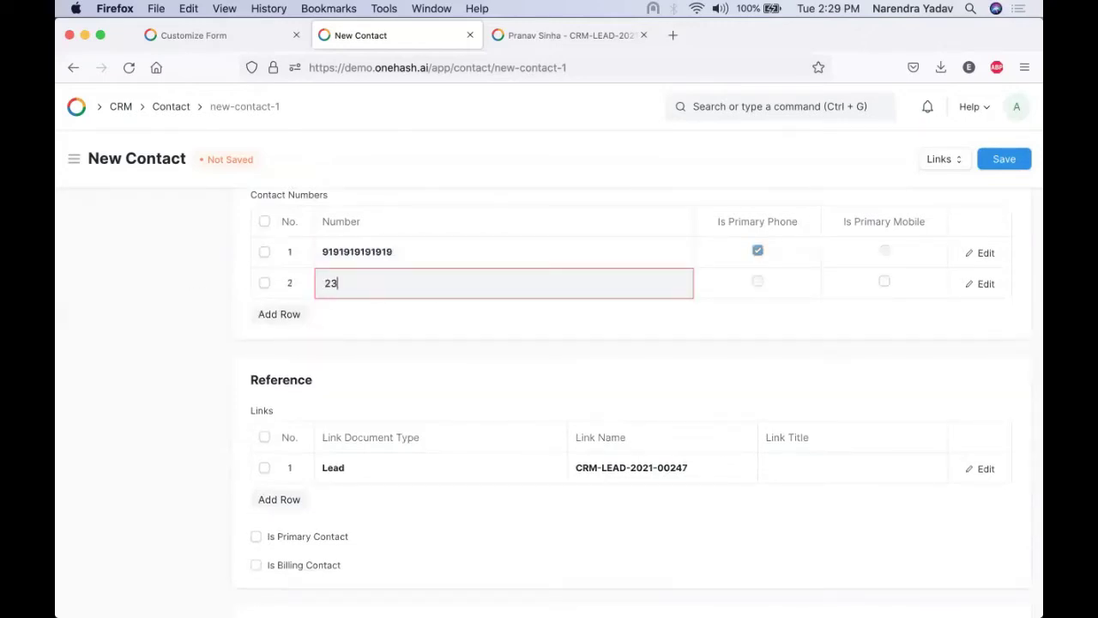
text(23232323)
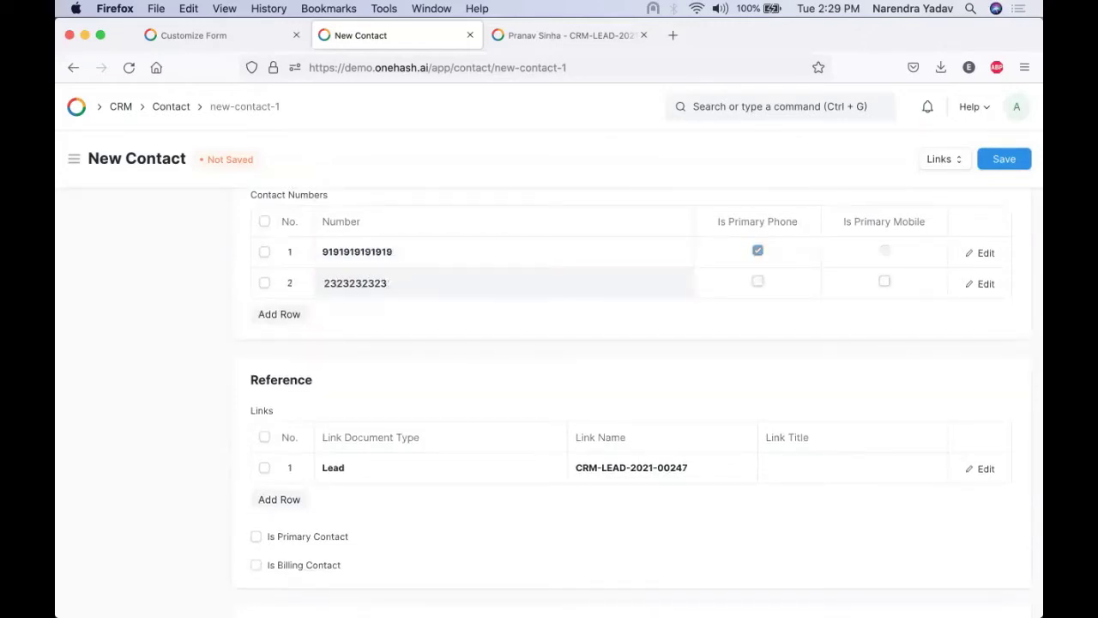
click(885, 281)
Mark as primary and billing contact, set Department 'Information Technologies', and save
scroll(468, 359, down, 2)
click(300, 459)
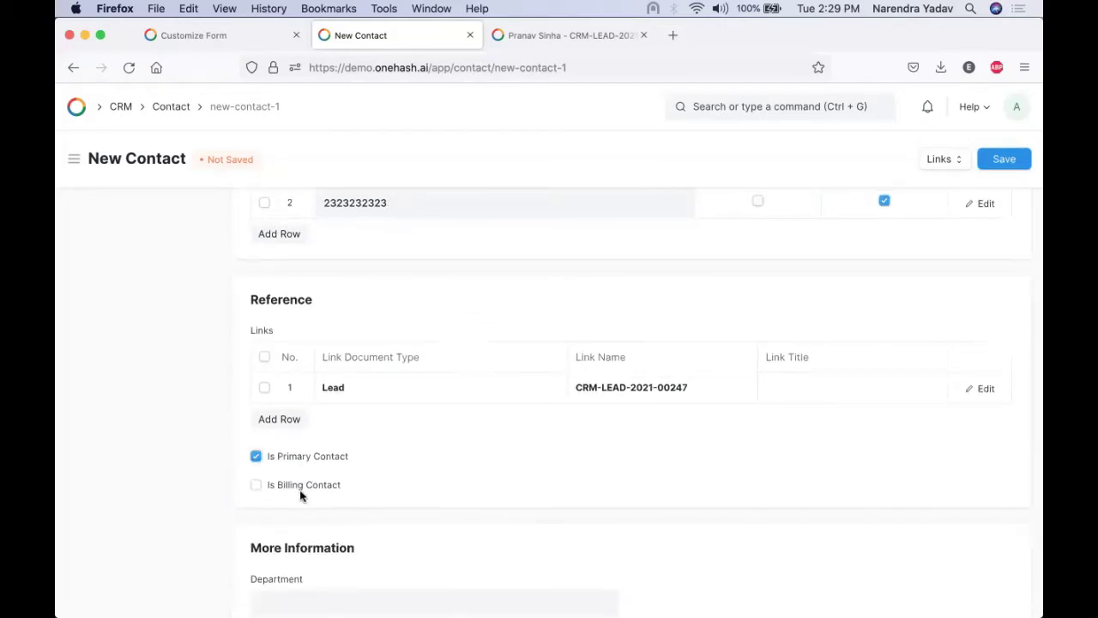
click(301, 489)
click(393, 477)
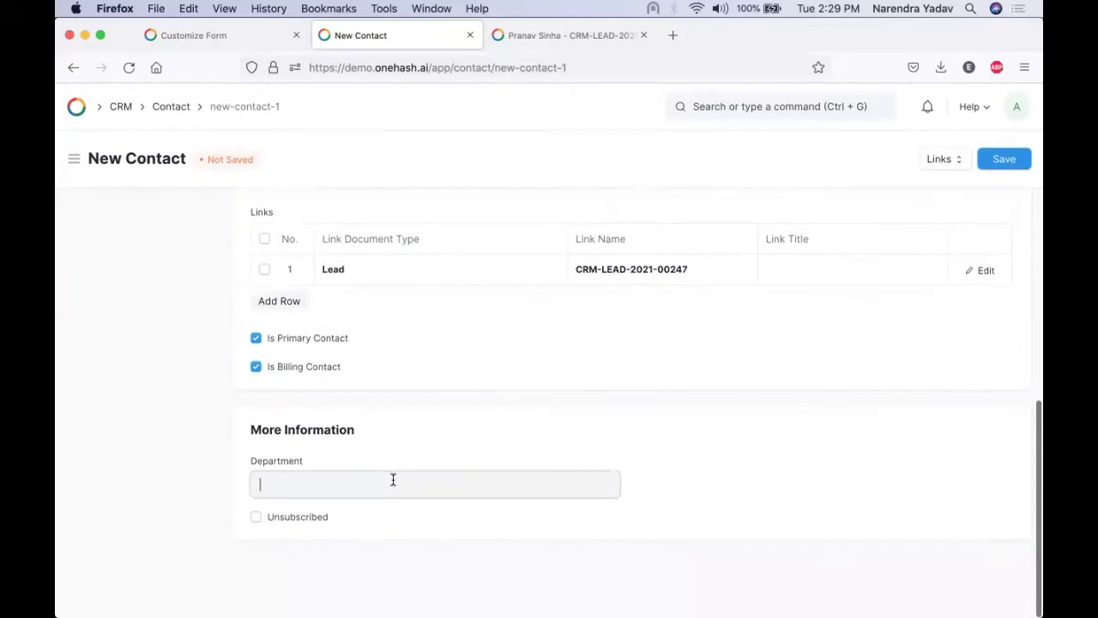
text(I)
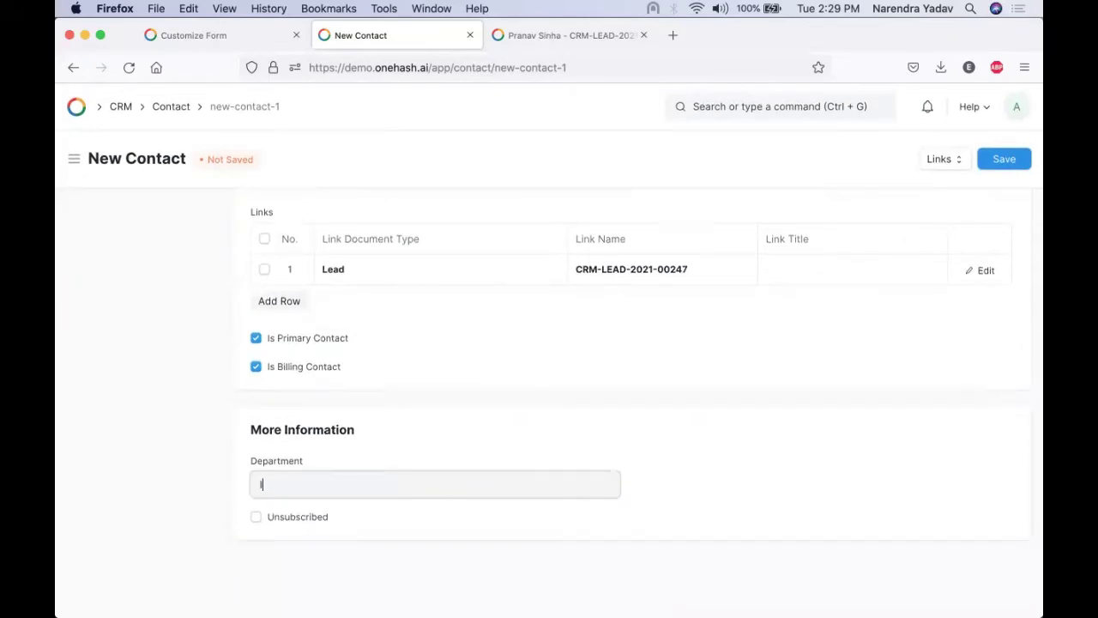
text(nformation Technologies)
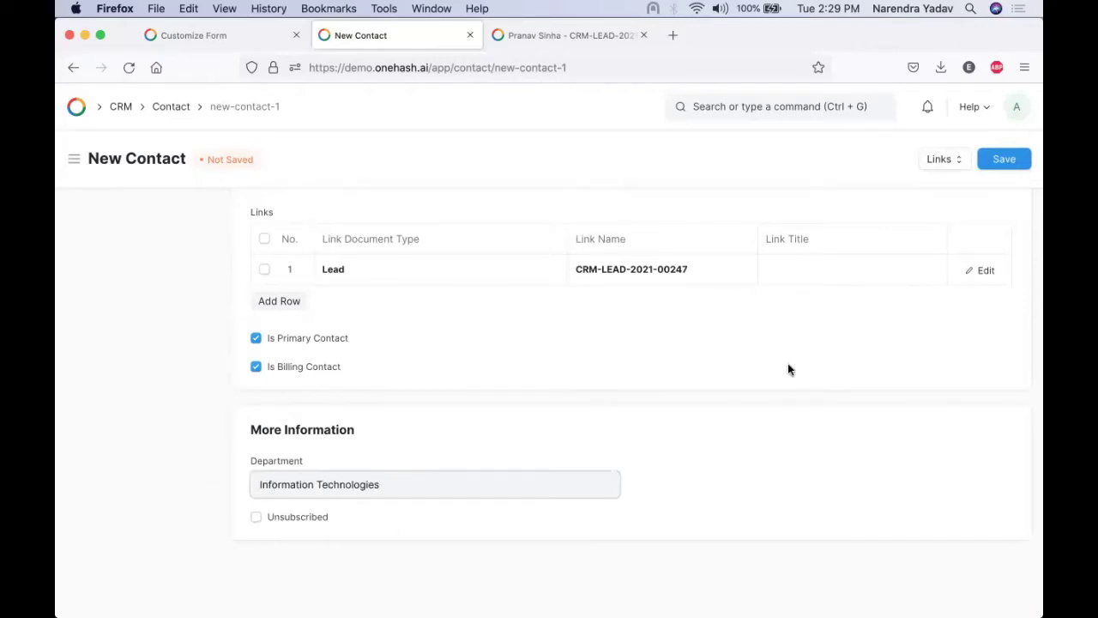
click(1004, 158)
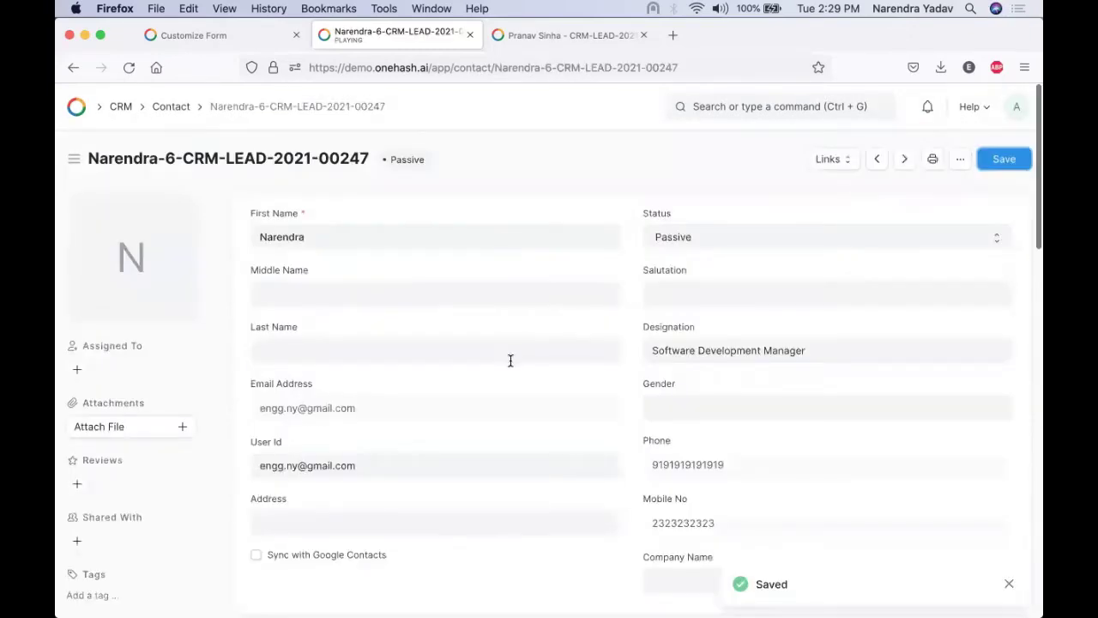
Return to the lead, expand Address & Contact, and start a New Address
scroll(510, 359, down, 5)
click(69, 68)
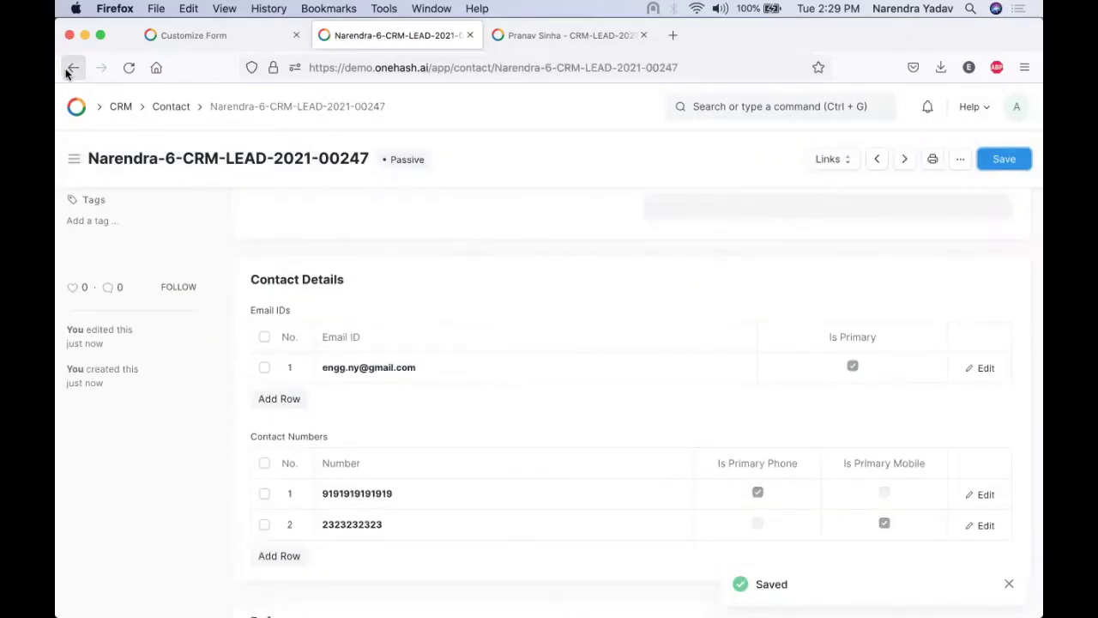
click(69, 68)
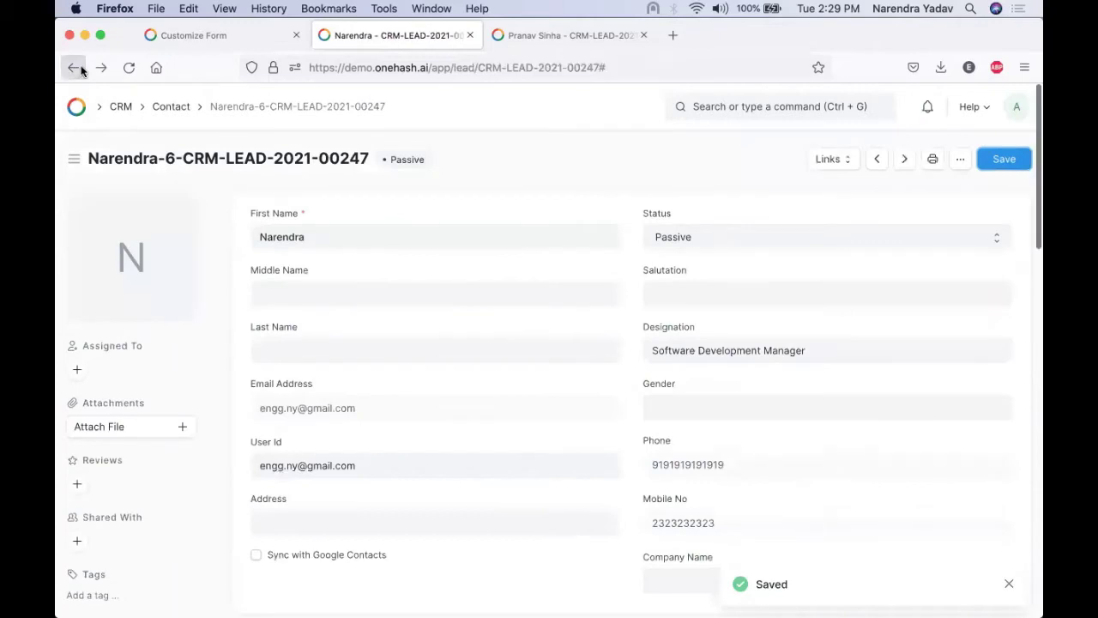
scroll(502, 290, down, 8)
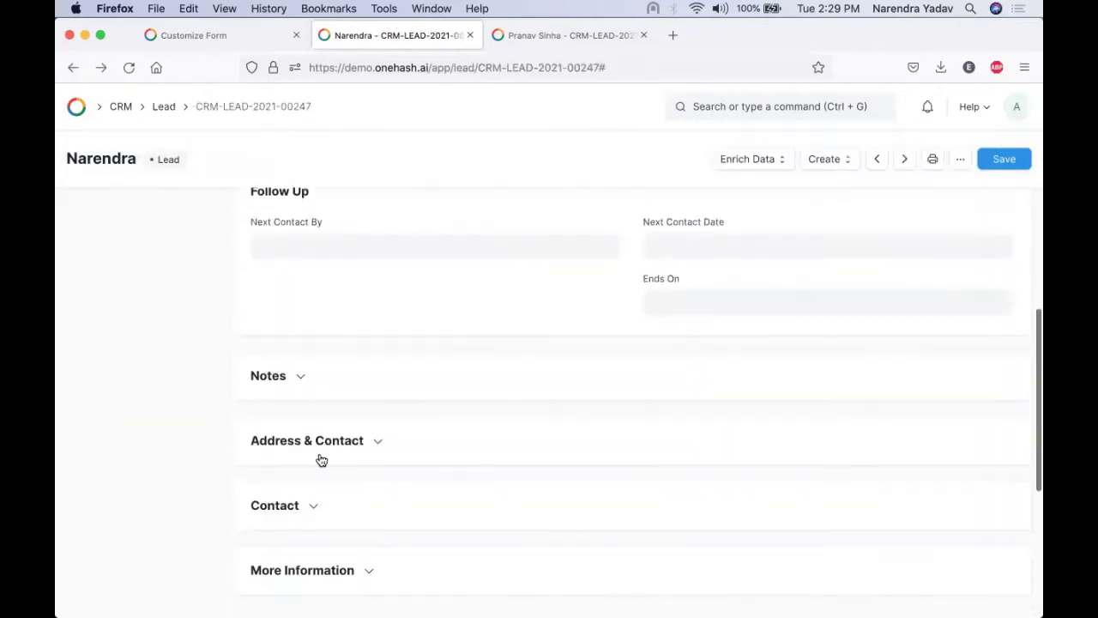
click(319, 455)
scroll(589, 380, down, 3)
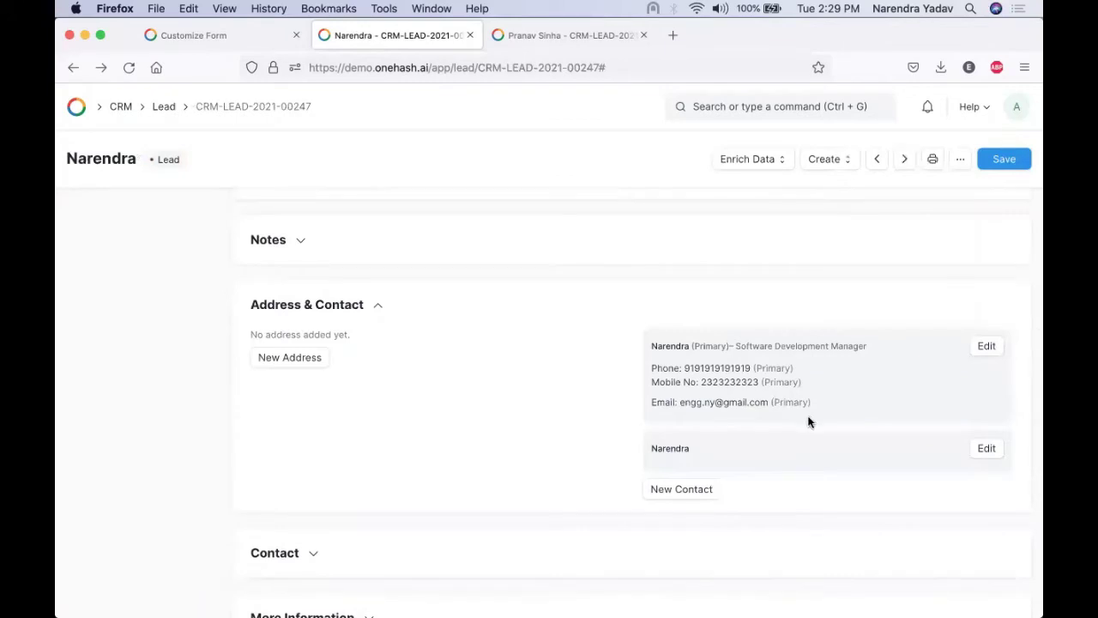
click(297, 359)
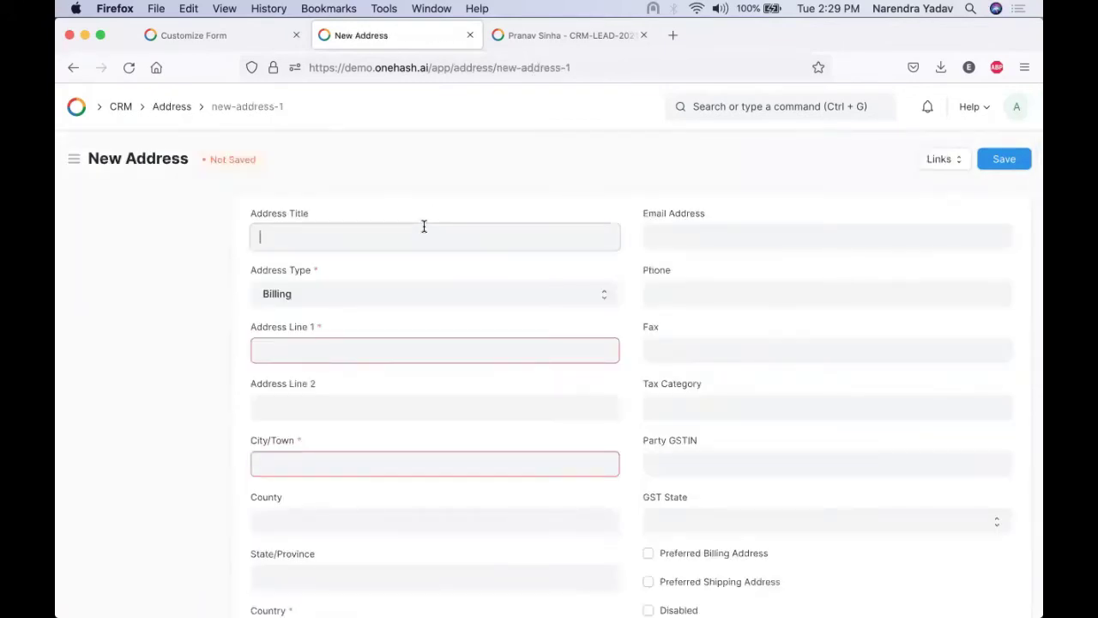
Title the address 'Office Address', type Office, and fill the address lines
text(Office Address)
click(446, 296)
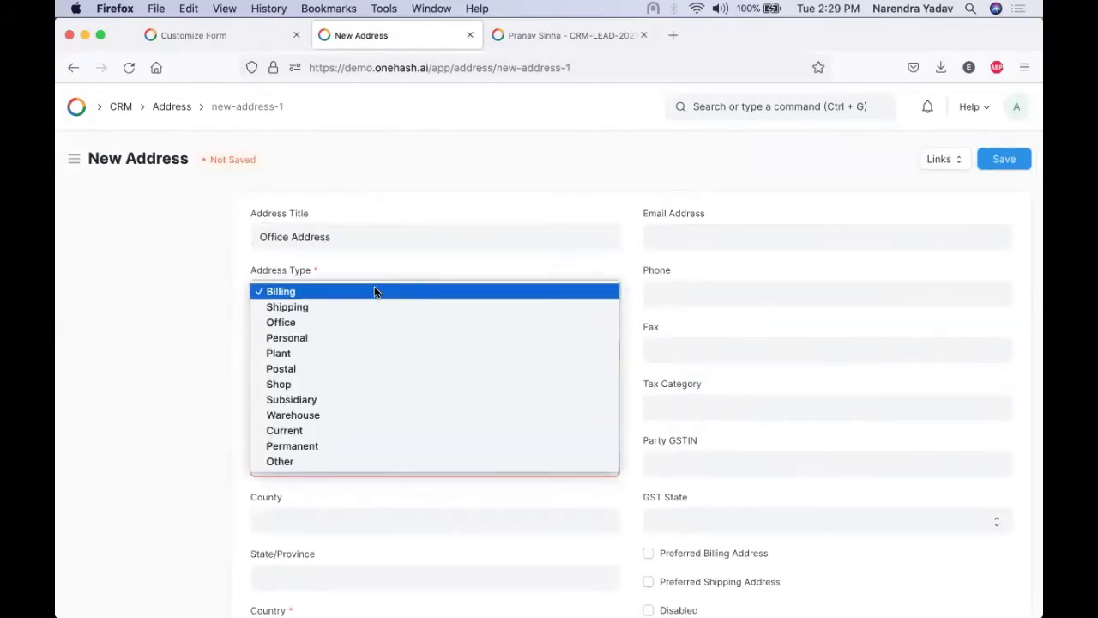
click(369, 322)
click(347, 348)
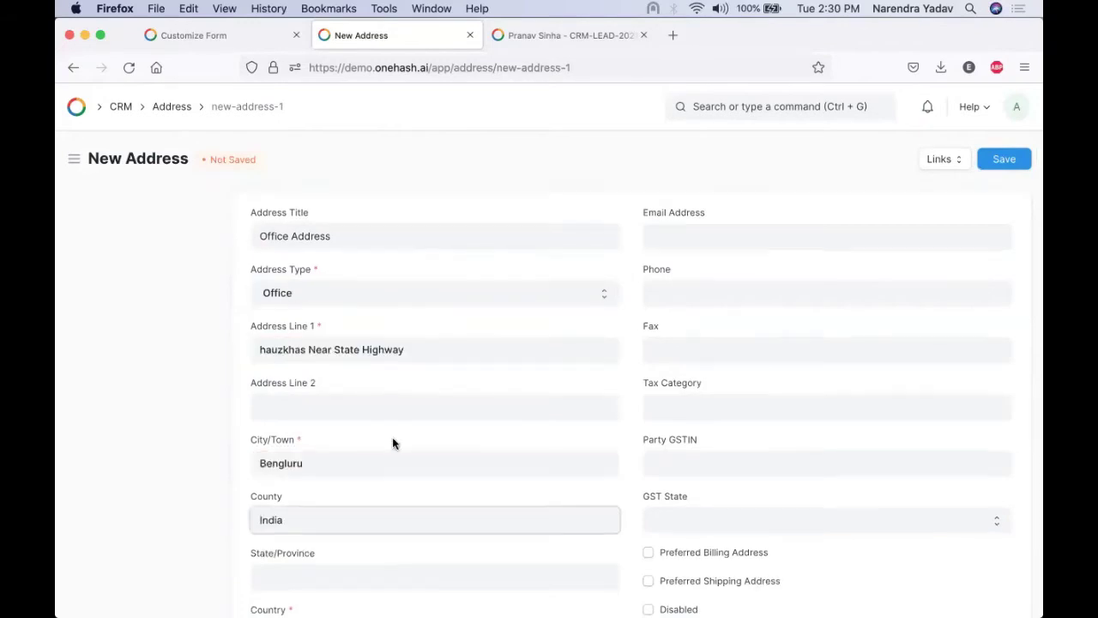
scroll(392, 436, down, 5)
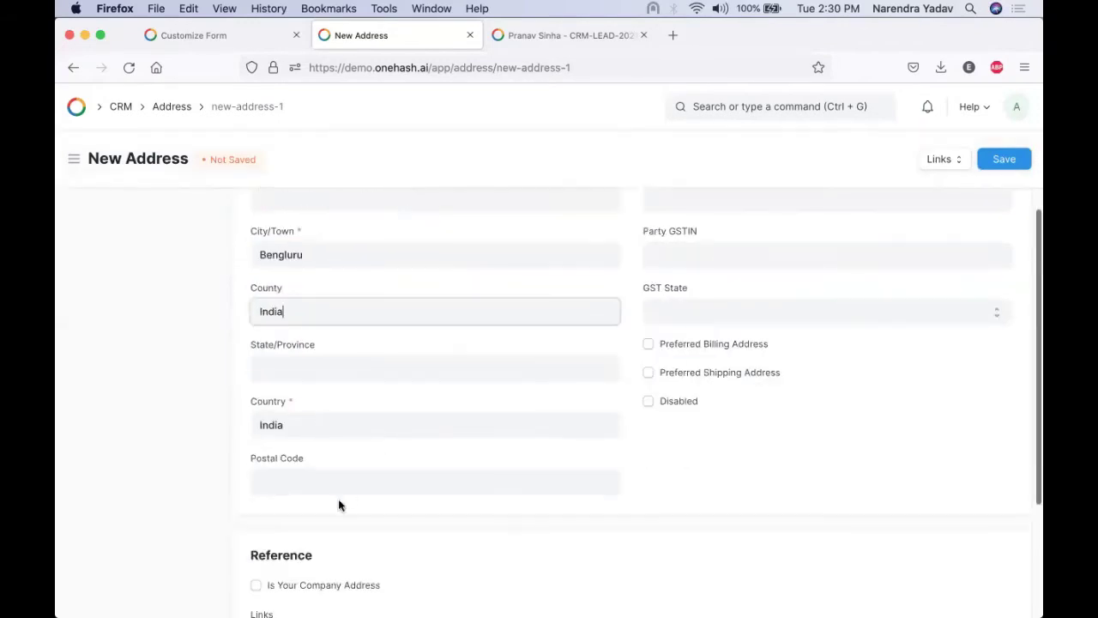
click(338, 474)
scroll(550, 287, up, 5)
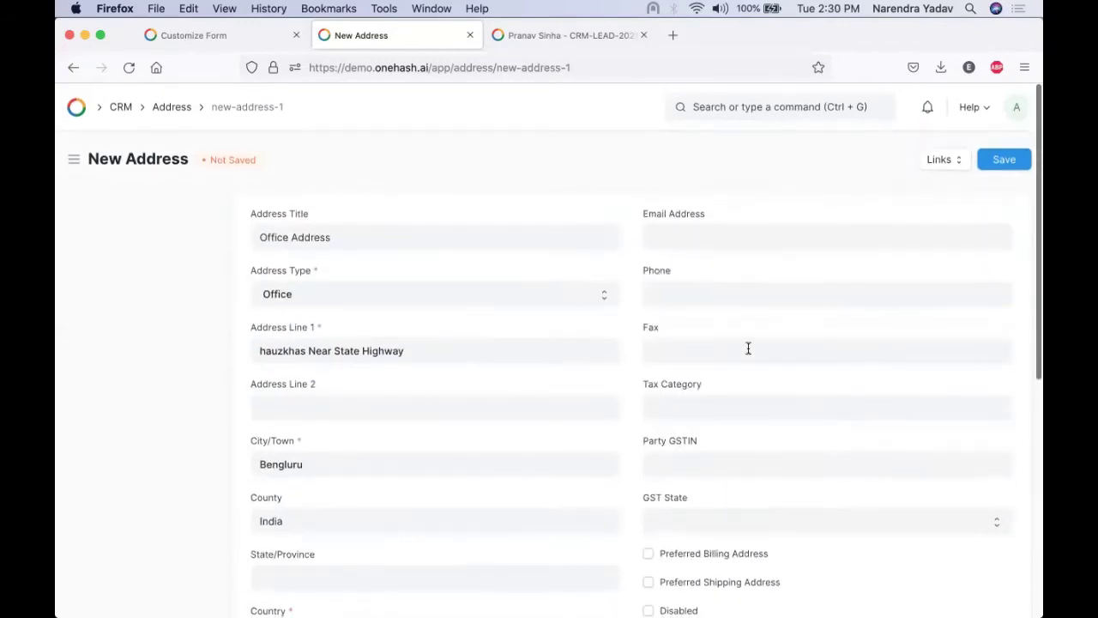
scroll(748, 359, down, 3)
Tick Preferred Billing and Preferred Shipping Address, leaving GST state and company address unset
click(726, 375)
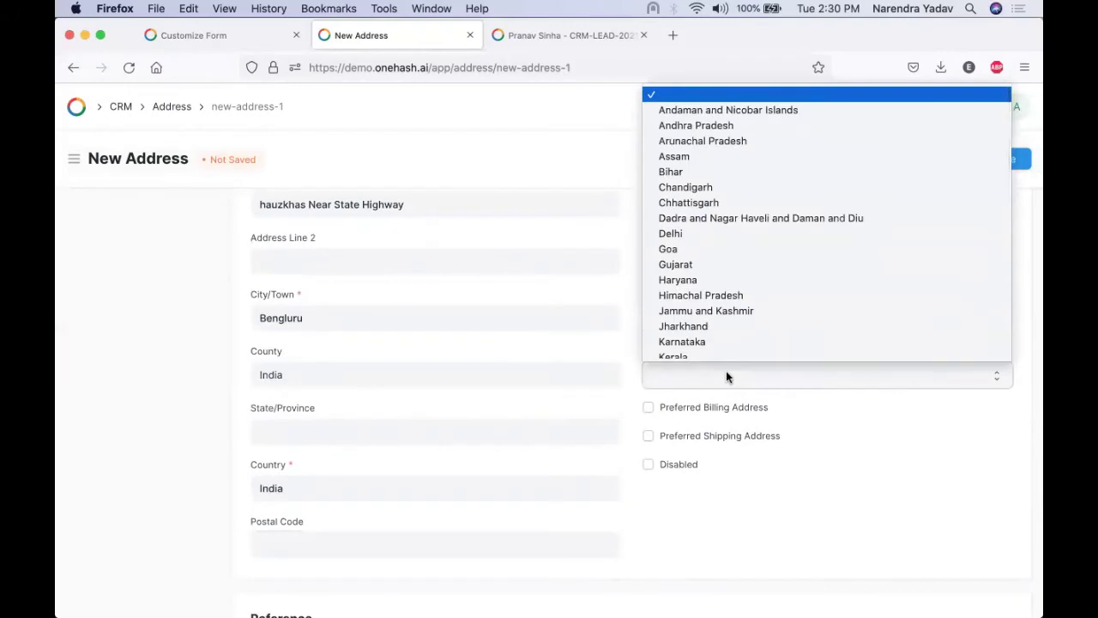
click(726, 375)
click(703, 407)
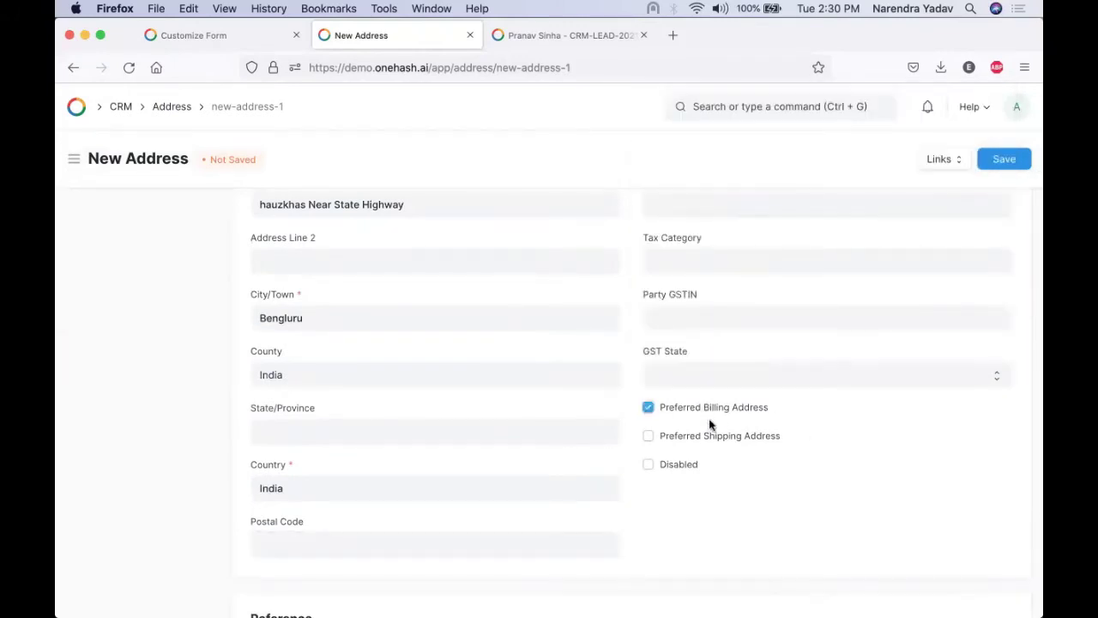
click(710, 435)
click(711, 305)
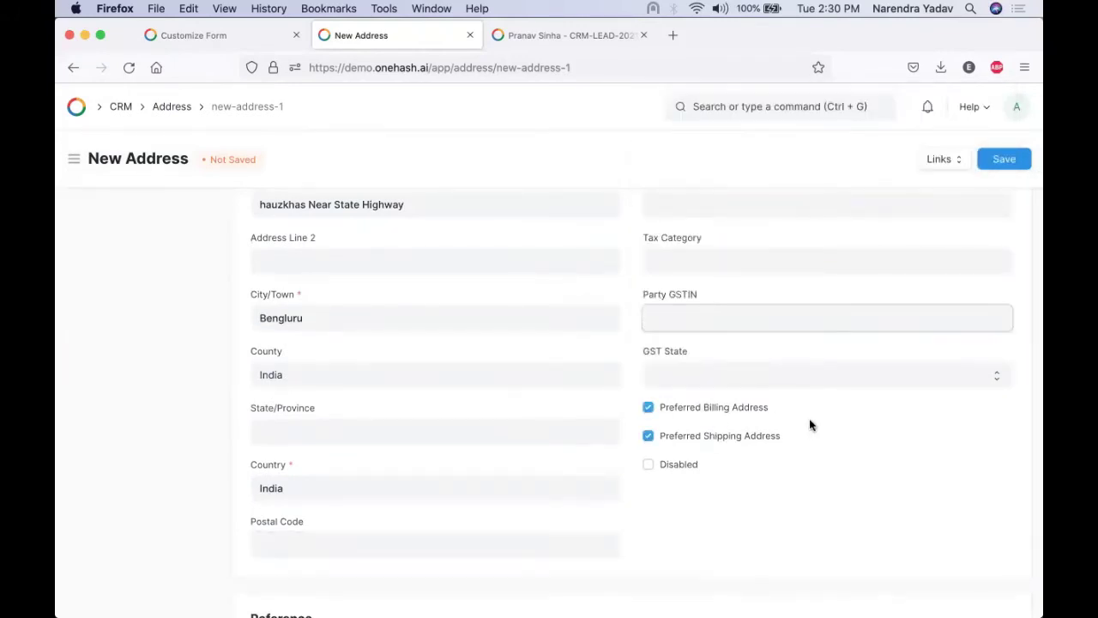
scroll(811, 425, down, 5)
click(267, 421)
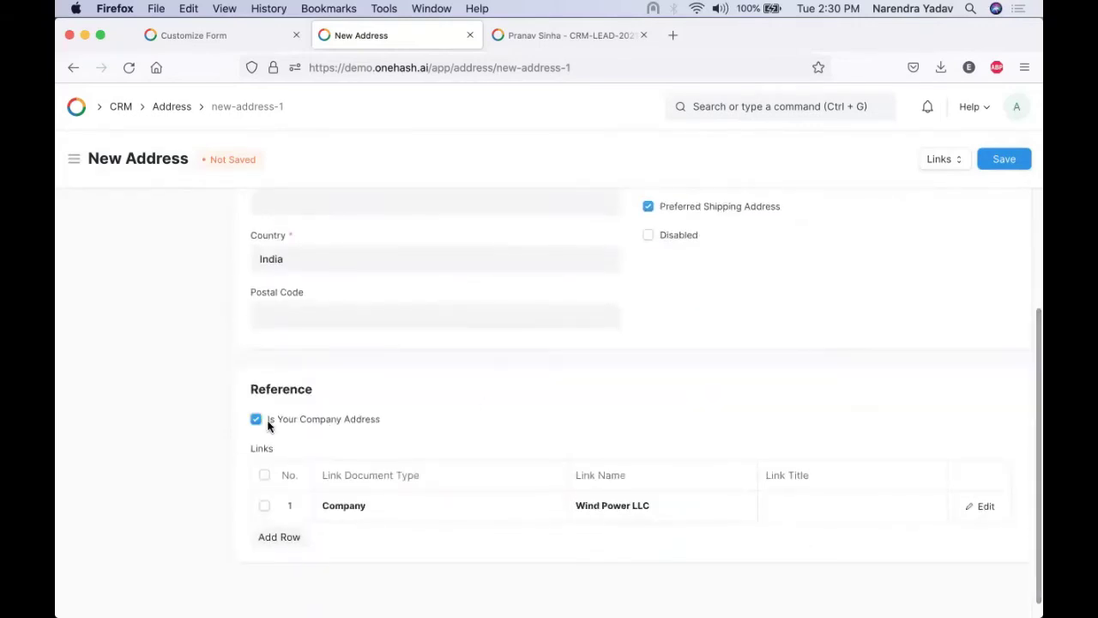
click(268, 422)
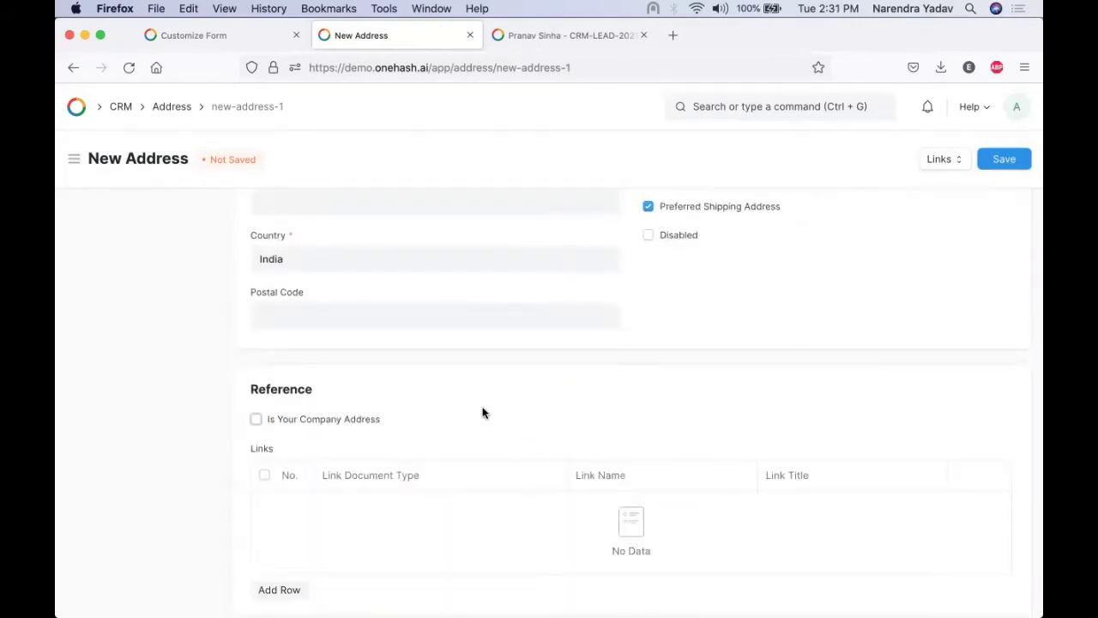
scroll(290, 513, down, 2)
Link the address to the matching Lead and save it
click(290, 514)
click(380, 483)
text(Le)
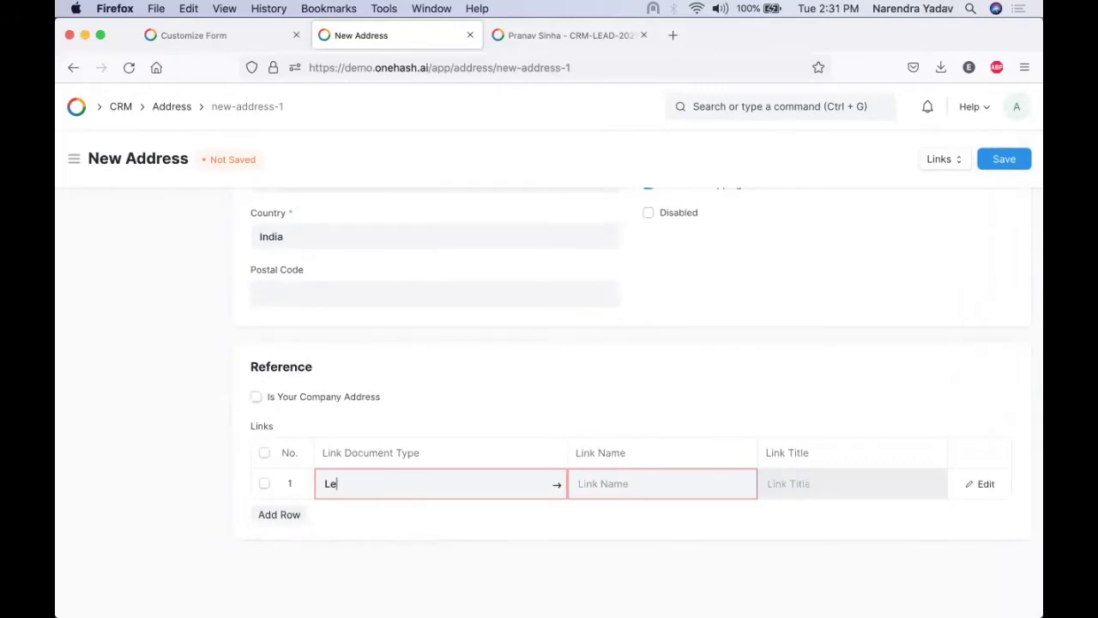
click(375, 519)
click(632, 484)
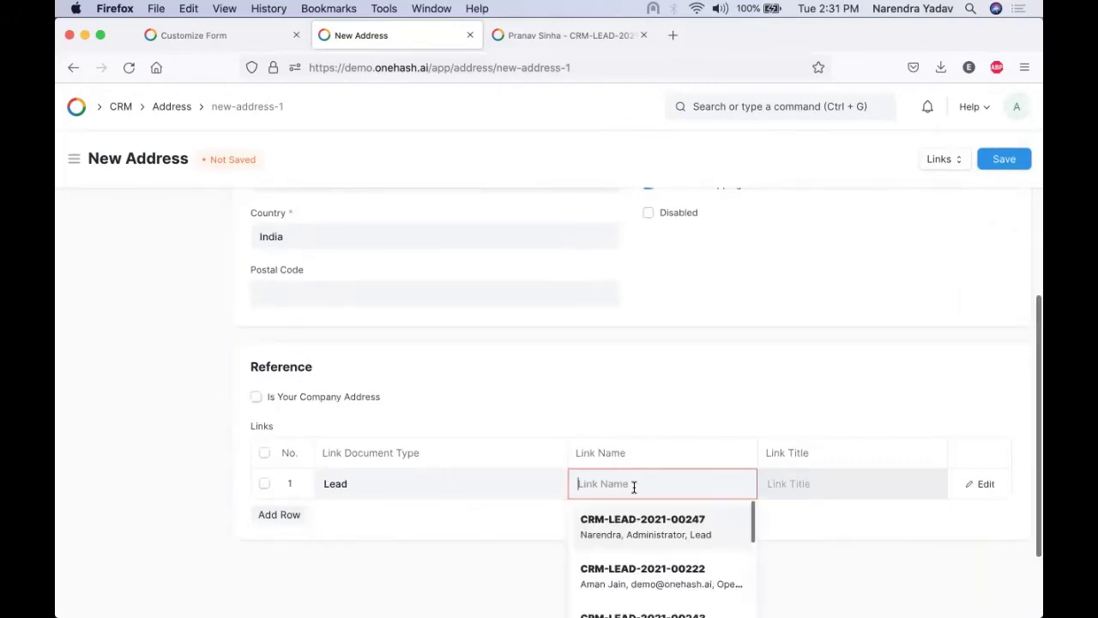
text(nare)
click(687, 520)
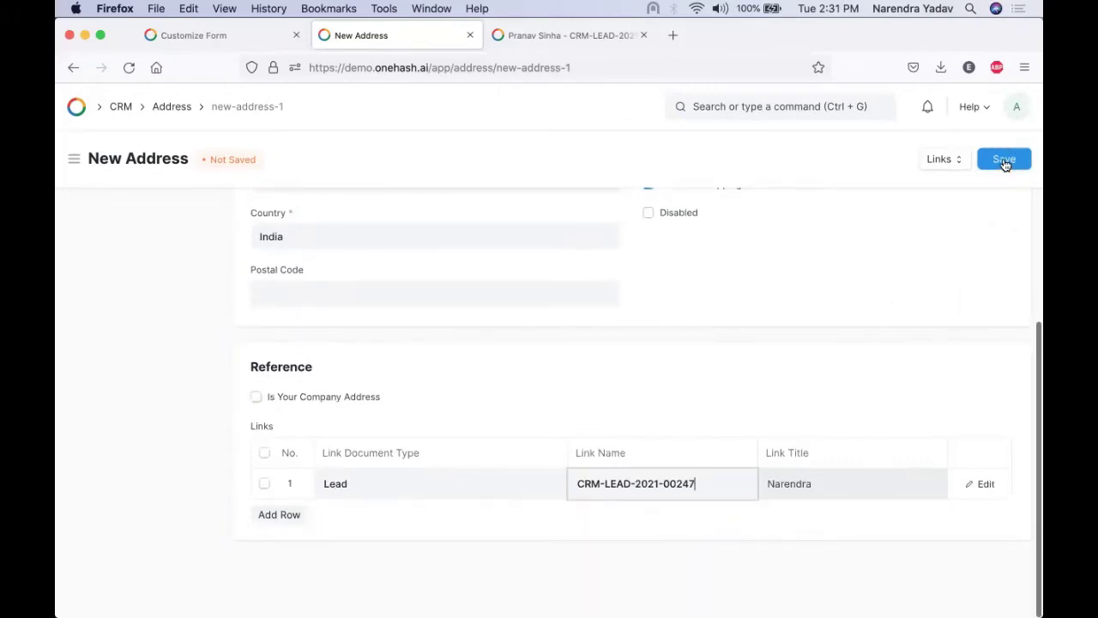
click(1002, 161)
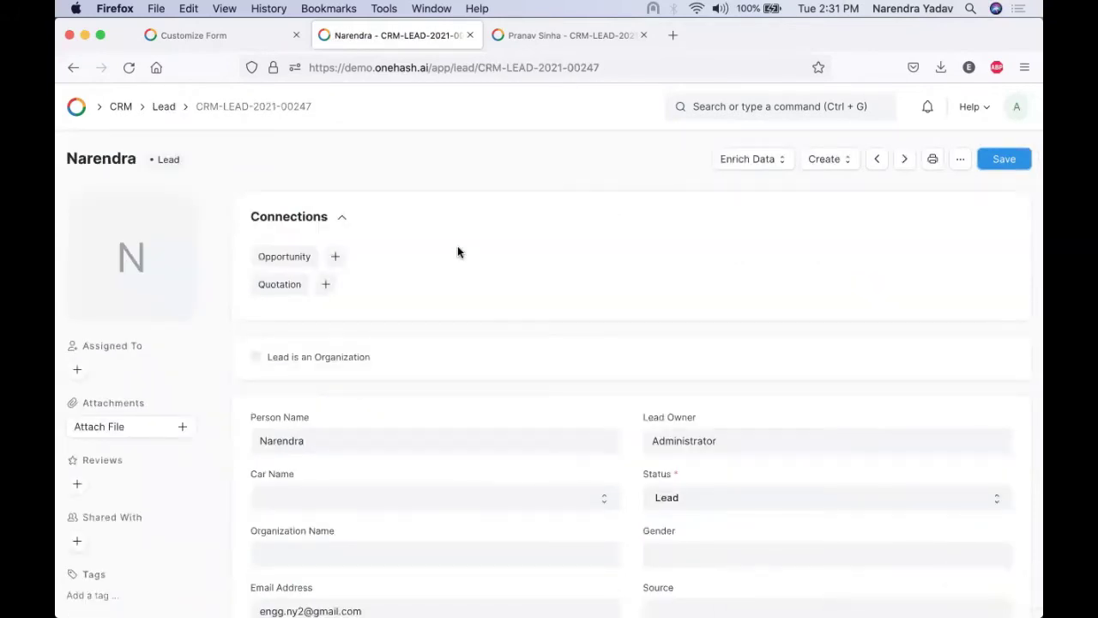
Expand the lead's Address & Contact, Contact and More Information sections
scroll(458, 250, down, 9)
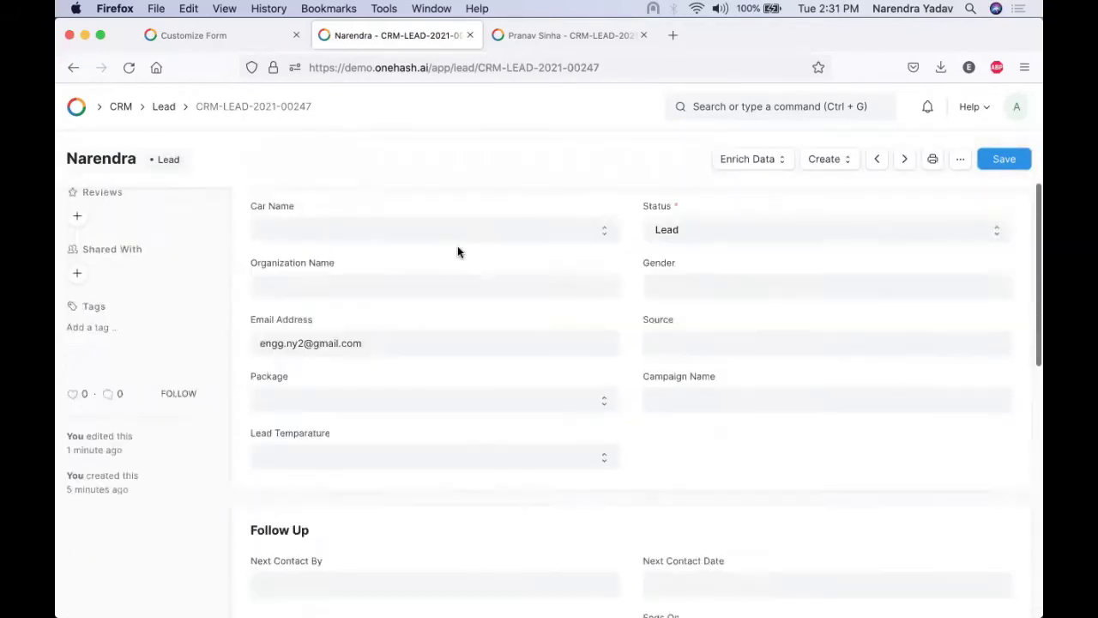
click(325, 302)
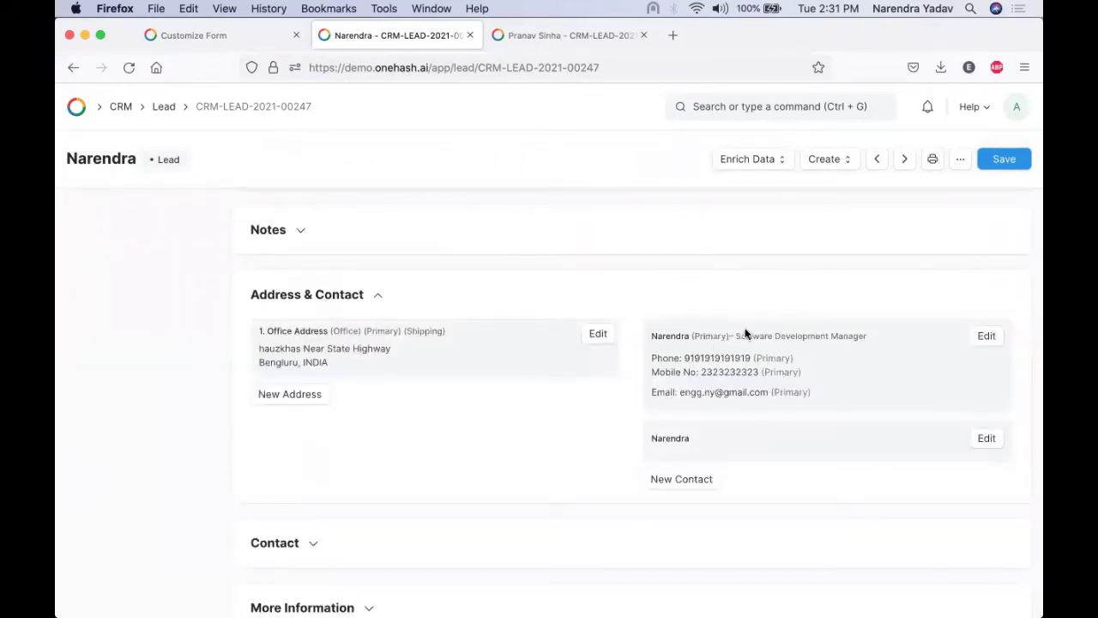
scroll(404, 435, down, 4)
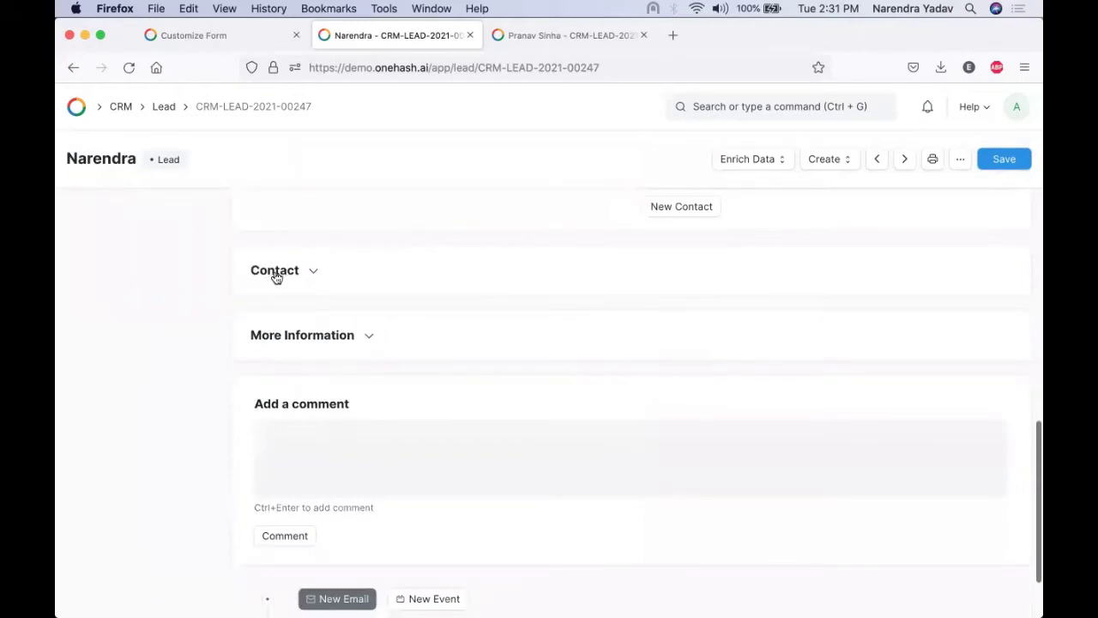
click(273, 273)
click(305, 319)
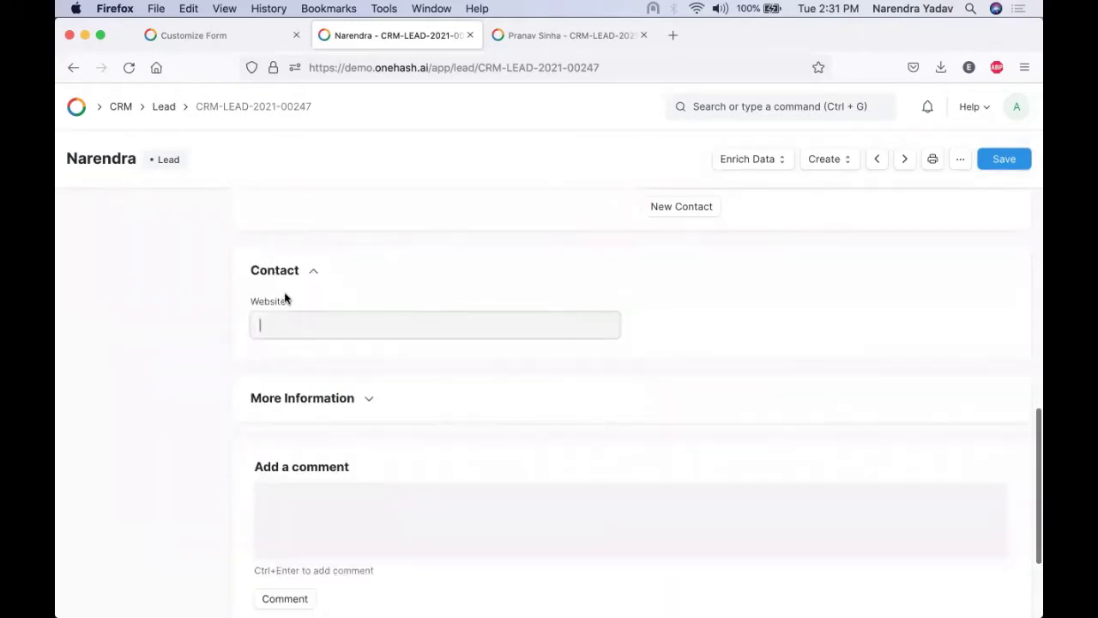
click(298, 401)
Leave the lead's Lead Type and Market Segment blank in More Information
scroll(480, 408, down, 5)
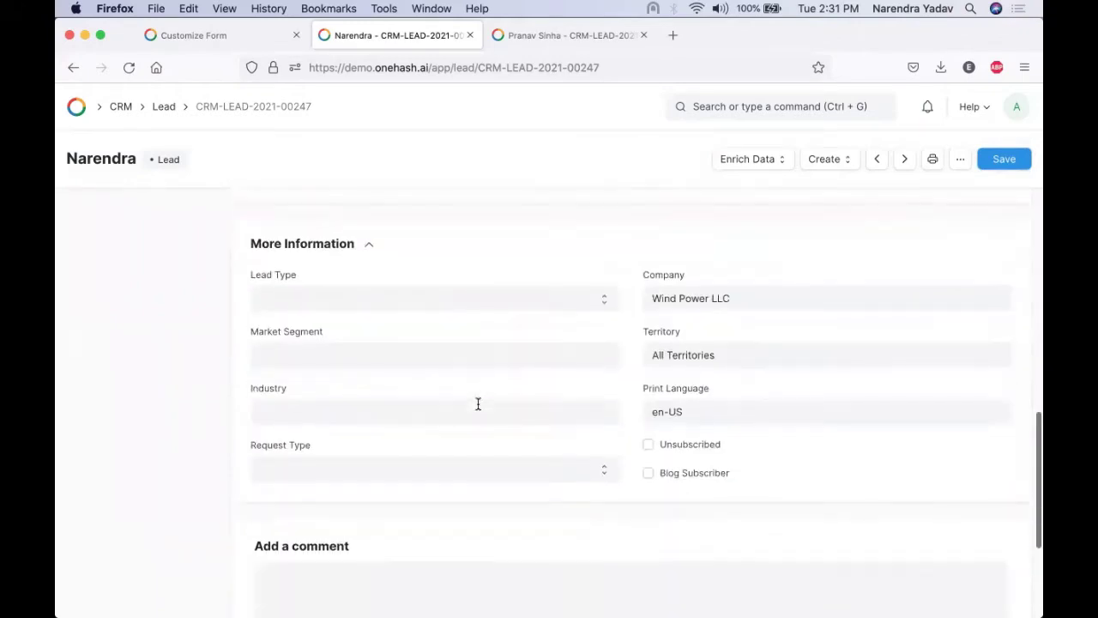
click(442, 267)
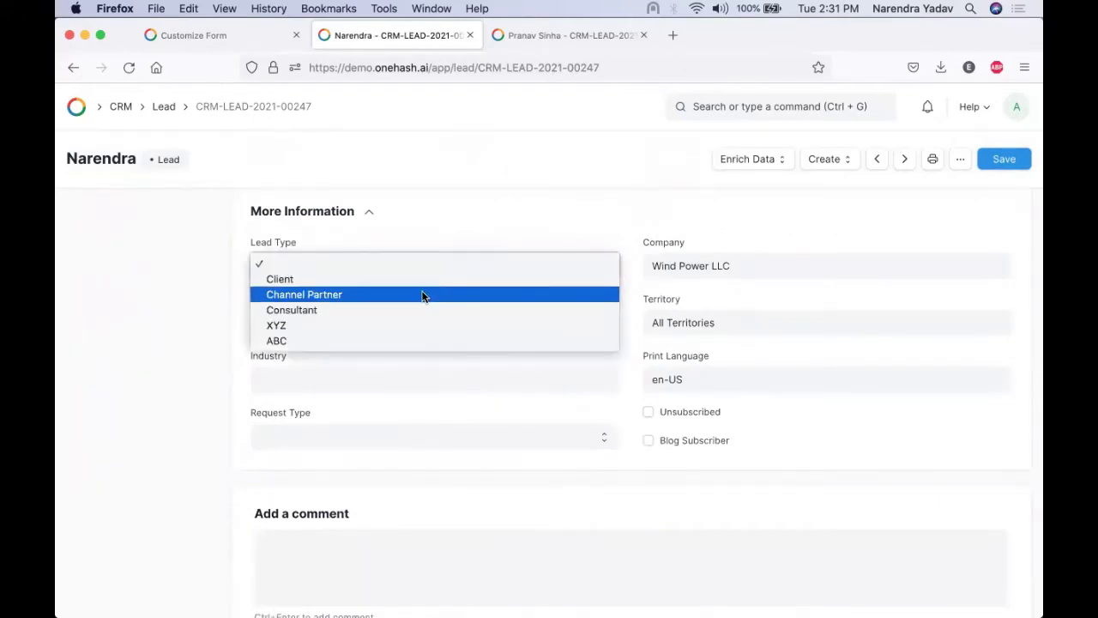
click(431, 269)
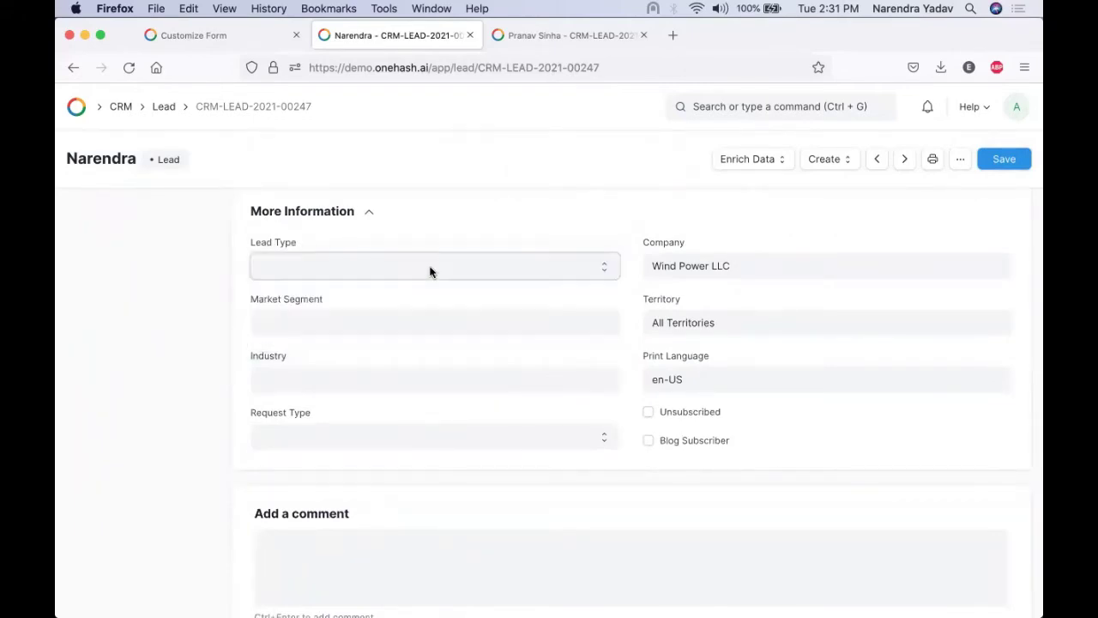
click(475, 312)
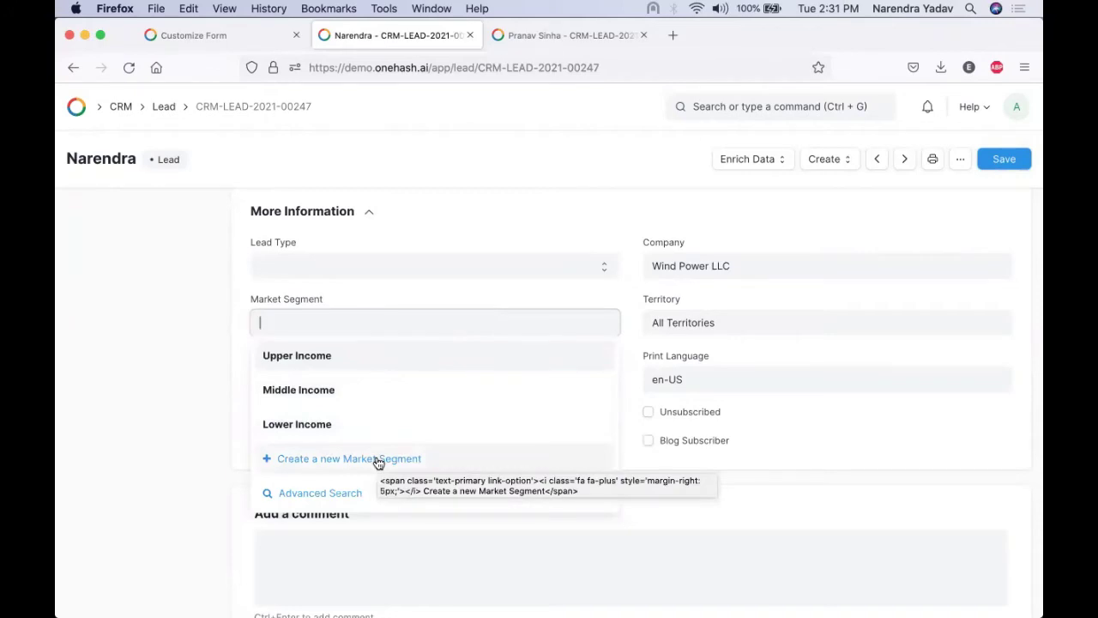
click(198, 287)
Set Industry to Software, leave Request Type blank, and clear the All Territories value
click(305, 373)
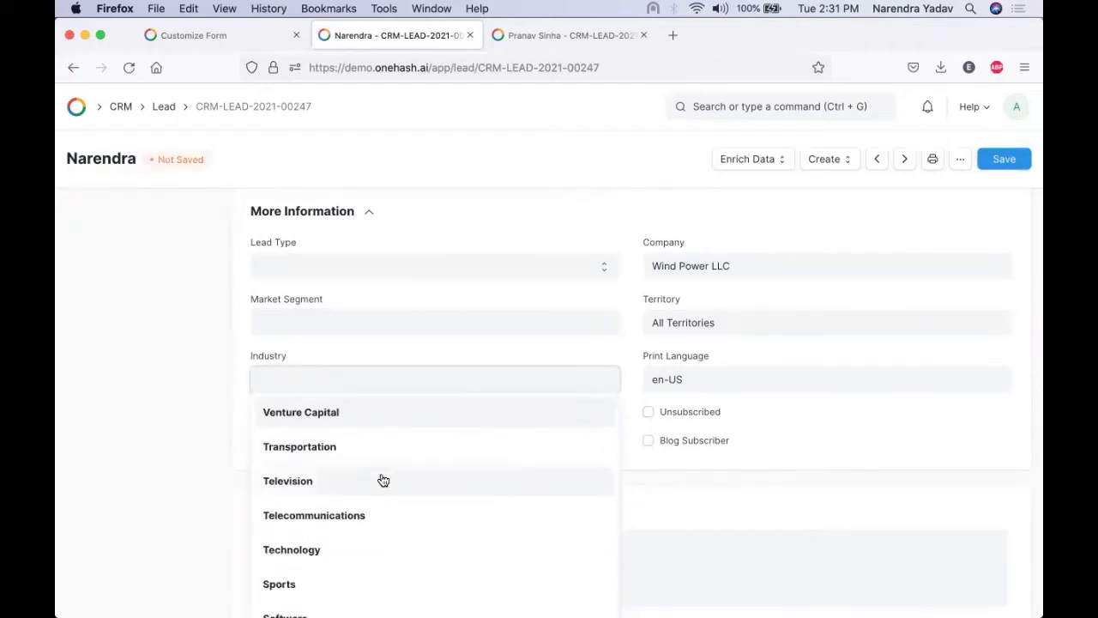
scroll(382, 479, down, 10)
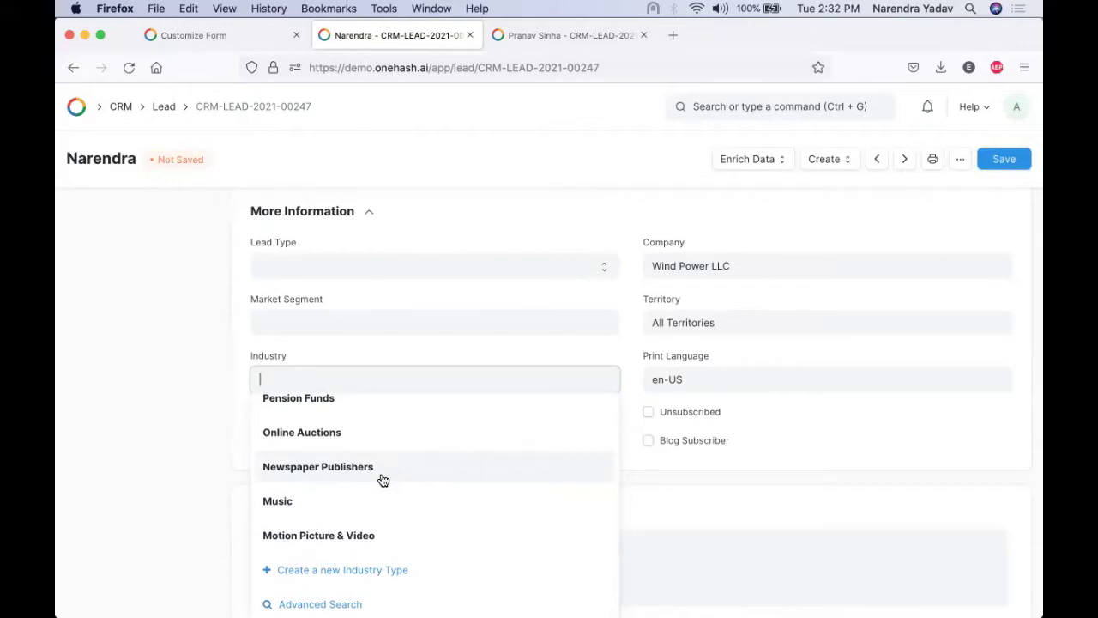
scroll(381, 479, up, 10)
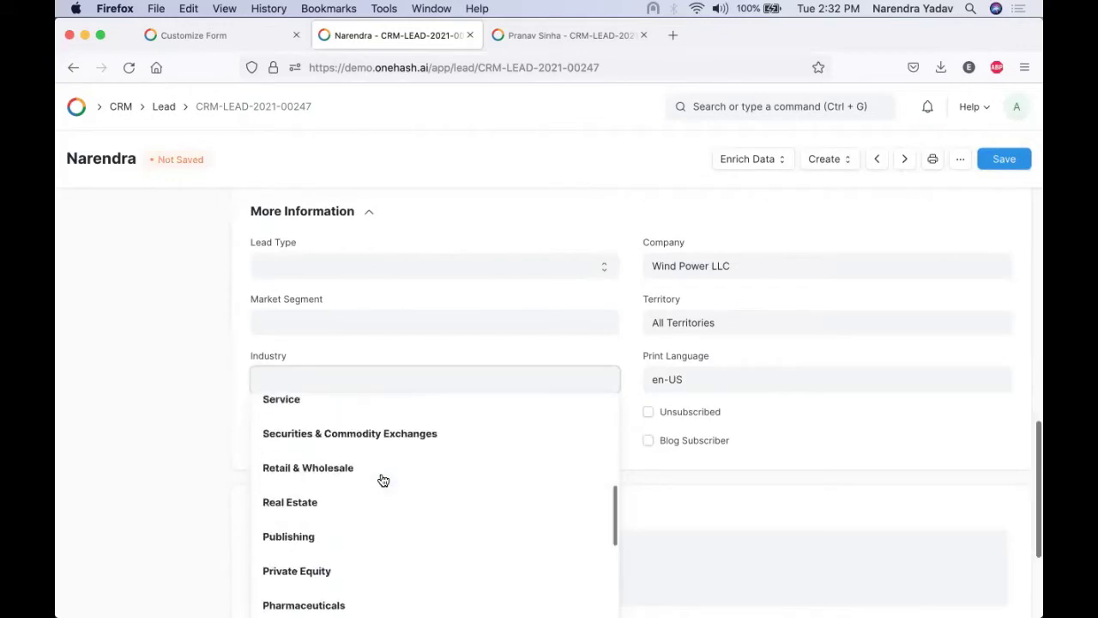
click(302, 498)
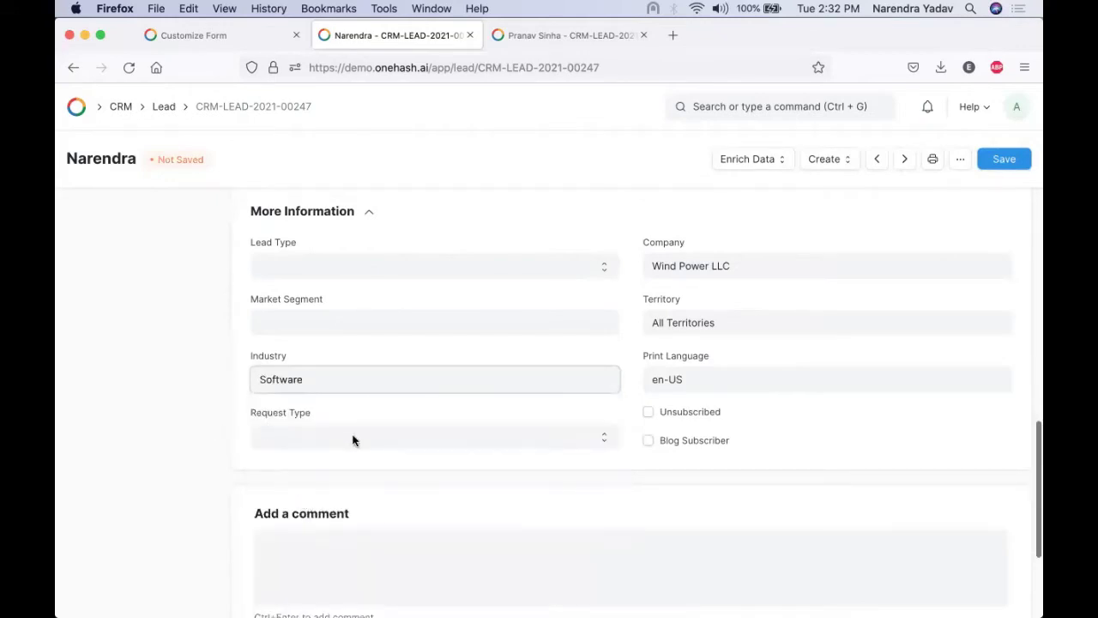
click(380, 433)
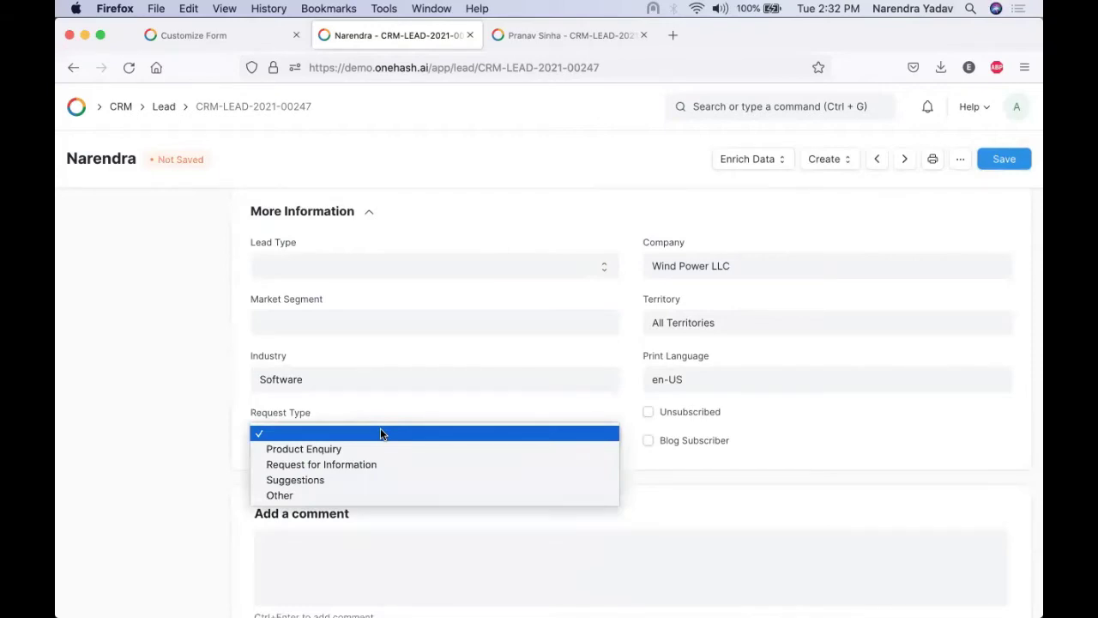
click(380, 433)
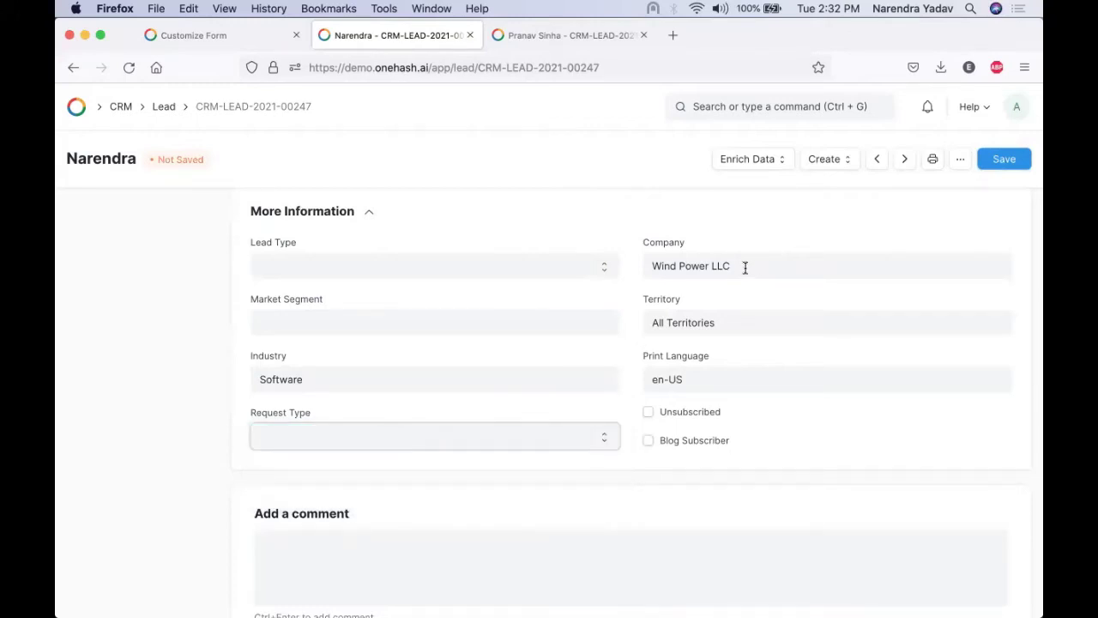
triple_click(751, 320)
key(BackSpace)
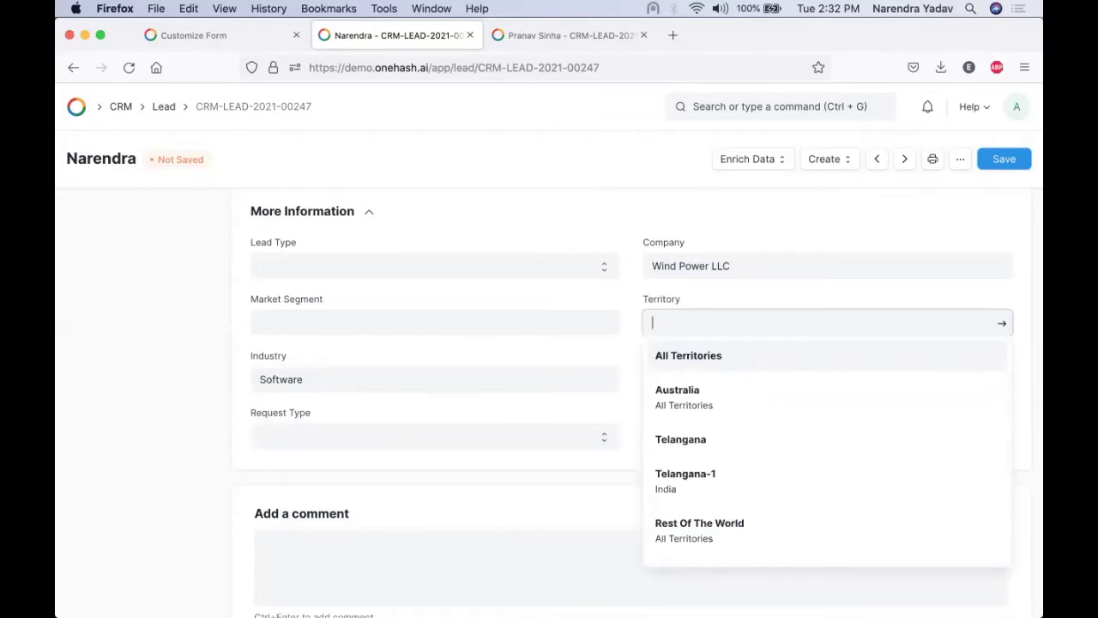
Set the lead's Territory to Telangana and open that territory in a new tab
click(681, 439)
right_click(987, 323)
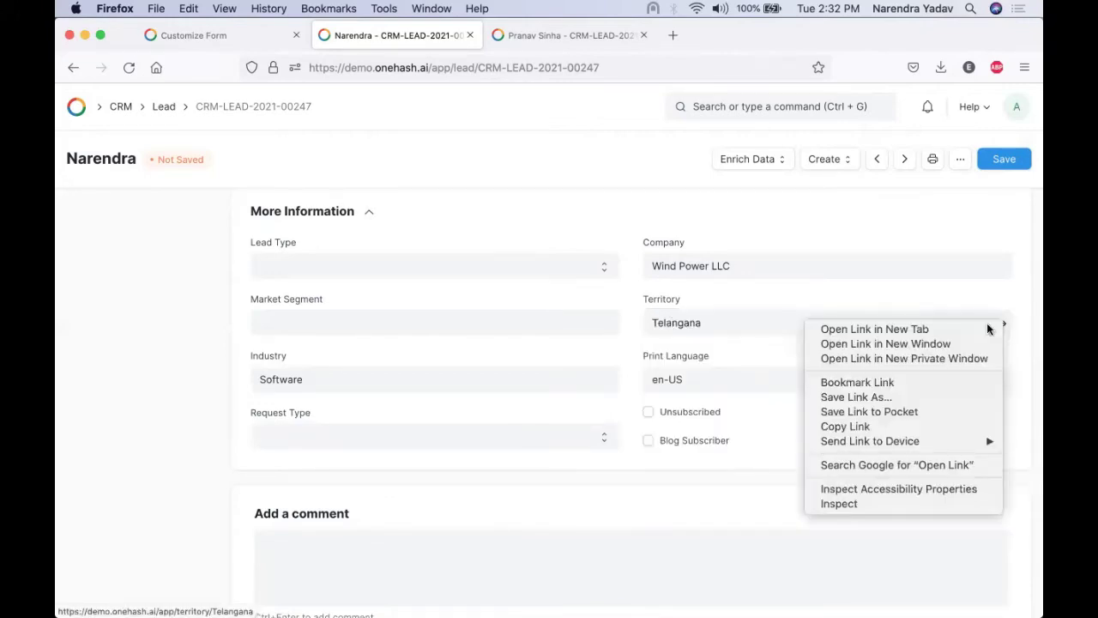
click(956, 327)
click(515, 35)
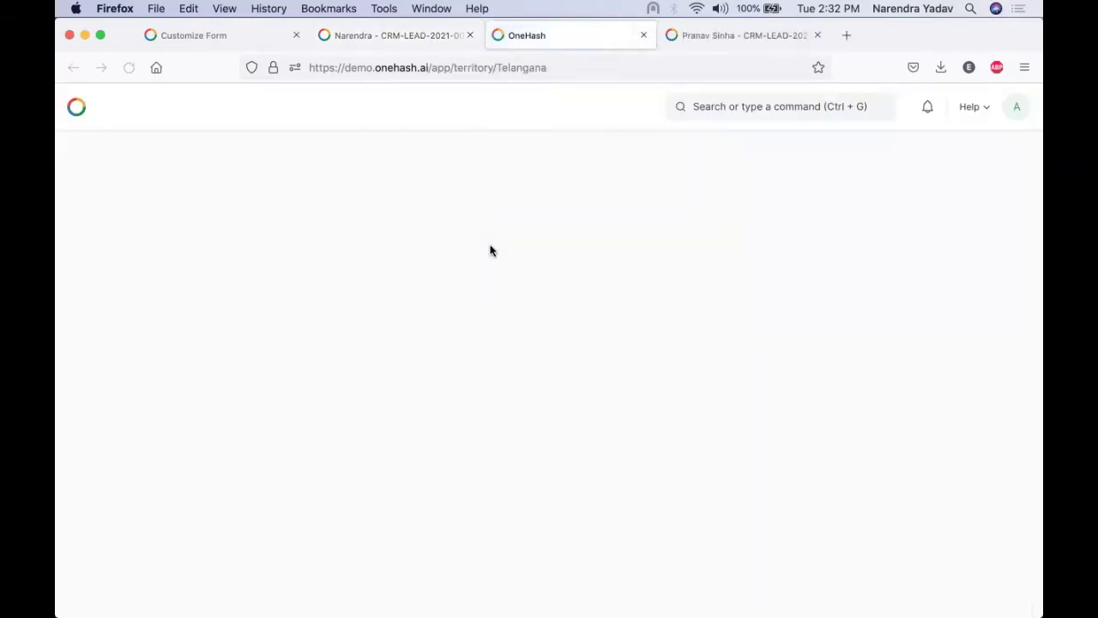
View the Territory list as a fully expanded tree, then go back
click(183, 110)
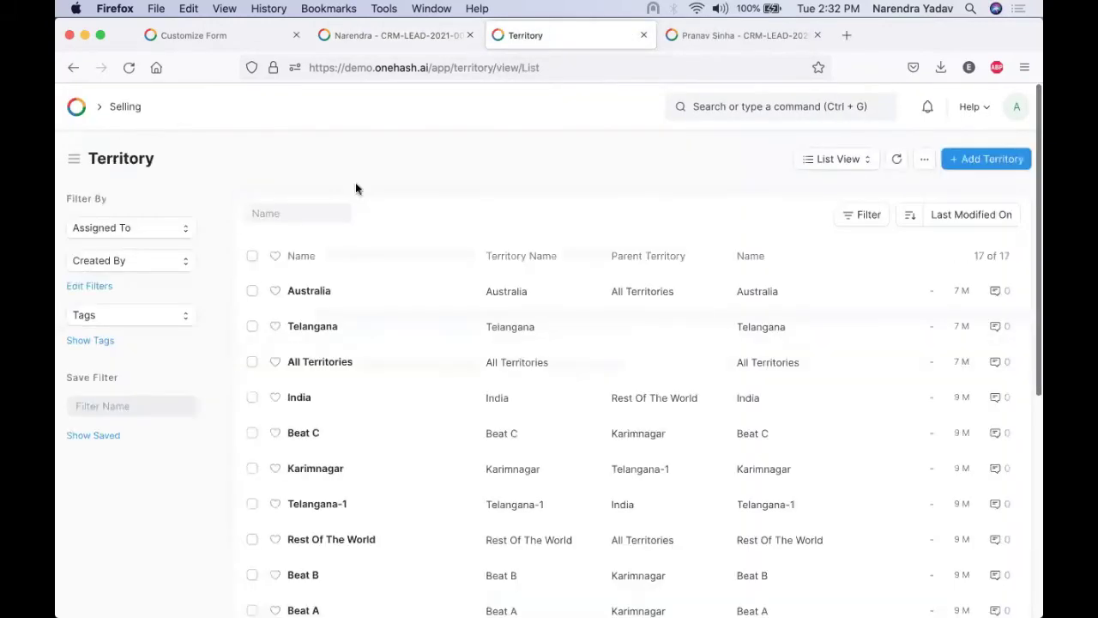
click(863, 158)
click(841, 285)
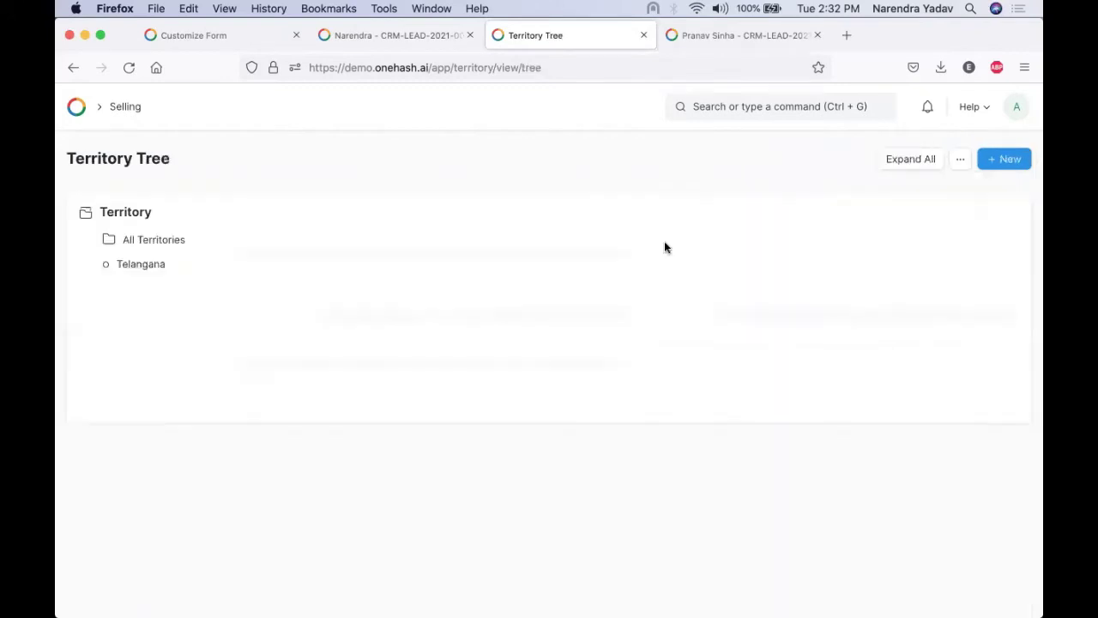
click(914, 162)
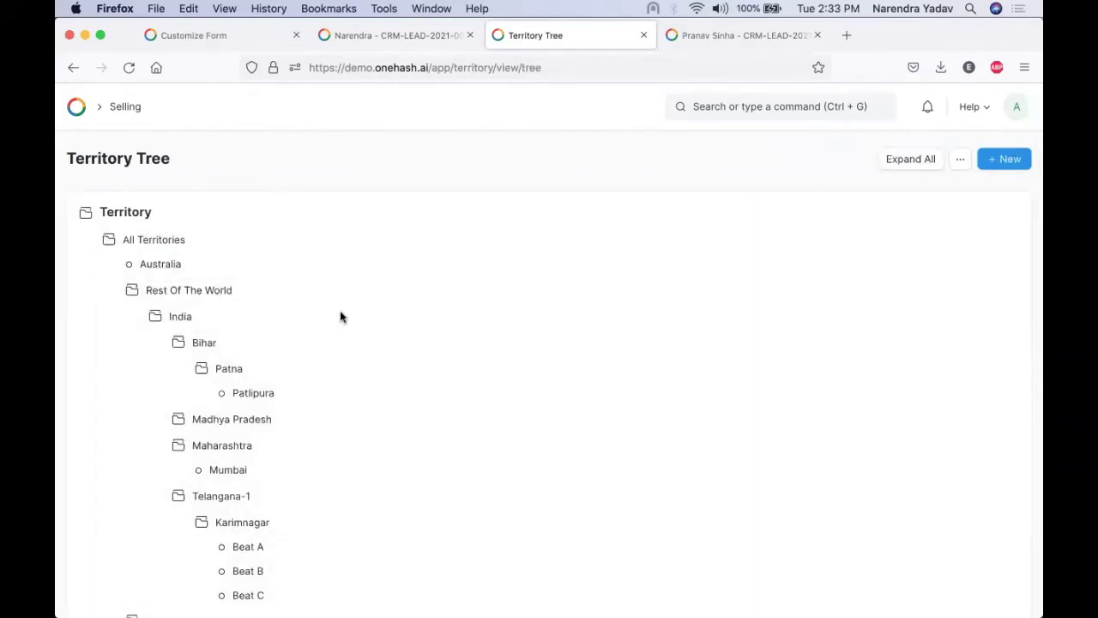
scroll(339, 315, down, 2)
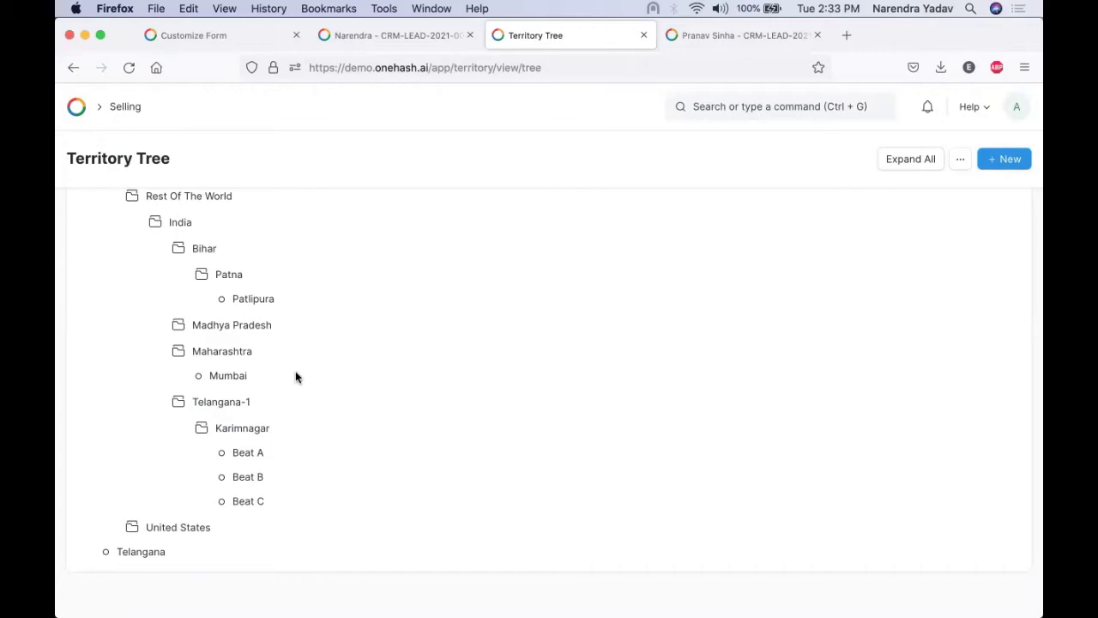
click(73, 68)
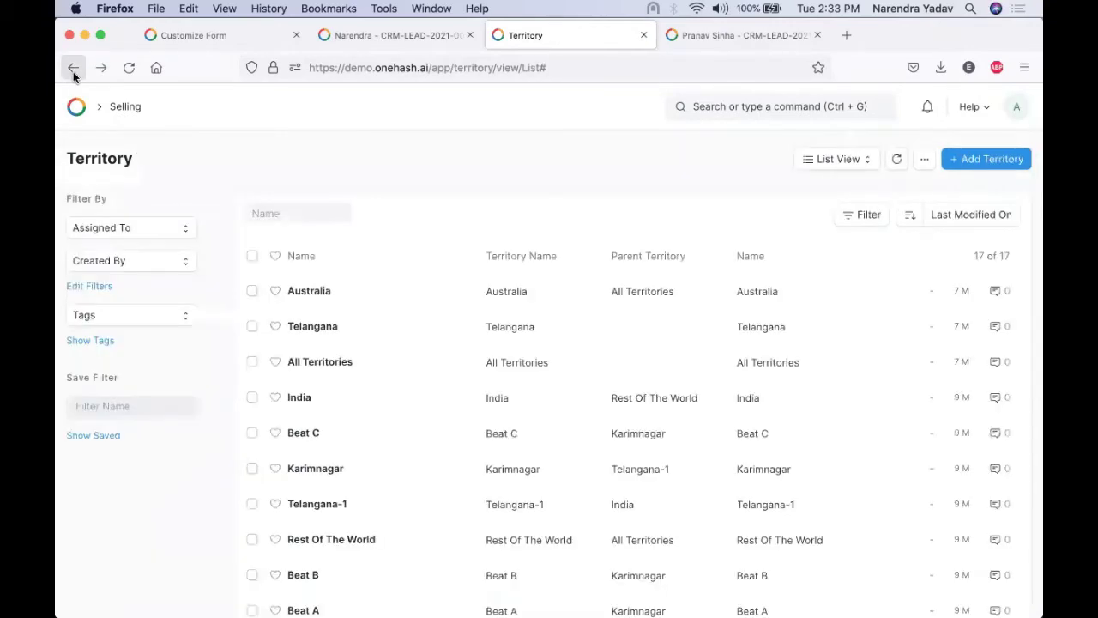
Return to the lead's tab, now showing Territory Telangana, and scroll to its activity section
click(403, 35)
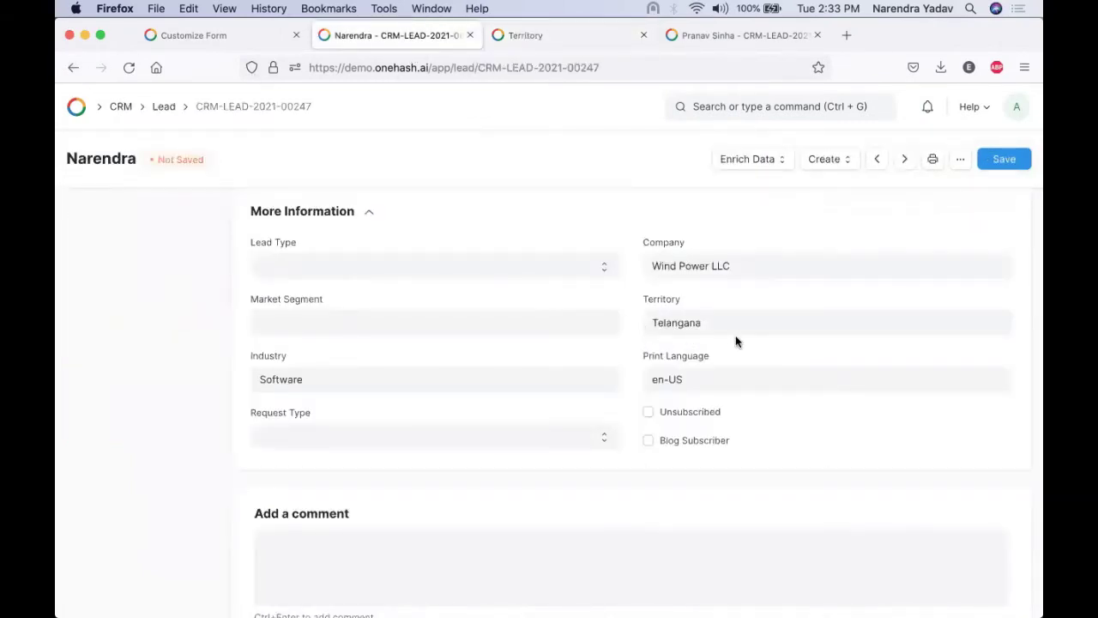
scroll(735, 344, down, 2)
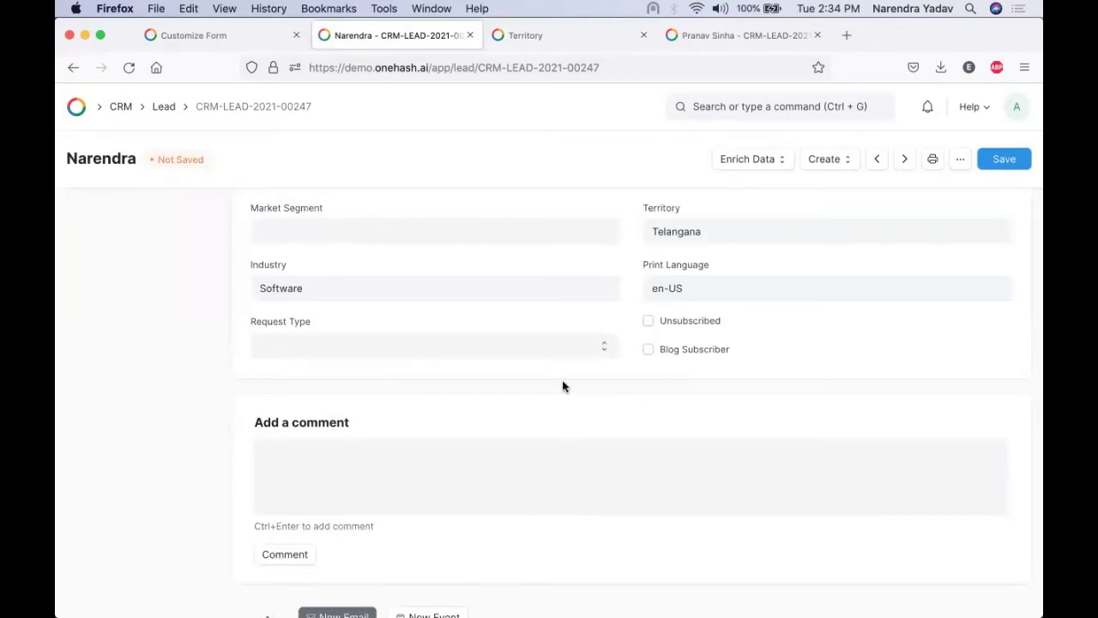
scroll(563, 381, down, 3)
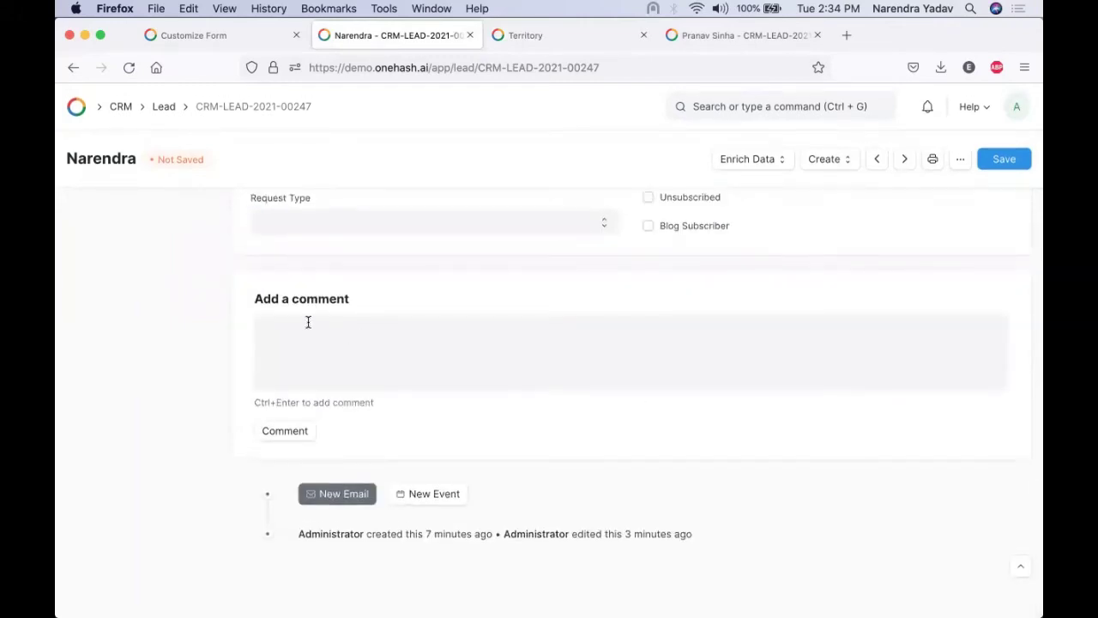
click(438, 496)
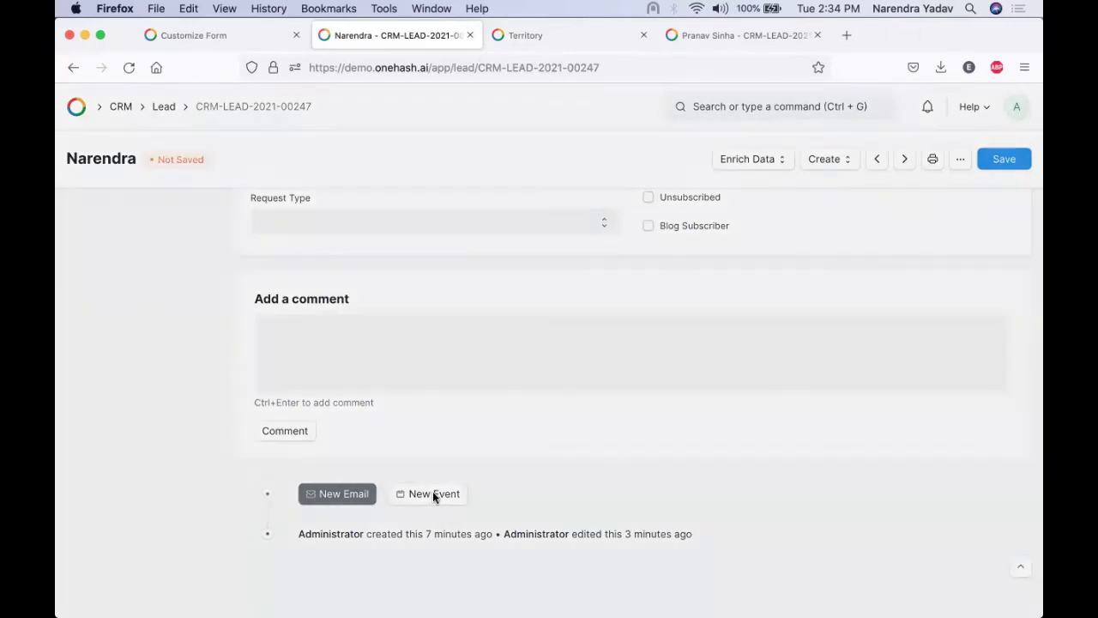
Make a new Event of category Call on the 19th, assigned to the suggested user
click(486, 191)
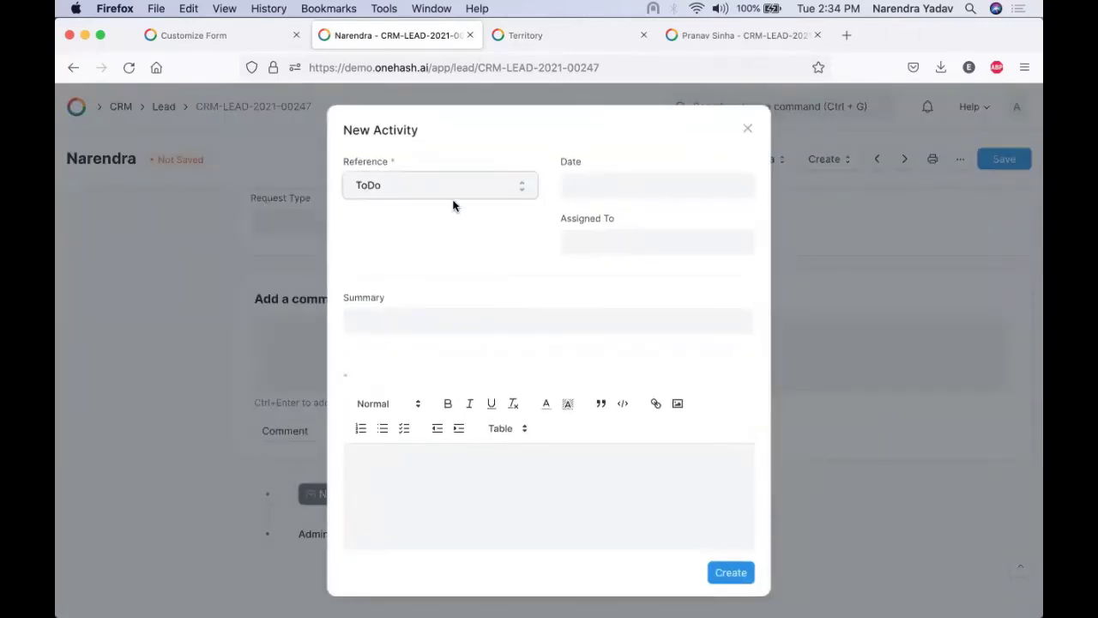
click(483, 189)
click(399, 164)
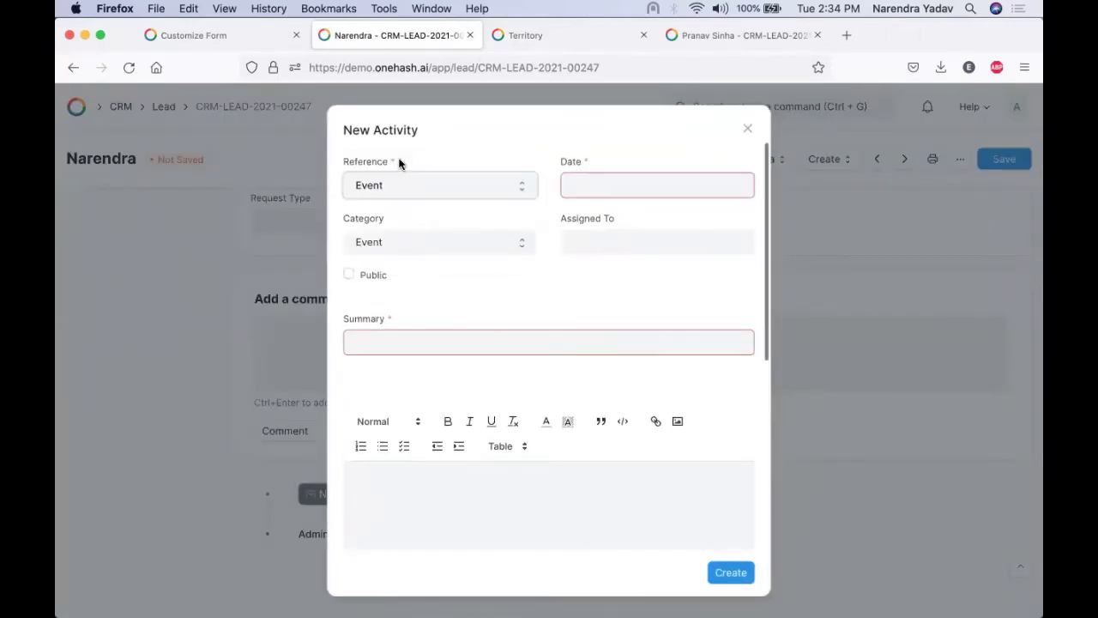
click(411, 238)
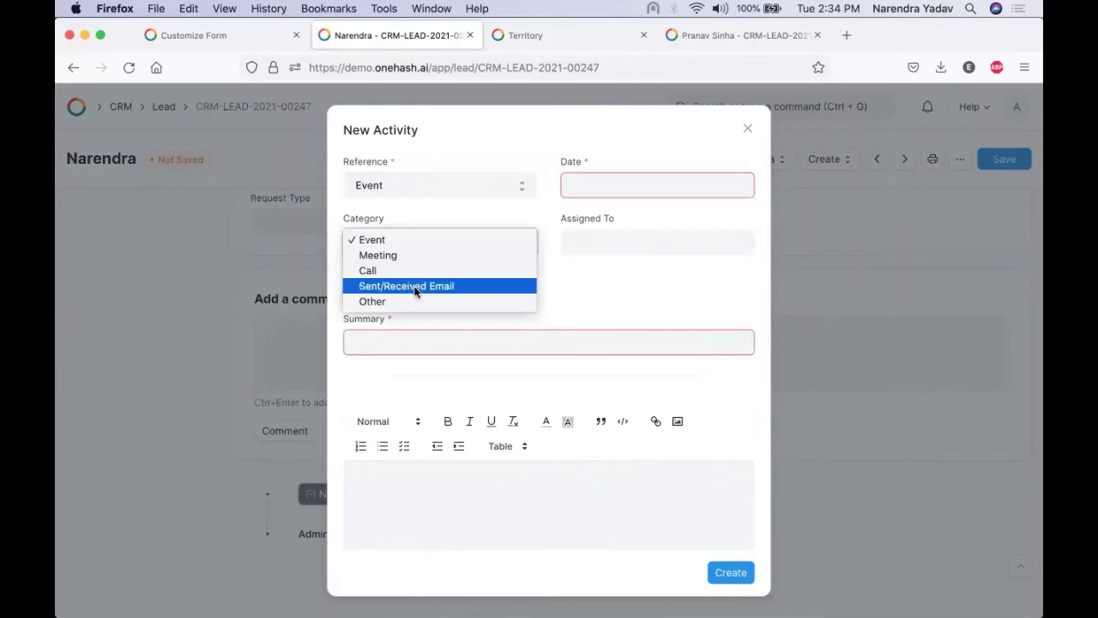
click(408, 270)
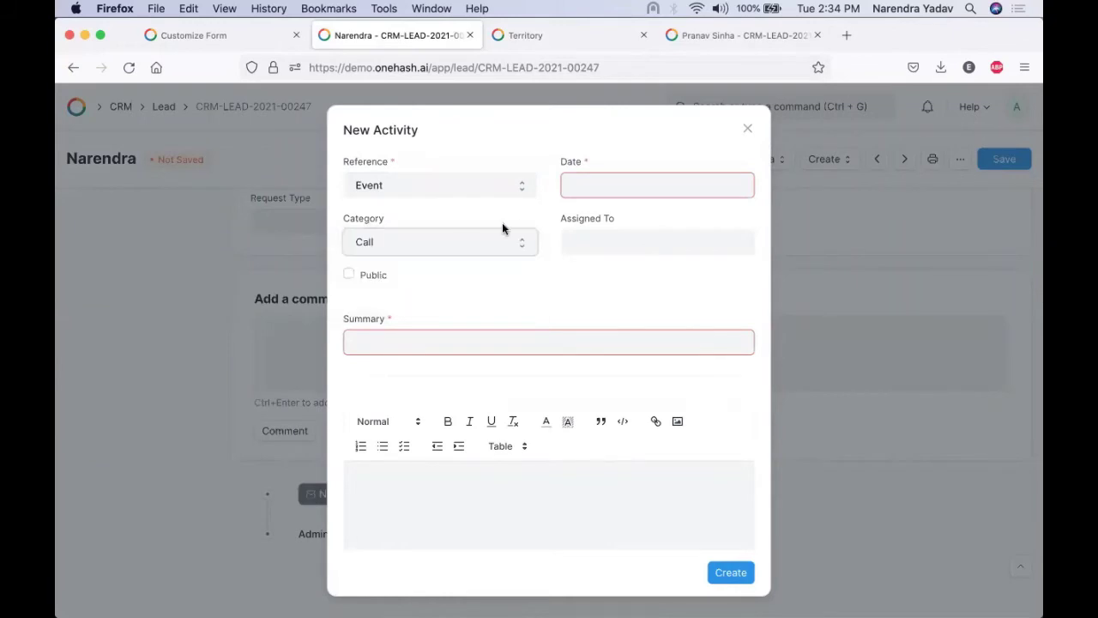
click(586, 189)
click(630, 351)
click(627, 250)
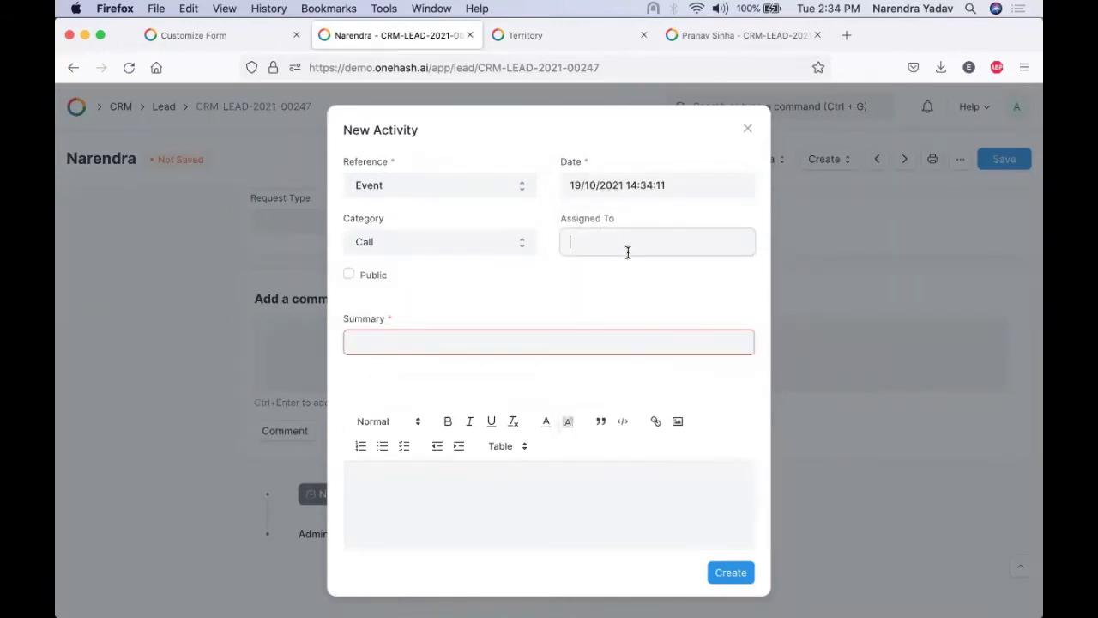
click(657, 434)
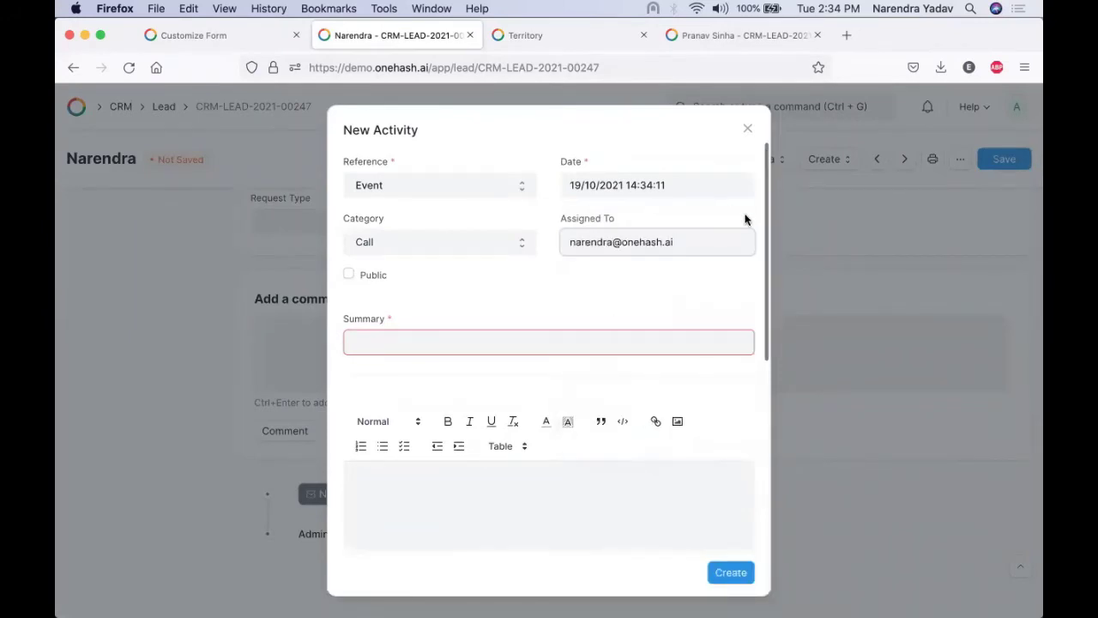
Title the event 'Product Discussion' with a numbered 'Meeting Agenda' note, create it, and dismiss the message
click(424, 342)
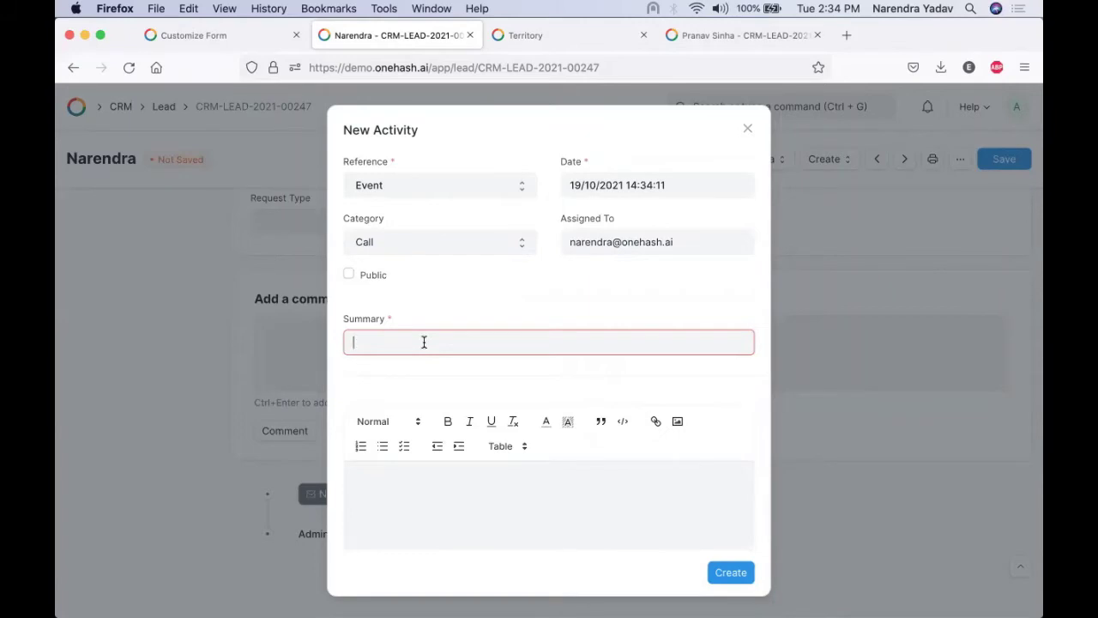
text(Production)
key(BackSpace)
key(BackSpace)
key(BackSpace)
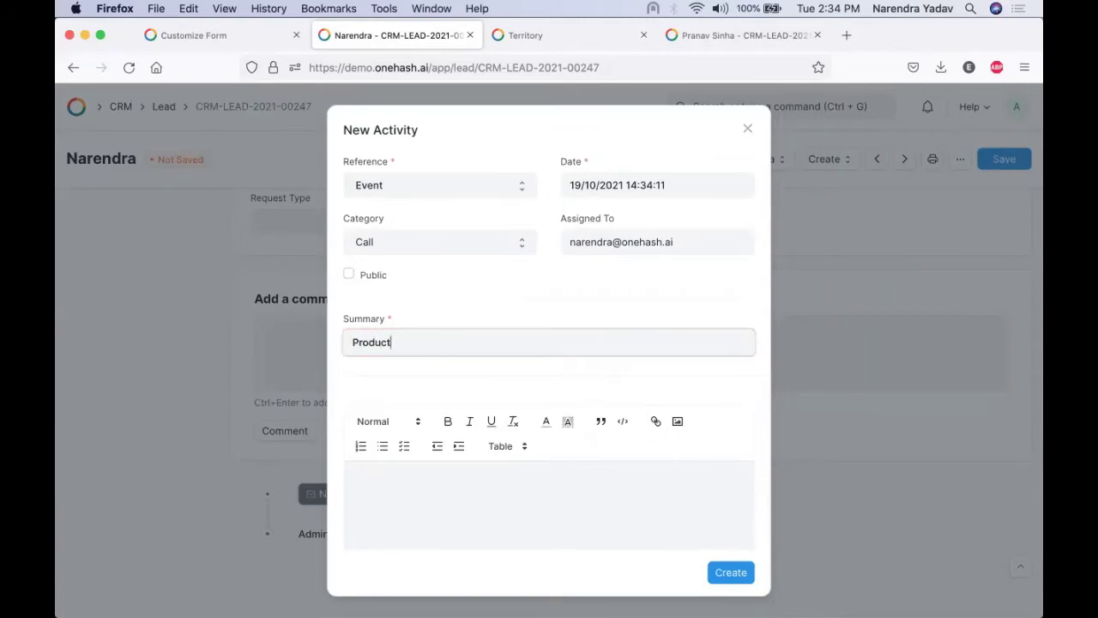
text(Discussion)
scroll(506, 339, down, 1)
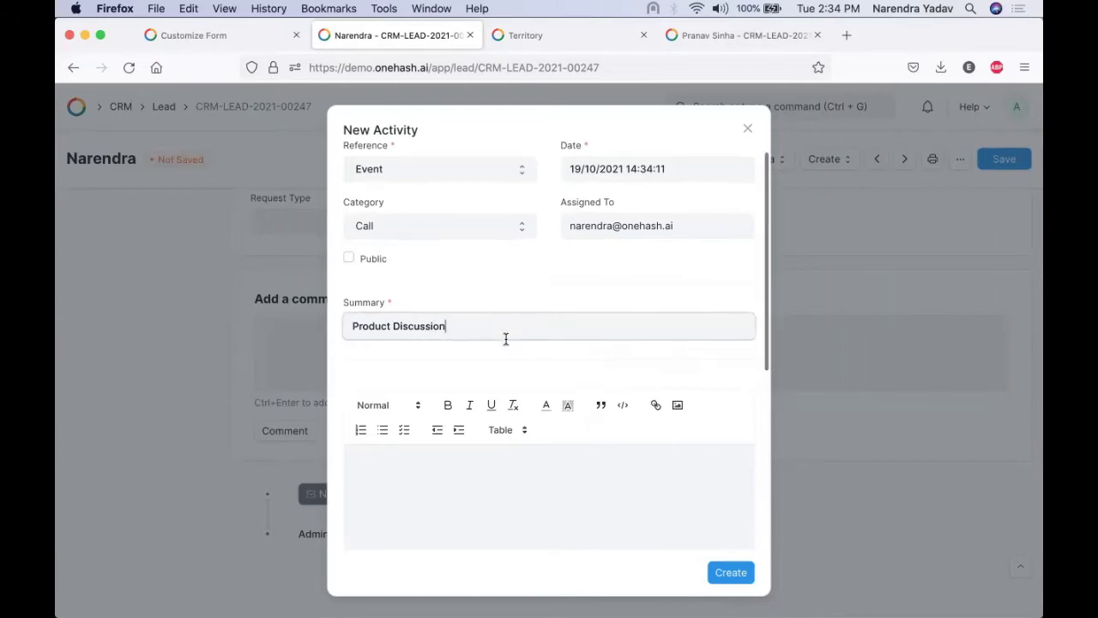
scroll(506, 339, down, 3)
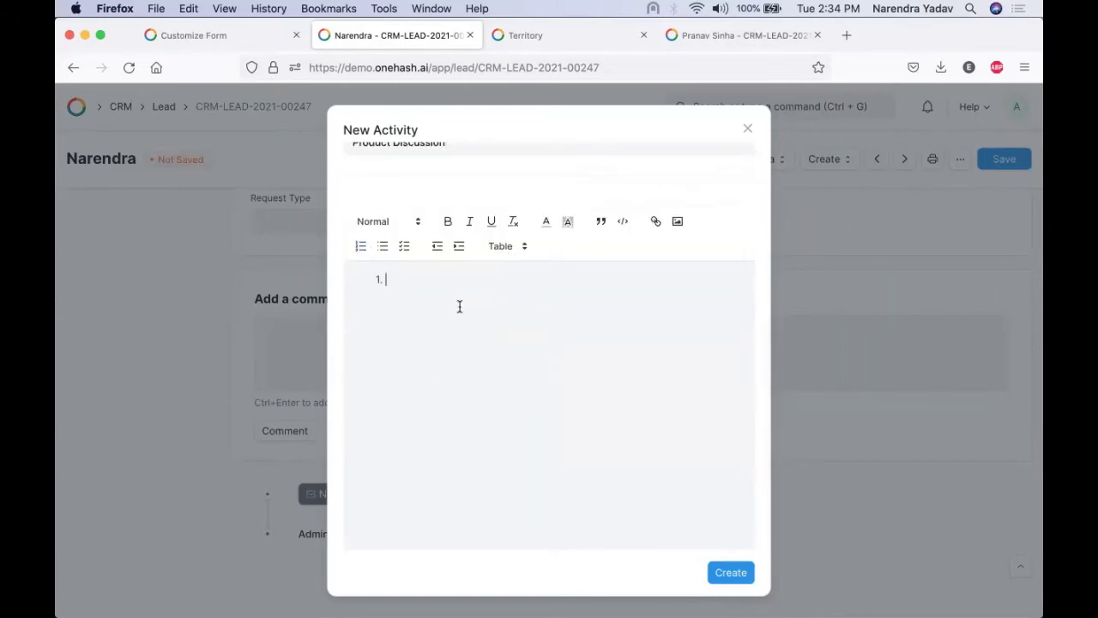
click(360, 246)
text(Meeting Agenda)
scroll(547, 358, down, 3)
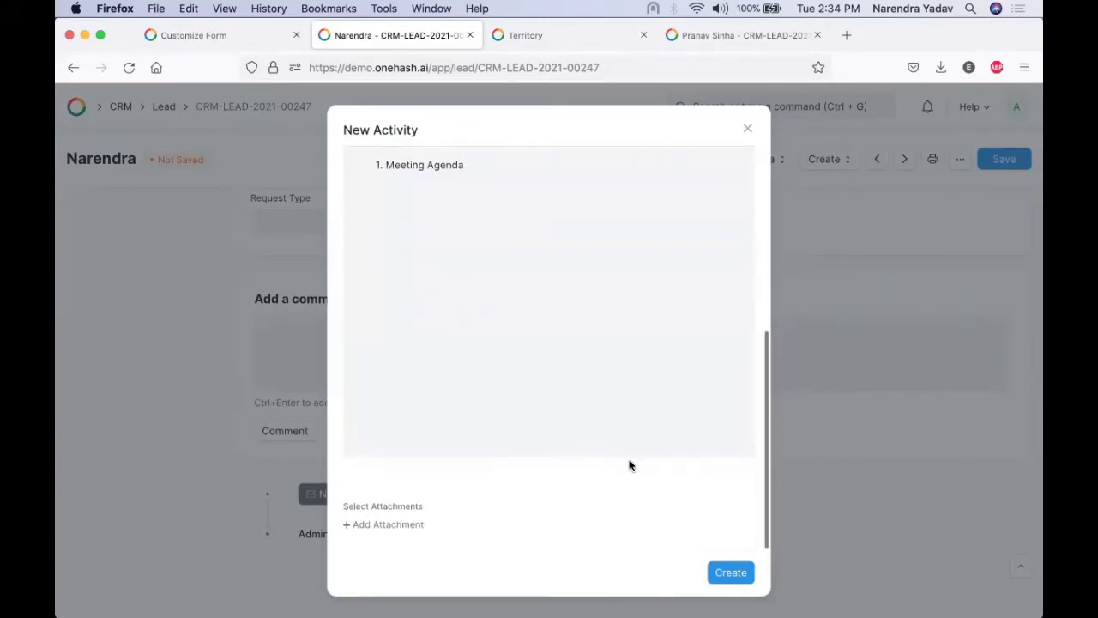
click(731, 573)
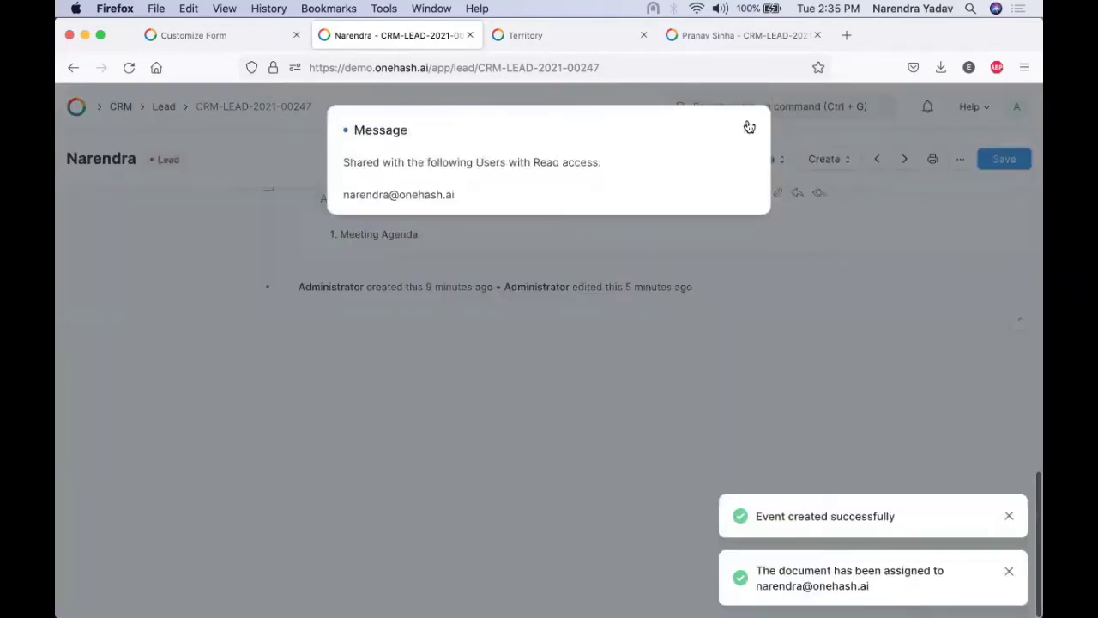
click(748, 128)
Start a new email to the lead and remove the stray 2 from the recipient address
scroll(480, 360, up, 3)
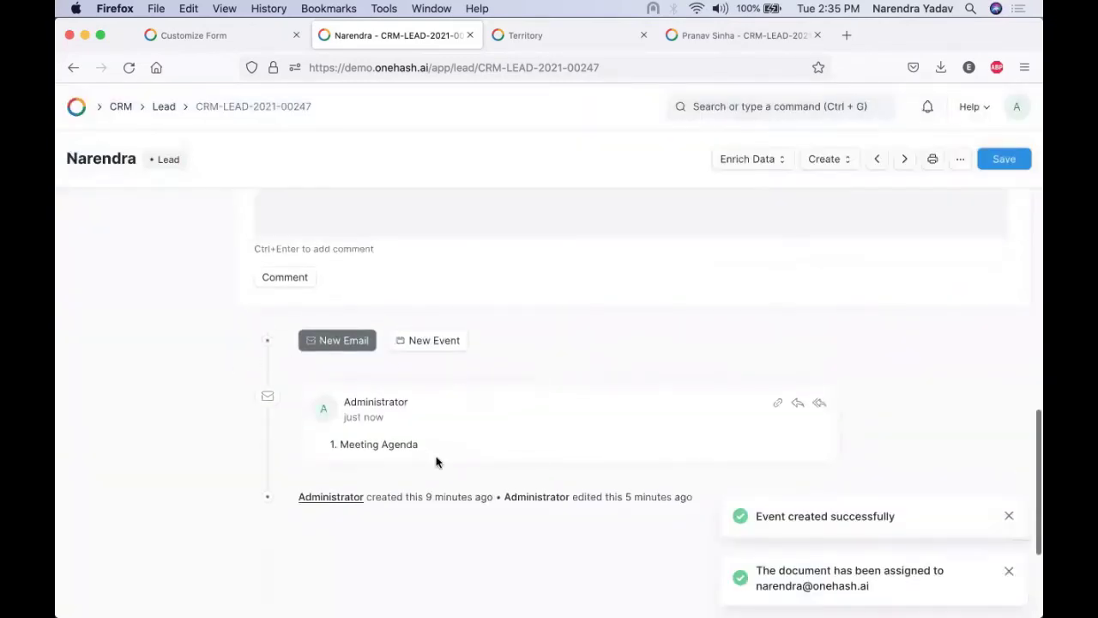
click(326, 350)
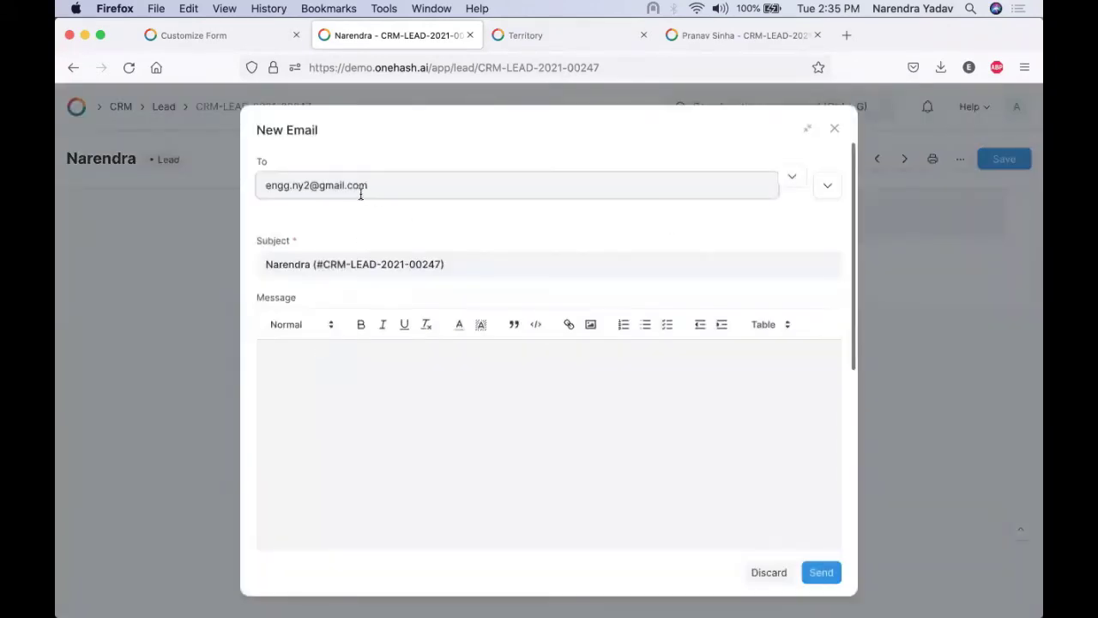
click(310, 184)
key(BackSpace)
click(465, 156)
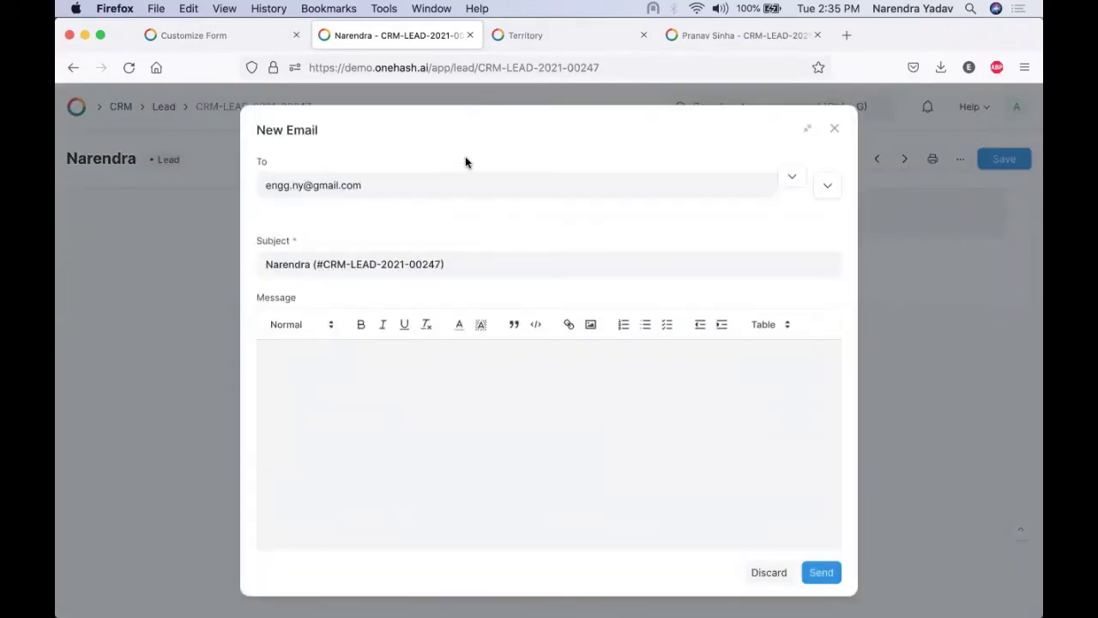
click(828, 185)
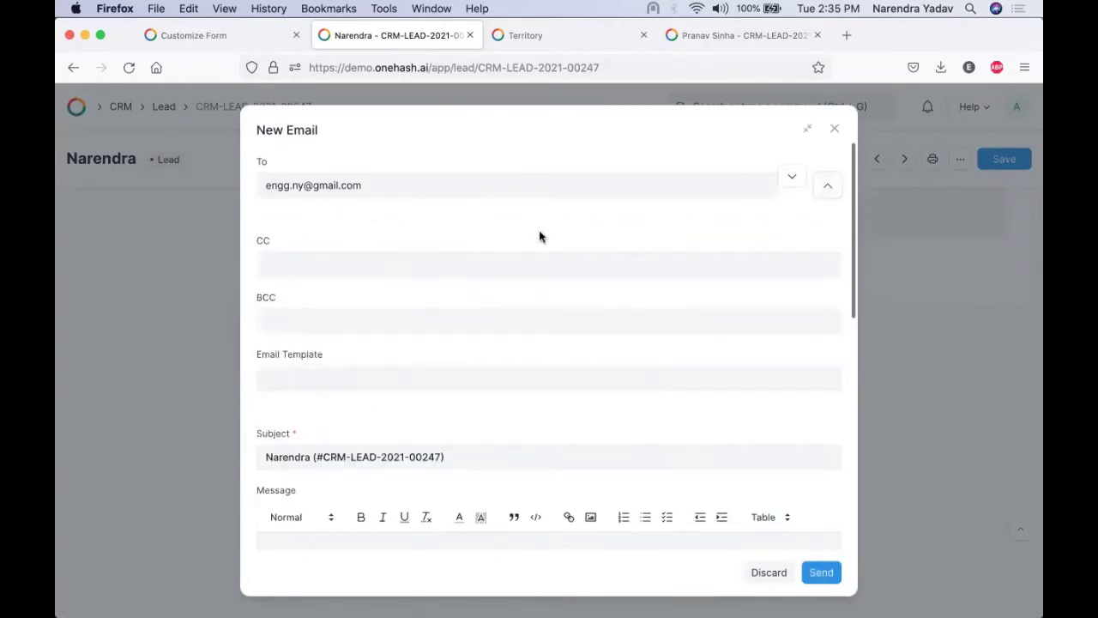
Replace the Welcome Email template with the Schedule a meeting template
click(368, 373)
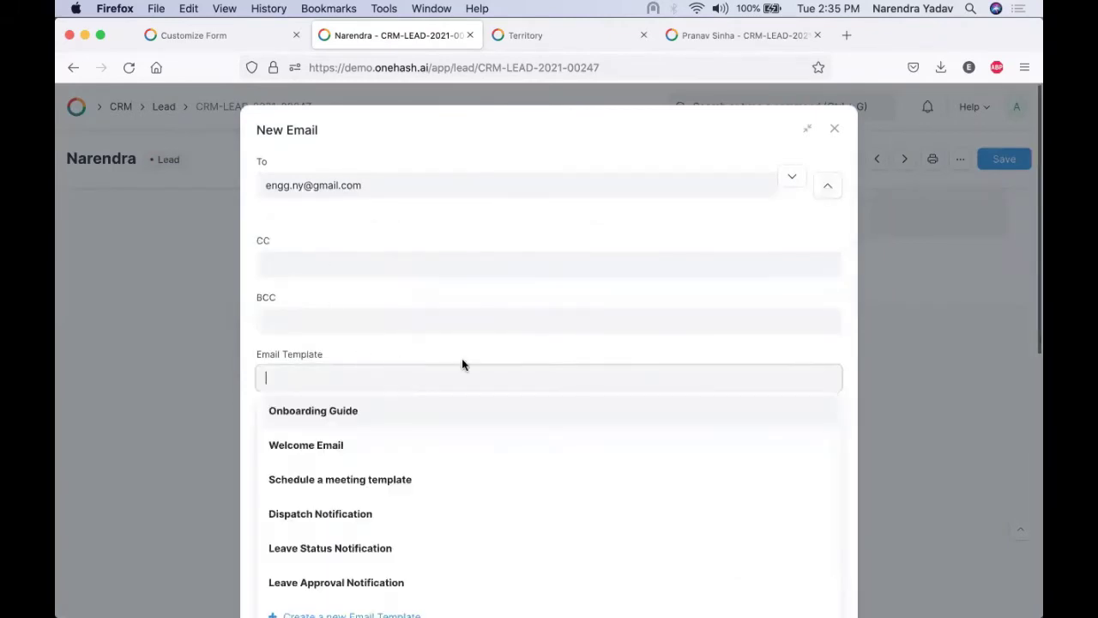
scroll(395, 326, down, 3)
click(332, 272)
scroll(485, 356, down, 3)
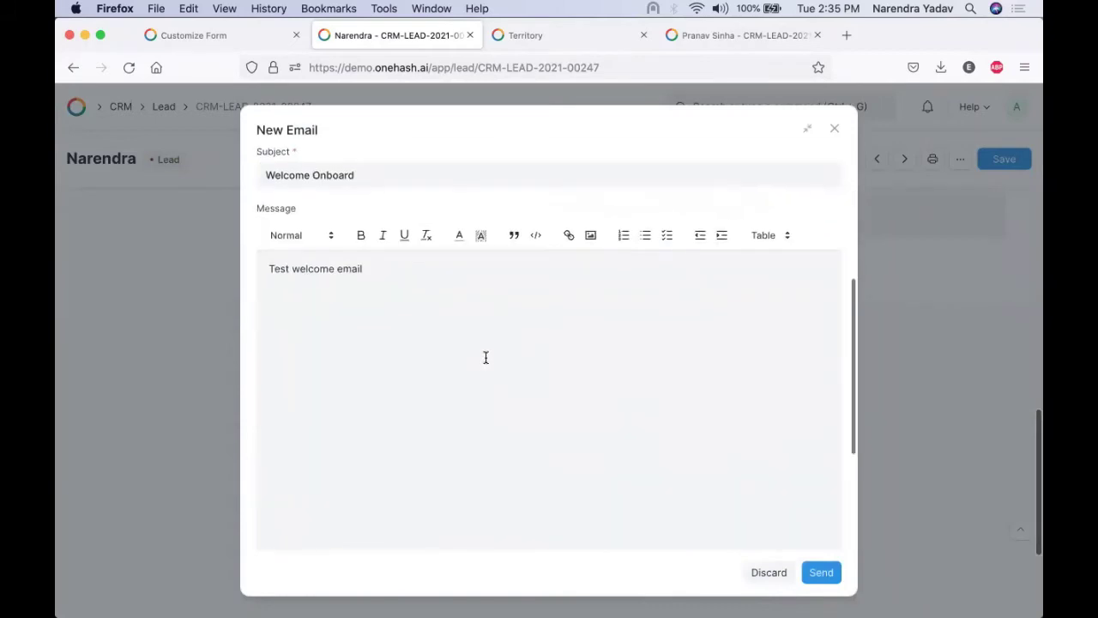
triple_click(389, 175)
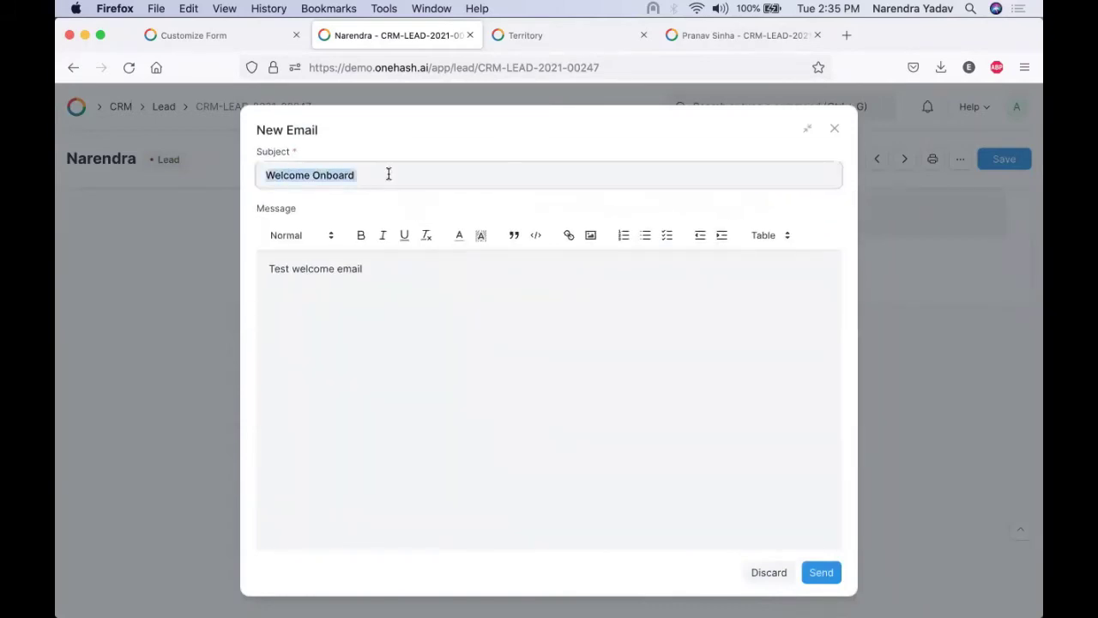
key(BackSpace)
scroll(405, 265, up, 5)
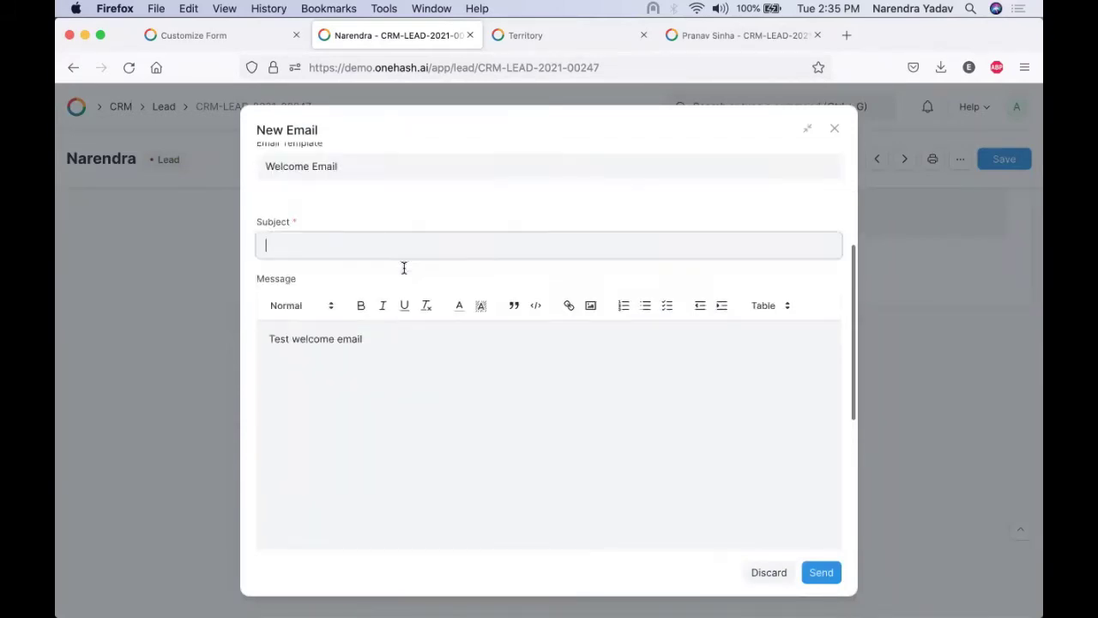
double_click(335, 379)
key(BackSpace)
key(BackSpace)
key(BackSpace)
key(BackSpace)
key(BackSpace)
key(BackSpace)
key(BackSpace)
key(BackSpace)
key(BackSpace)
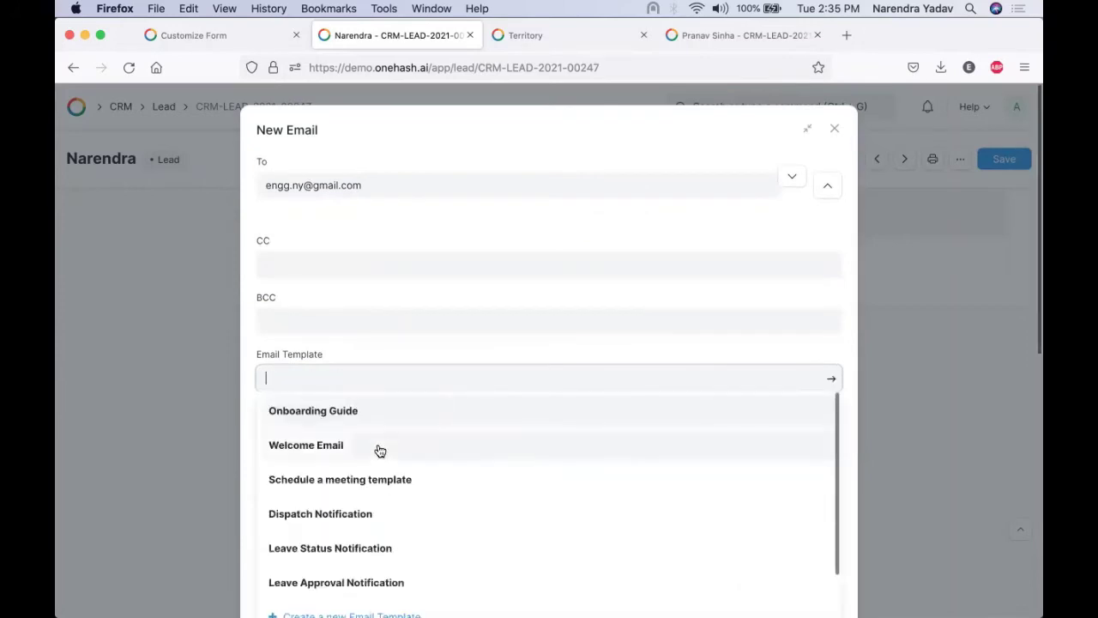
scroll(373, 429, down, 1)
scroll(369, 428, up, 1)
click(349, 471)
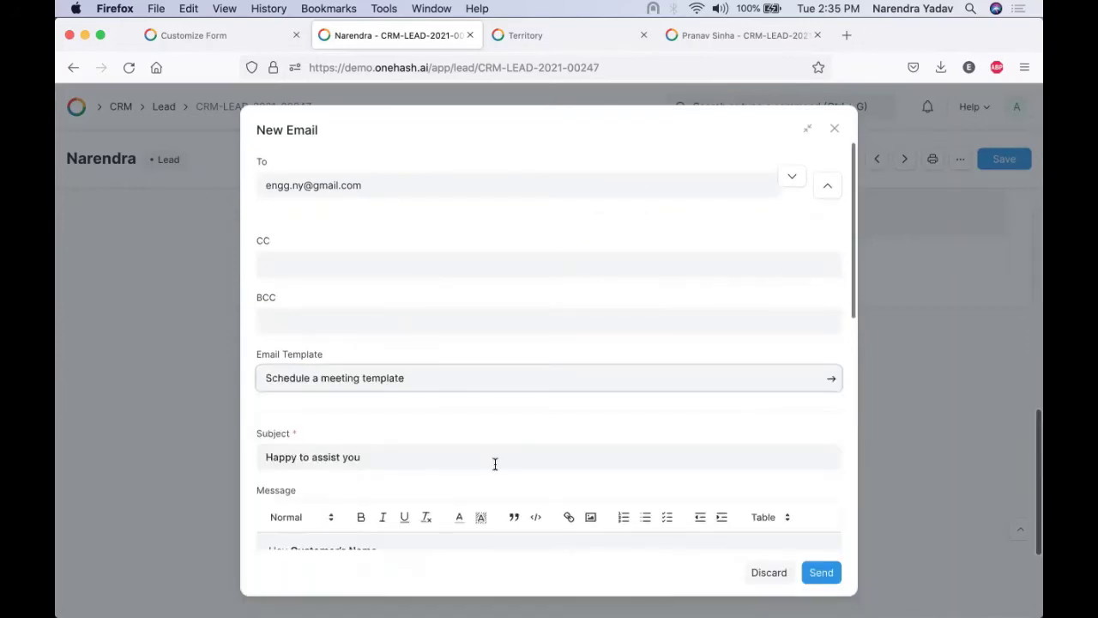
scroll(464, 413, down, 5)
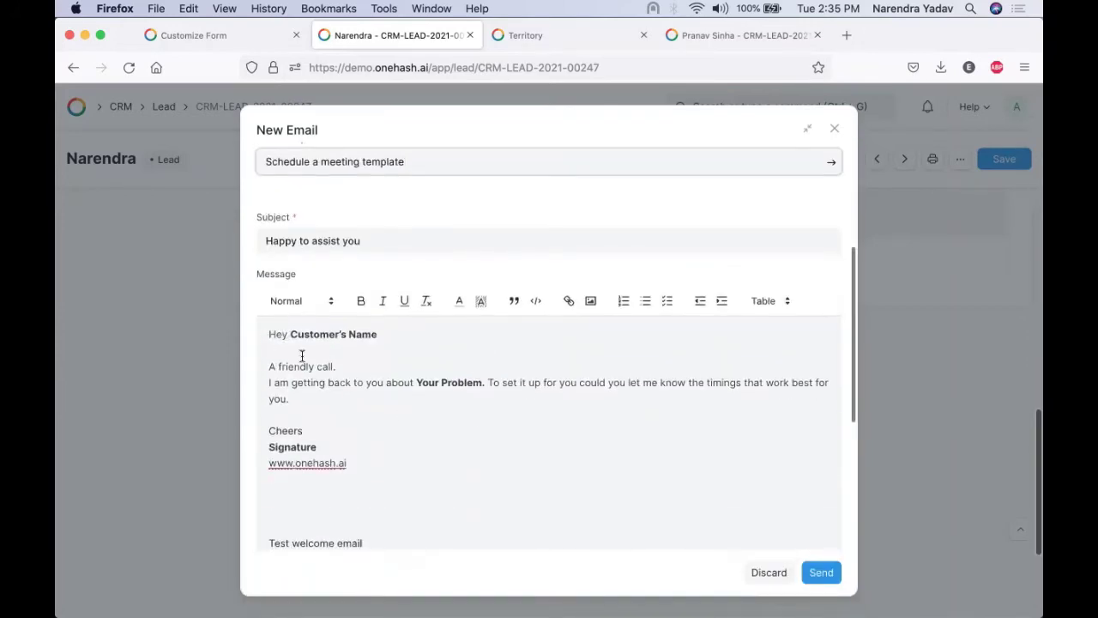
scroll(404, 415, down, 2)
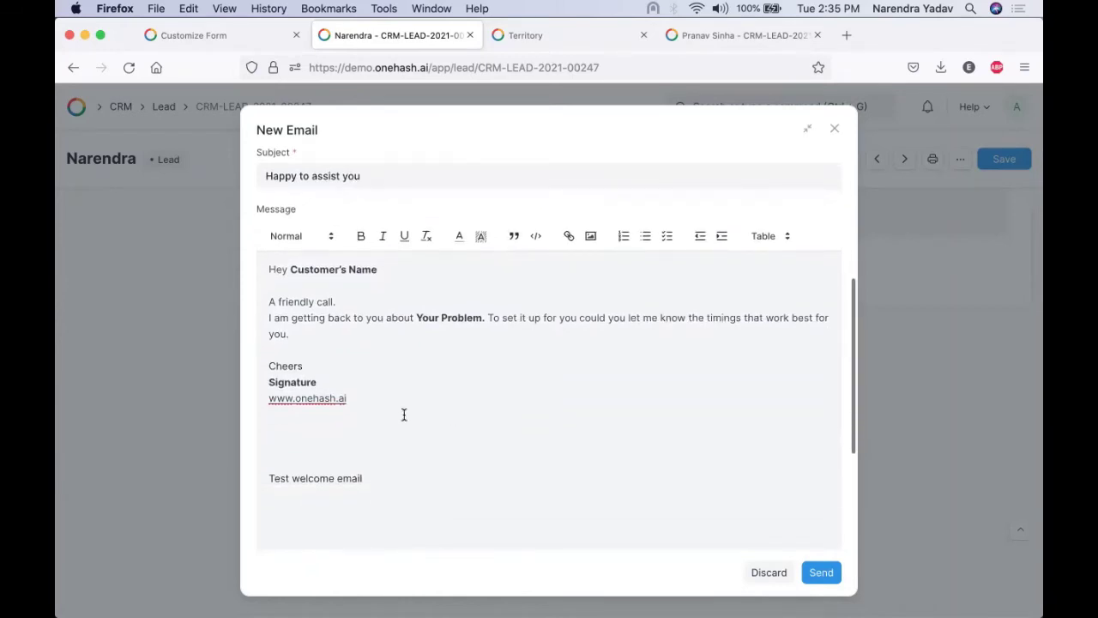
Delete the leftover test welcome line and send the email to the lead
drag(268, 478, 363, 478)
key(BackSpace)
key(BackSpace)
key(BackSpace)
key(BackSpace)
key(BackSpace)
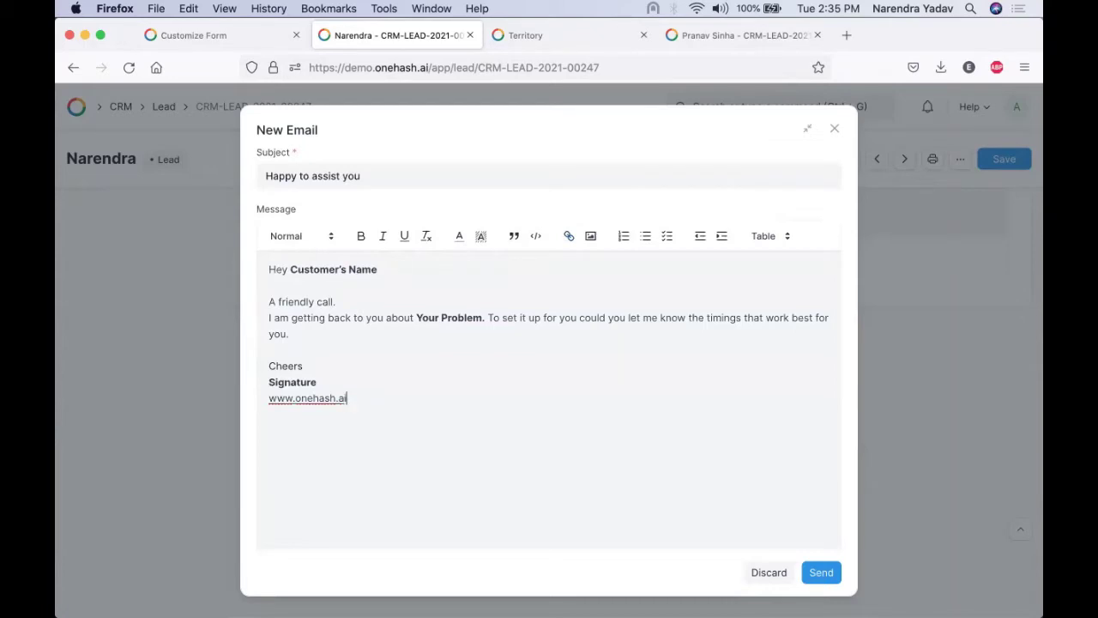
scroll(552, 375, up, 5)
scroll(552, 375, up, 2)
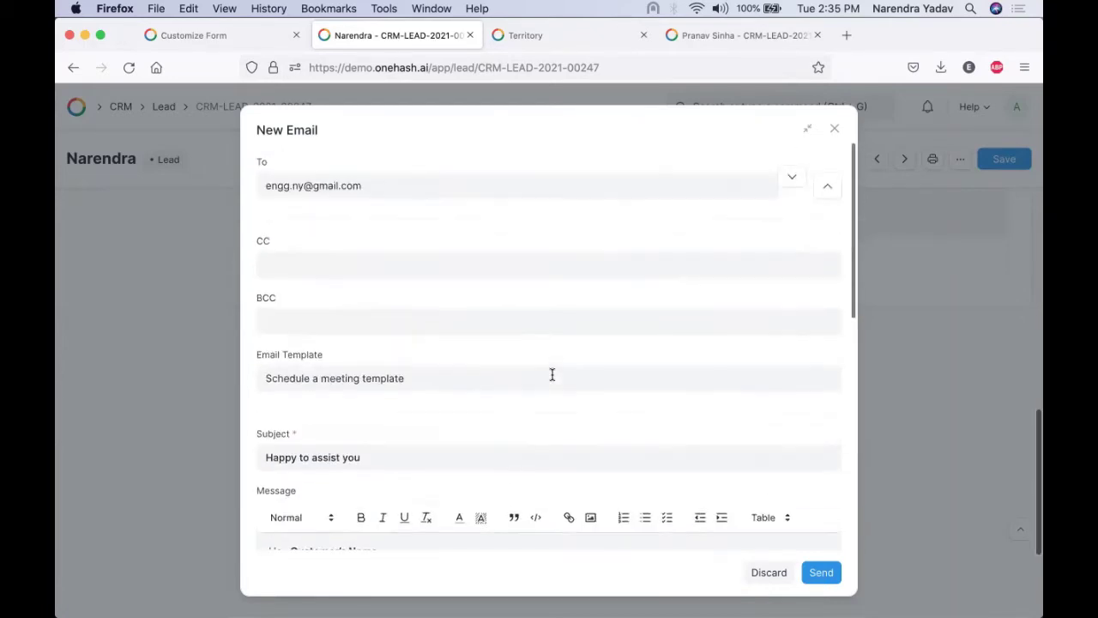
scroll(703, 343, down, 5)
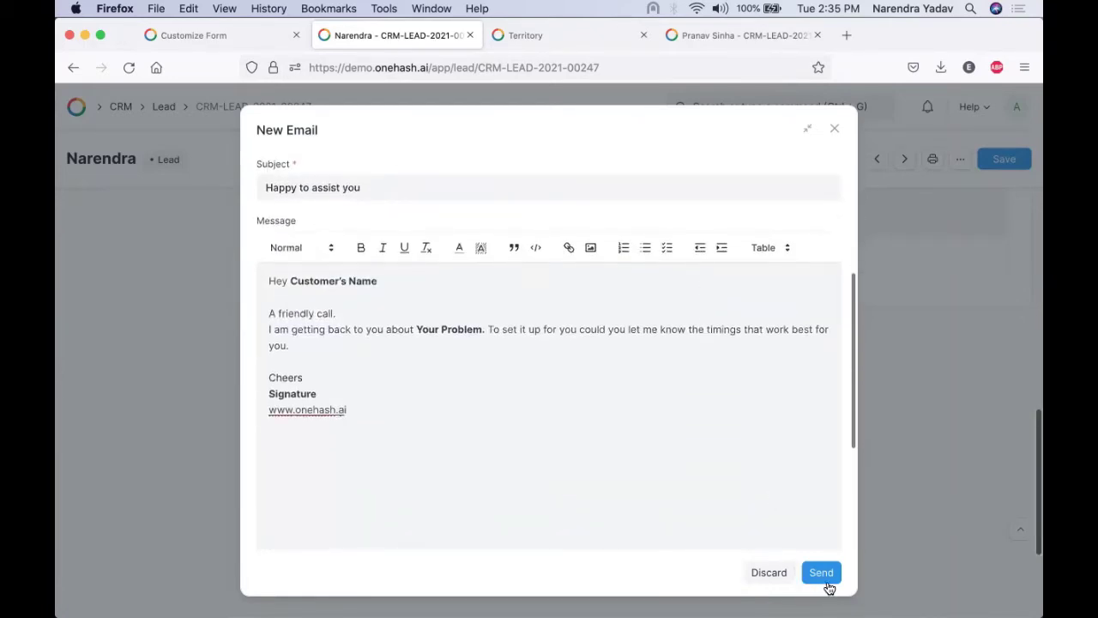
click(822, 572)
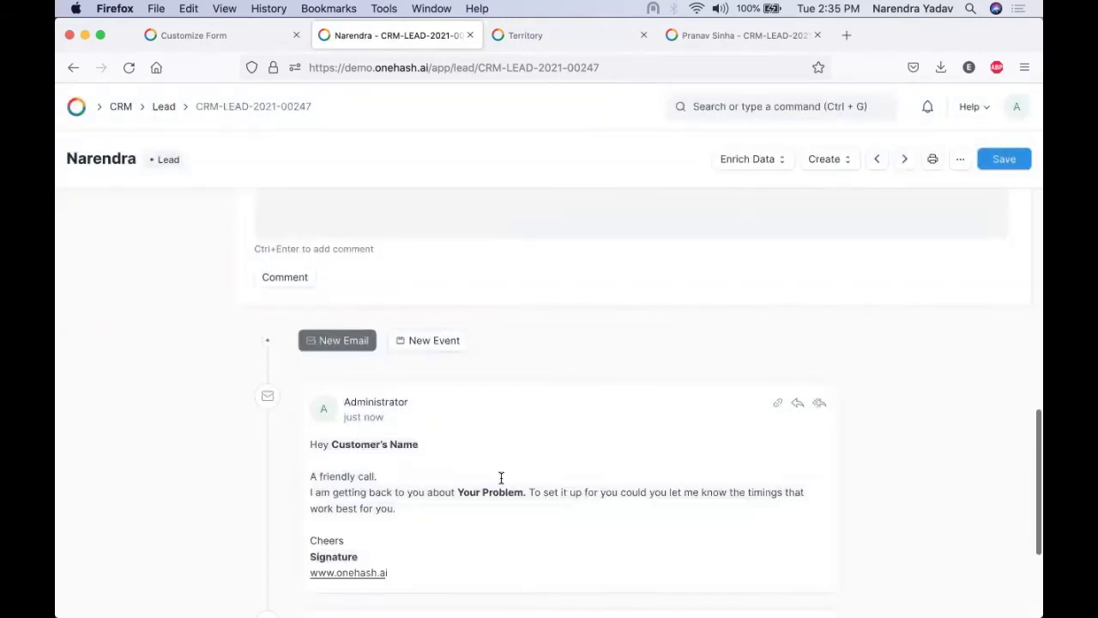
scroll(501, 477, down, 2)
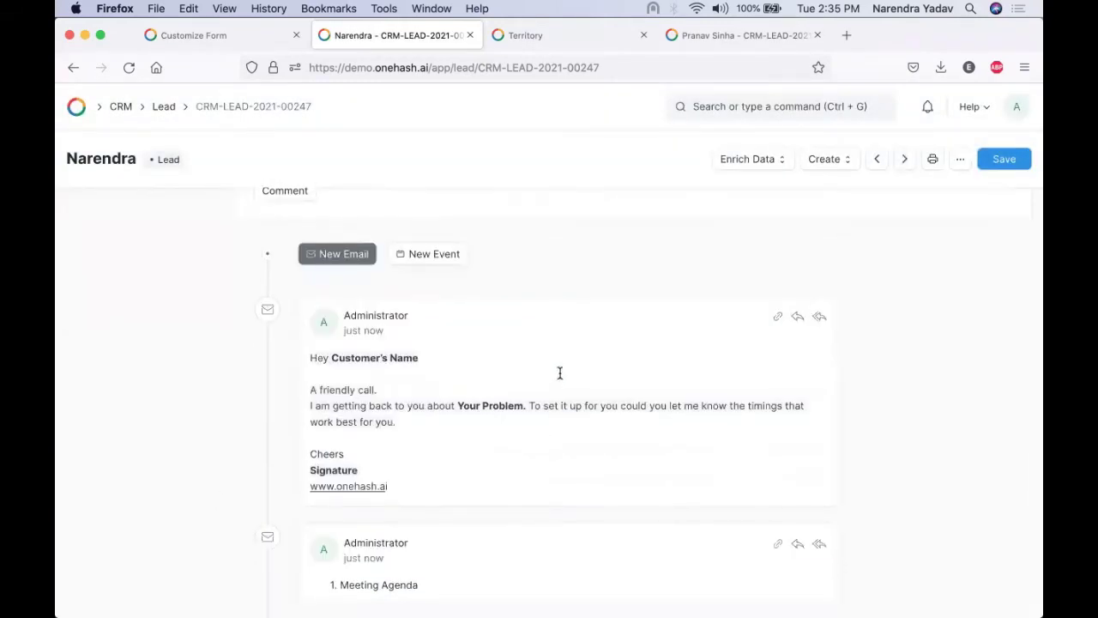
scroll(558, 373, down, 3)
scroll(695, 368, up, 5)
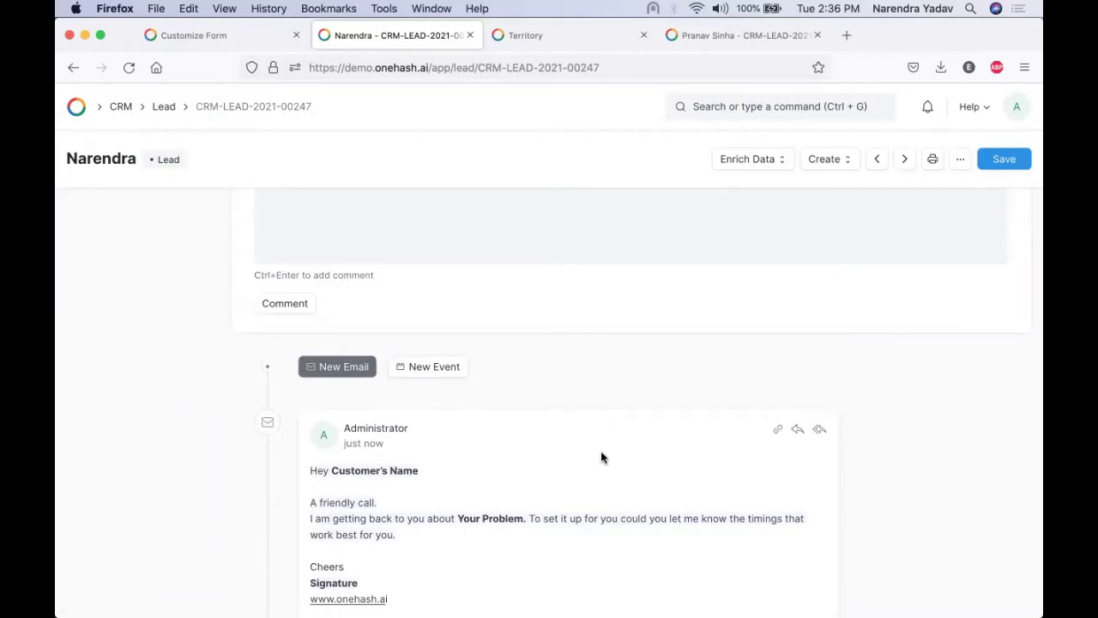
scroll(601, 457, up, 10)
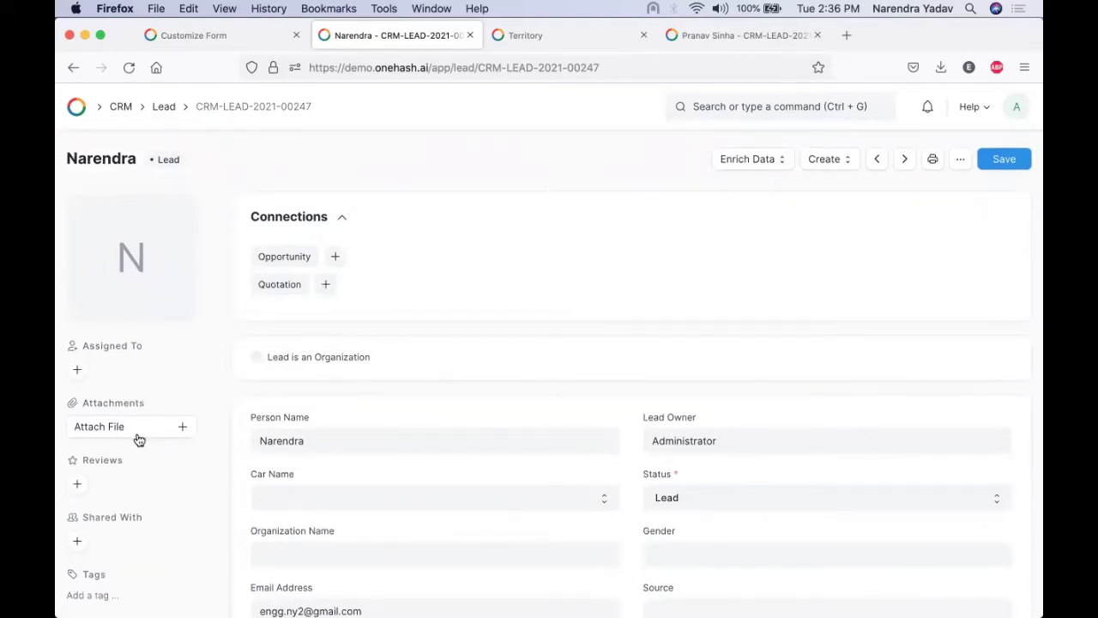
Create an opportunity from the lead with Opportunity Type Sales and status Open
click(829, 161)
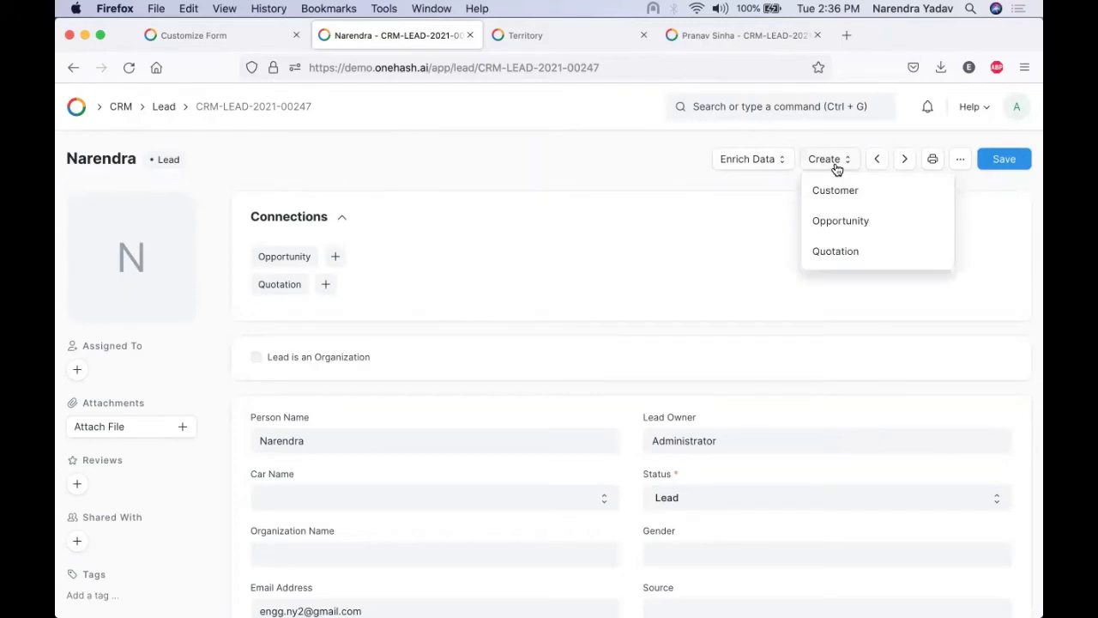
click(835, 223)
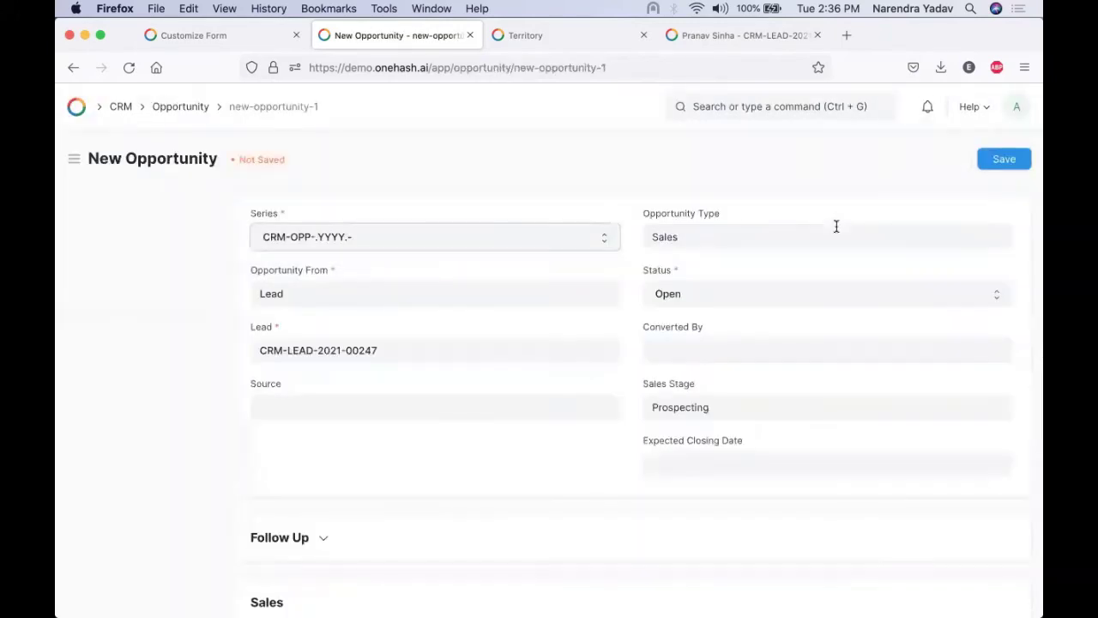
double_click(700, 235)
key(BackSpace)
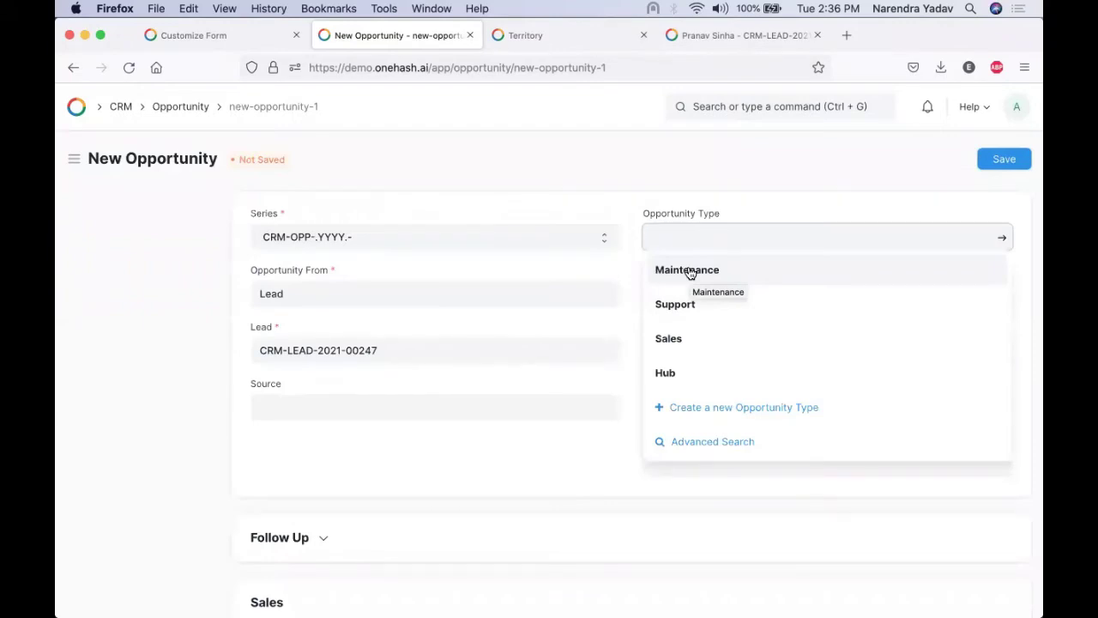
click(678, 342)
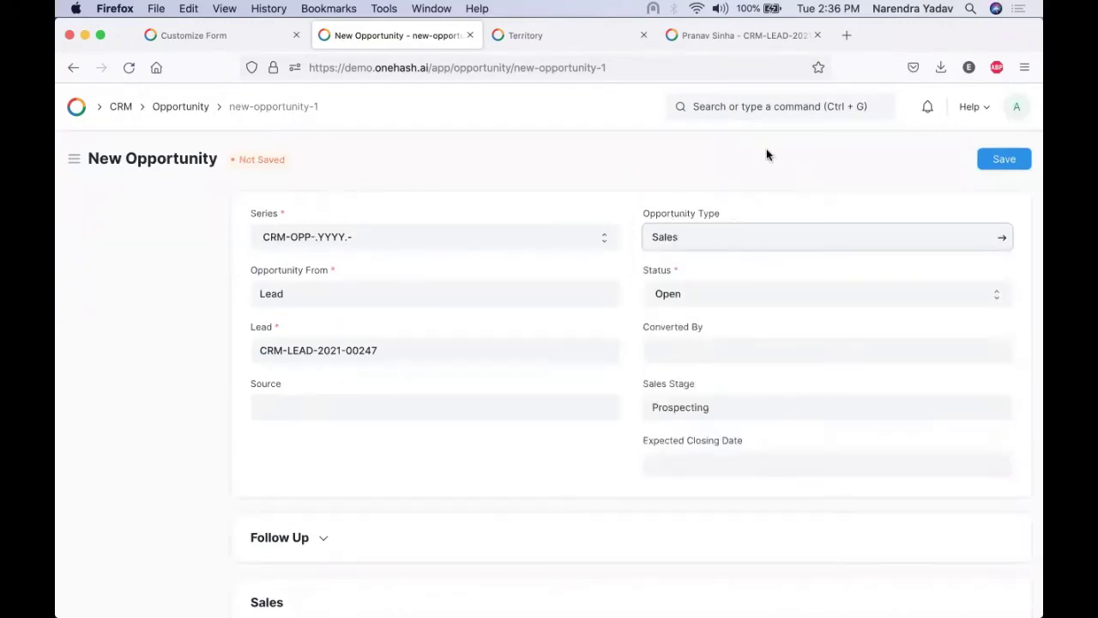
click(717, 298)
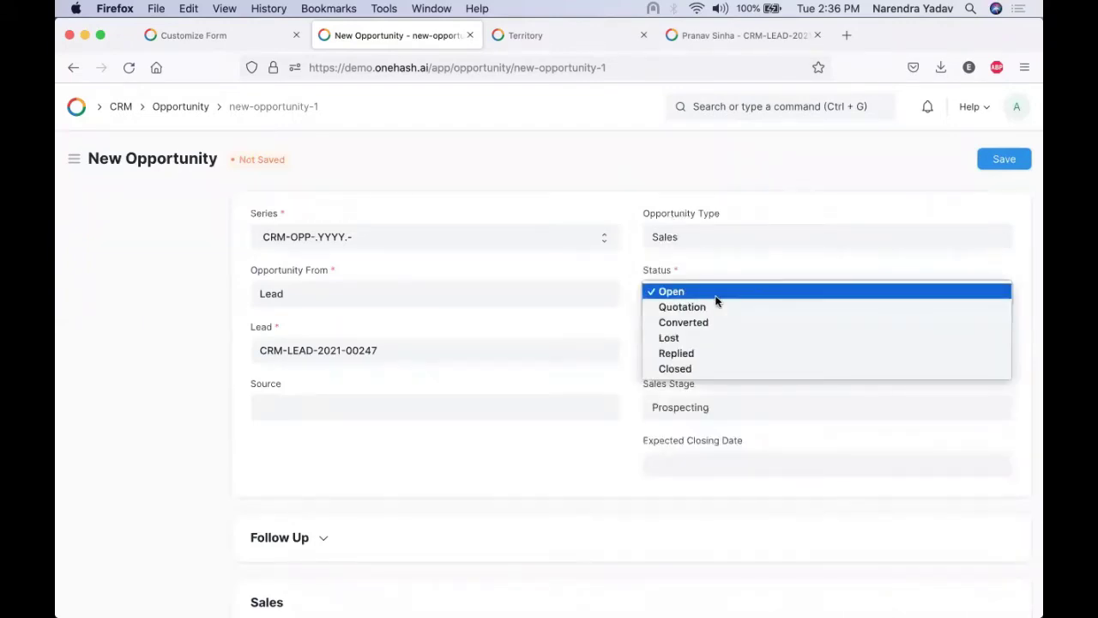
click(718, 297)
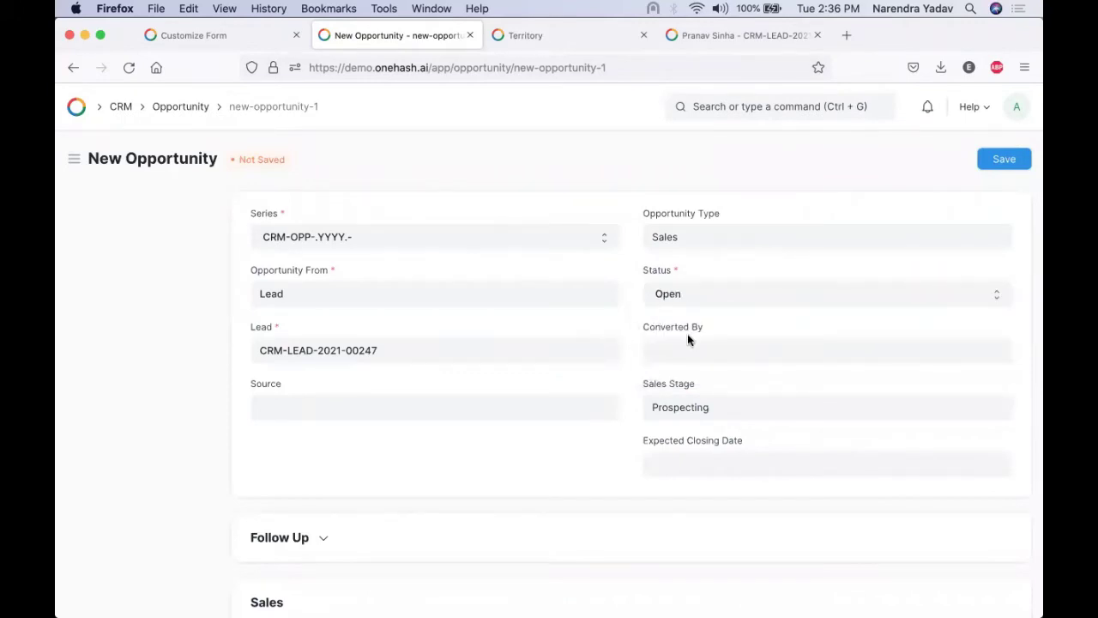
Set Sales Stage to Perception Analysis and Expected Closing Date to 31/10/2021
scroll(578, 374, down, 3)
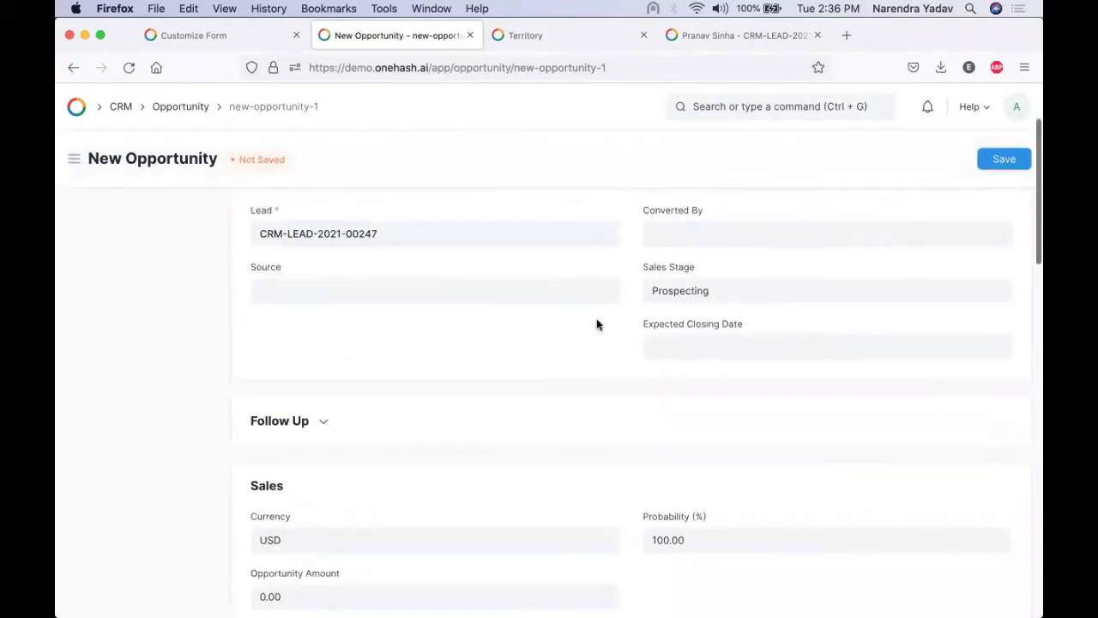
double_click(735, 274)
key(BackSpace)
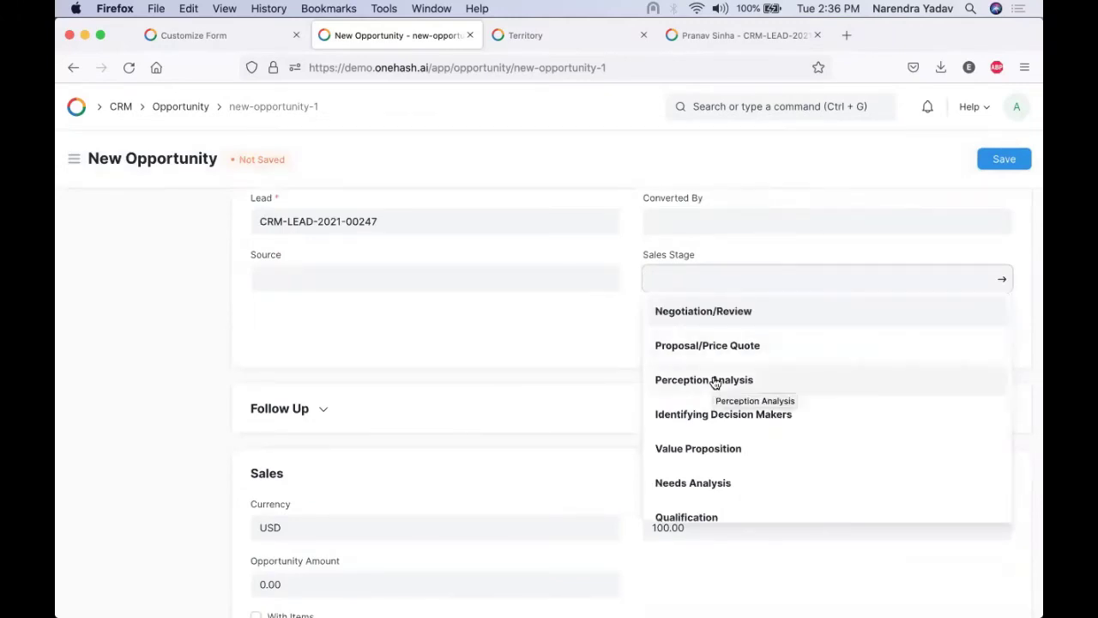
scroll(714, 383, down, 4)
scroll(711, 376, up, 4)
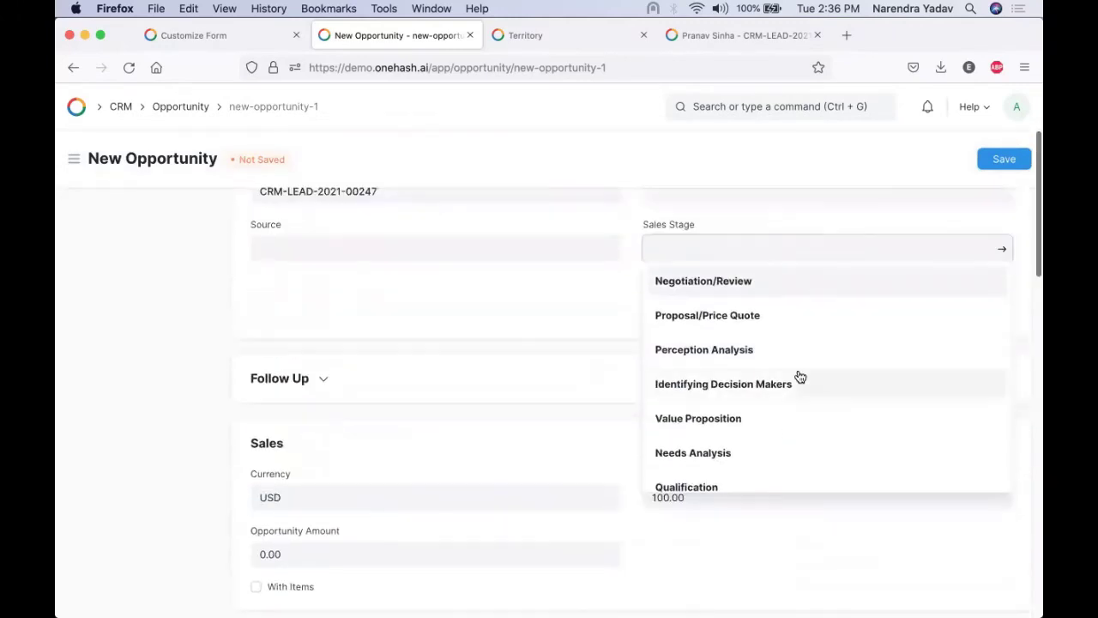
scroll(797, 375, down, 2)
scroll(797, 375, up, 3)
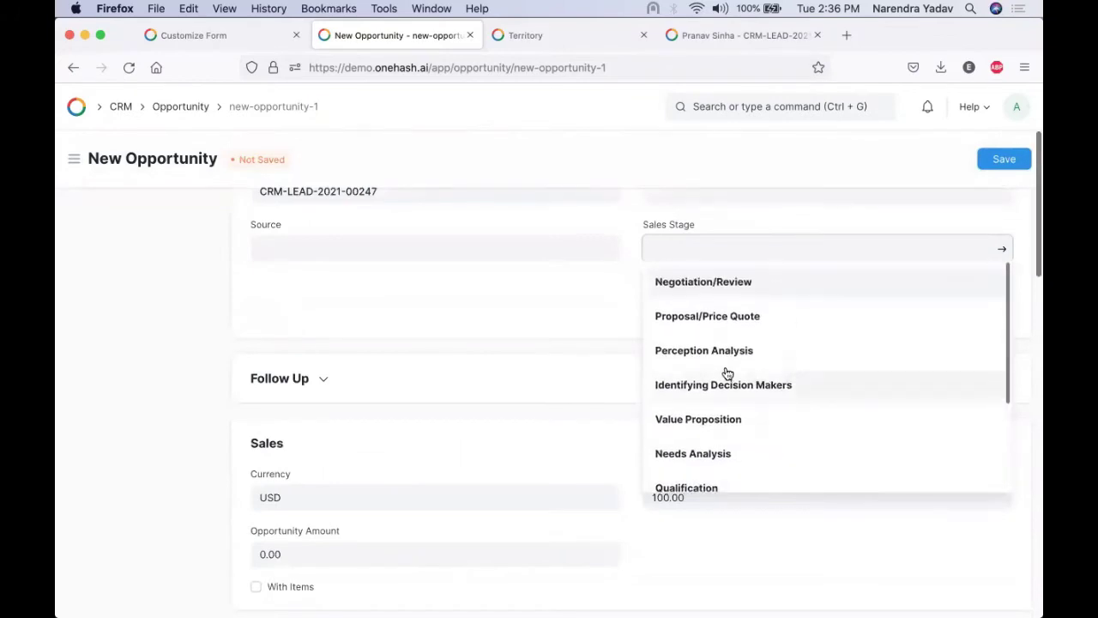
click(711, 353)
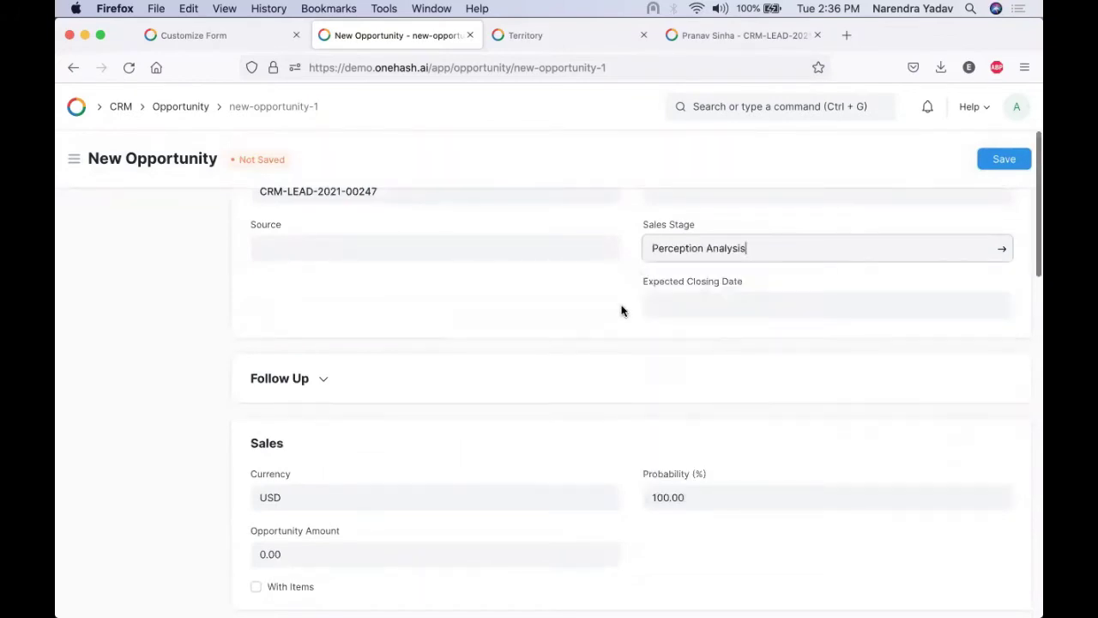
click(677, 300)
click(660, 520)
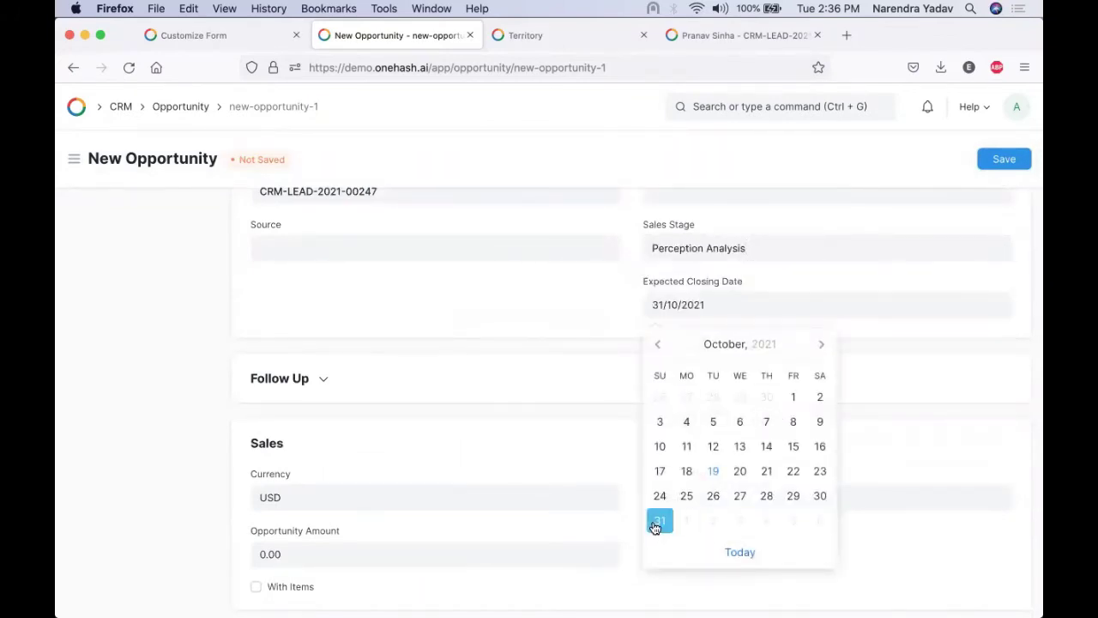
click(294, 379)
scroll(498, 380, down, 2)
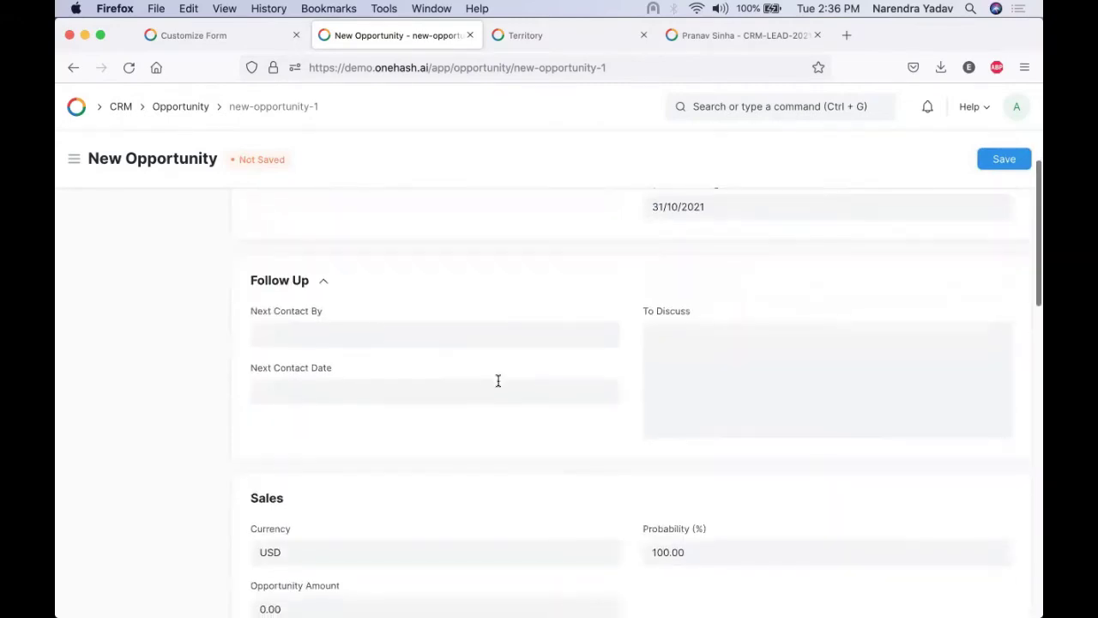
Set Next Contact By to the suggested user and Next Contact Date to 20/10/2021
click(321, 335)
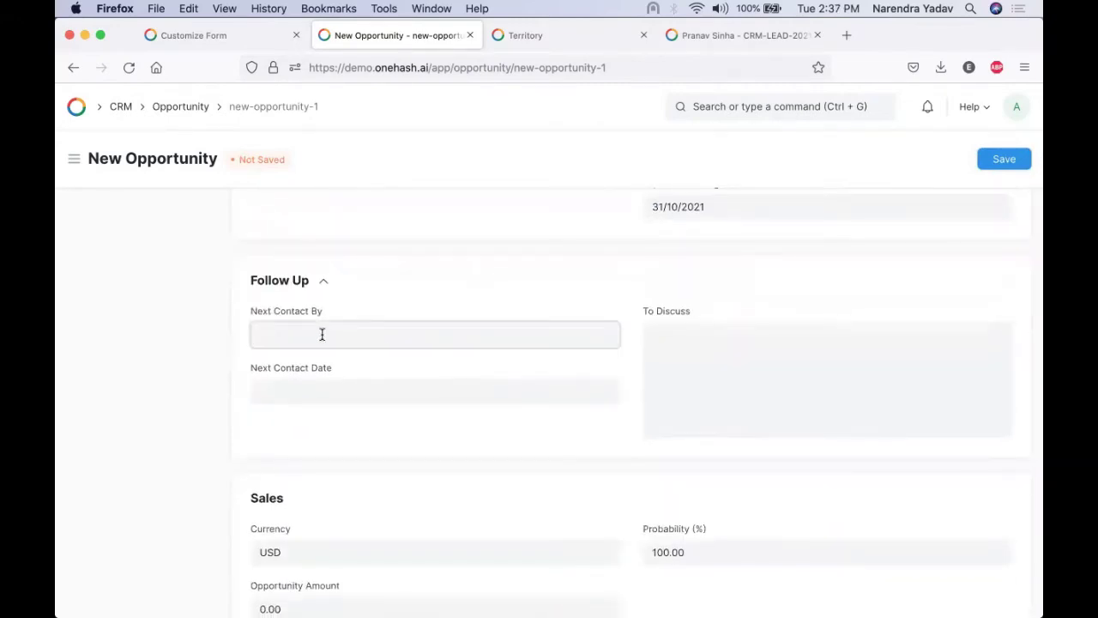
click(361, 519)
click(374, 387)
scroll(410, 446, down, 3)
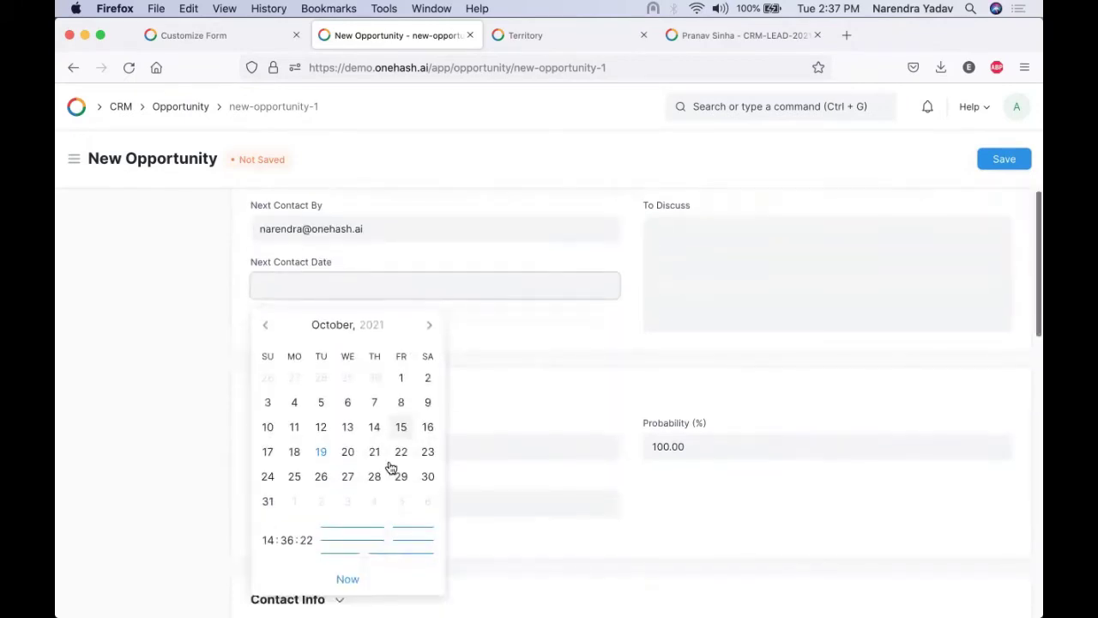
click(346, 455)
Enter placeholder To Discuss notes and an Opportunity Amount of 1,000
click(728, 241)
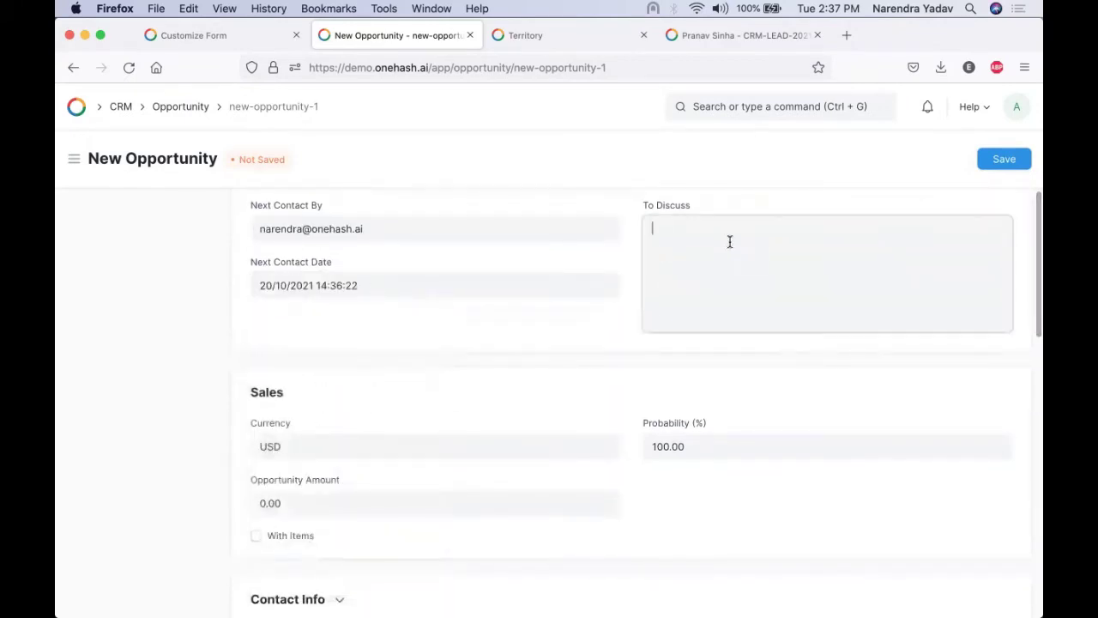
text(kjfkdjflsd)
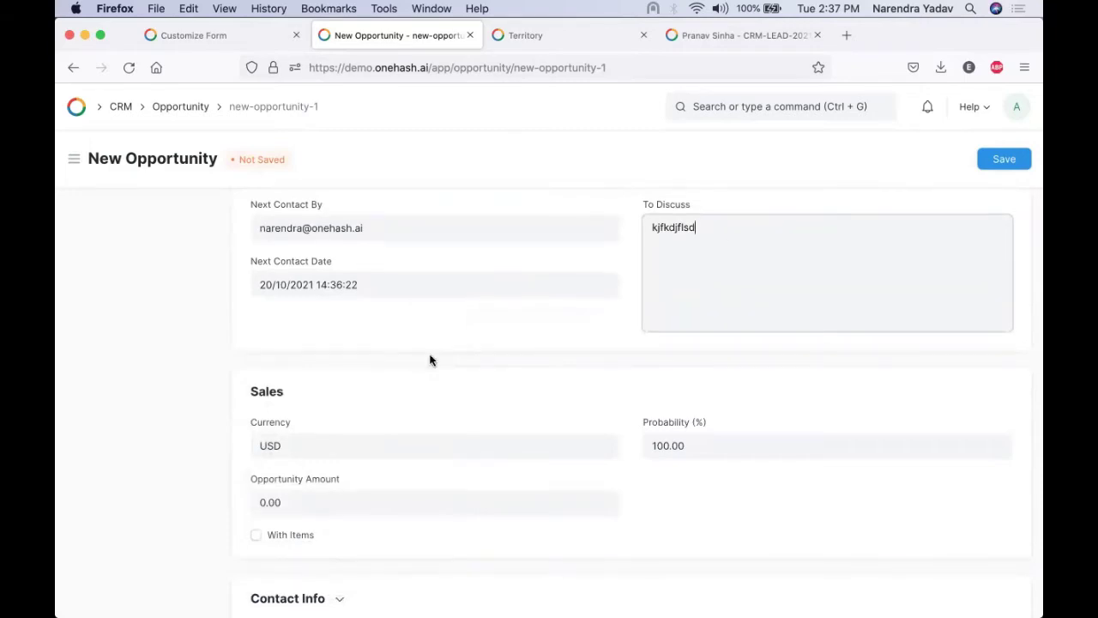
scroll(429, 360, down, 2)
click(304, 335)
click(176, 308)
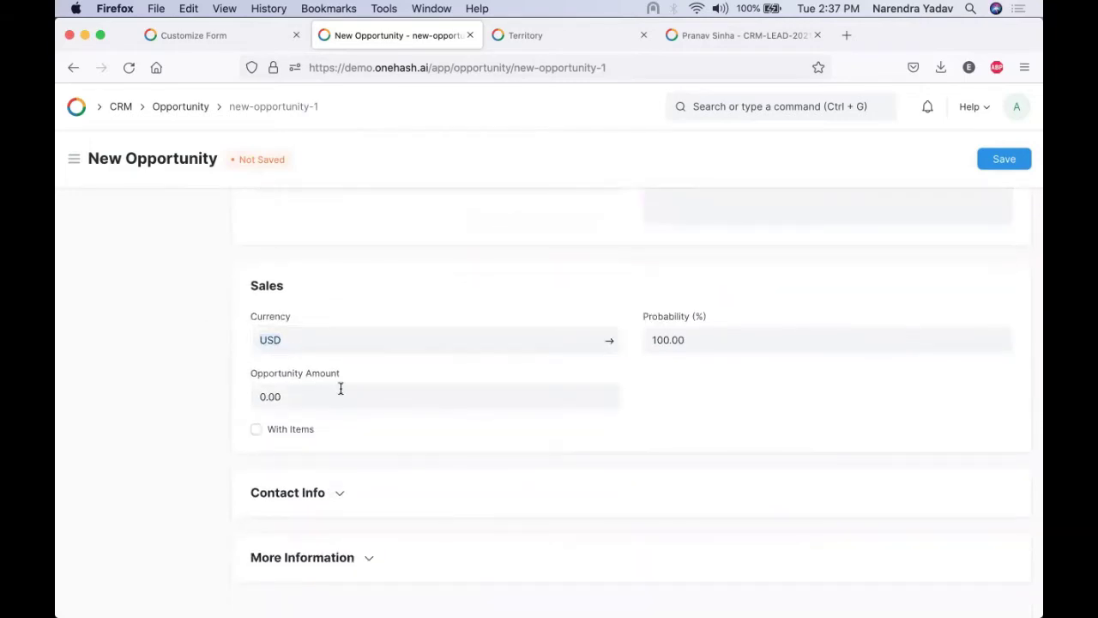
click(336, 389)
text(1000)
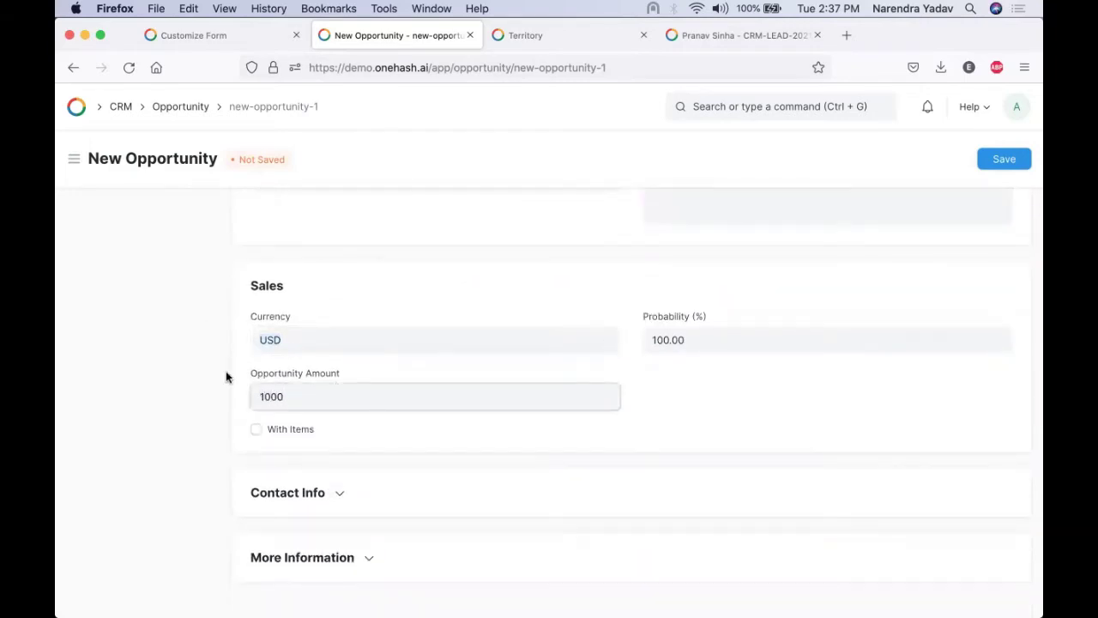
click(170, 362)
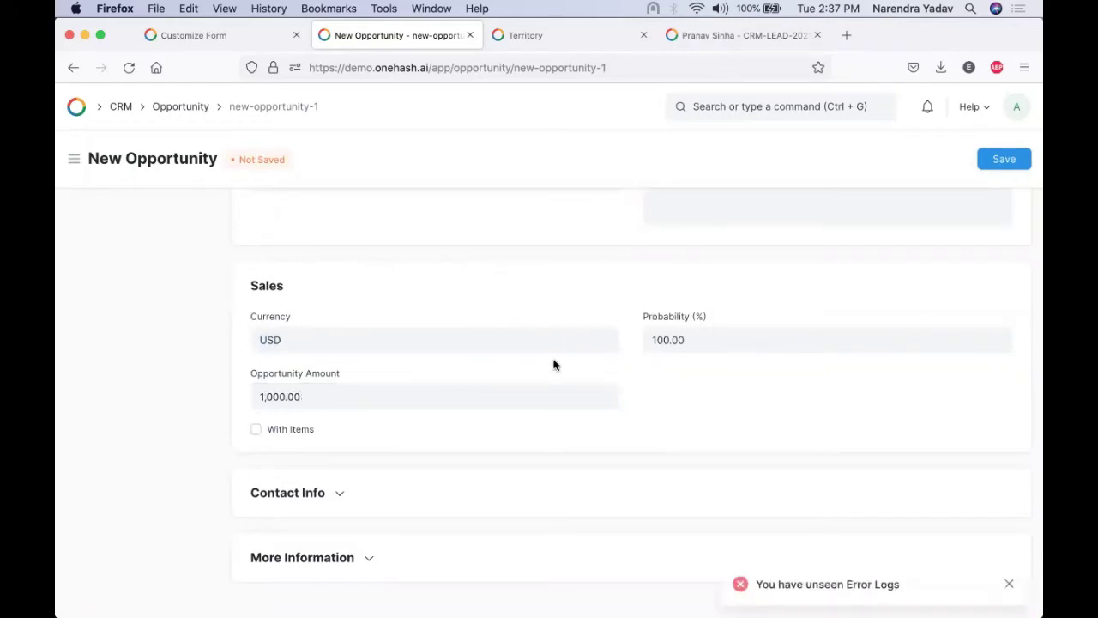
Enable With Items and add an Apple Phone Repair row with quantity 1 and rate 100
click(284, 430)
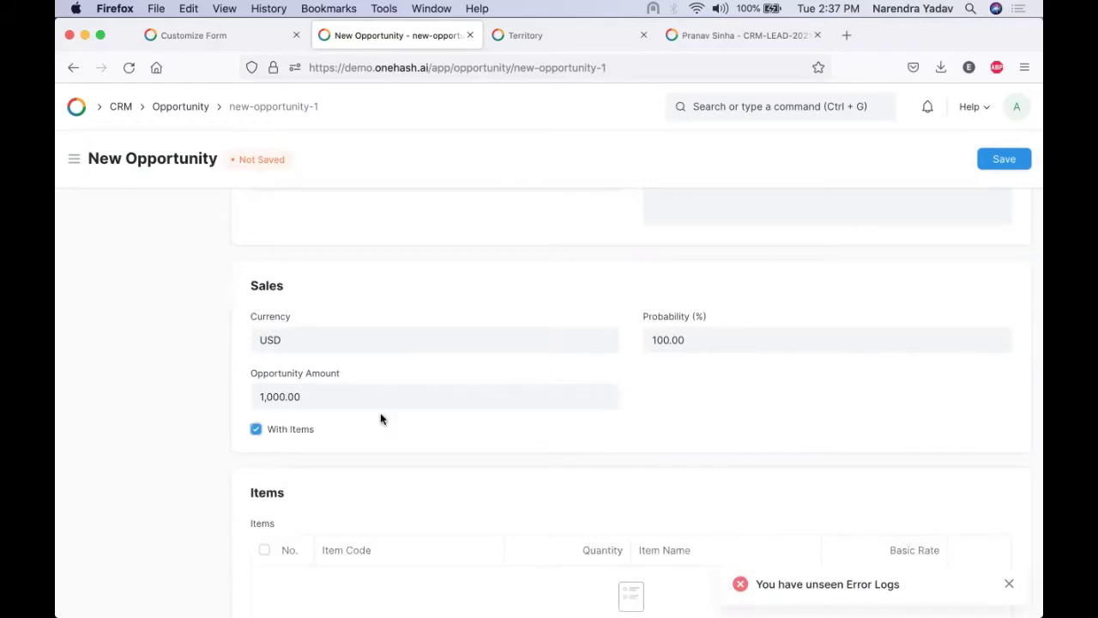
scroll(409, 415, down, 4)
click(357, 380)
scroll(386, 309, down, 1)
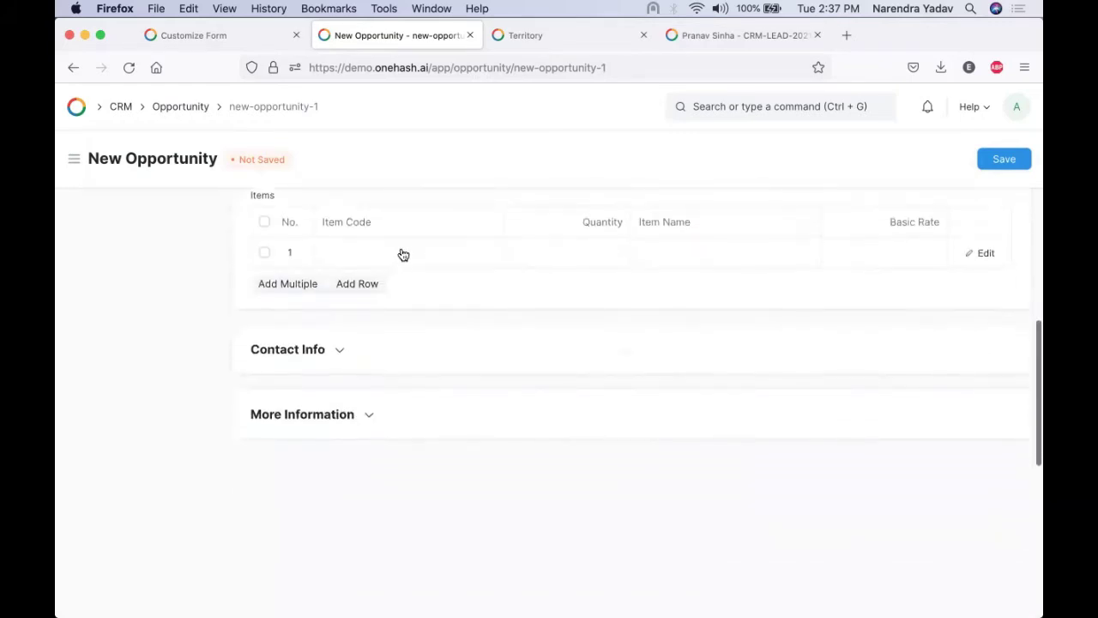
click(400, 253)
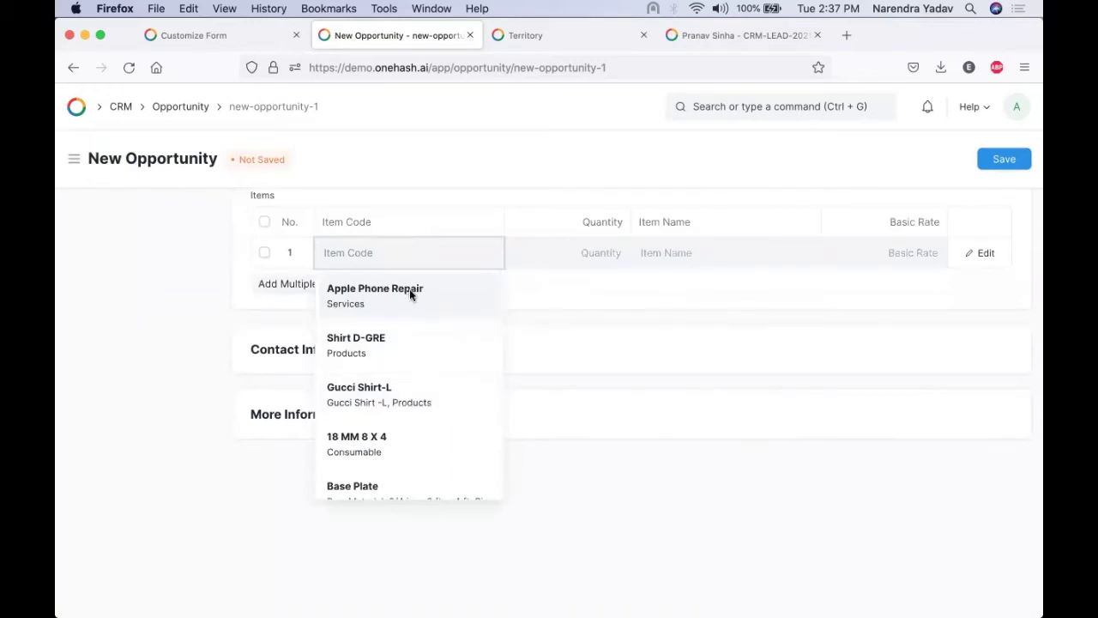
click(409, 292)
click(585, 254)
text(1)
click(573, 332)
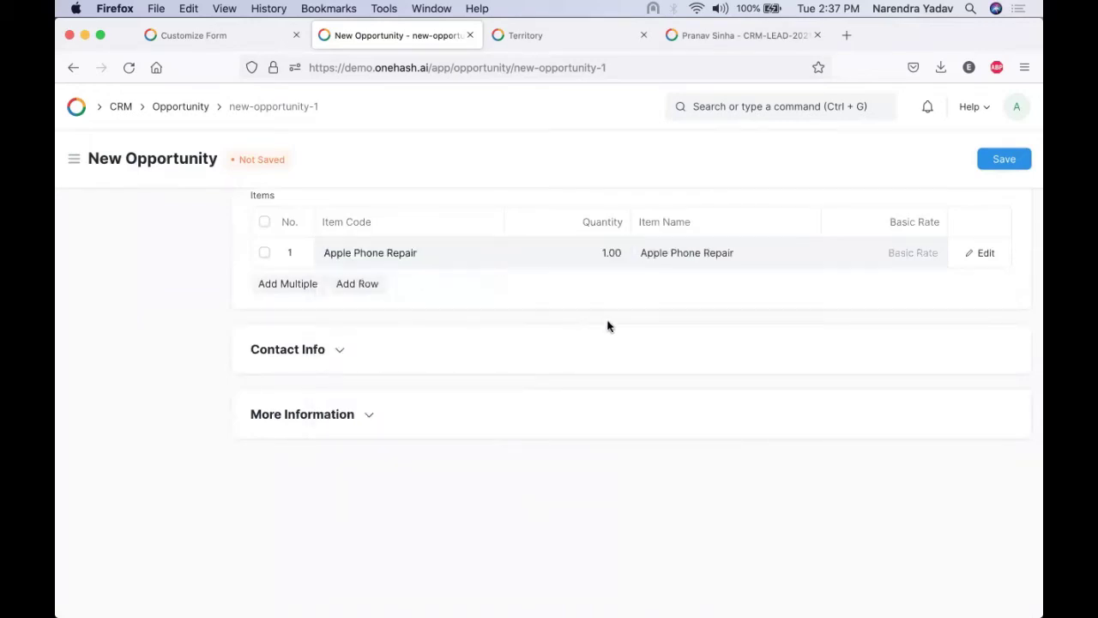
click(858, 252)
text(1)
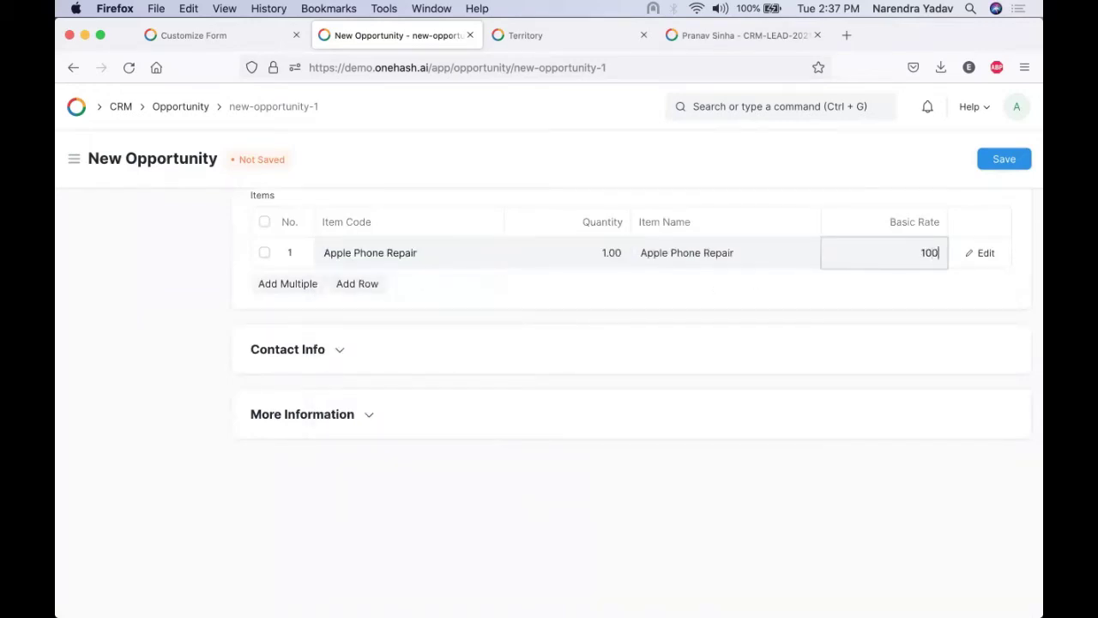
text(00)
Expand the Contact Info and More Information sections of the opportunity
click(500, 349)
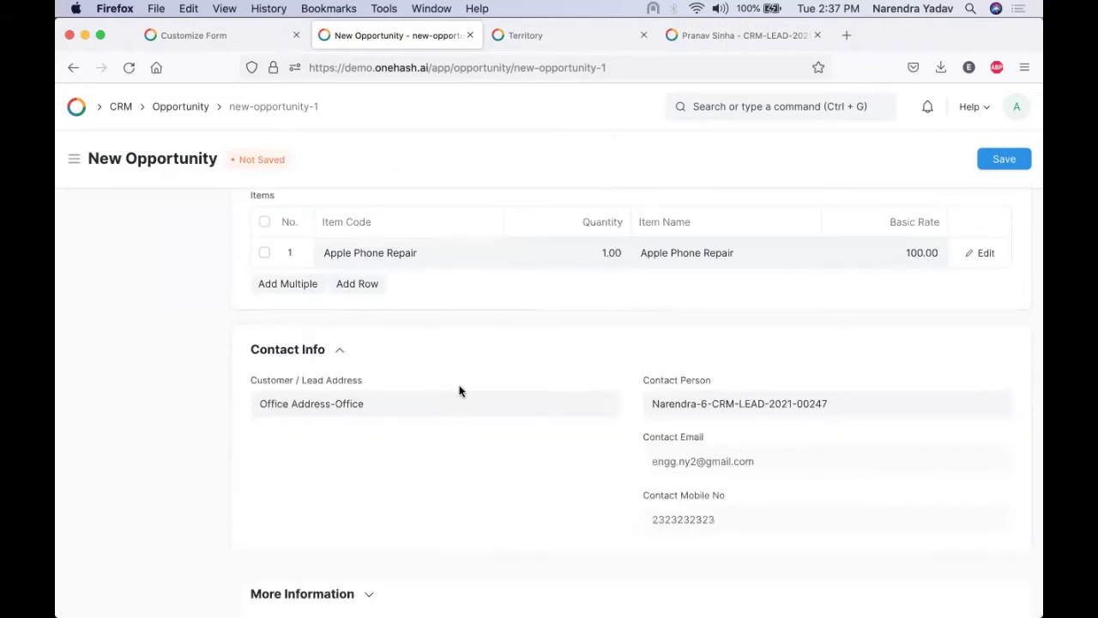
scroll(459, 391, down, 3)
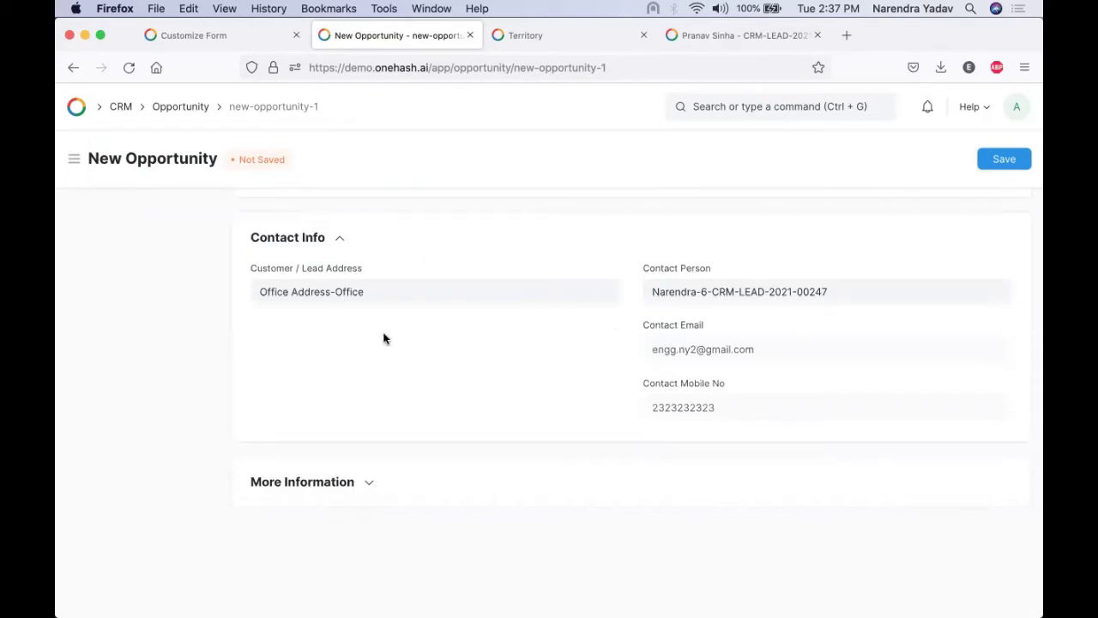
click(307, 483)
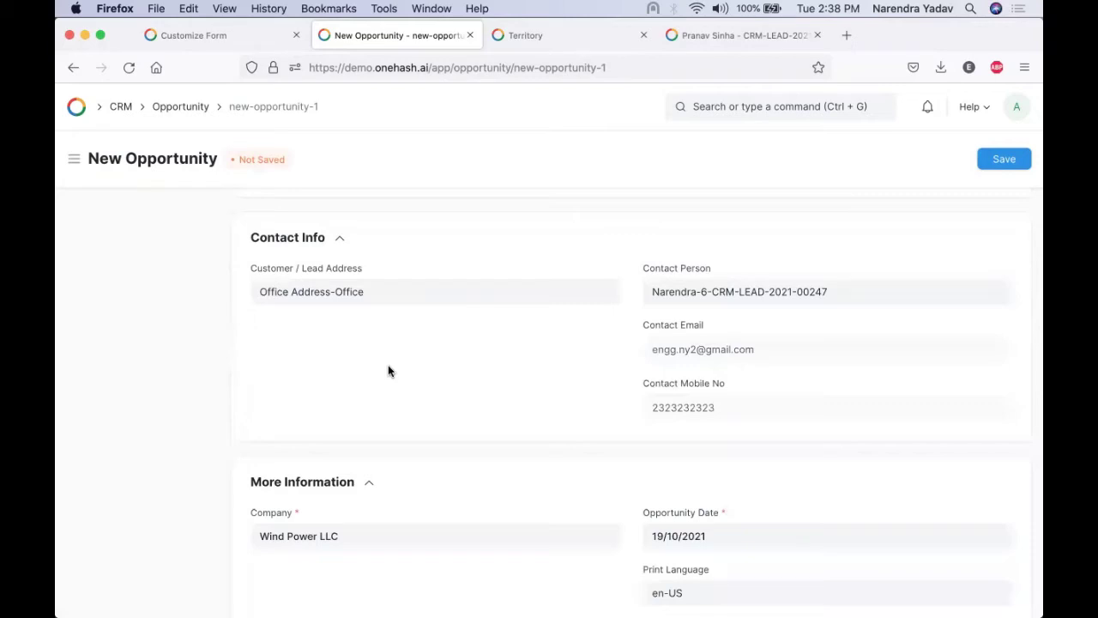
Save the opportunity, resave it with Sales Stage Needs Analysis, then search 'sales funn'
key(super+s)
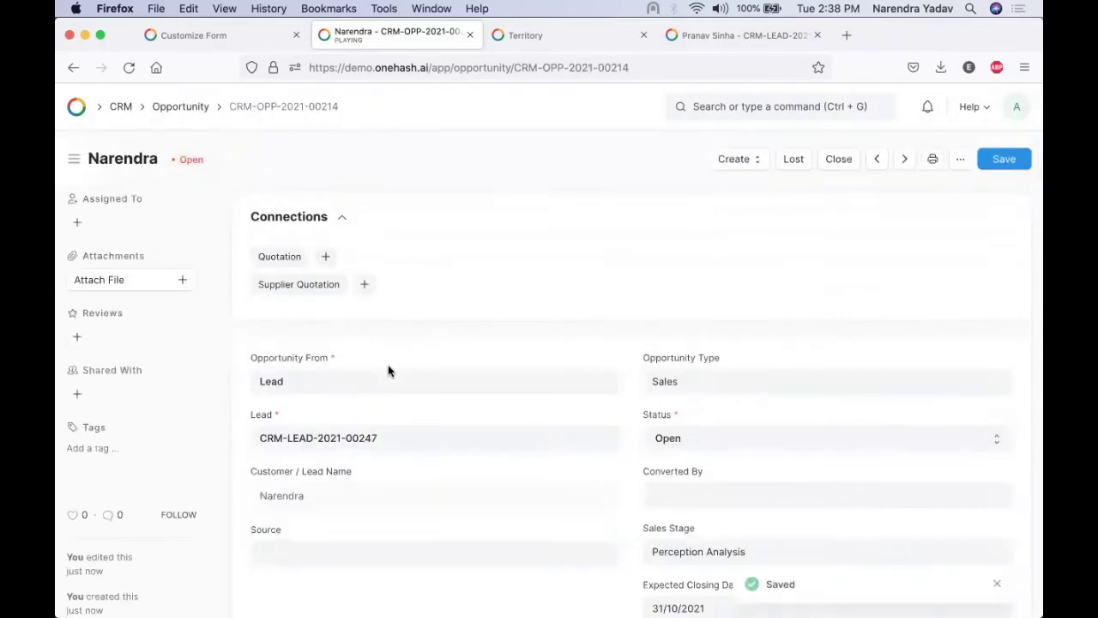
scroll(519, 347, down, 3)
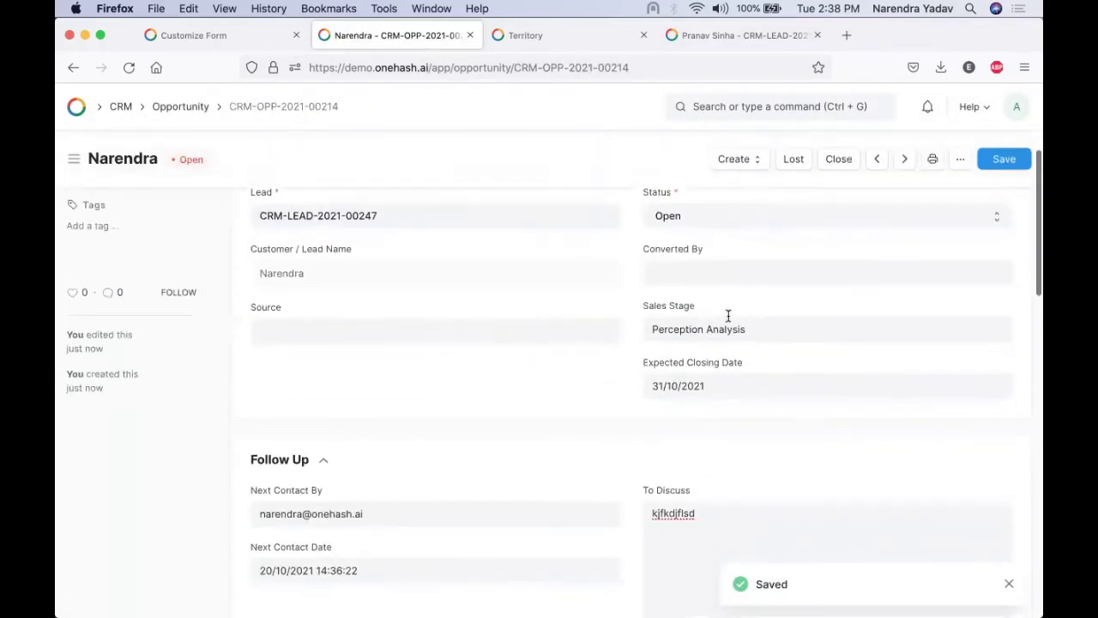
triple_click(755, 326)
key(BackSpace)
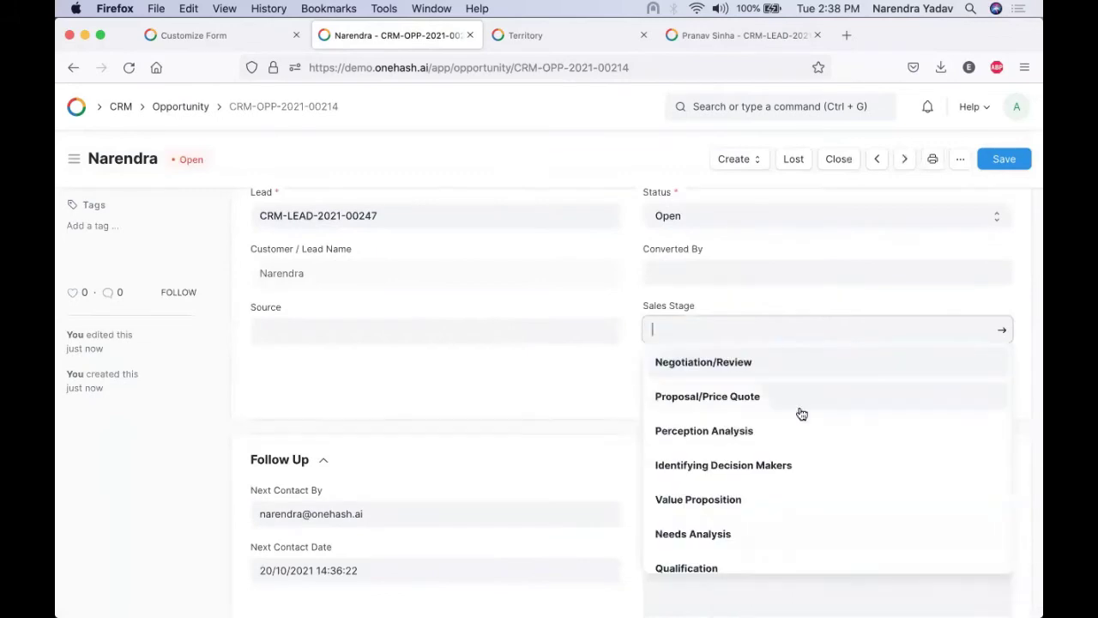
scroll(798, 420, down, 1)
click(721, 475)
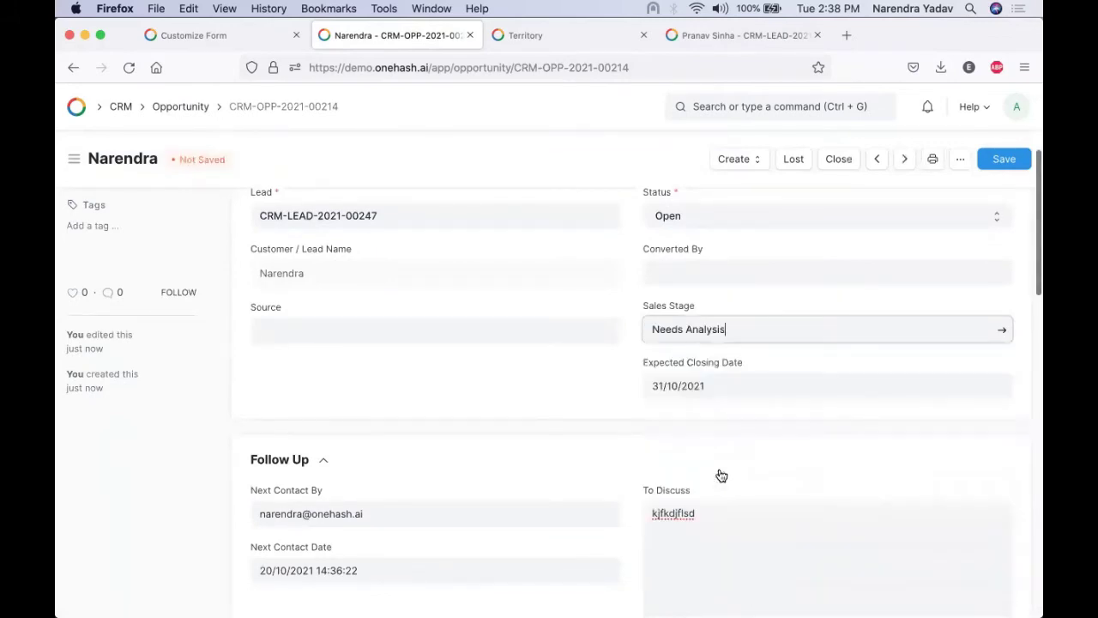
click(1005, 162)
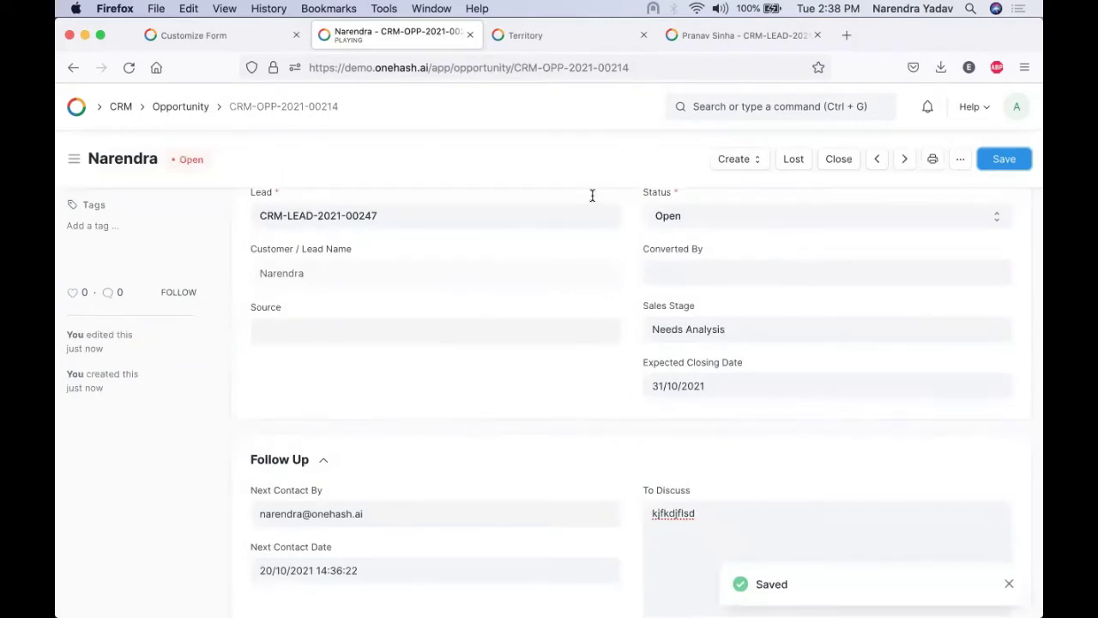
click(713, 106)
text(sales funn)
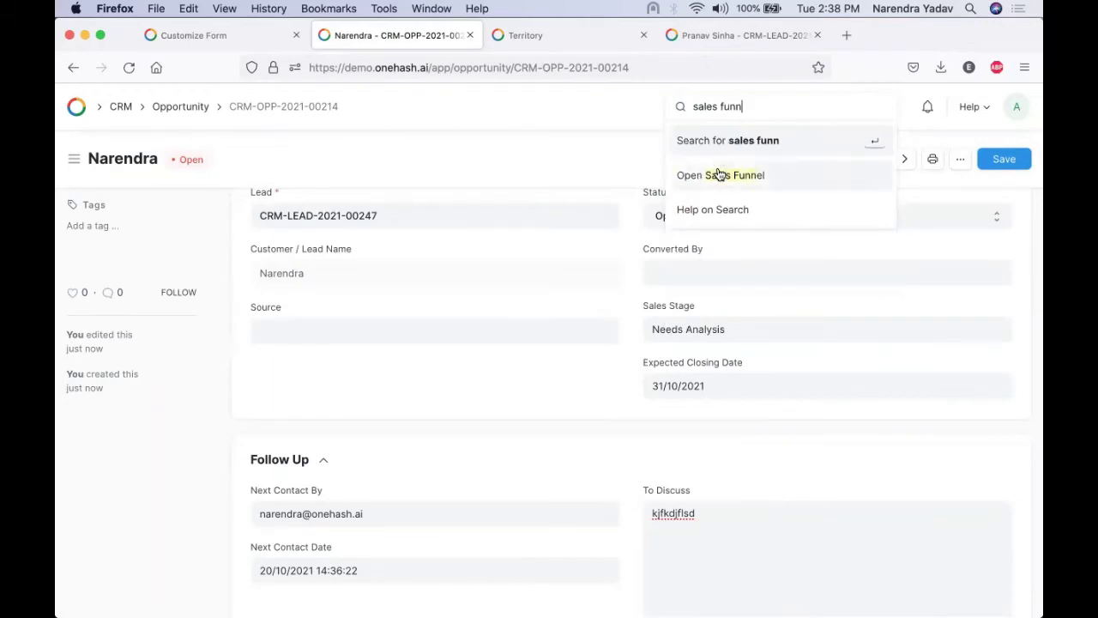
Open the Sales Funnel report and set its start date to 01/08/2021
click(721, 175)
click(626, 210)
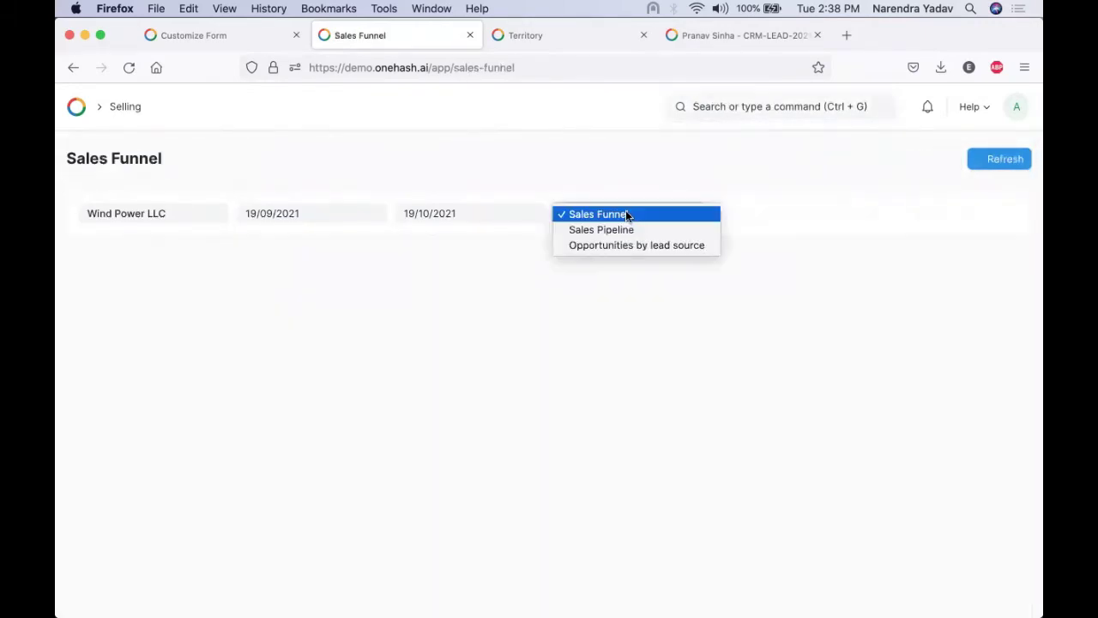
click(626, 213)
click(301, 214)
click(255, 250)
click(255, 250)
click(254, 303)
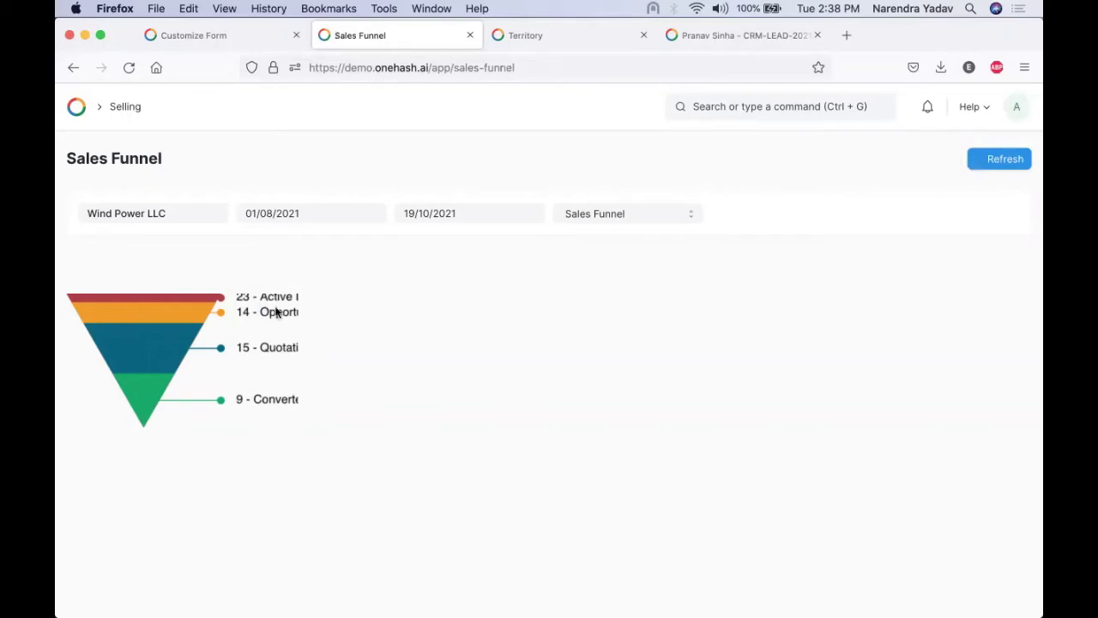
Change the report type to Sales Pipeline, then to Opportunities by lead source
click(612, 214)
click(612, 228)
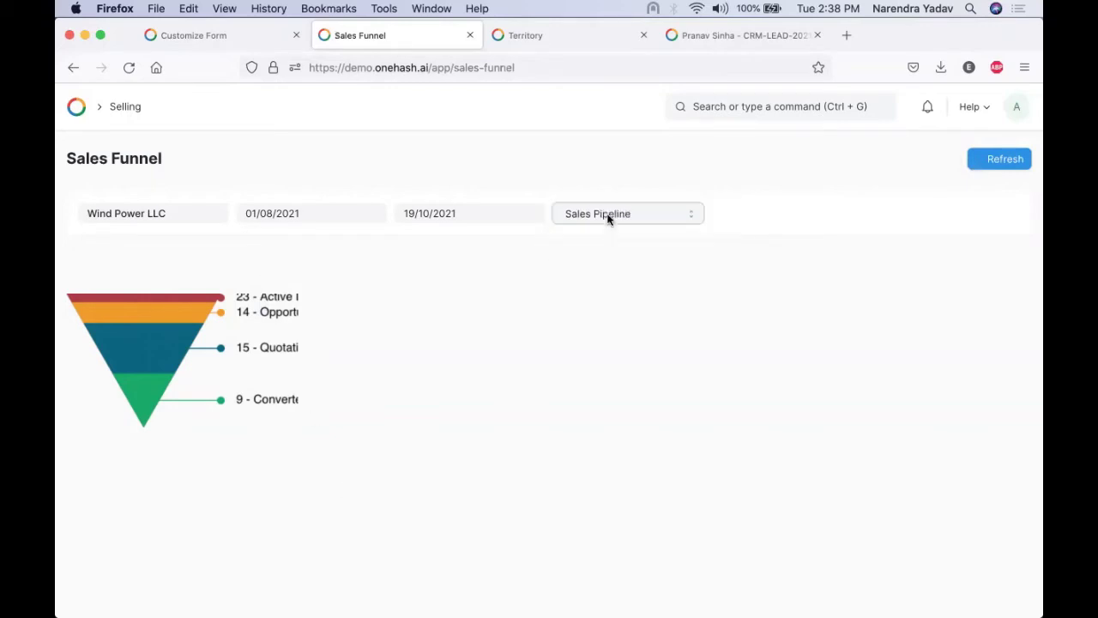
click(608, 216)
click(607, 215)
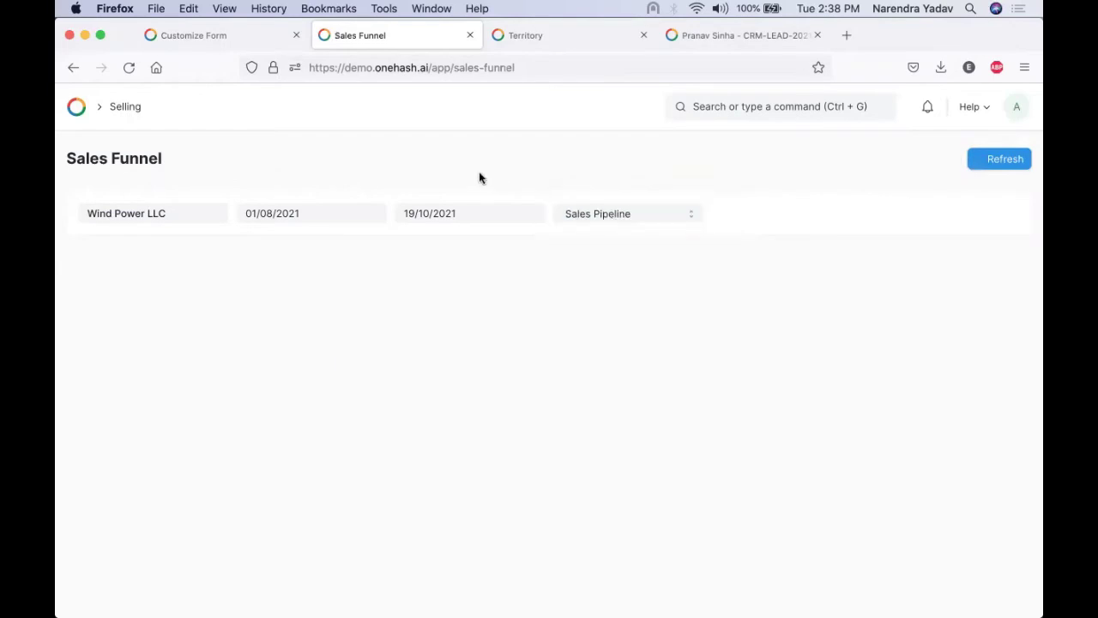
click(633, 214)
click(616, 230)
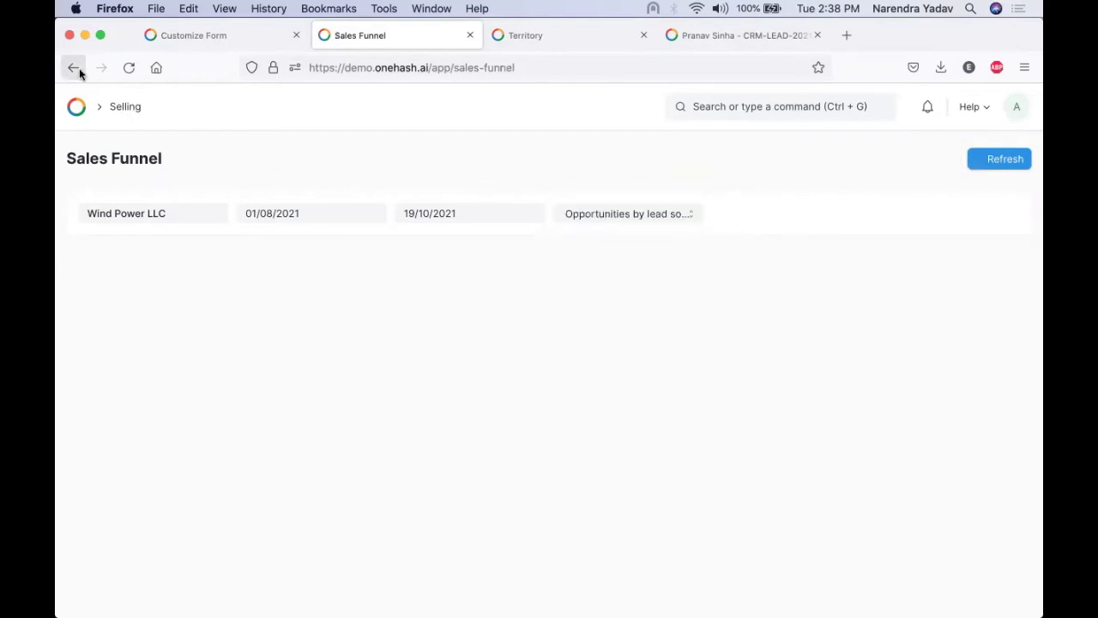
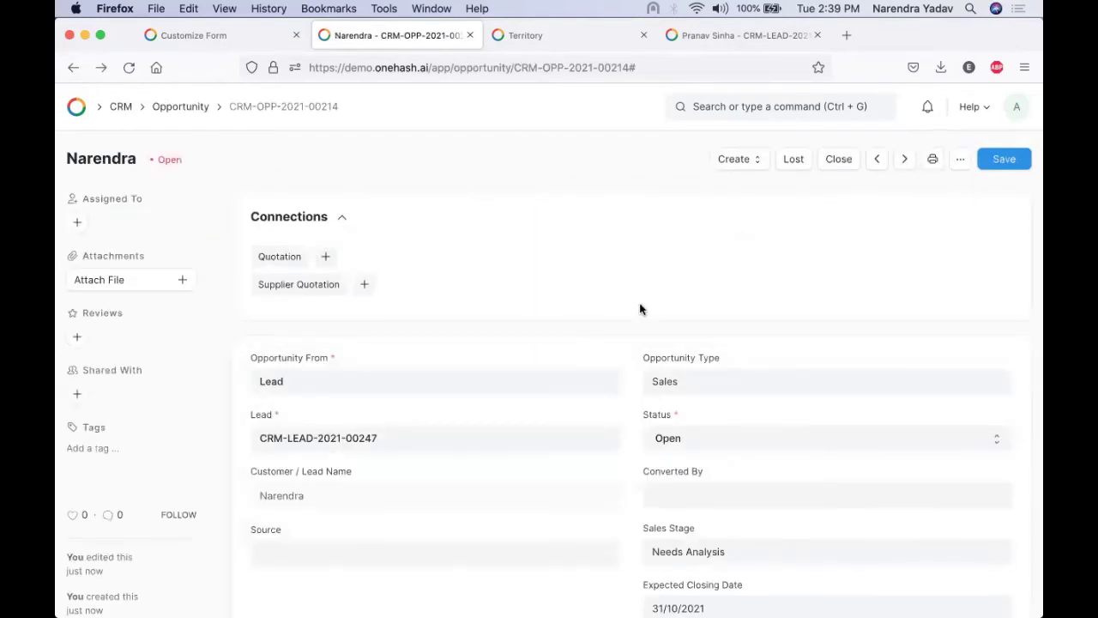
Review the opportunity form and open its Create dropdown of document options
scroll(641, 309, down, 3)
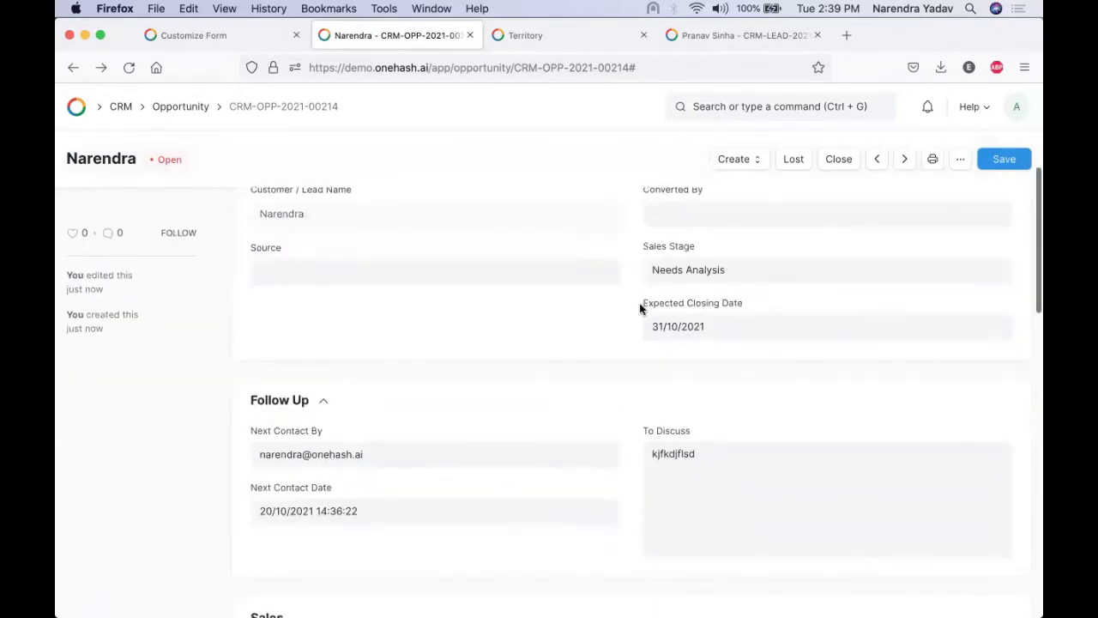
scroll(641, 309, up, 3)
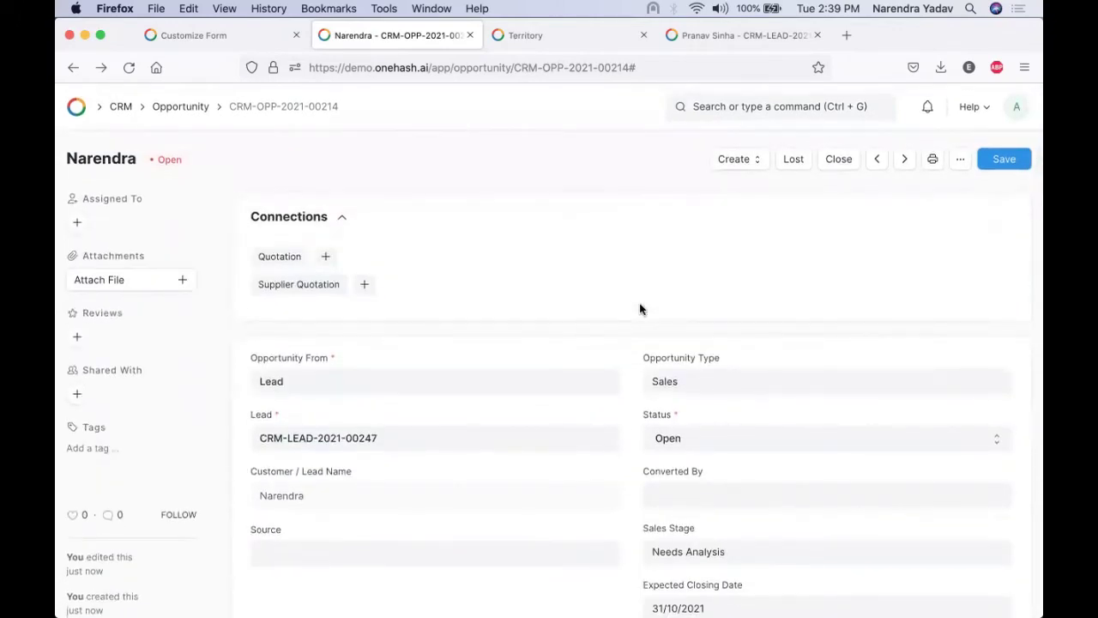
scroll(641, 309, down, 2)
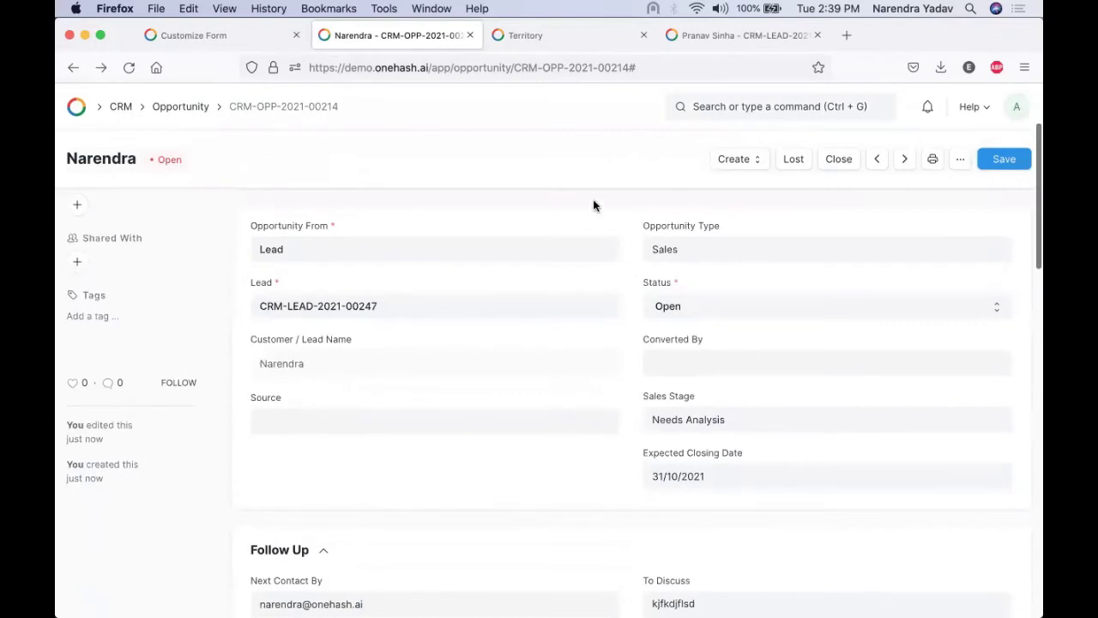
scroll(593, 199, up, 2)
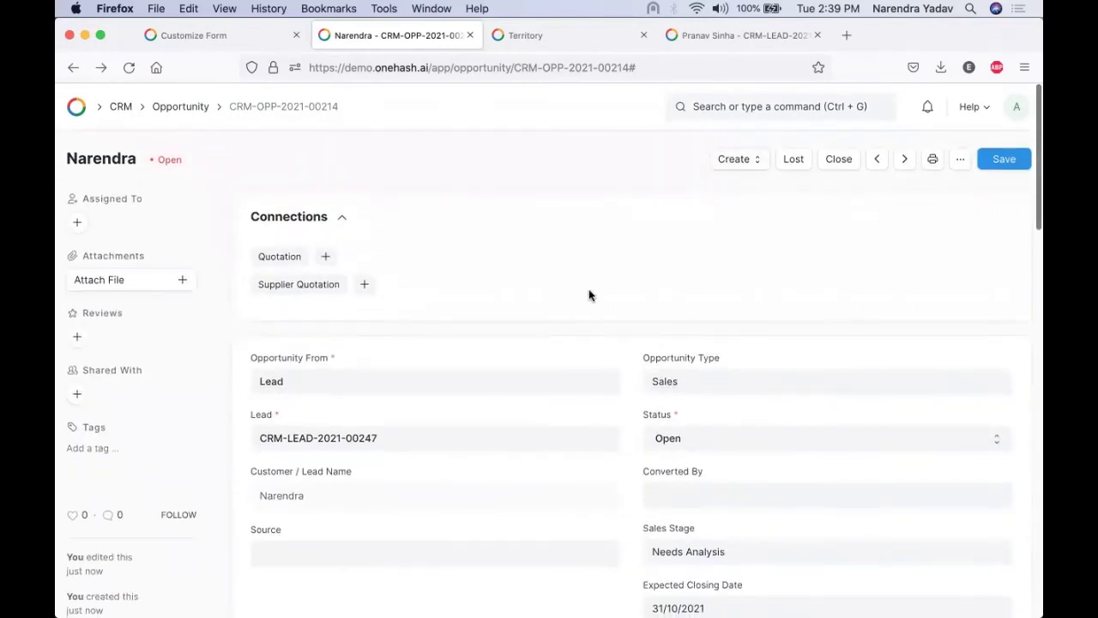
scroll(589, 295, down, 10)
scroll(589, 294, down, 4)
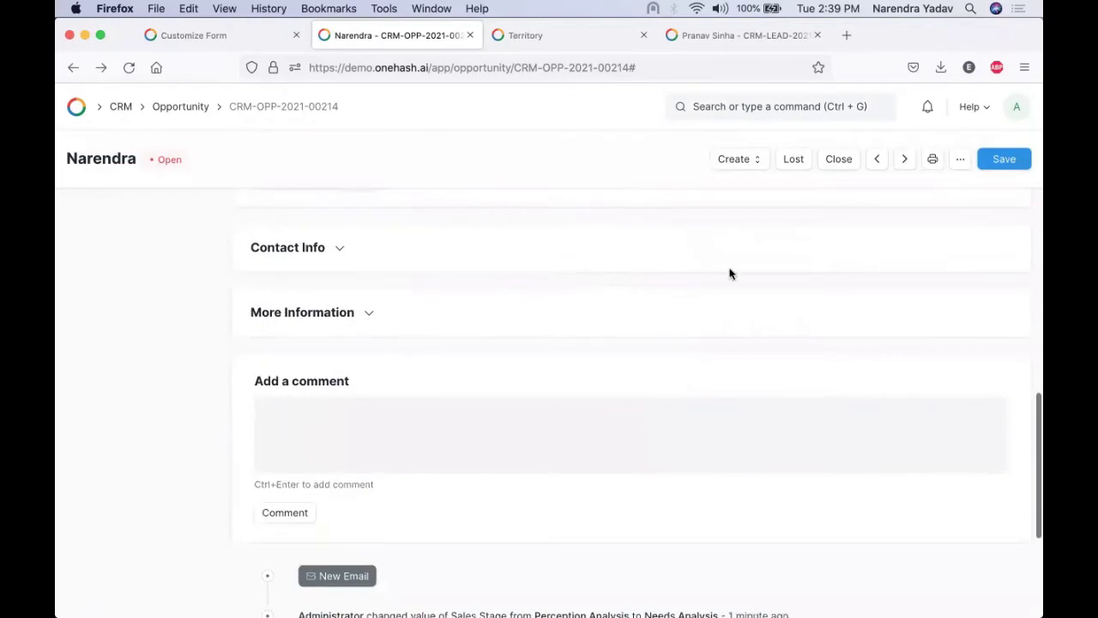
scroll(696, 275, up, 15)
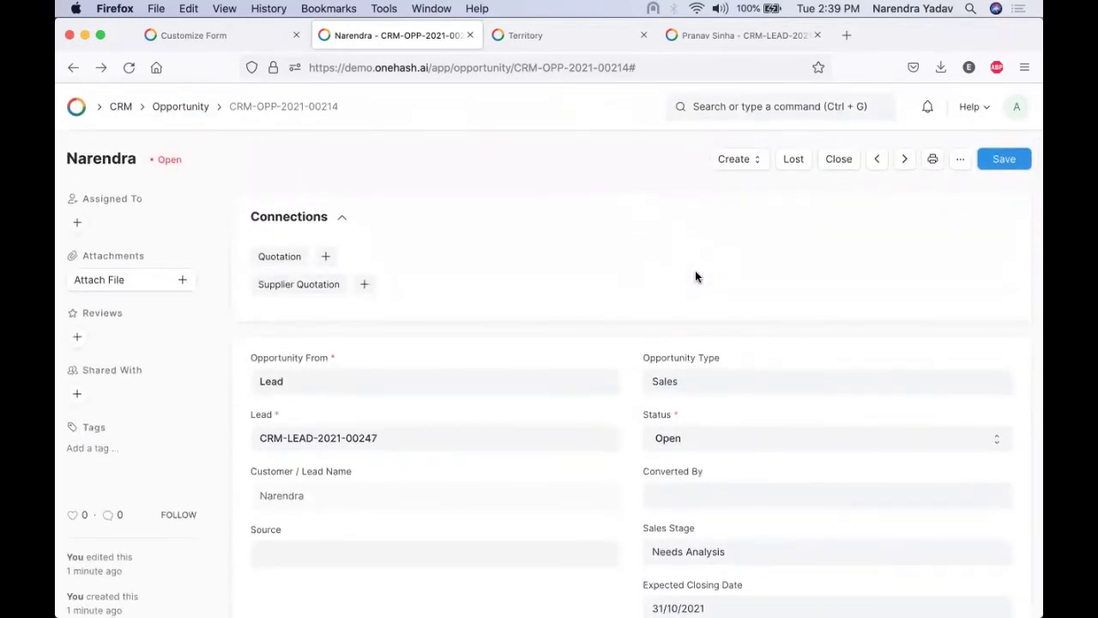
click(738, 163)
Create a quotation from the opportunity with Valid Till set to 26/01/2022
click(764, 252)
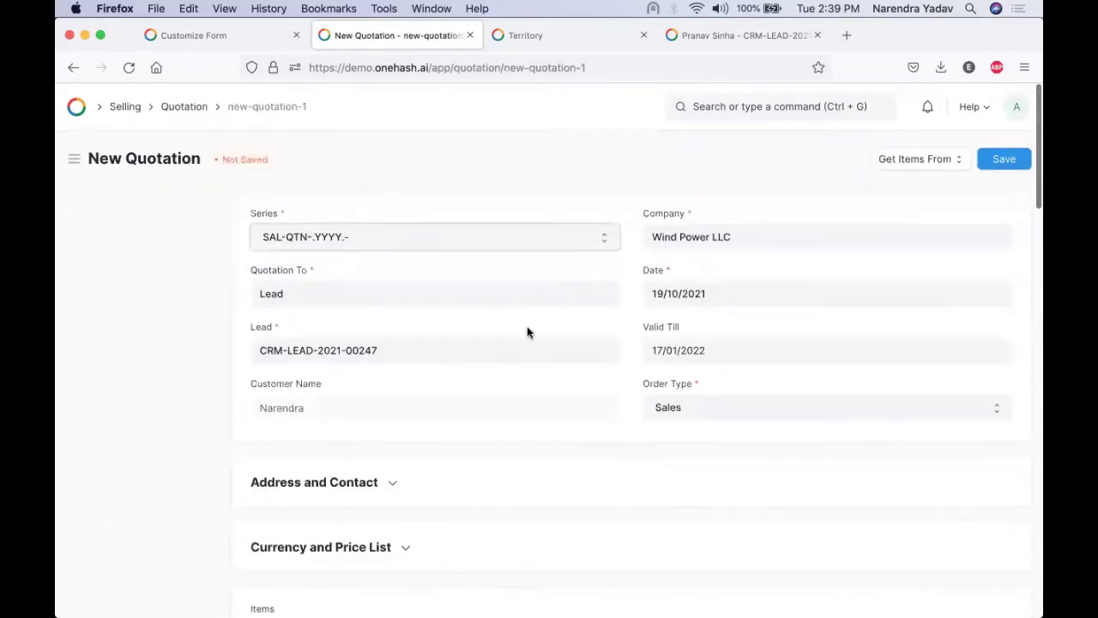
scroll(527, 326, down, 3)
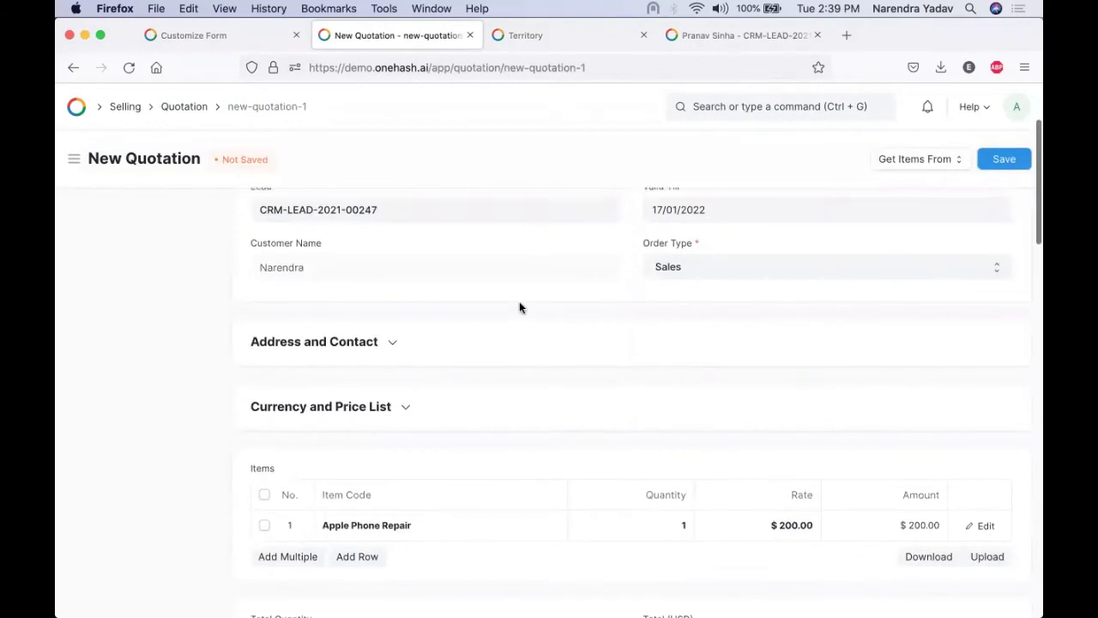
scroll(520, 309, up, 3)
click(742, 351)
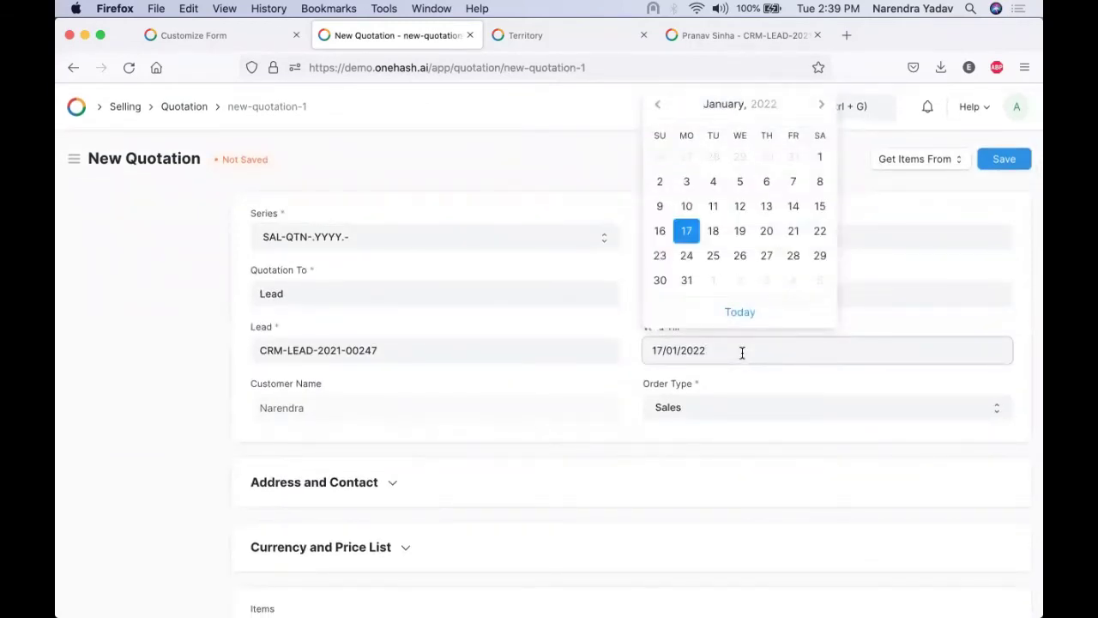
click(742, 256)
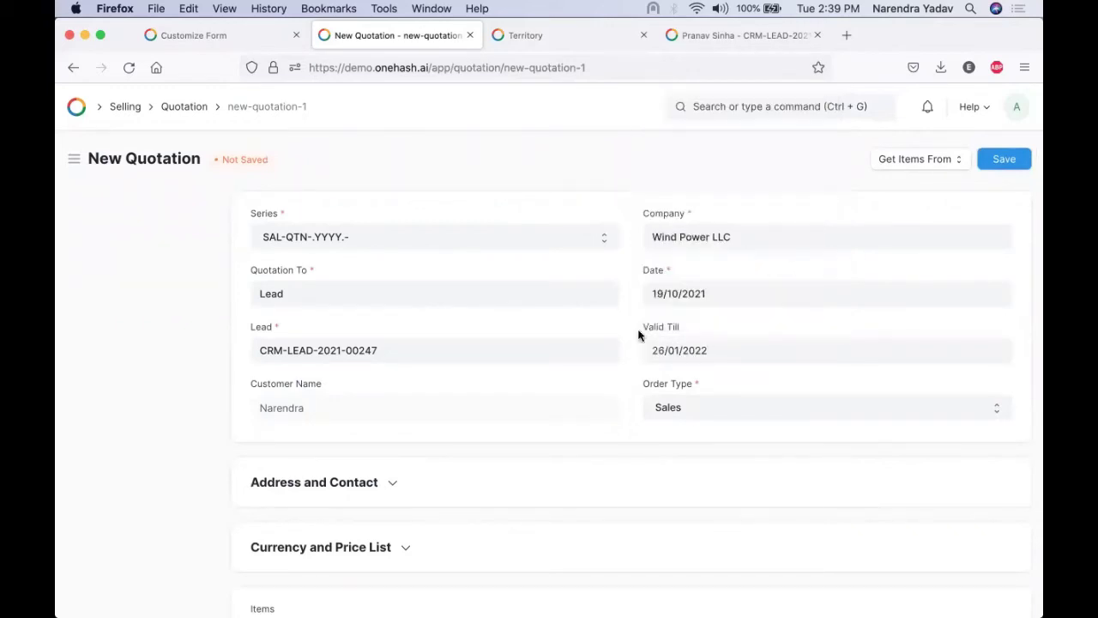
Expand the quotation's Address and Contact and Currency and Price List sections
scroll(522, 313, down, 4)
click(328, 287)
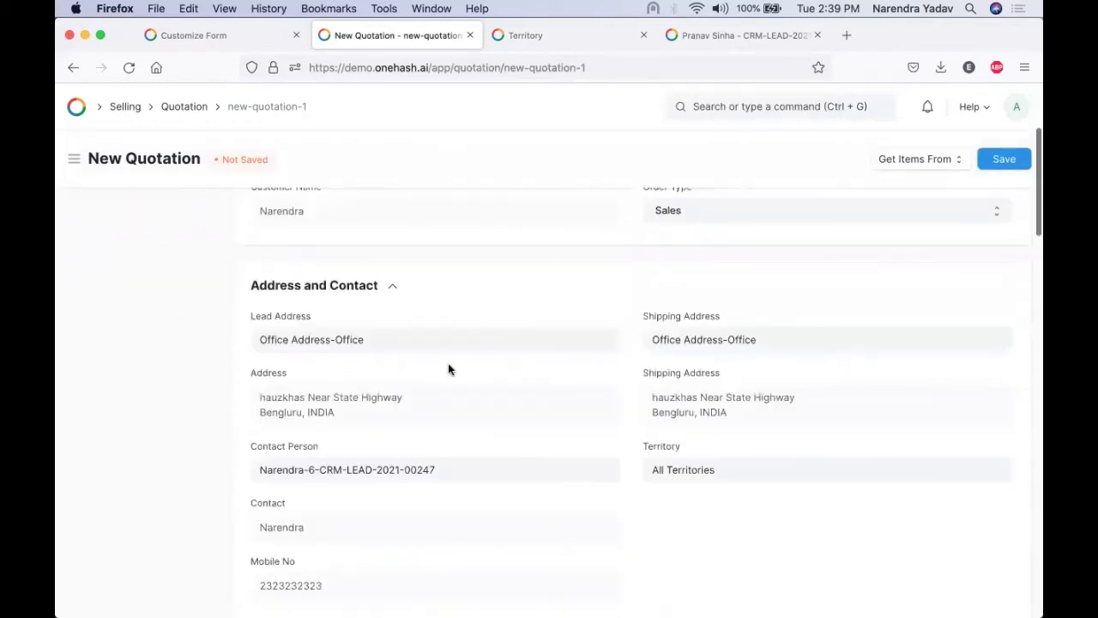
scroll(523, 363, down, 3)
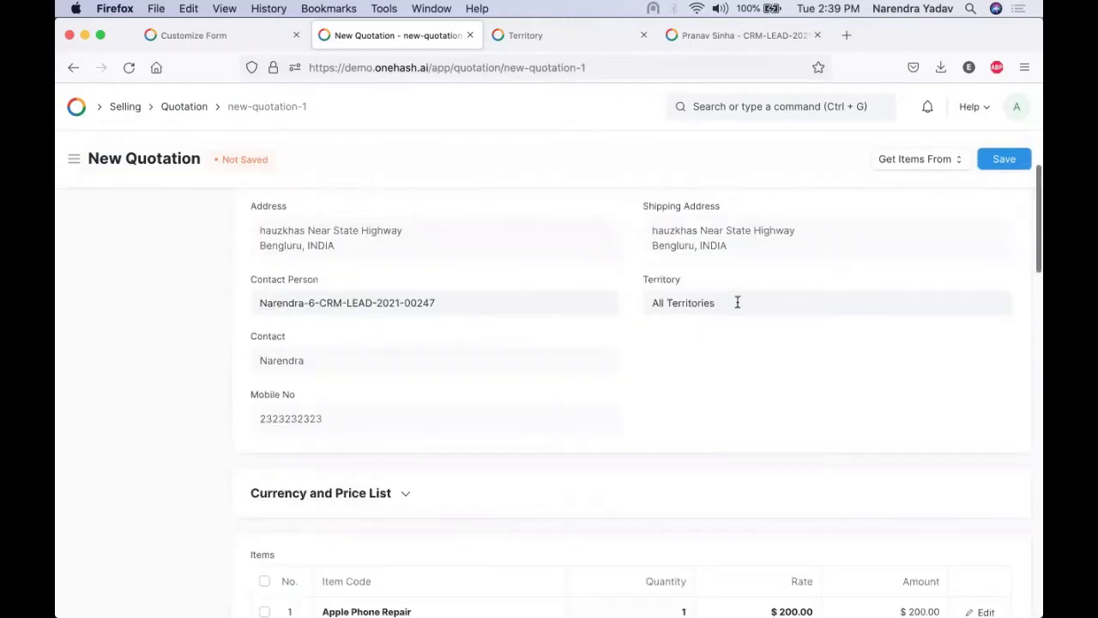
scroll(400, 364, down, 4)
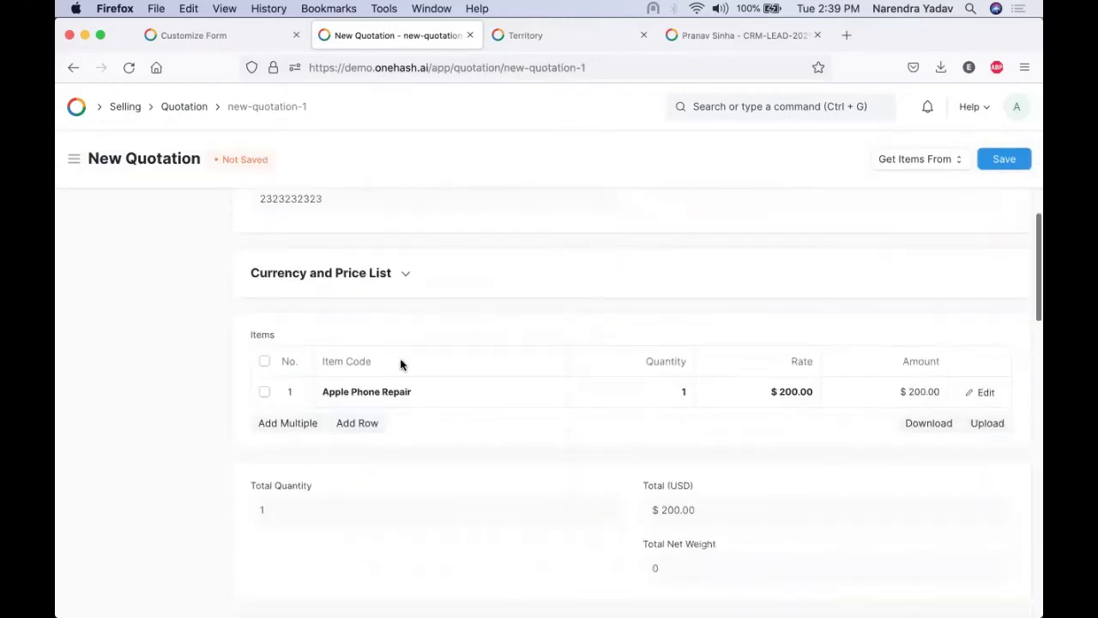
click(363, 283)
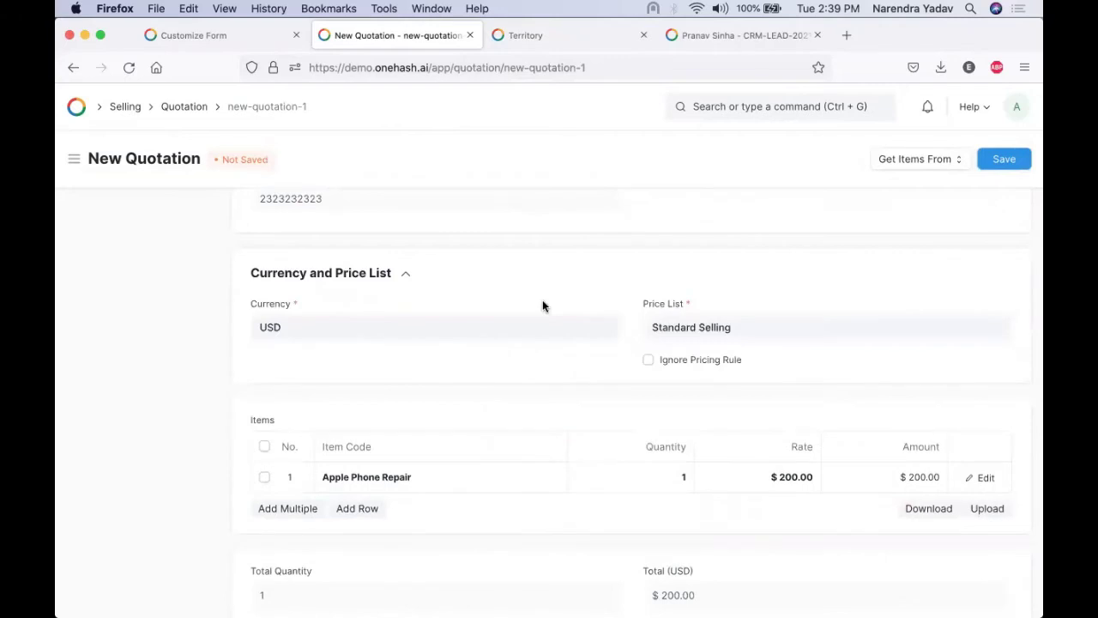
scroll(542, 306, down, 2)
scroll(329, 283, up, 1)
Change the quotation currency from USD to INR and review the exchange rate settings
click(304, 266)
double_click(305, 266)
key(BackSpace)
text(inr)
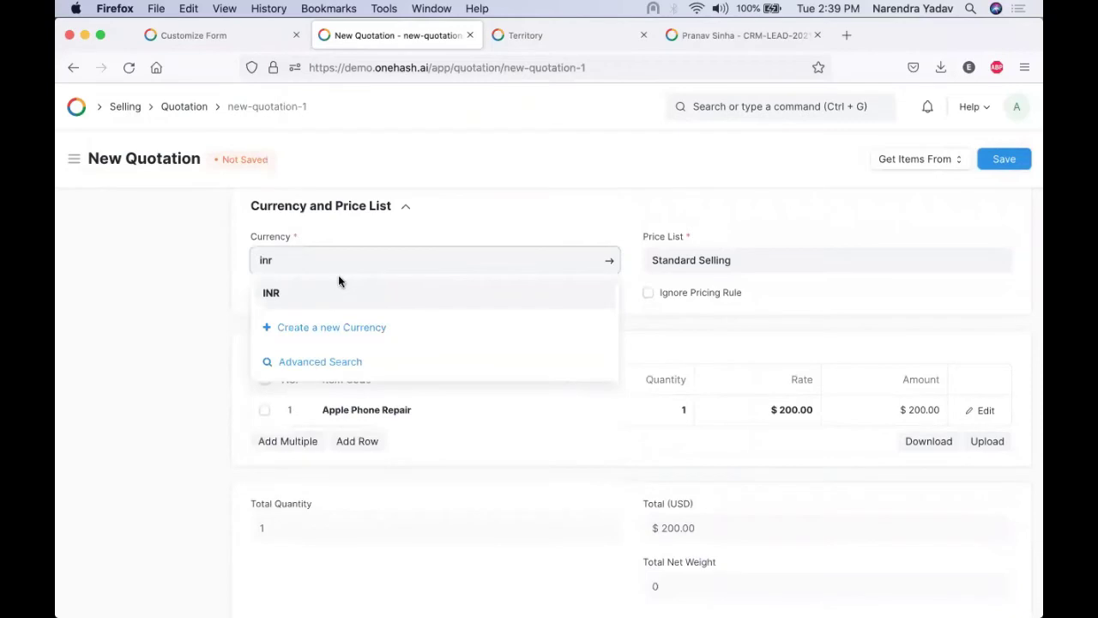
click(345, 292)
scroll(346, 292, down, 5)
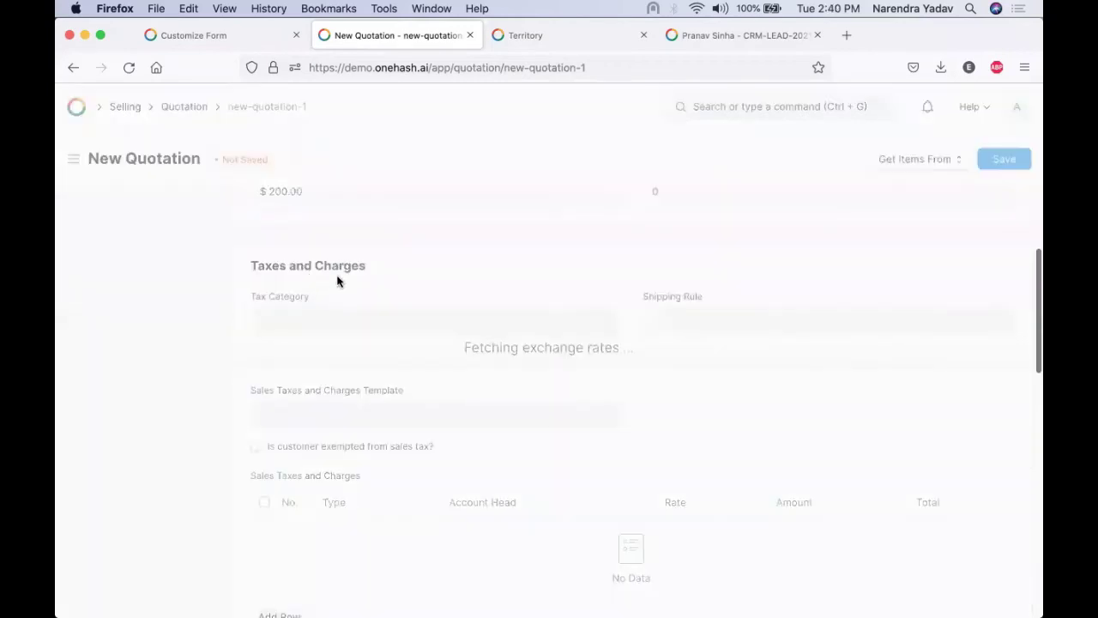
scroll(427, 343, up, 5)
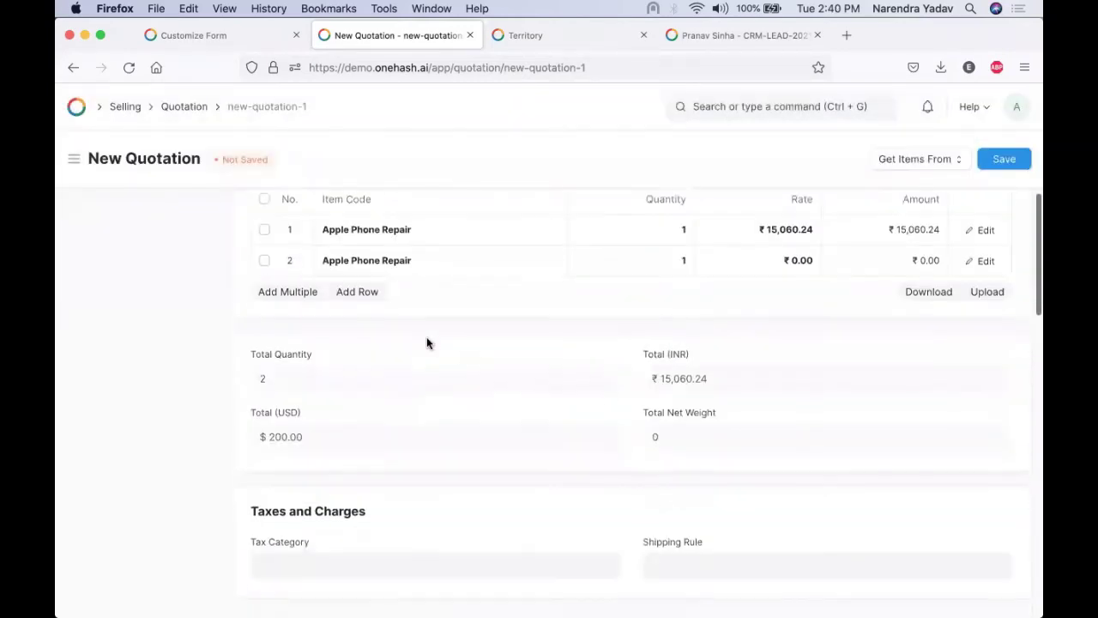
scroll(427, 343, up, 3)
click(302, 364)
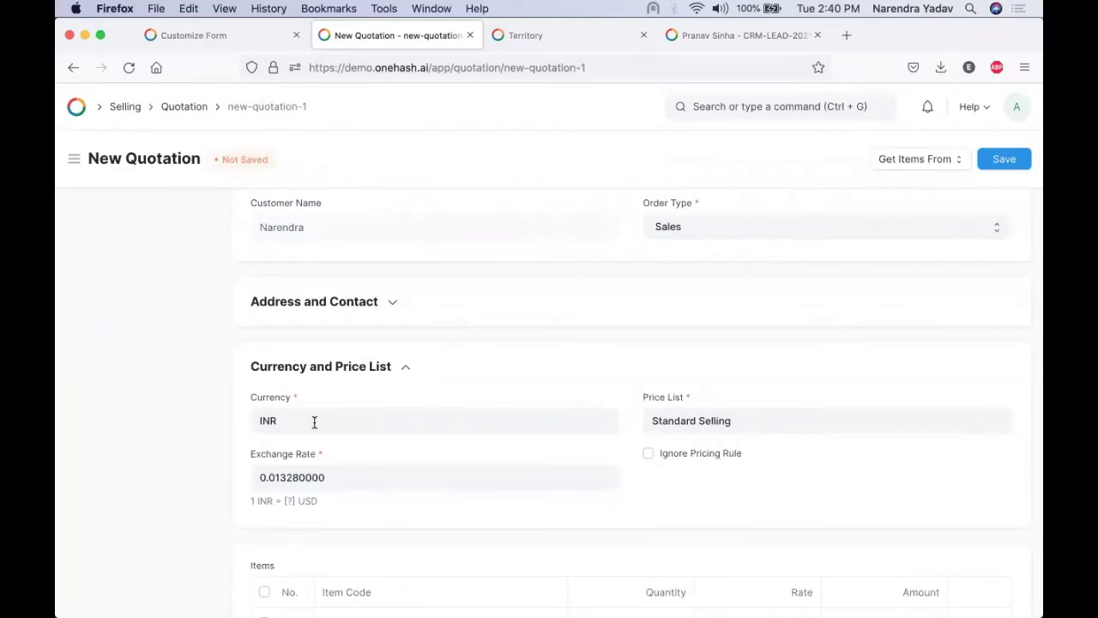
scroll(473, 429, down, 5)
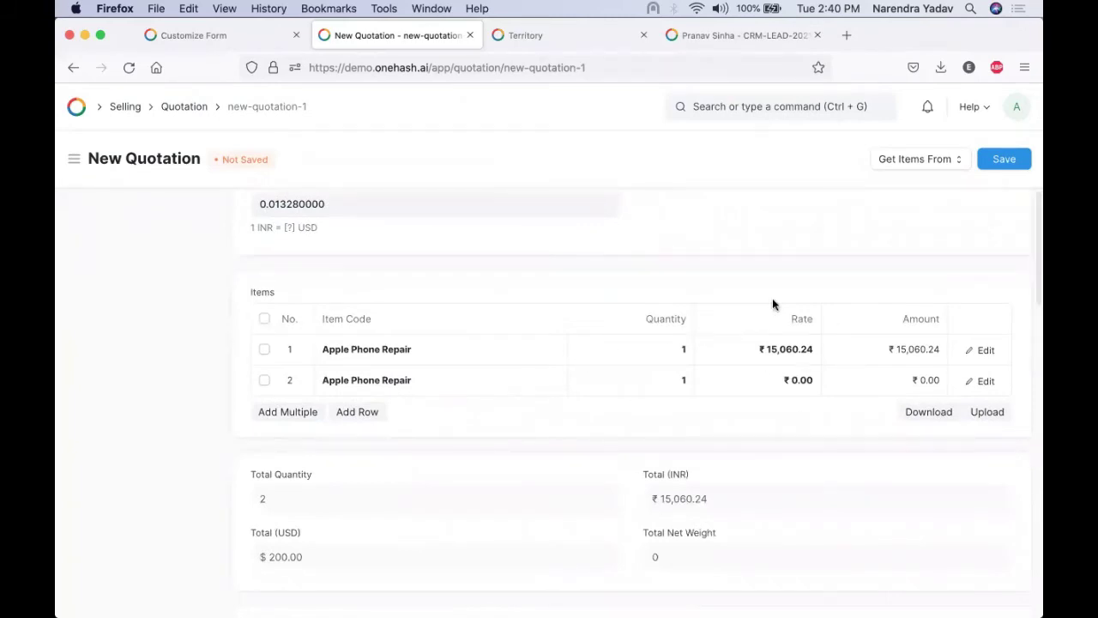
scroll(590, 352, down, 4)
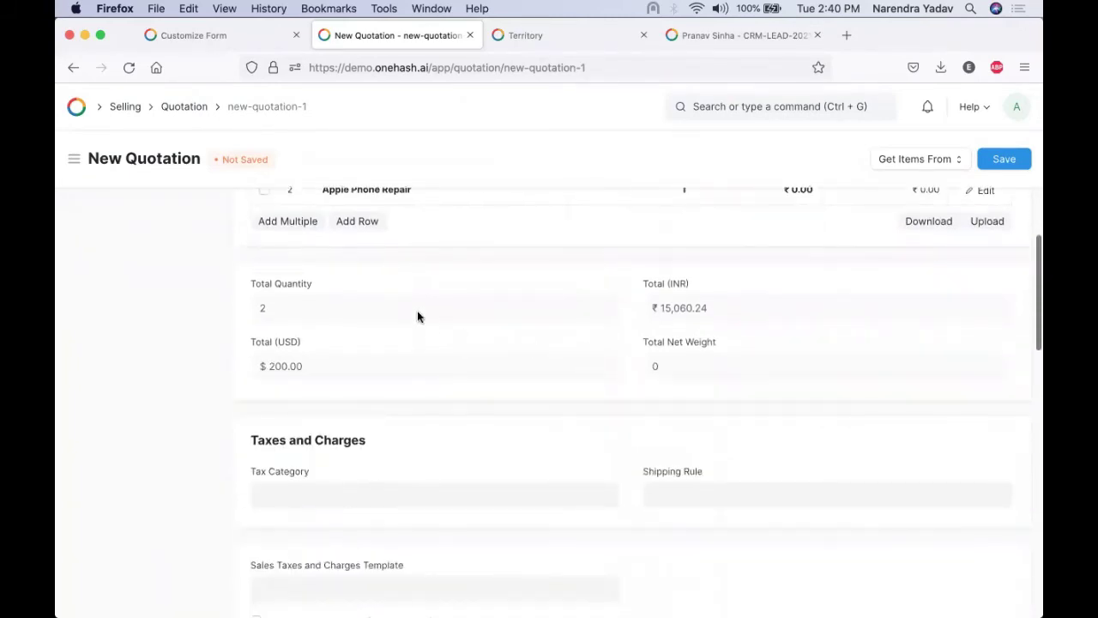
scroll(497, 316, down, 3)
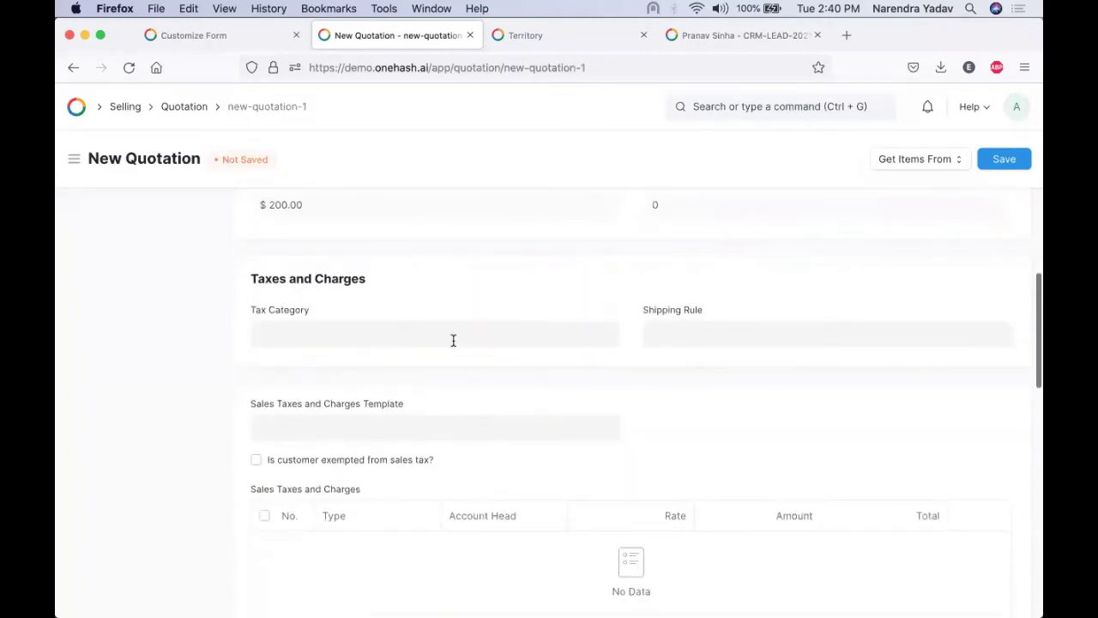
Apply the US ST 6.25% - WPL sales taxes and charges template to the quotation
click(384, 421)
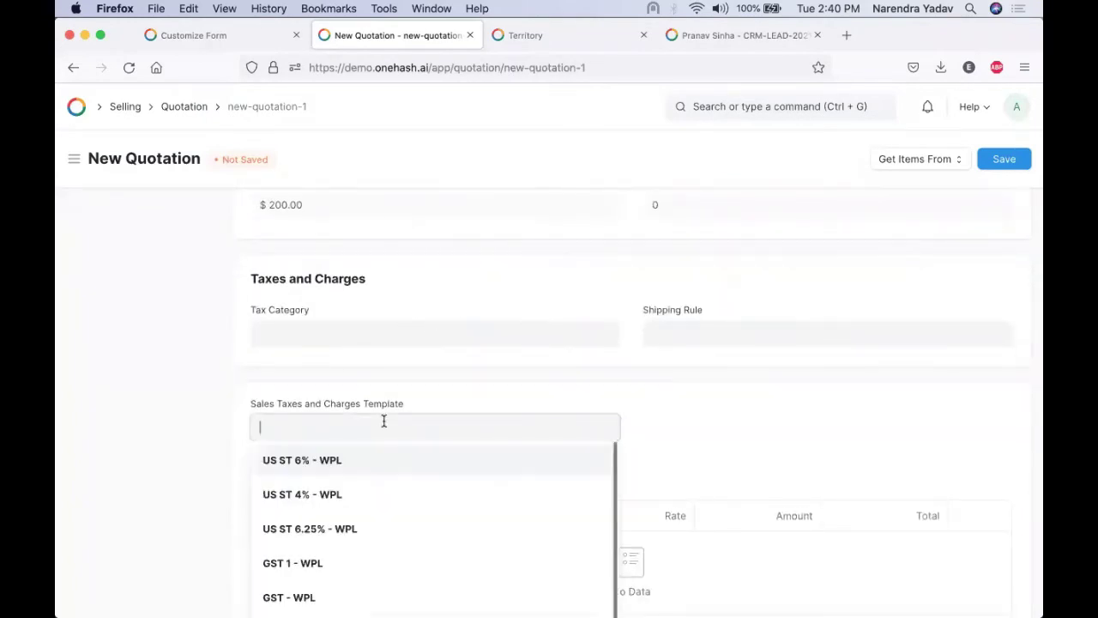
scroll(384, 422, down, 2)
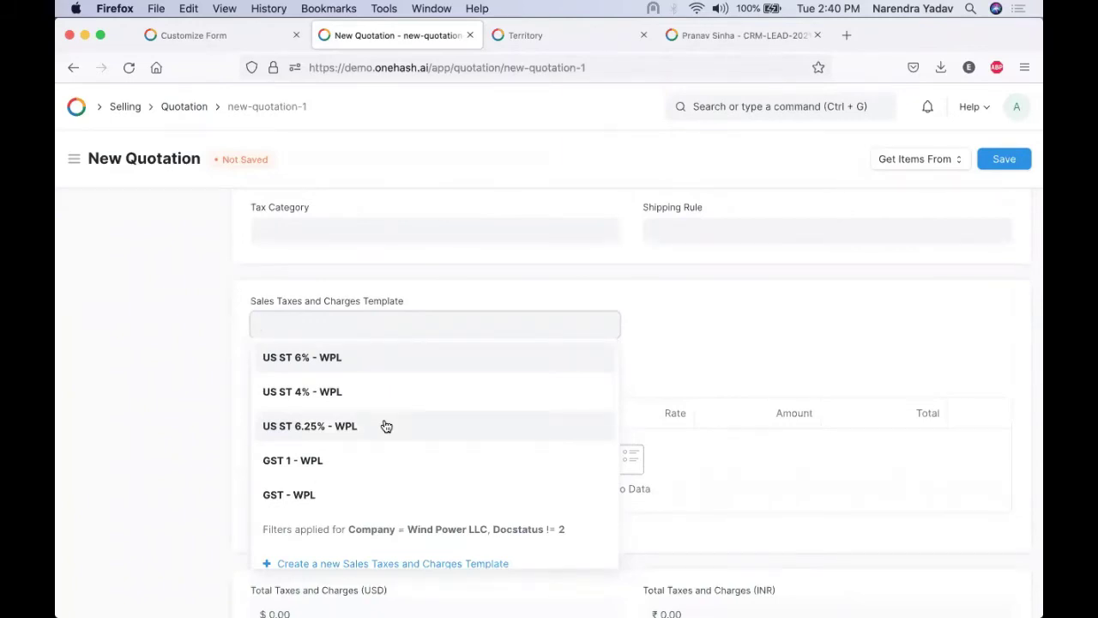
click(386, 426)
scroll(384, 422, down, 3)
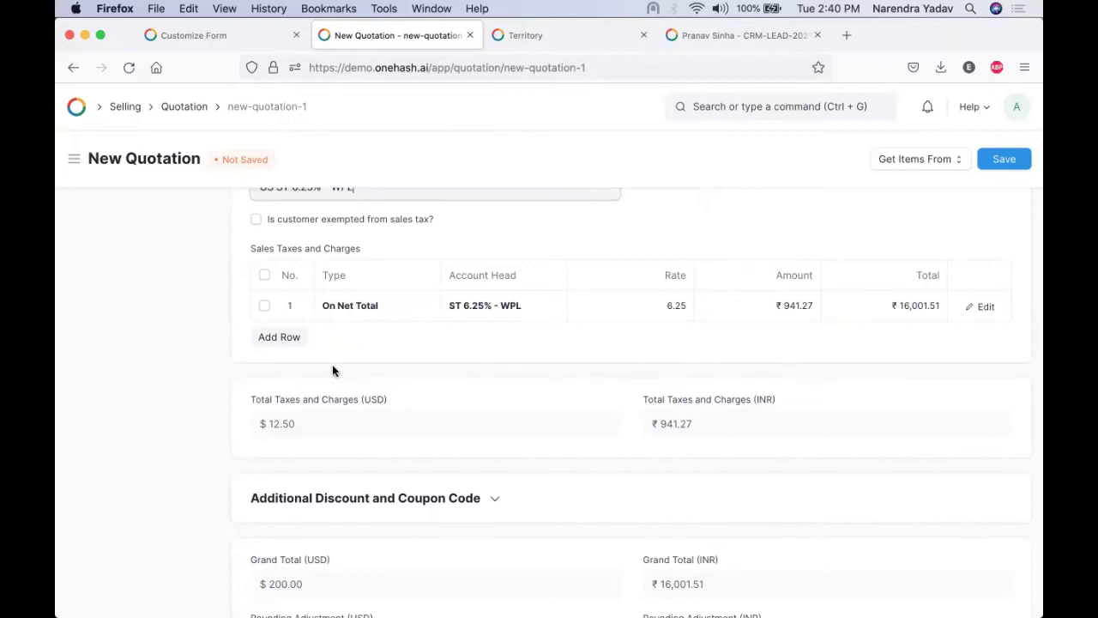
Add a second tax row: an Actual 100.00 charge to Freight and Forwarding
click(280, 344)
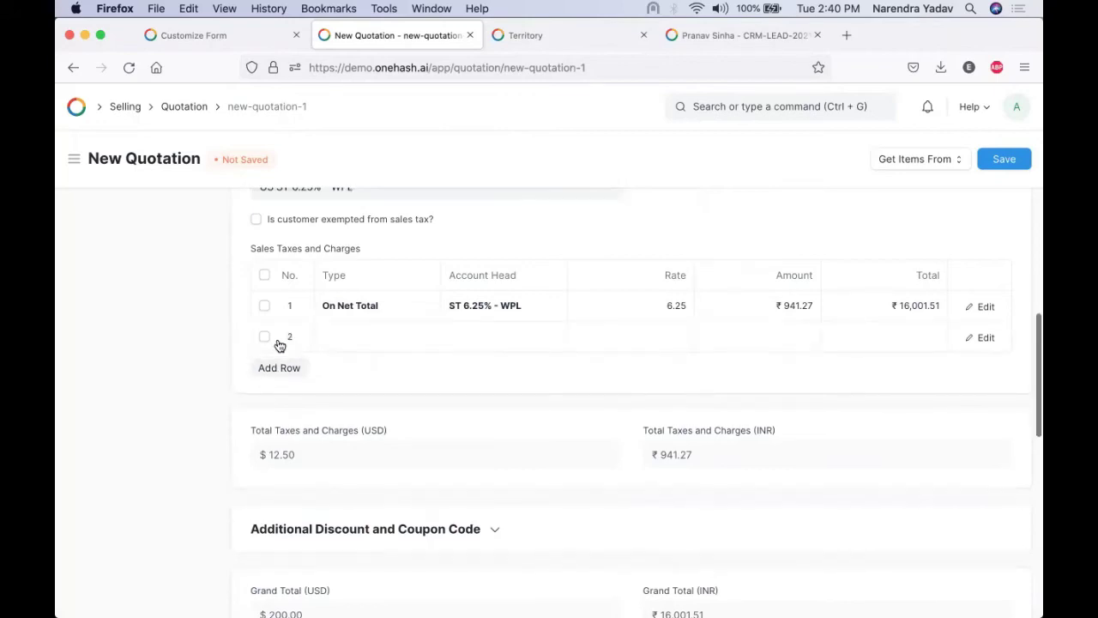
click(379, 337)
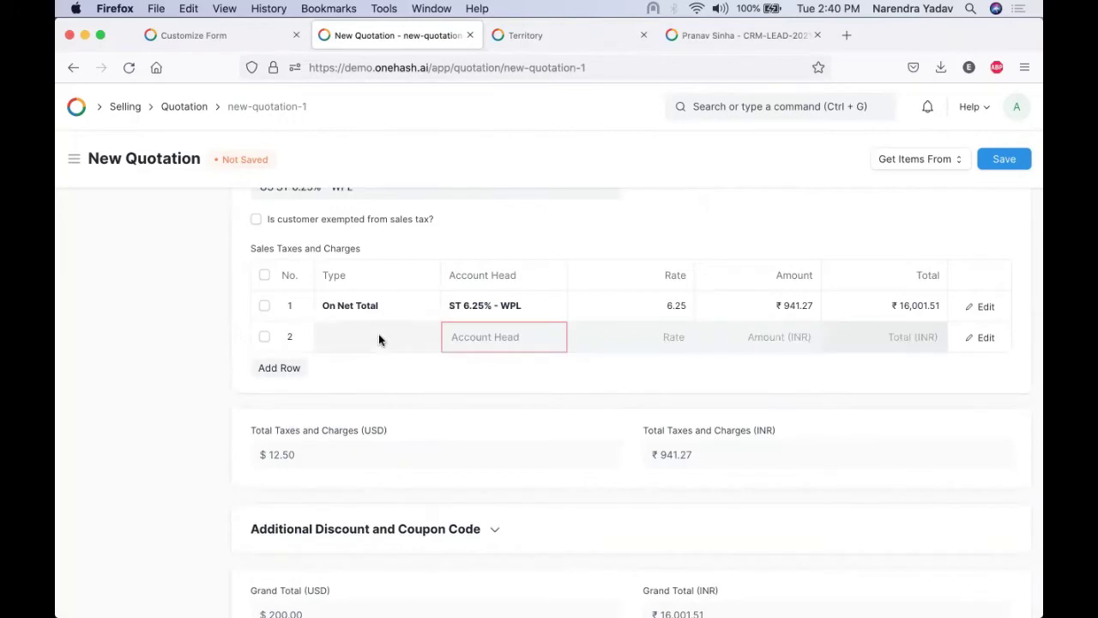
click(378, 337)
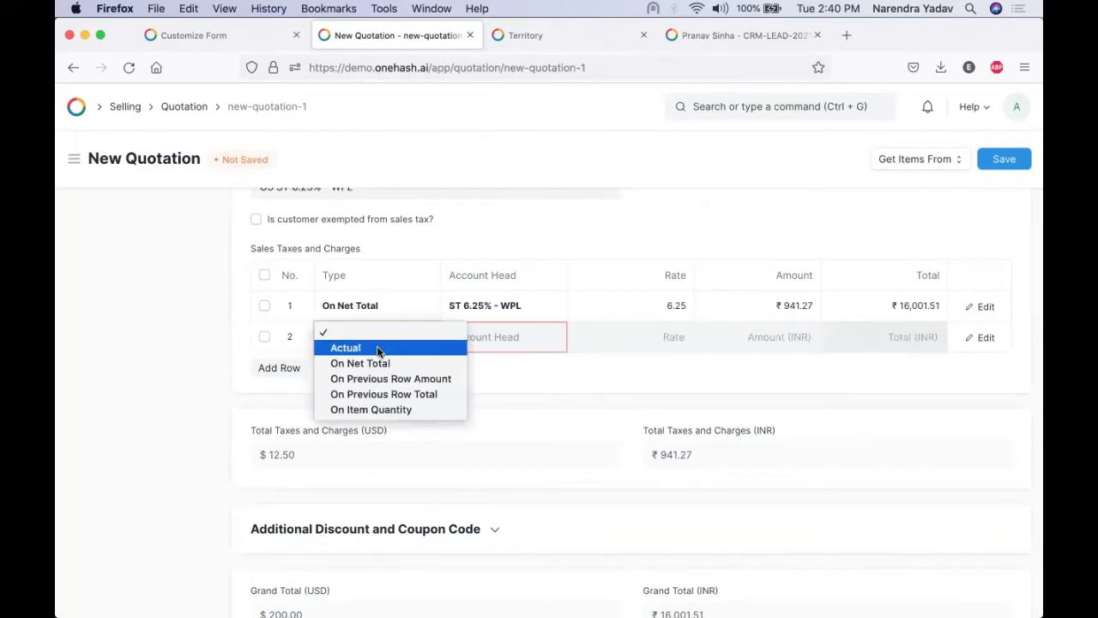
click(377, 347)
click(507, 334)
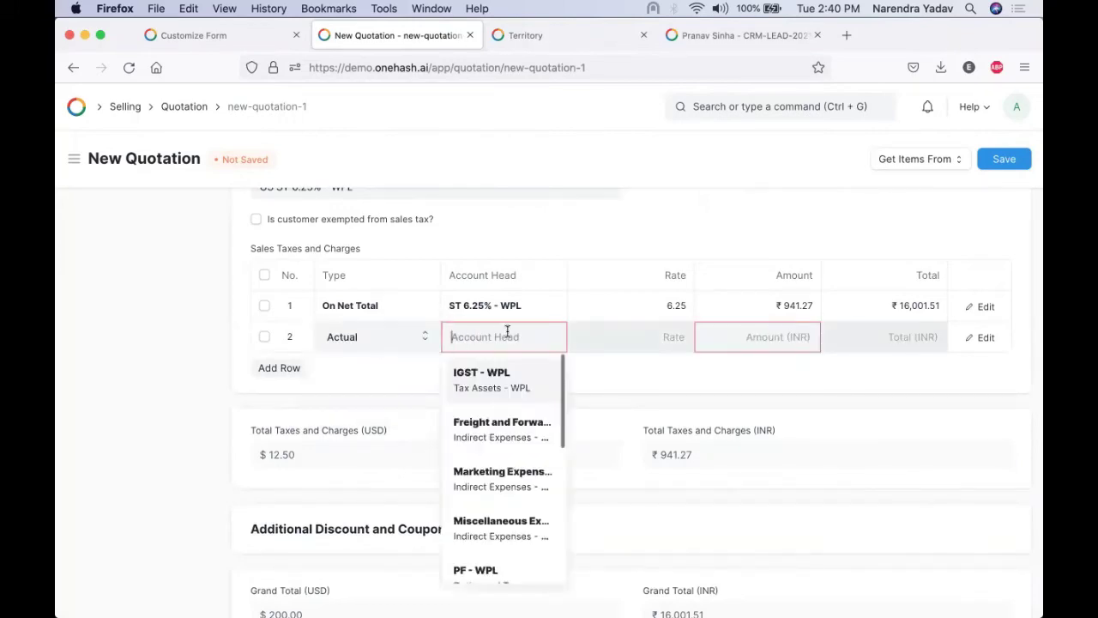
click(499, 438)
click(772, 337)
text(100)
click(772, 383)
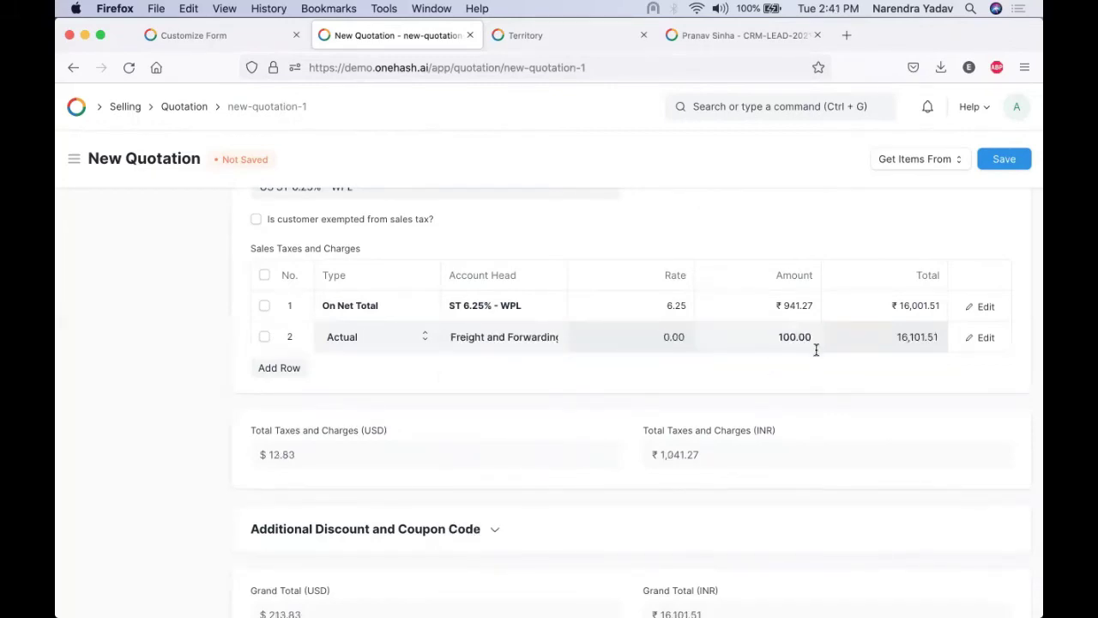
Make the freight row On Previous Row Amount with Reference Row # 1 and rate 10
click(393, 338)
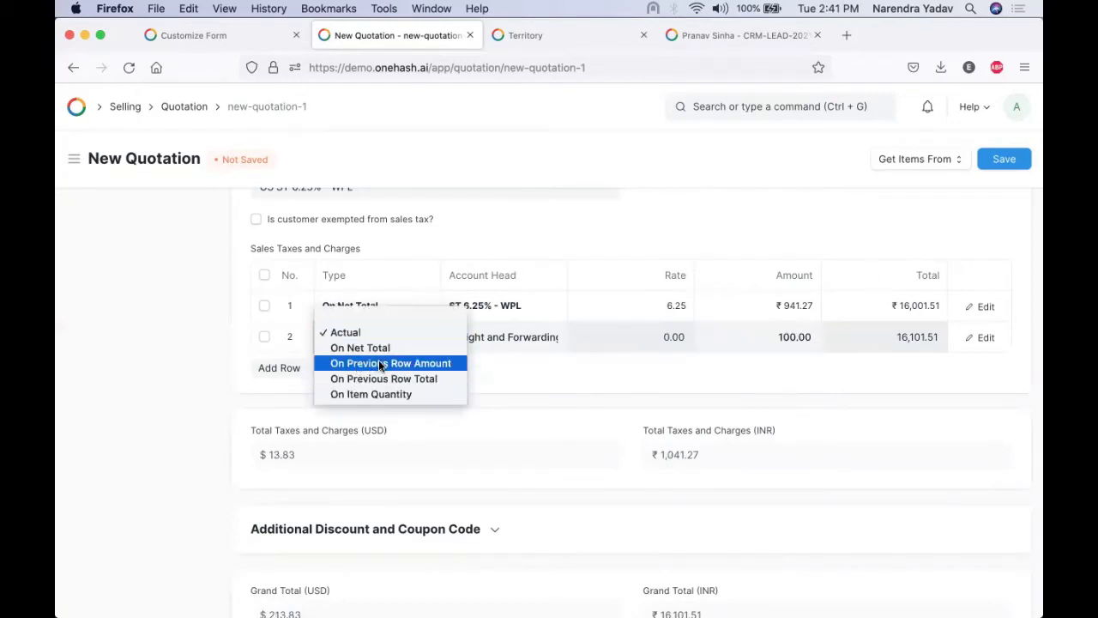
click(380, 363)
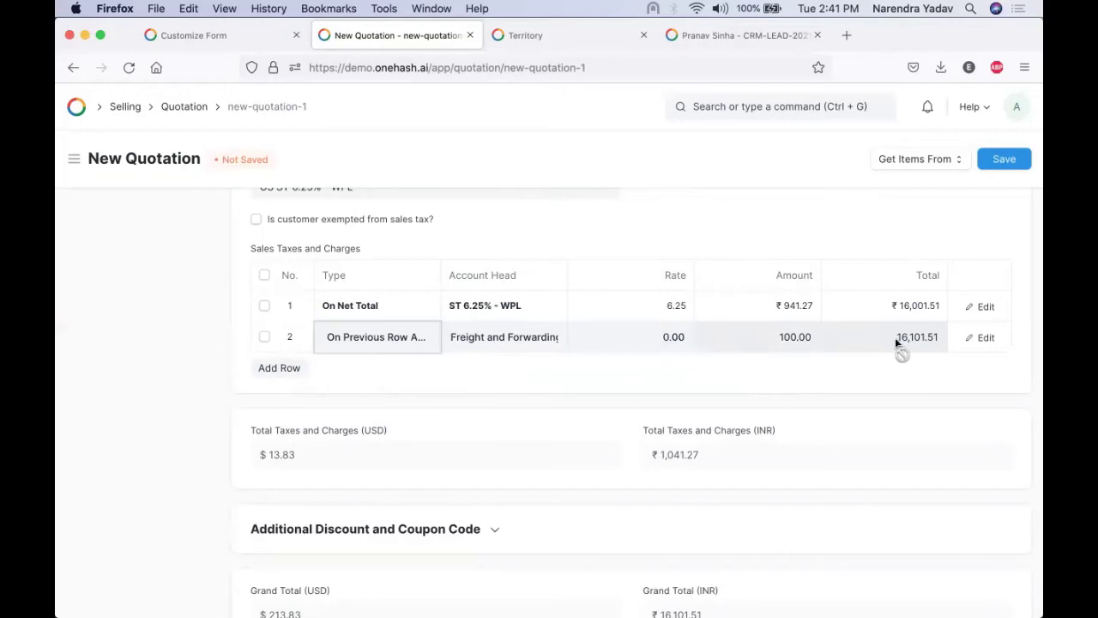
click(984, 338)
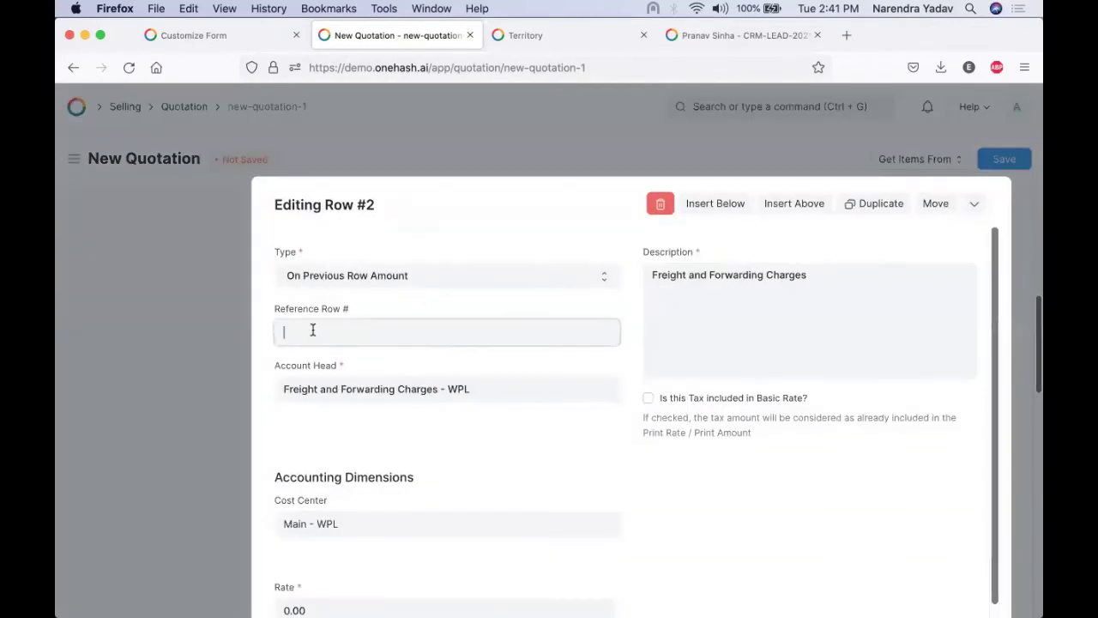
text(1)
click(375, 427)
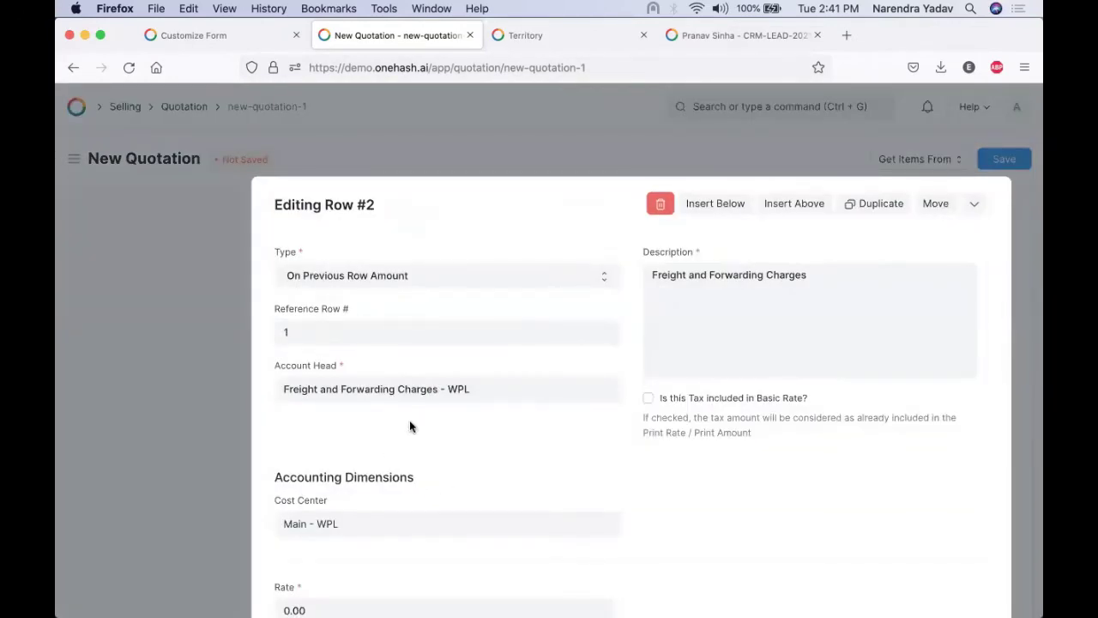
scroll(409, 427, down, 3)
click(318, 475)
text(10)
click(137, 446)
Expand the Additional Discount and Coupon Code section of the quotation
scroll(653, 368, up, 4)
scroll(569, 421, down, 1)
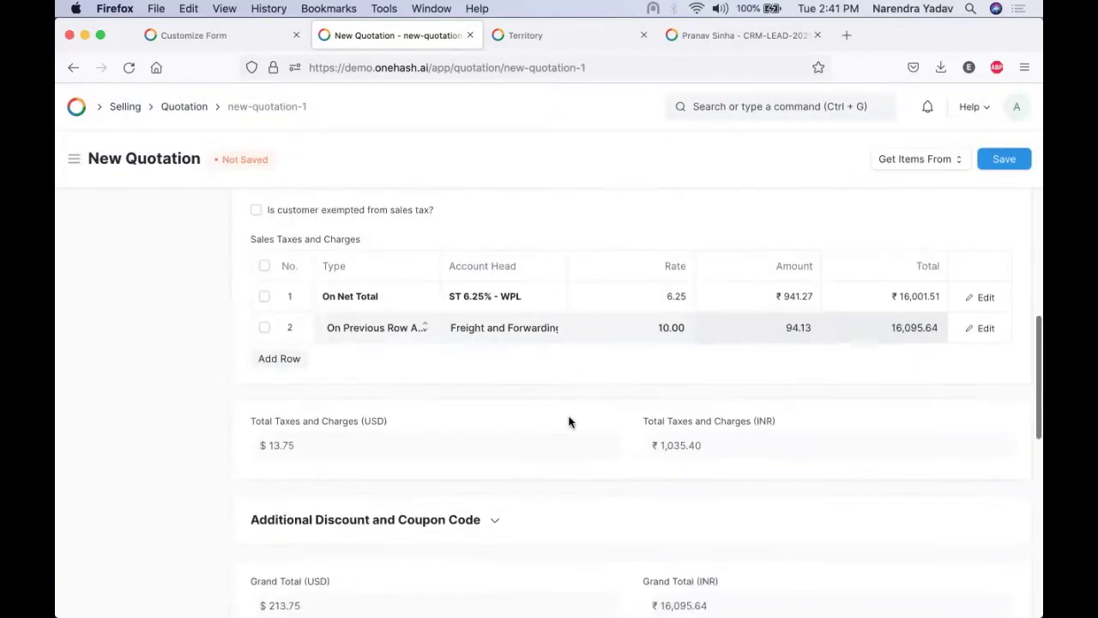
scroll(569, 422, down, 4)
click(410, 363)
scroll(544, 401, down, 2)
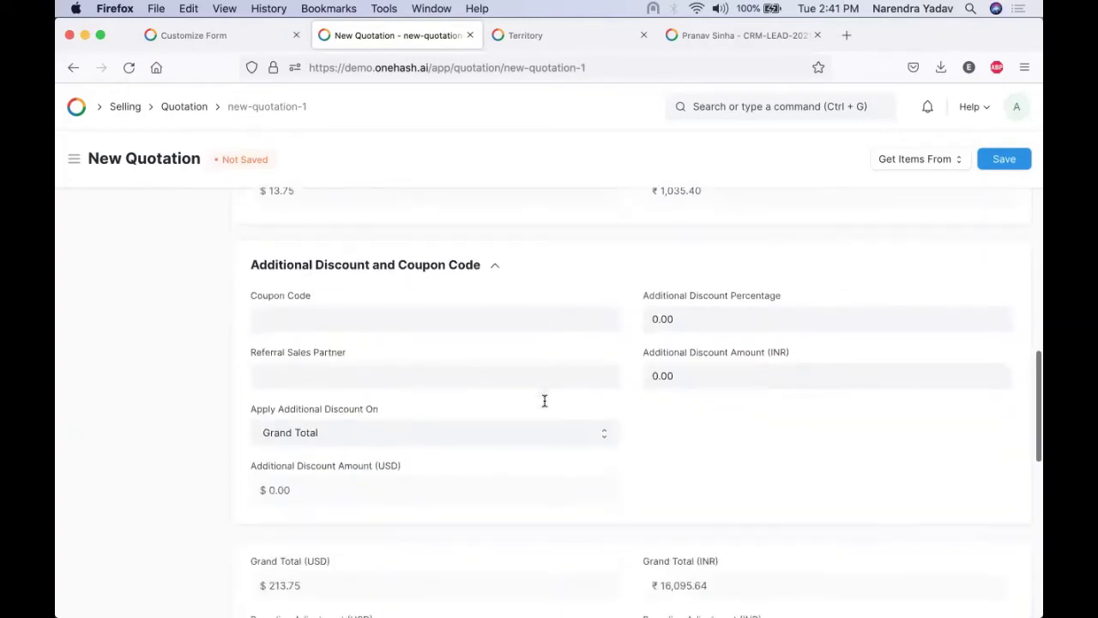
scroll(565, 347, up, 4)
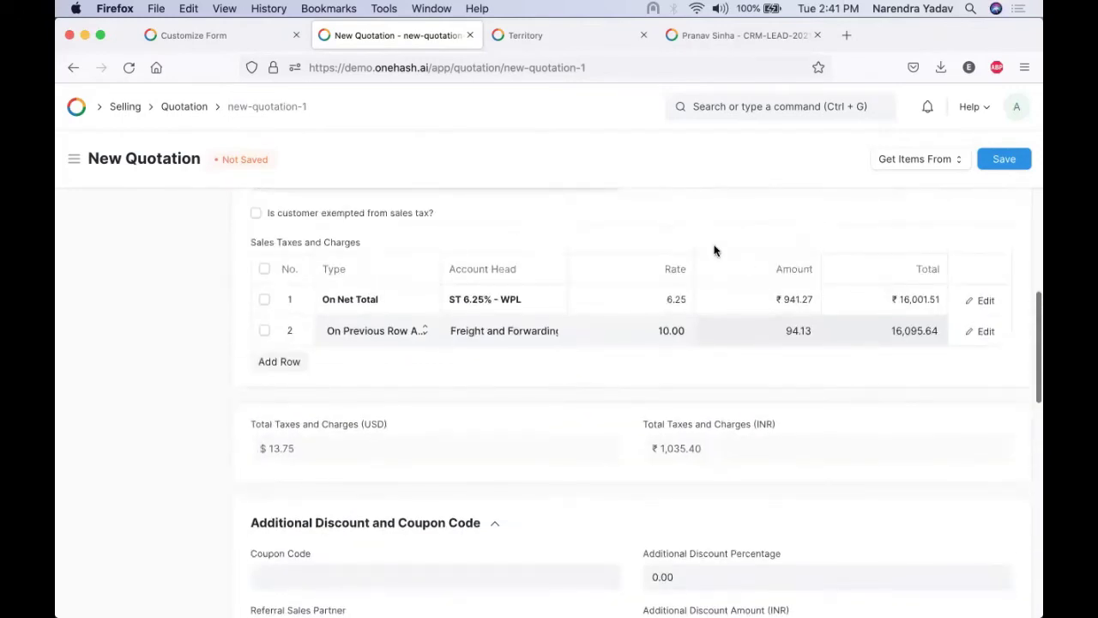
scroll(629, 343, up, 10)
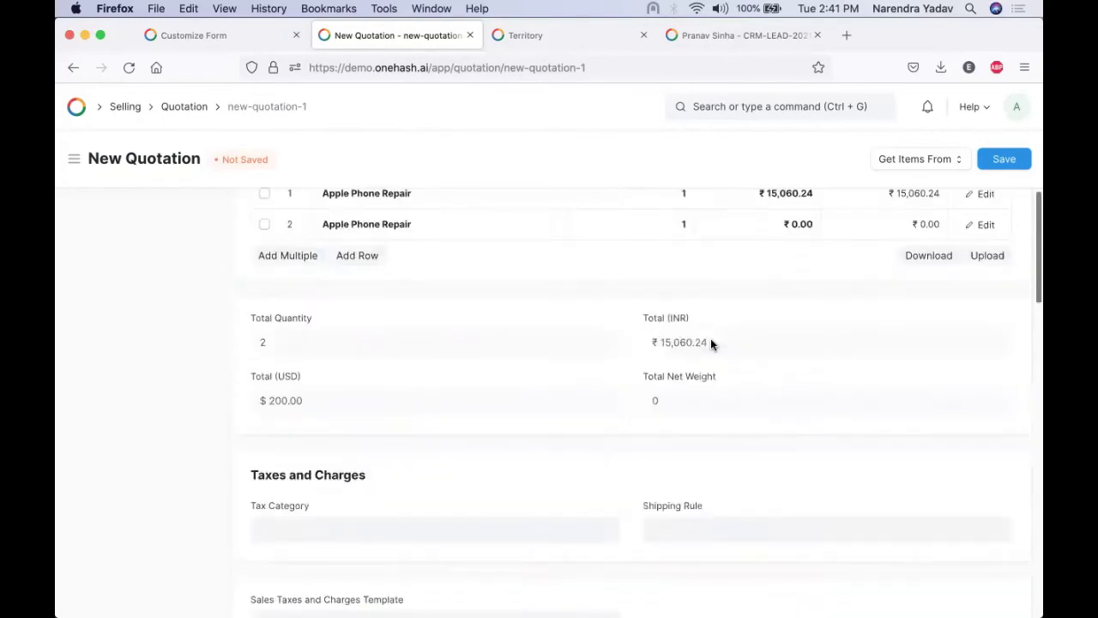
Inspect the first item's discount and margin fields, leaving them unchanged
click(986, 389)
scroll(372, 355, down, 6)
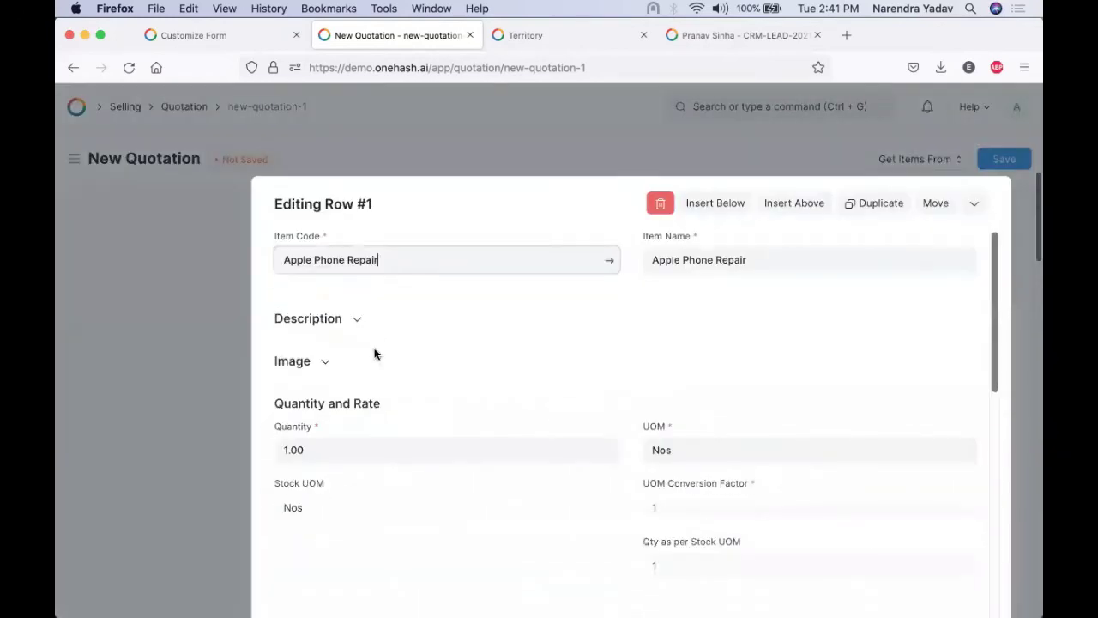
scroll(408, 407, down, 3)
click(326, 349)
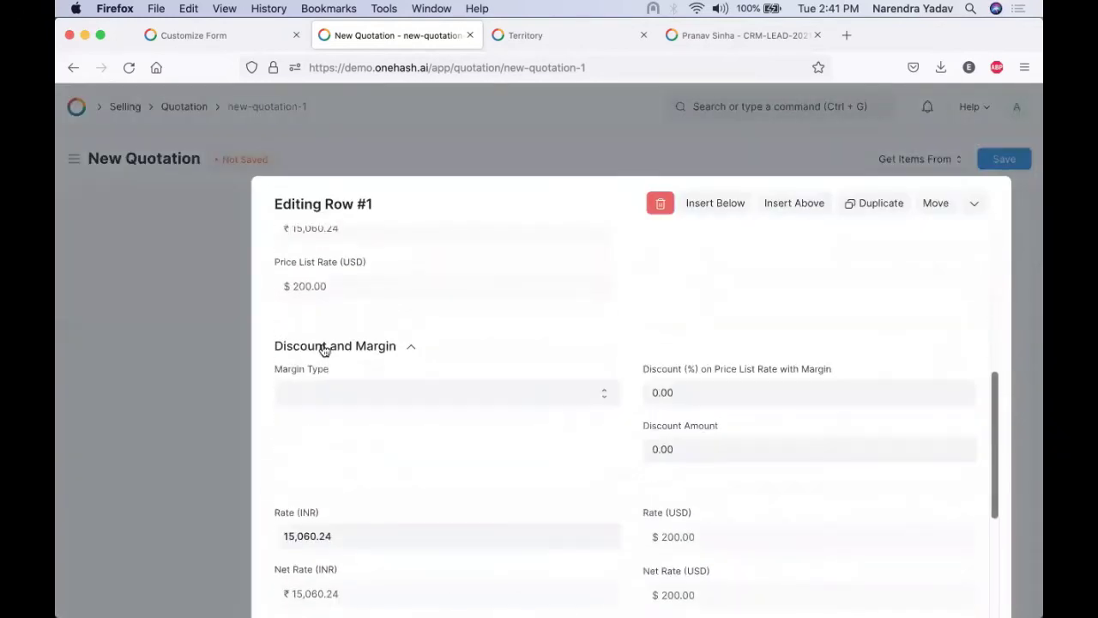
click(546, 395)
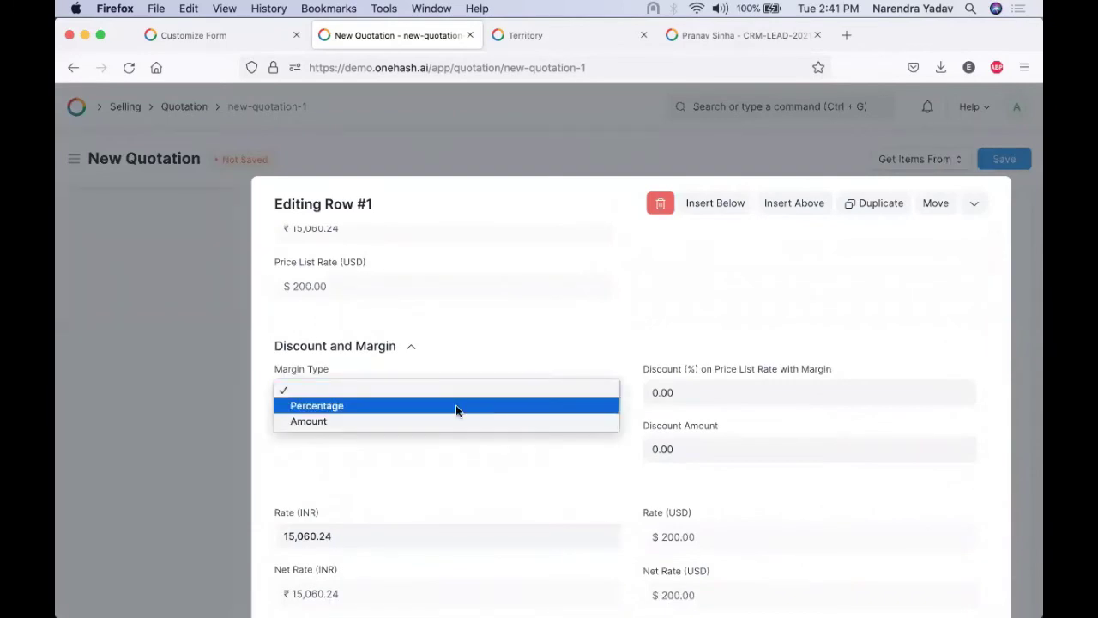
click(555, 336)
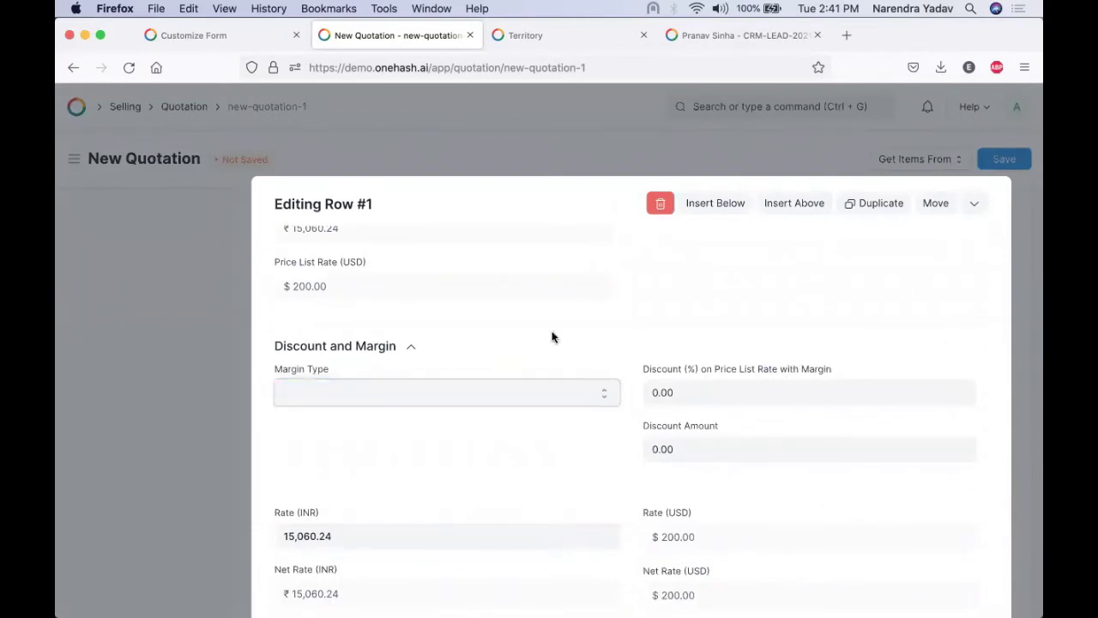
click(173, 290)
Enter 10 as the Additional Discount Percentage
scroll(479, 350, down, 10)
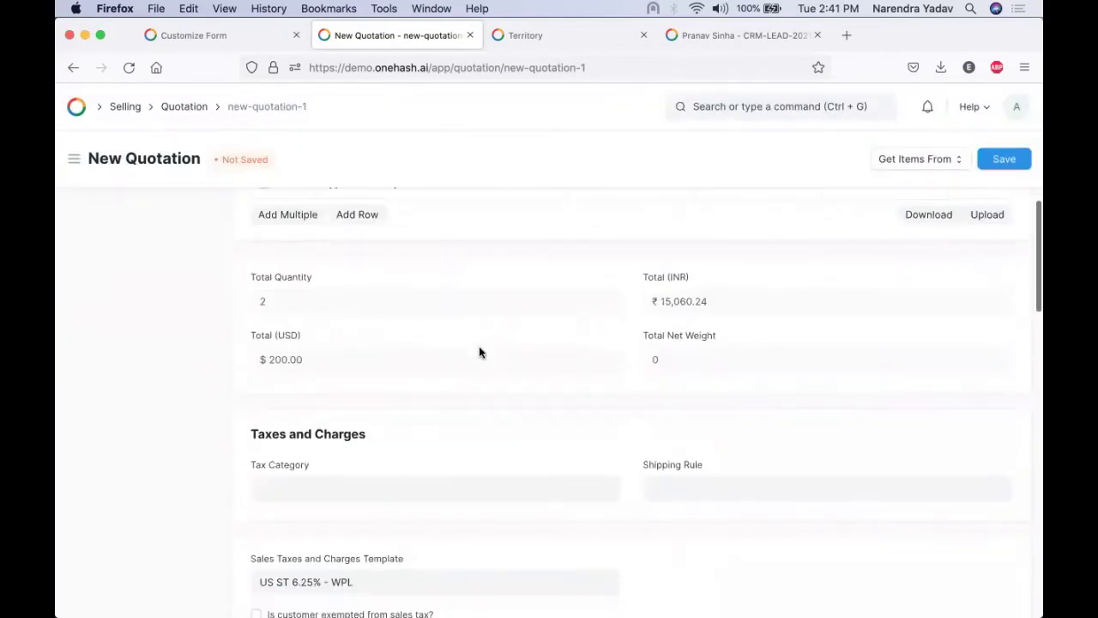
scroll(479, 350, down, 2)
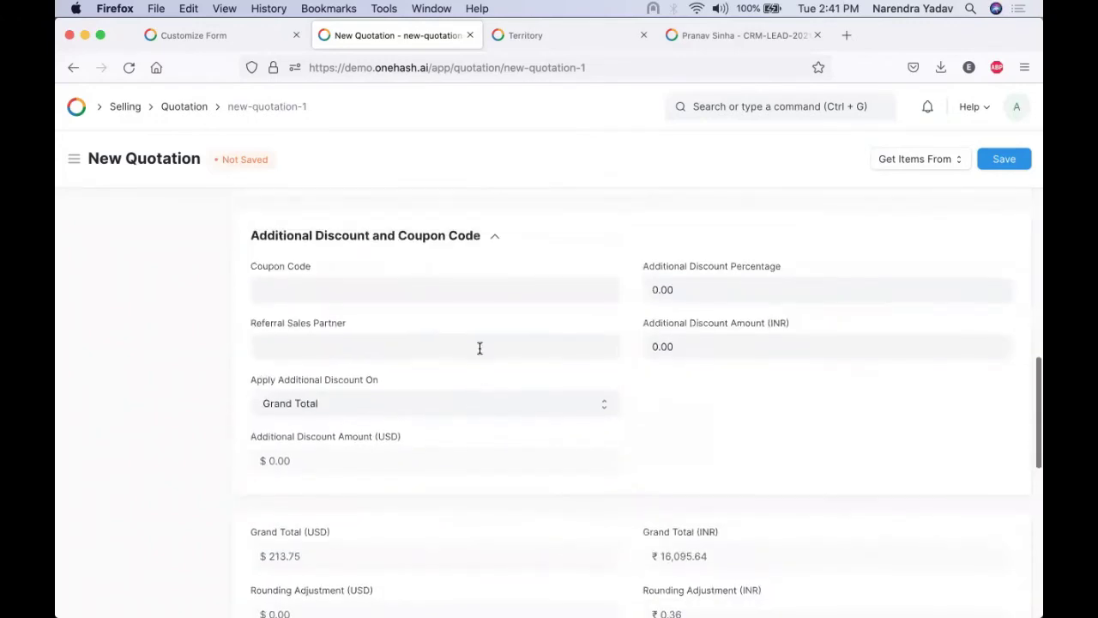
click(686, 299)
text(10)
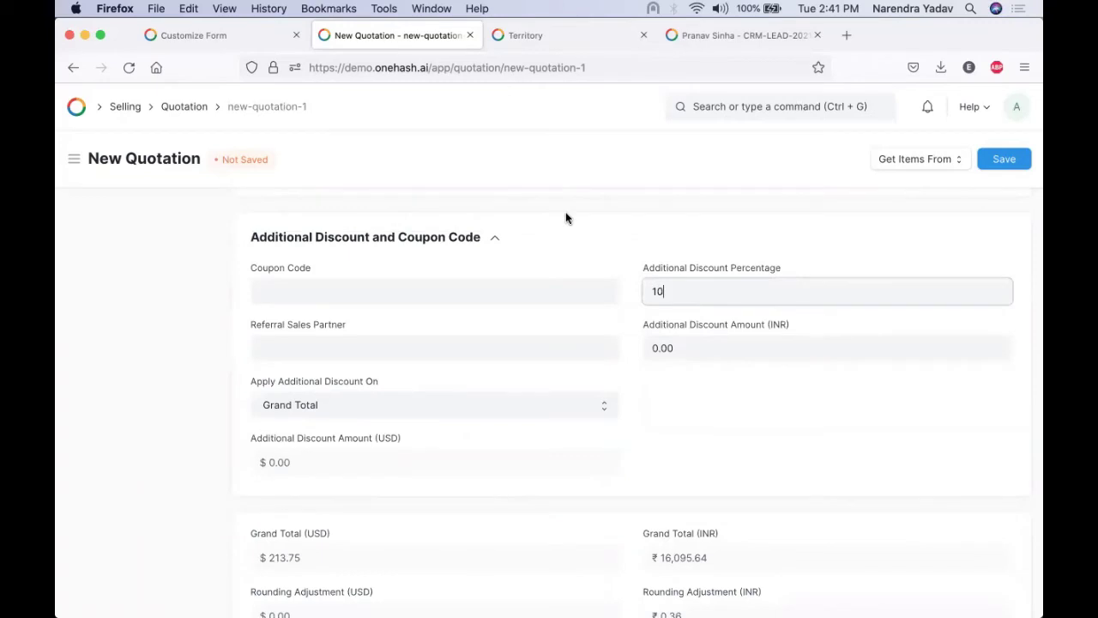
key(Tab)
click(683, 461)
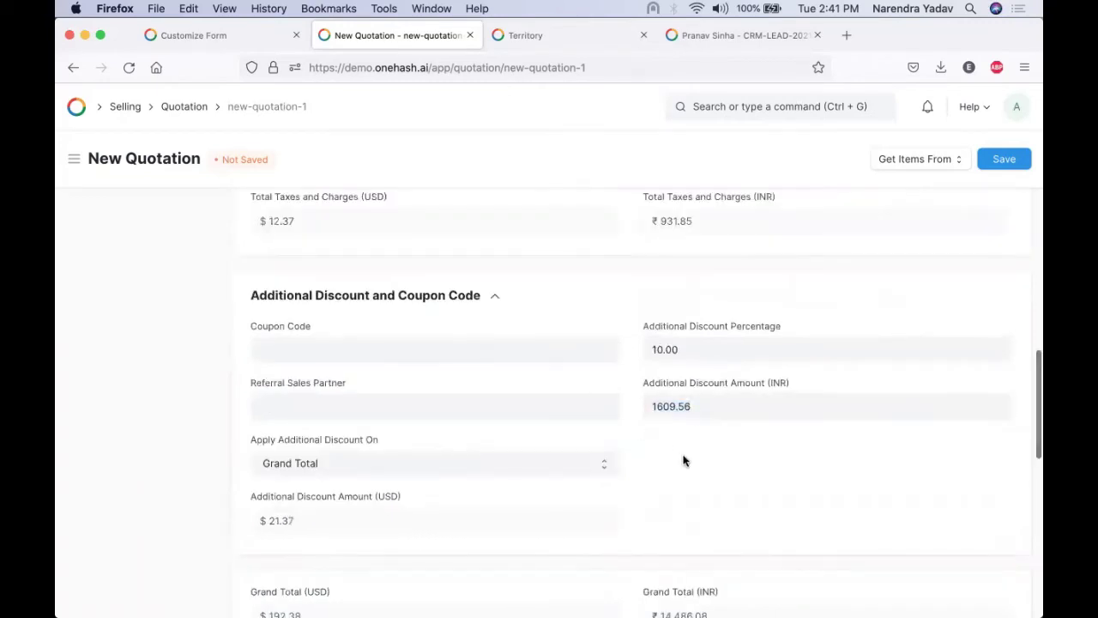
Leave the coupon code empty and apply the additional discount on Net Total
scroll(589, 361, down, 1)
click(382, 299)
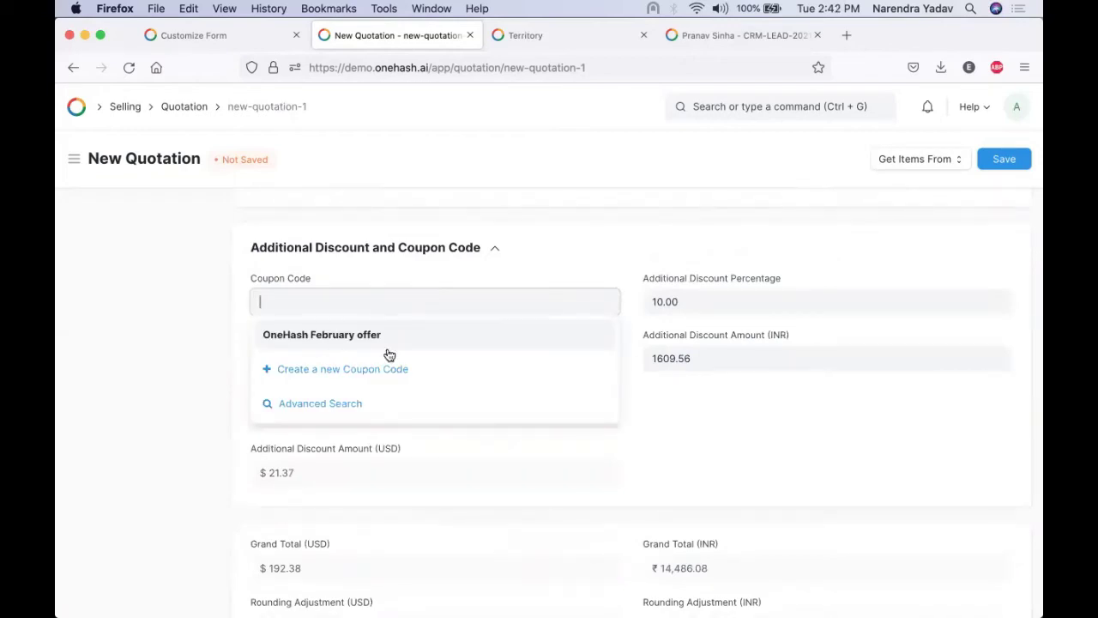
click(180, 318)
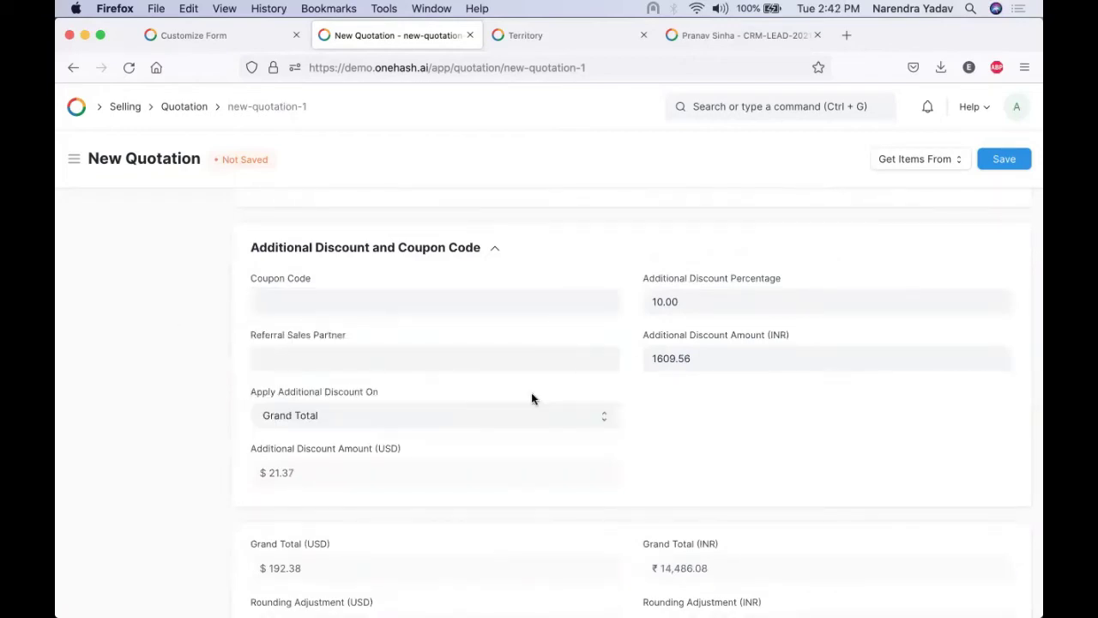
scroll(557, 396, down, 3)
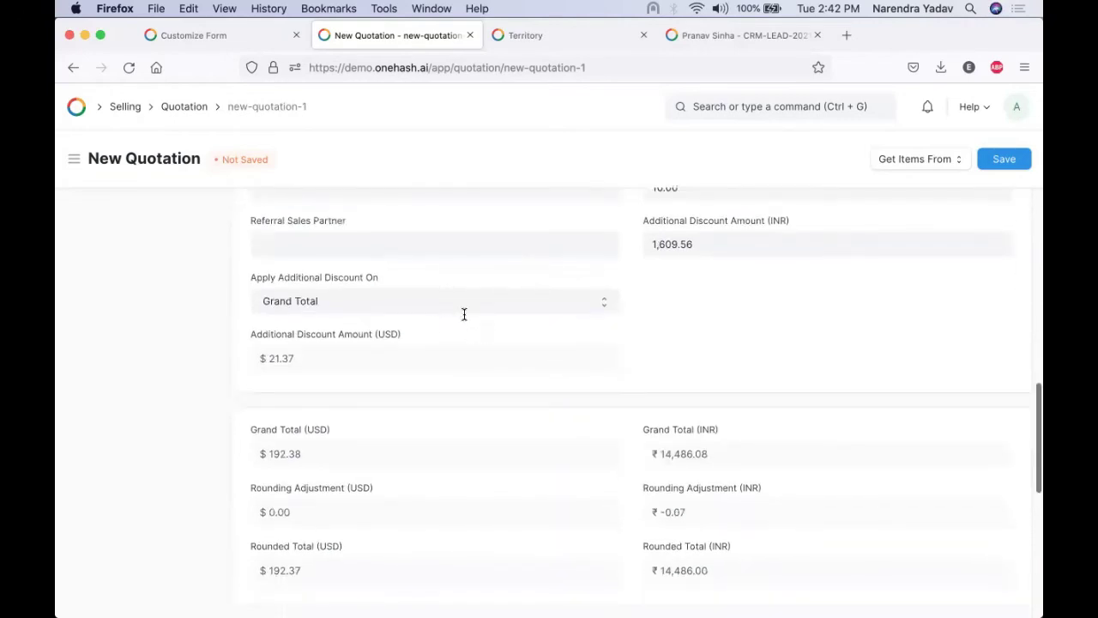
scroll(452, 304, up, 1)
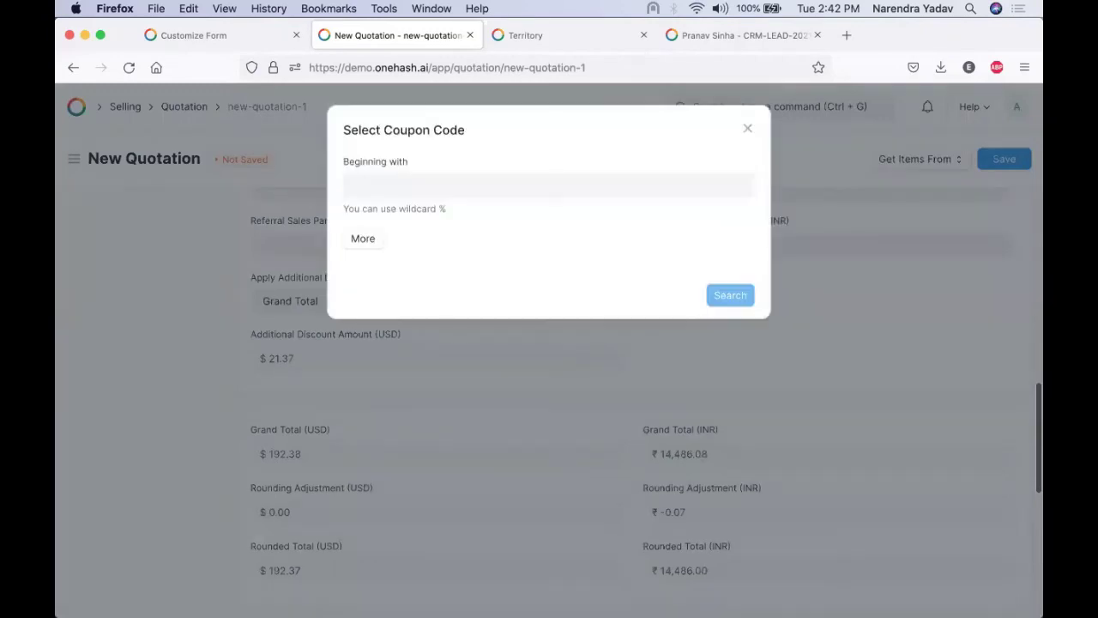
click(747, 129)
scroll(492, 409, down, 3)
scroll(429, 258, up, 2)
click(425, 266)
click(417, 264)
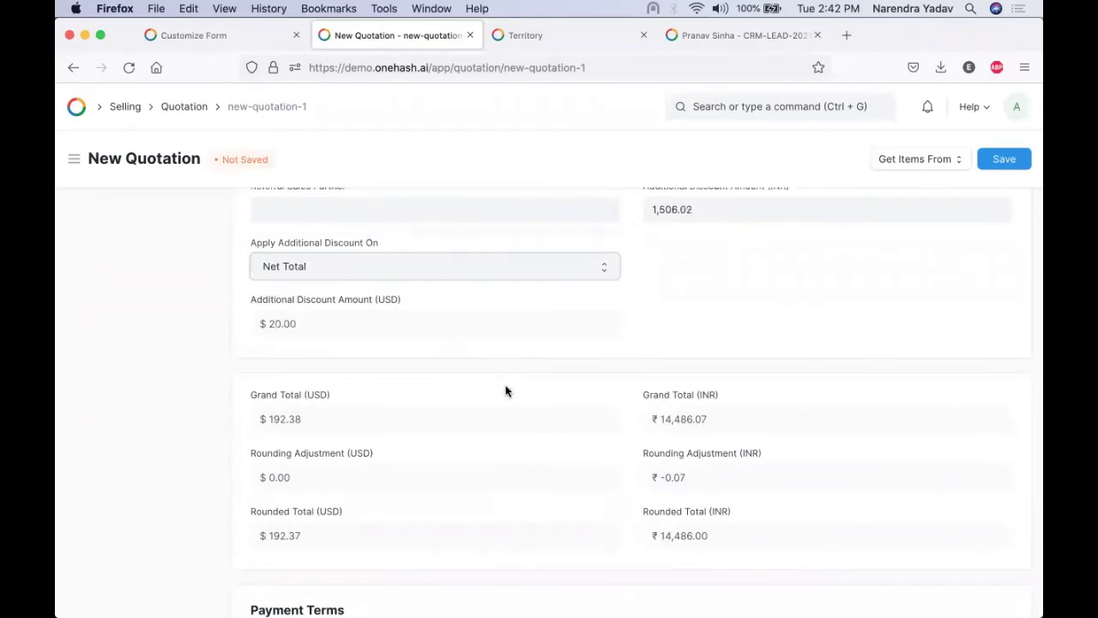
scroll(507, 392, down, 5)
Select the '40% Advance and 30% in 30 days and 30% in 60 days' payment terms template
click(420, 320)
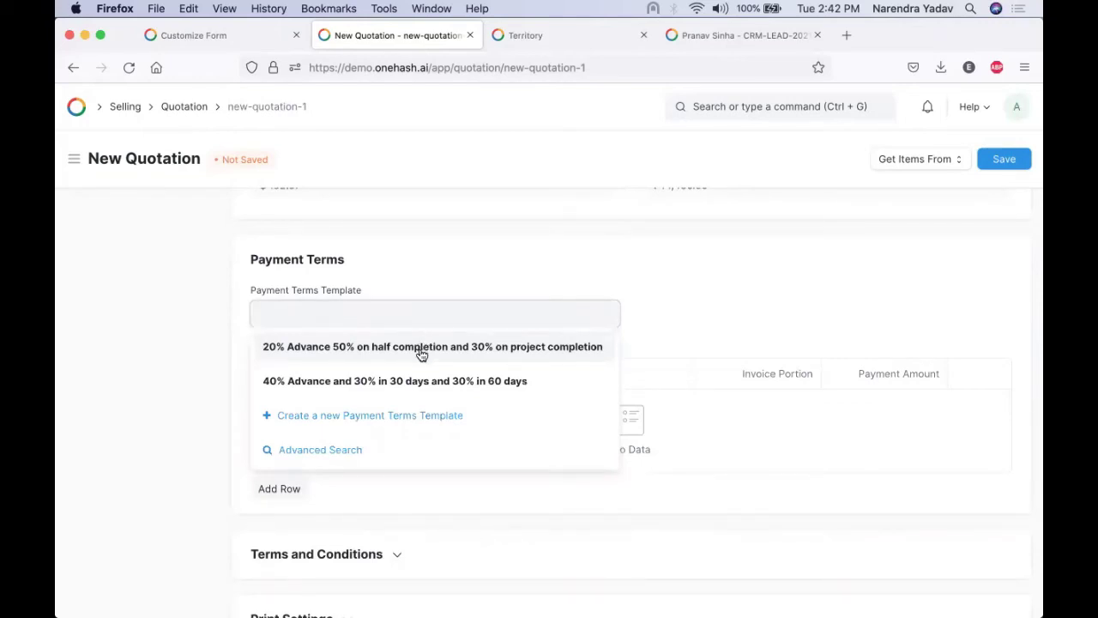
click(431, 383)
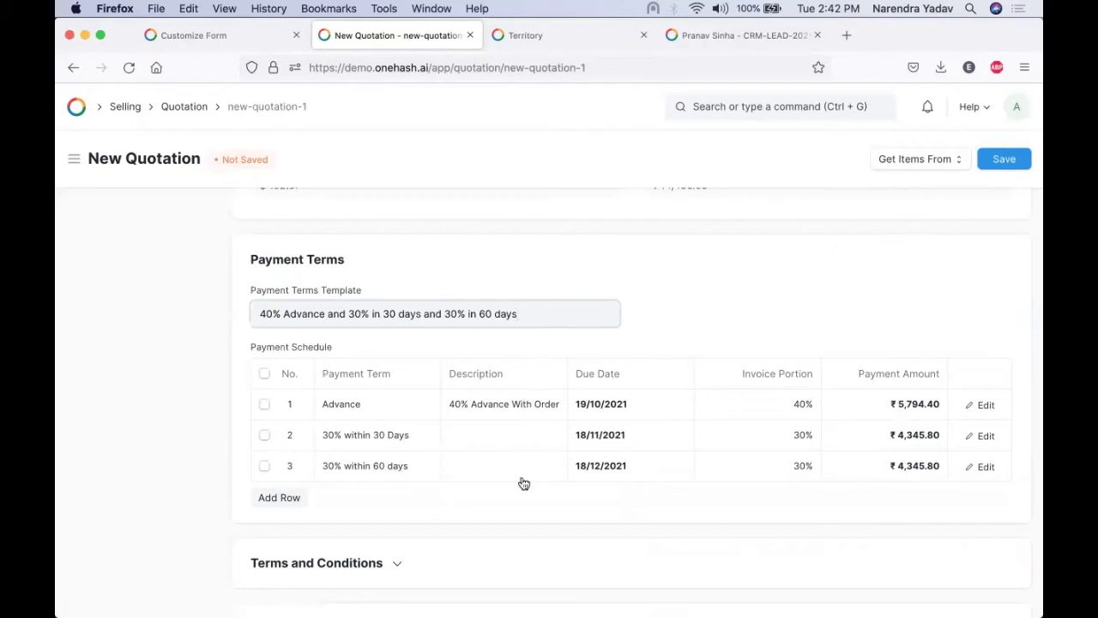
scroll(687, 348, down, 3)
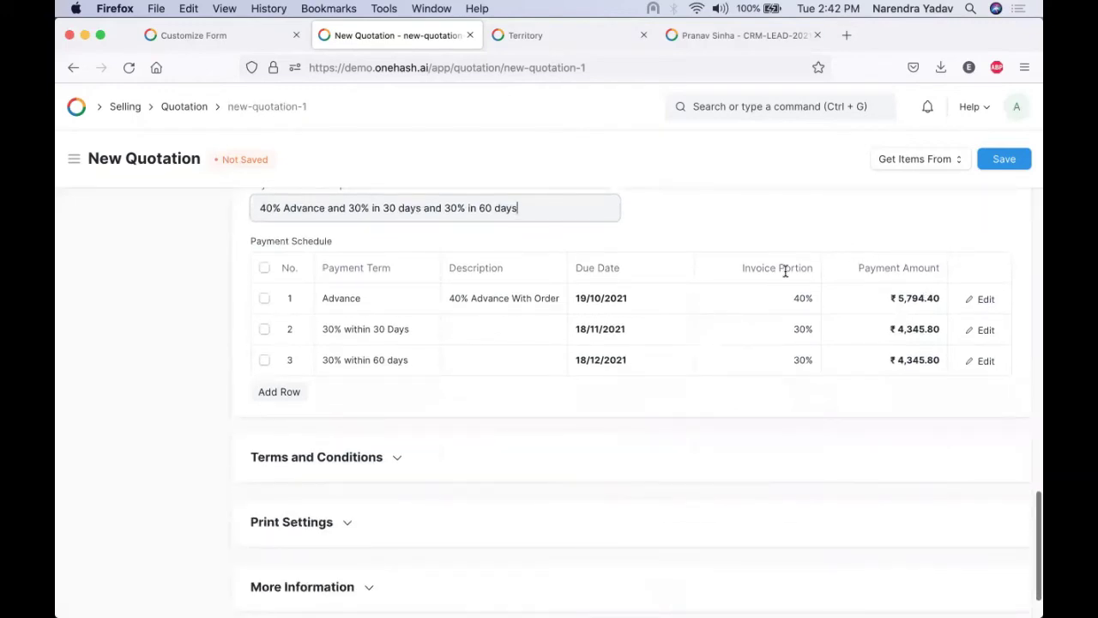
click(318, 457)
scroll(463, 416, down, 5)
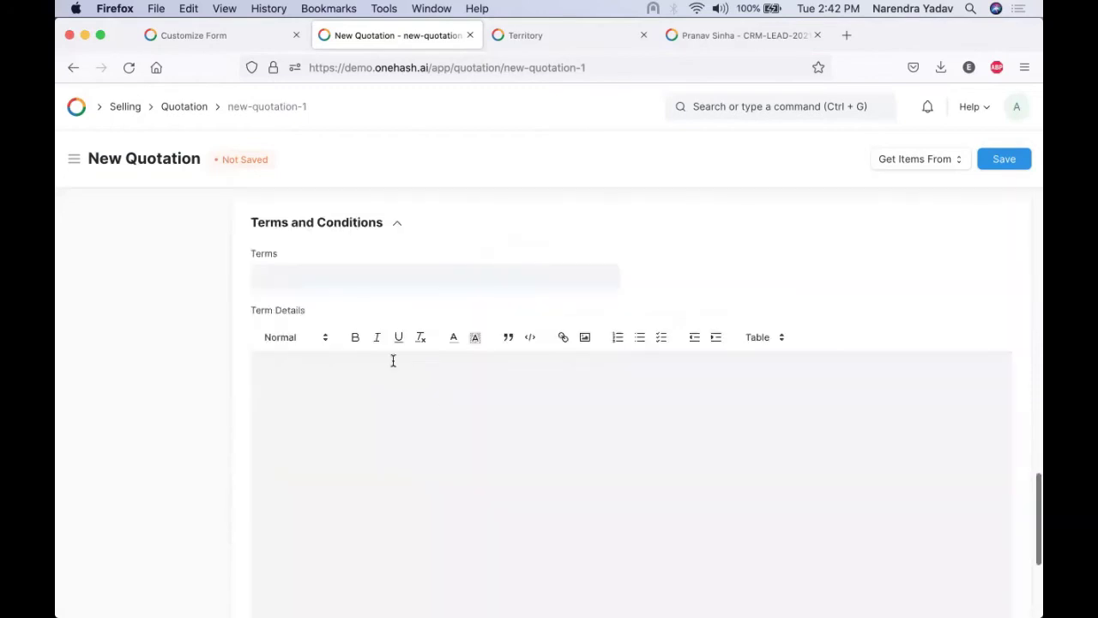
Apply the Electronics Terms and condition template, review print settings and more information, then save
click(324, 270)
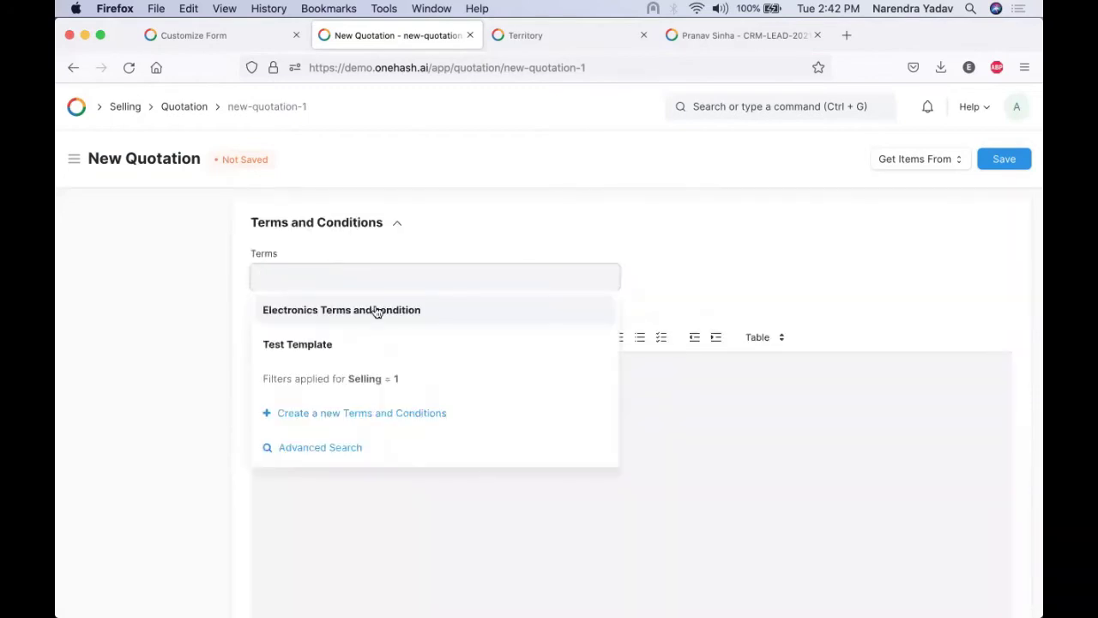
click(375, 309)
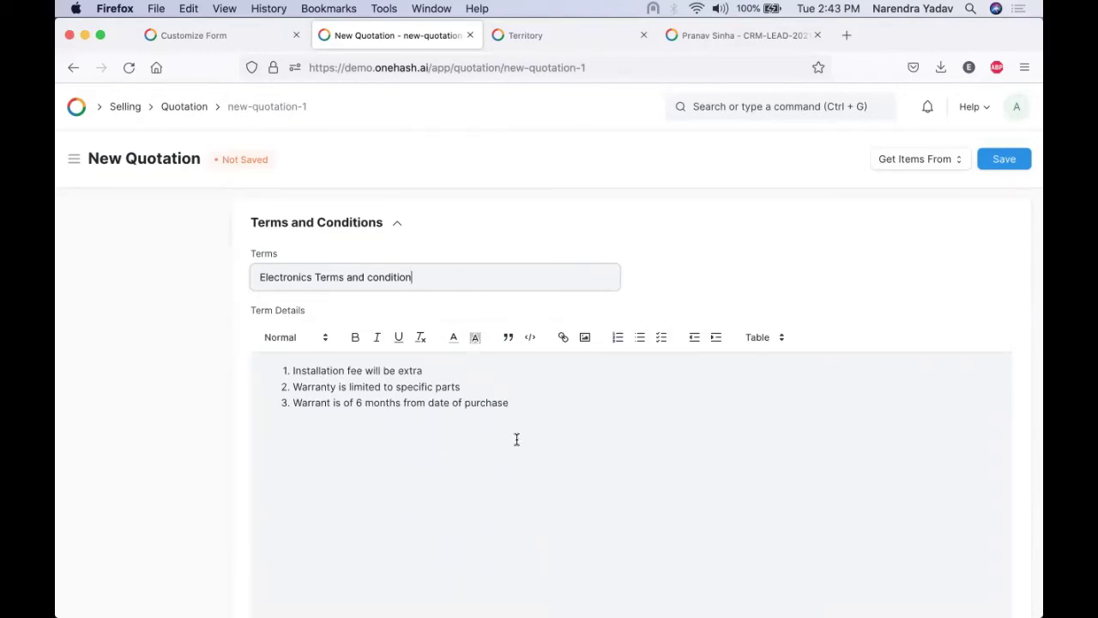
scroll(516, 441, down, 10)
click(323, 451)
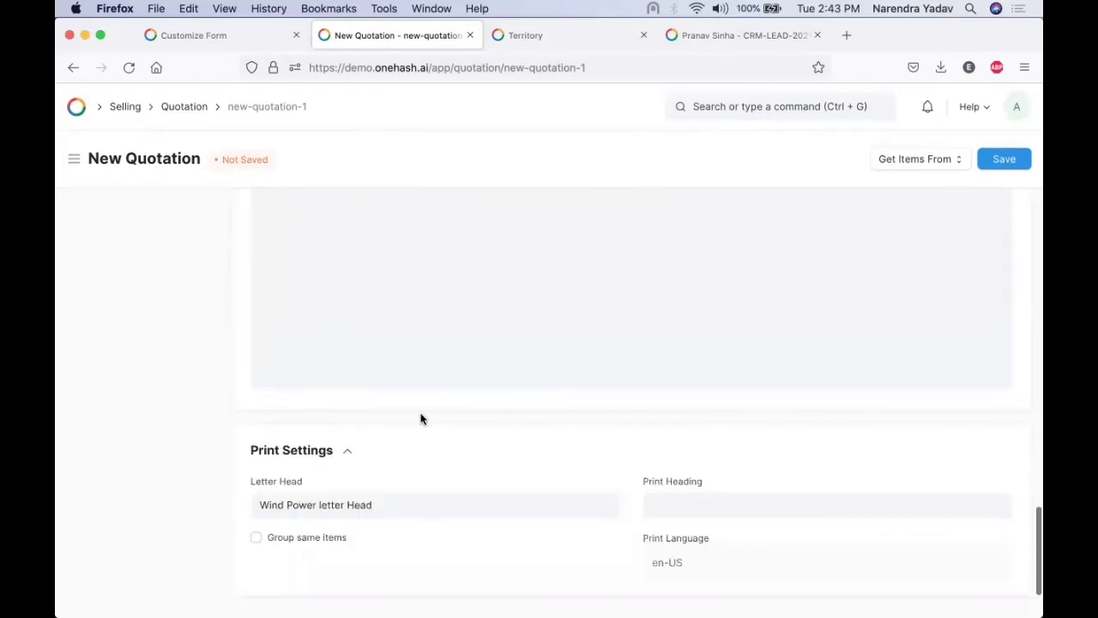
scroll(421, 419, down, 3)
click(331, 513)
scroll(447, 434, down, 5)
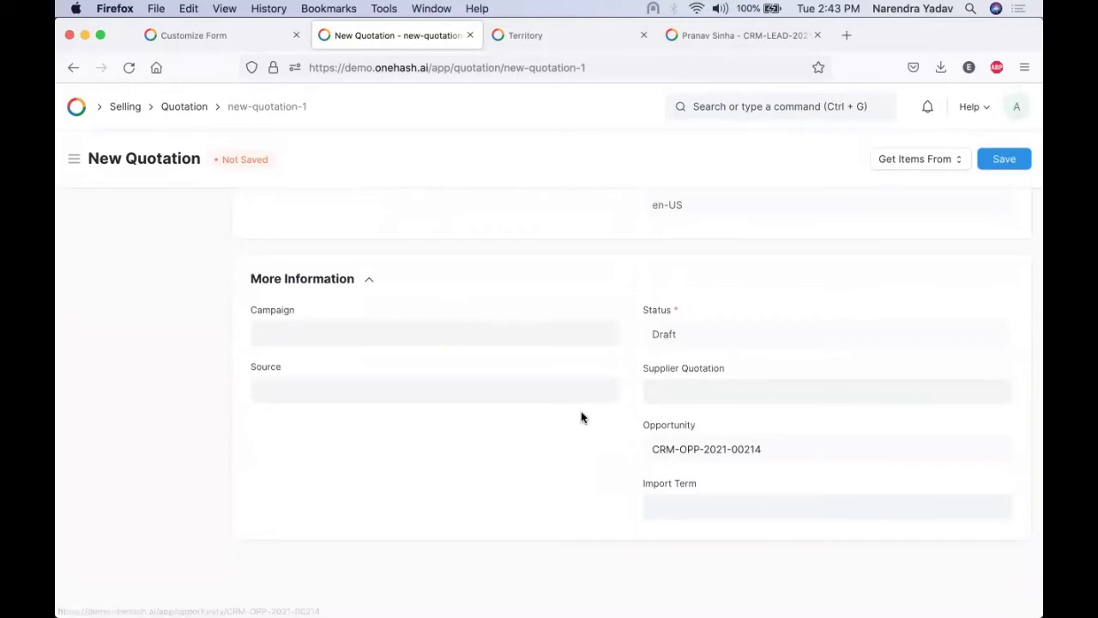
click(1004, 160)
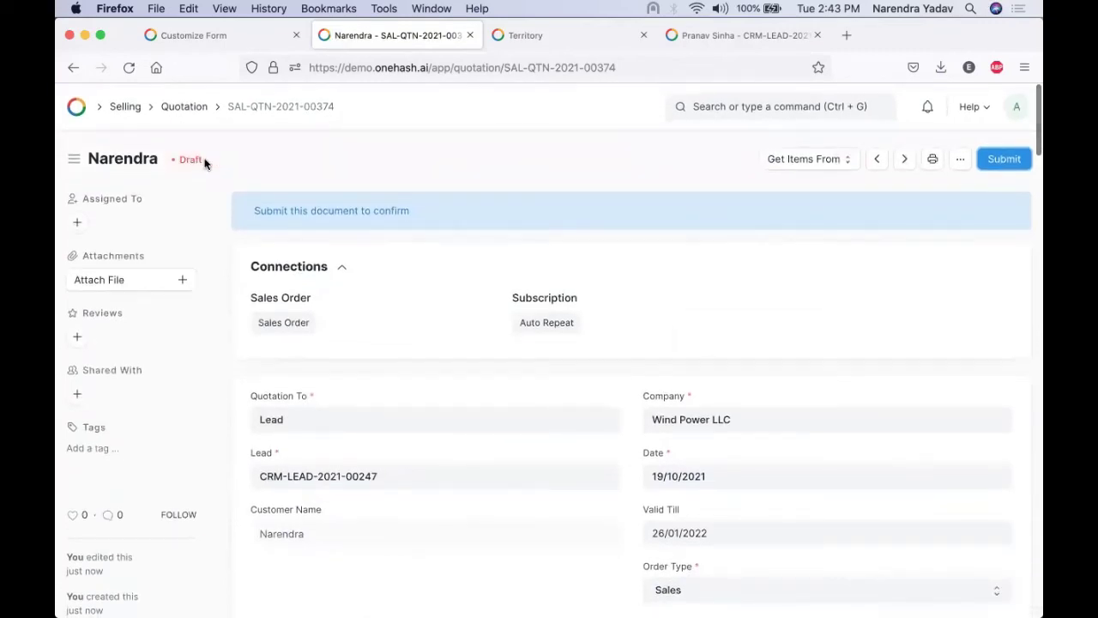
Preview quotation SAL-QTN-2021-00374 in Standard format, then switch back to Customized Print Format
click(933, 159)
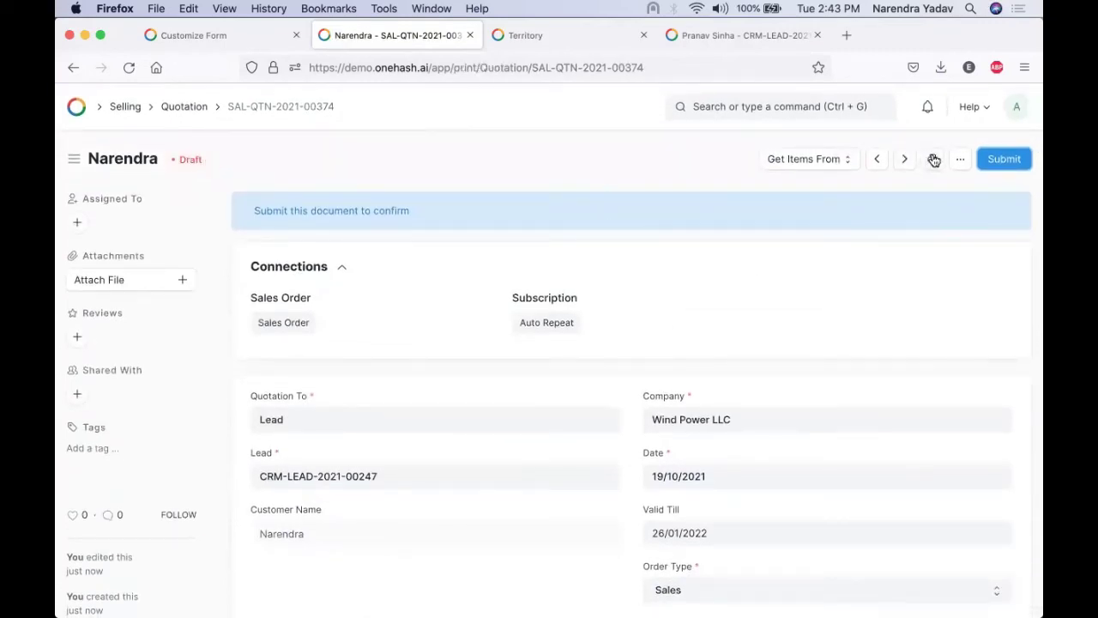
scroll(476, 314, down, 2)
scroll(477, 315, up, 2)
click(129, 206)
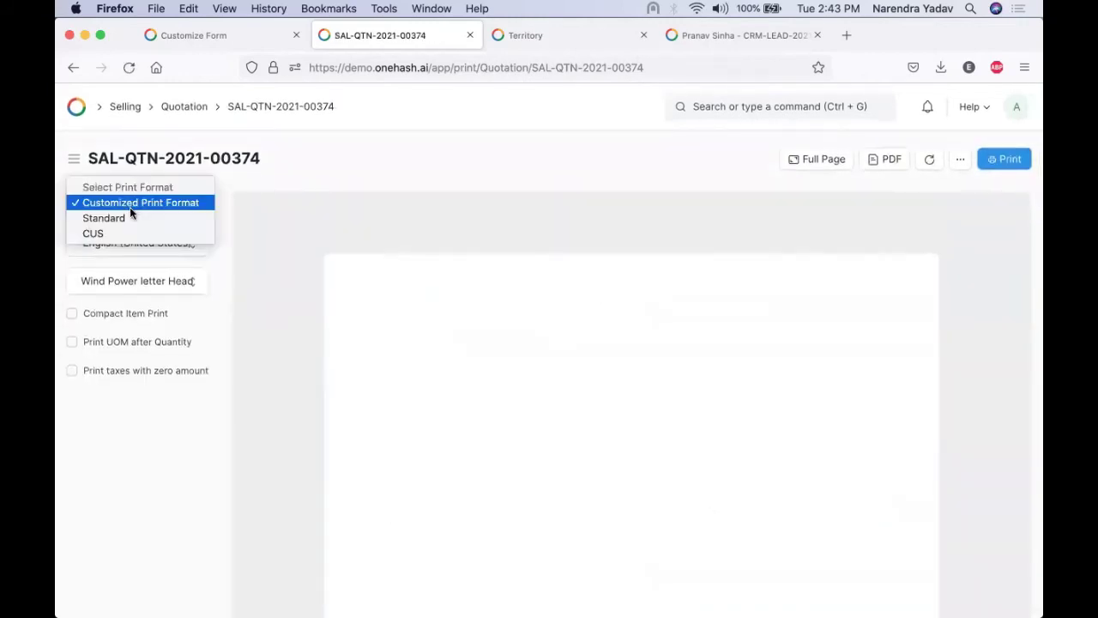
click(129, 220)
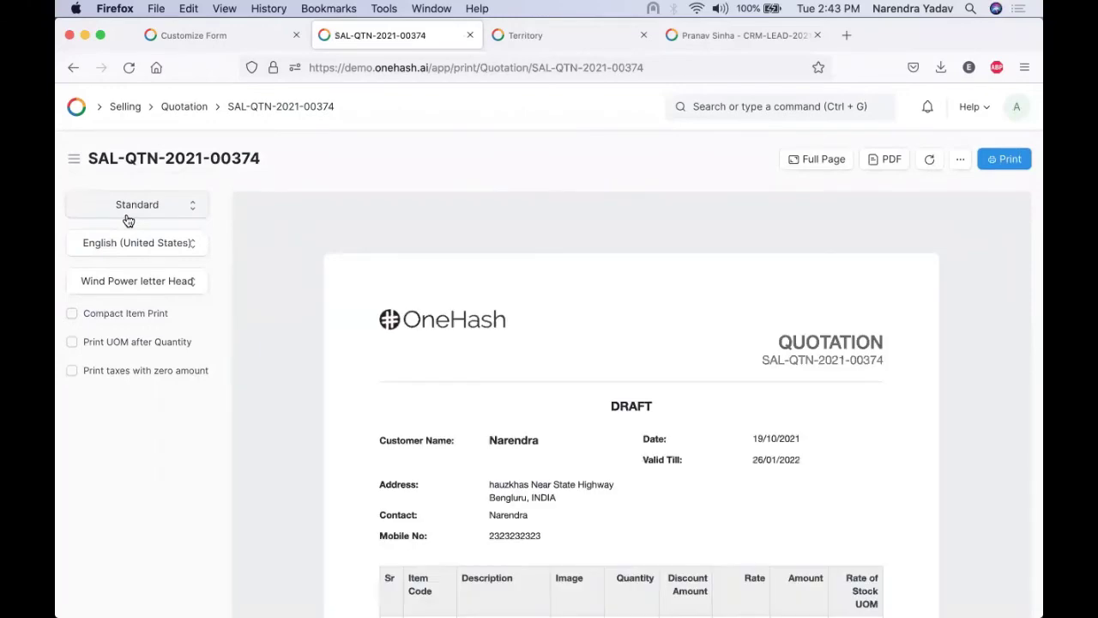
scroll(595, 367, down, 10)
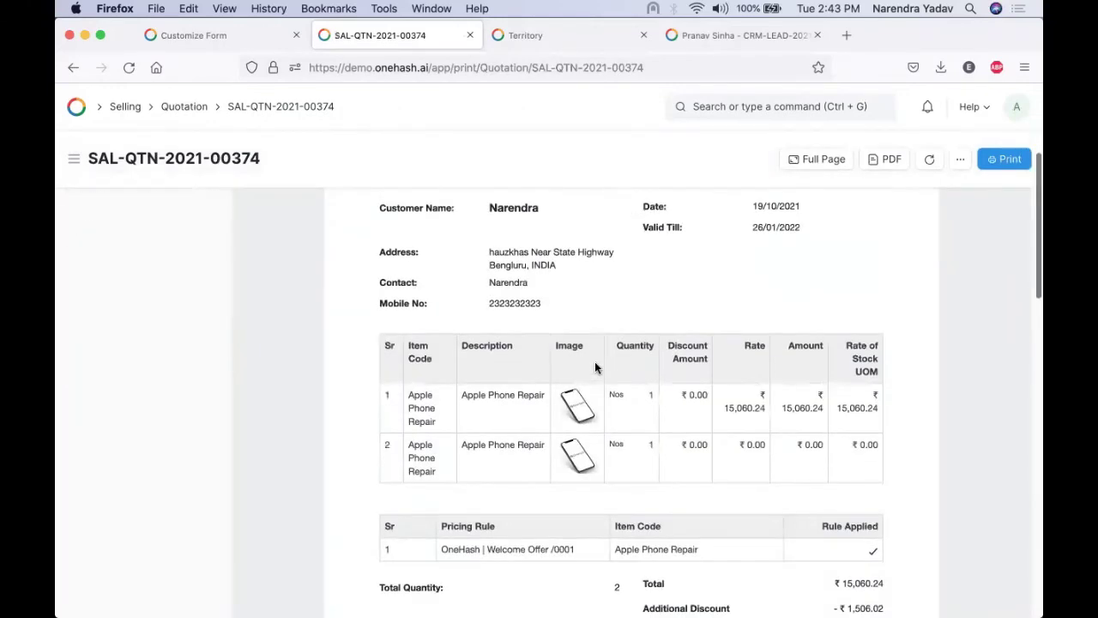
scroll(595, 367, up, 10)
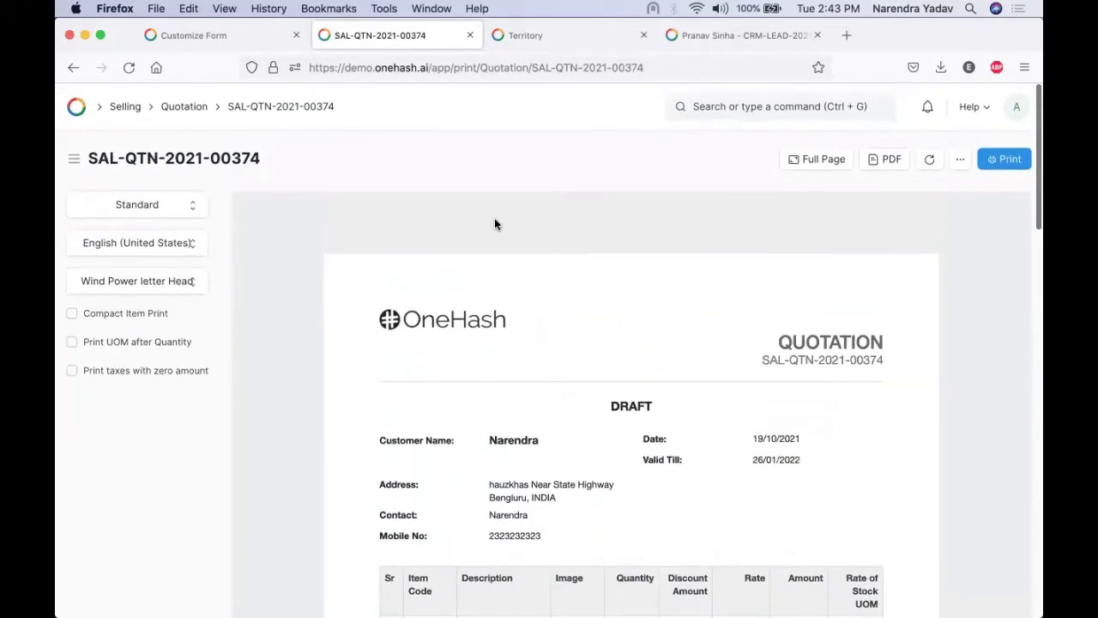
click(180, 206)
click(137, 187)
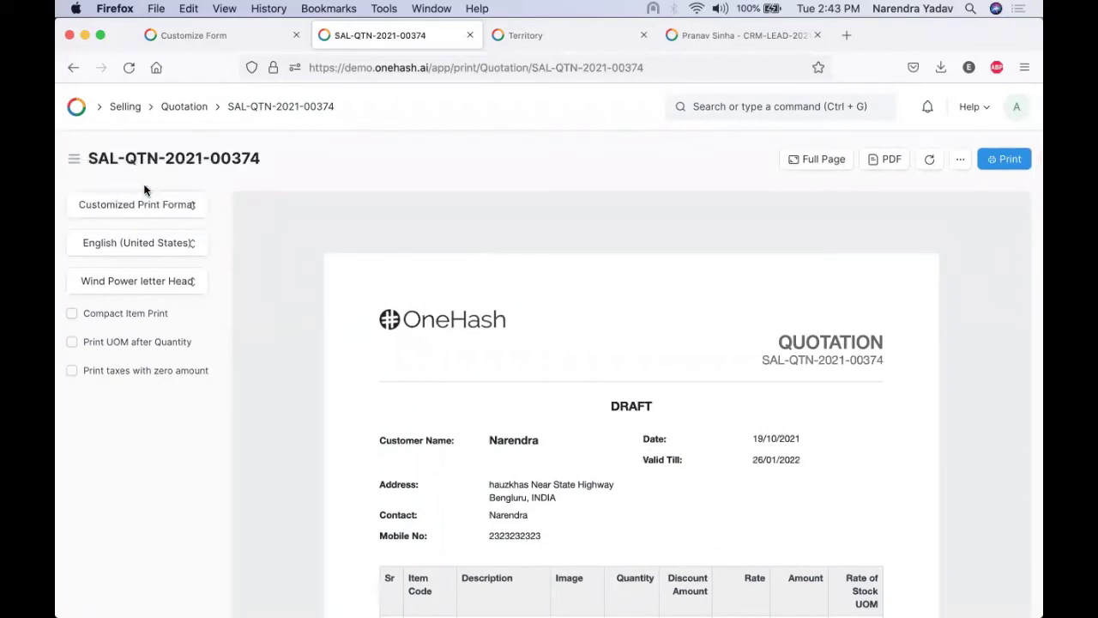
click(960, 161)
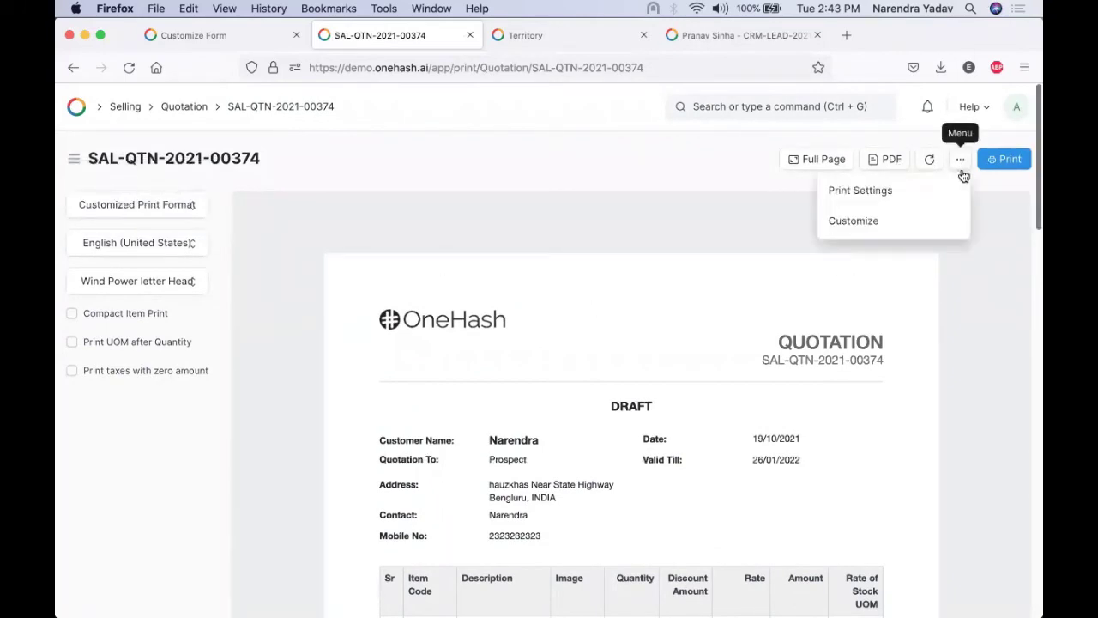
Open the print format builder and check the top section settings, keeping 2 columns
click(854, 222)
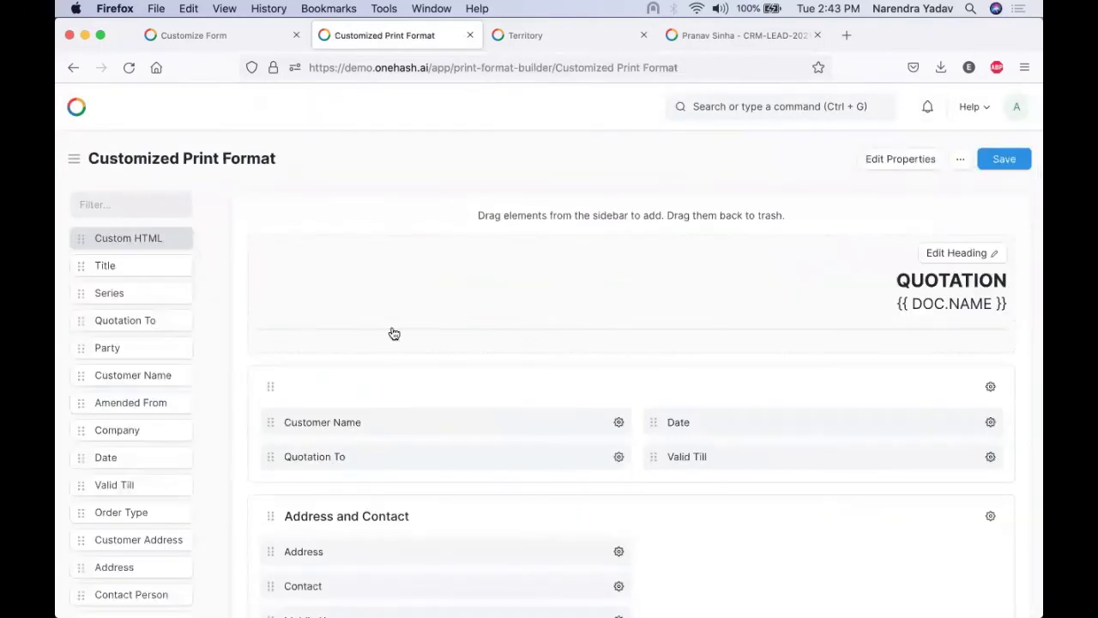
scroll(421, 347, down, 3)
scroll(422, 344, up, 1)
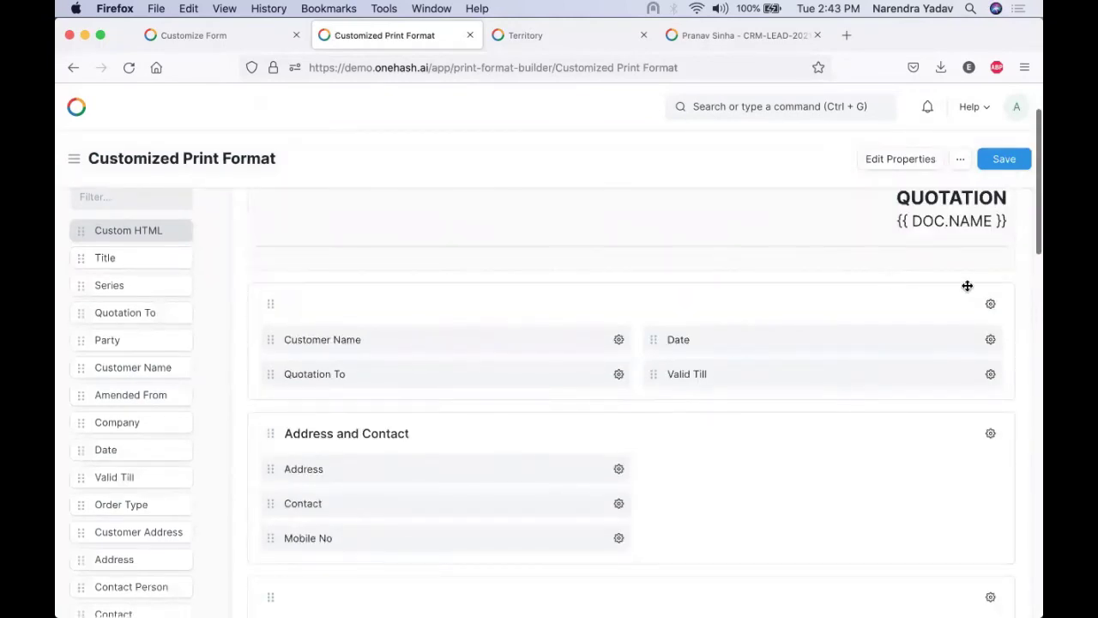
click(992, 307)
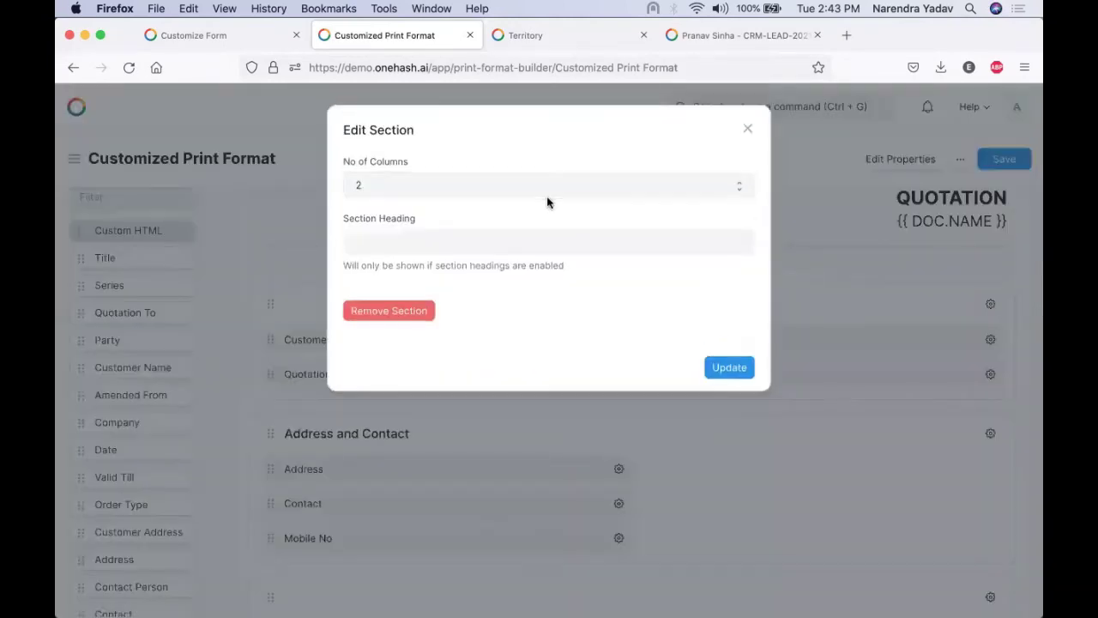
click(534, 187)
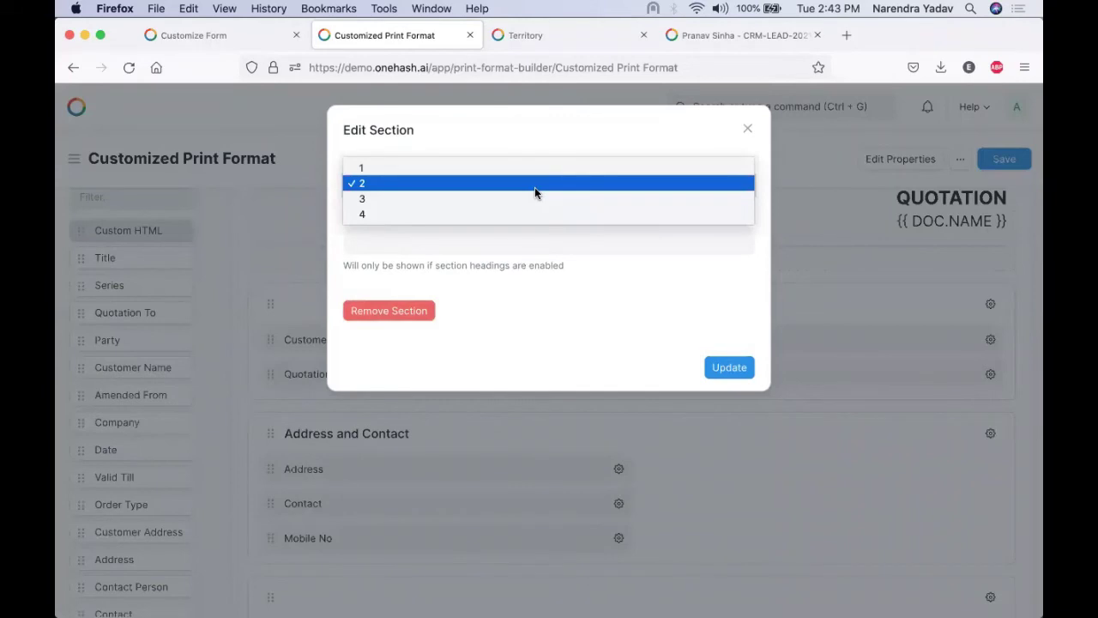
click(534, 184)
click(748, 128)
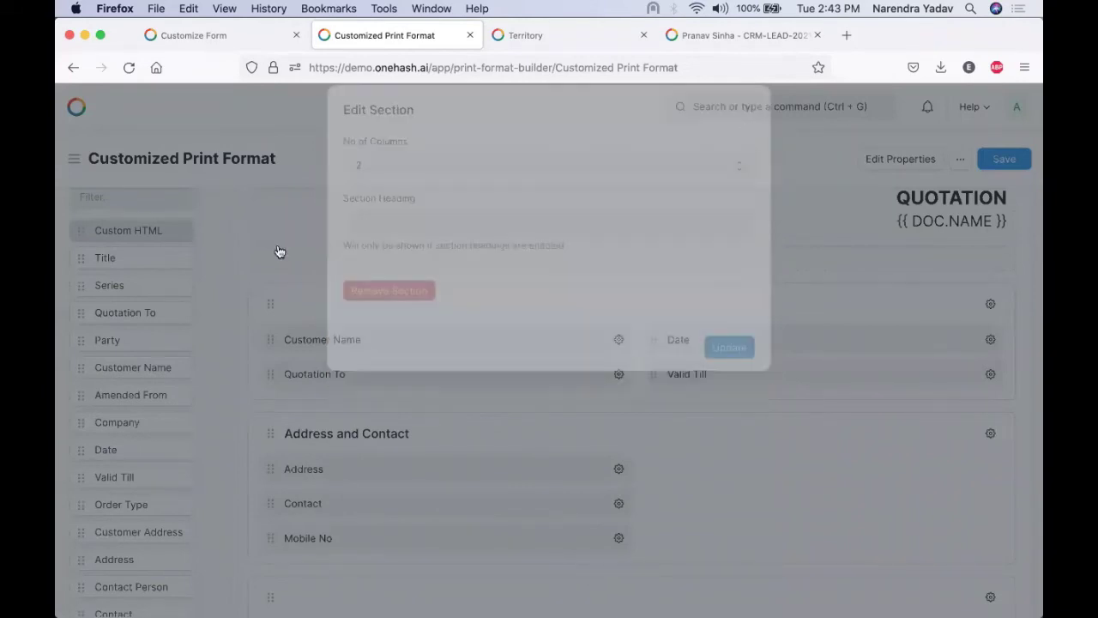
scroll(348, 351, down, 2)
Try adding Party and a second Quotation To field to the top section, then remove both
drag(81, 343, 364, 314)
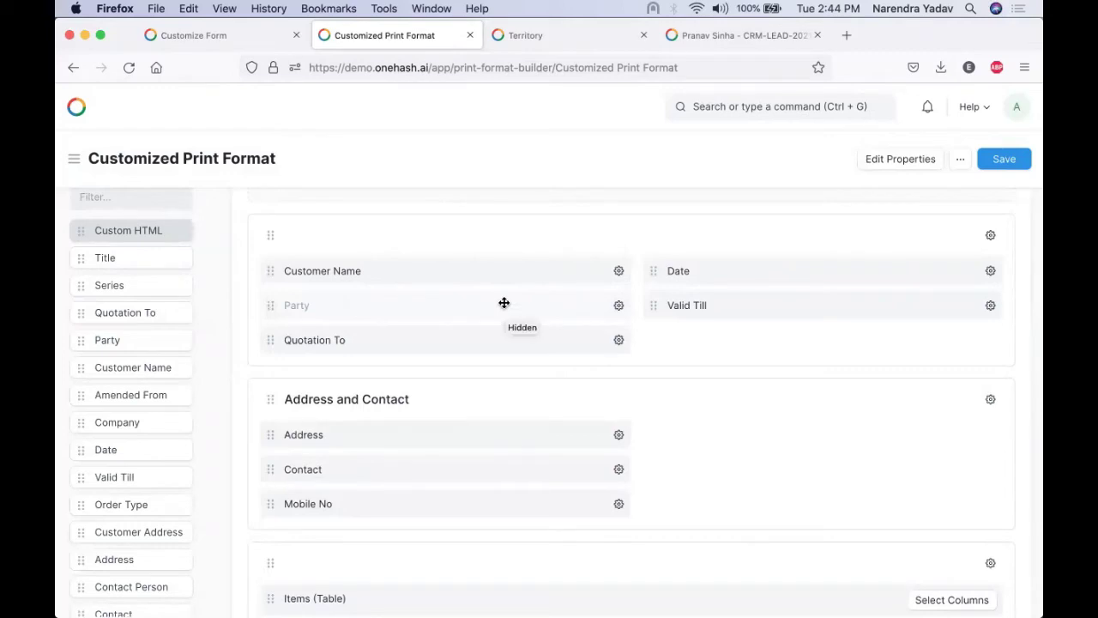
drag(147, 314, 356, 335)
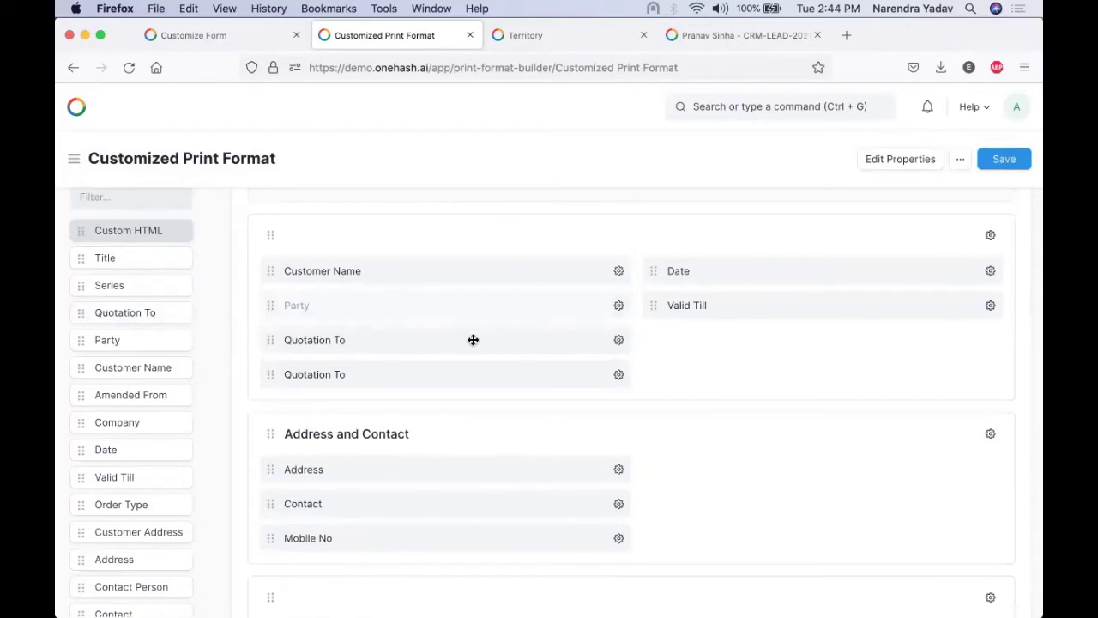
drag(433, 305, 59, 314)
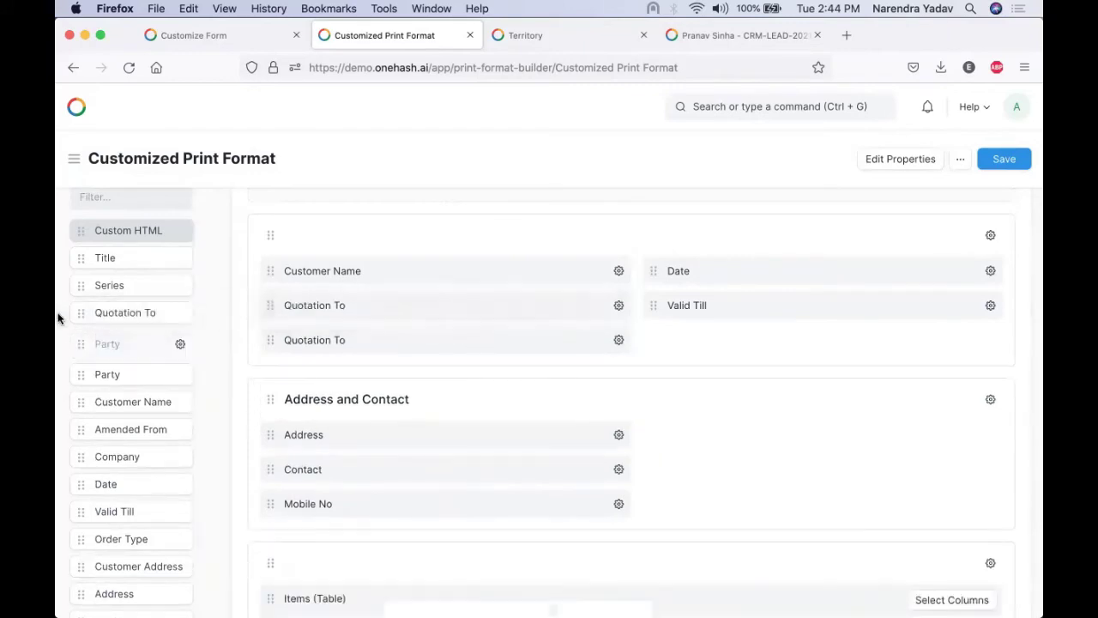
drag(387, 304, 60, 320)
scroll(575, 346, up, 3)
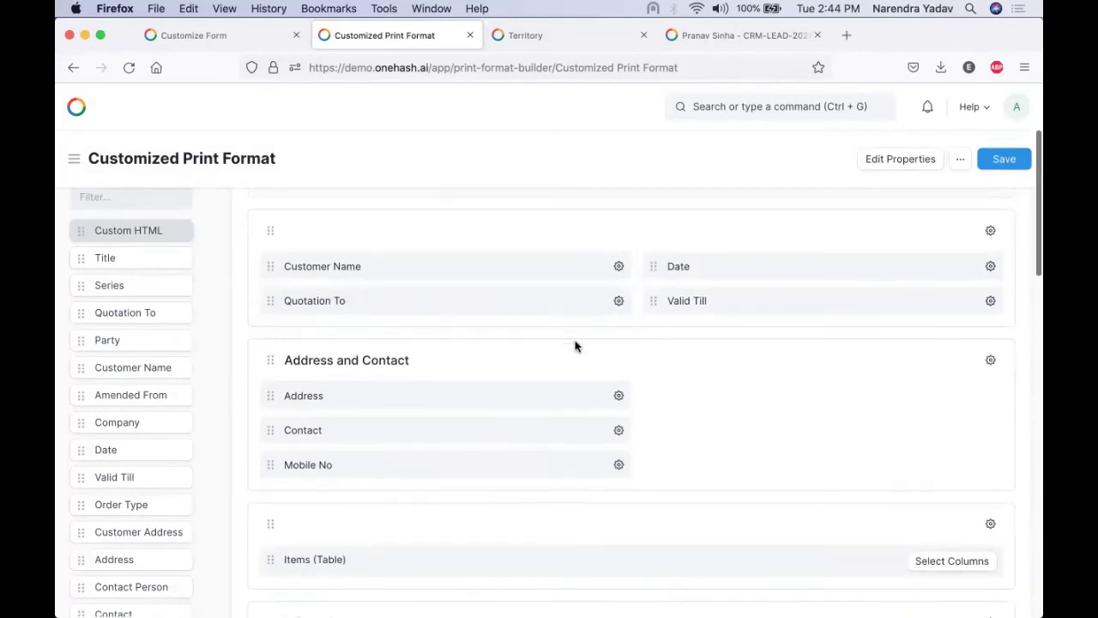
scroll(339, 325, down, 5)
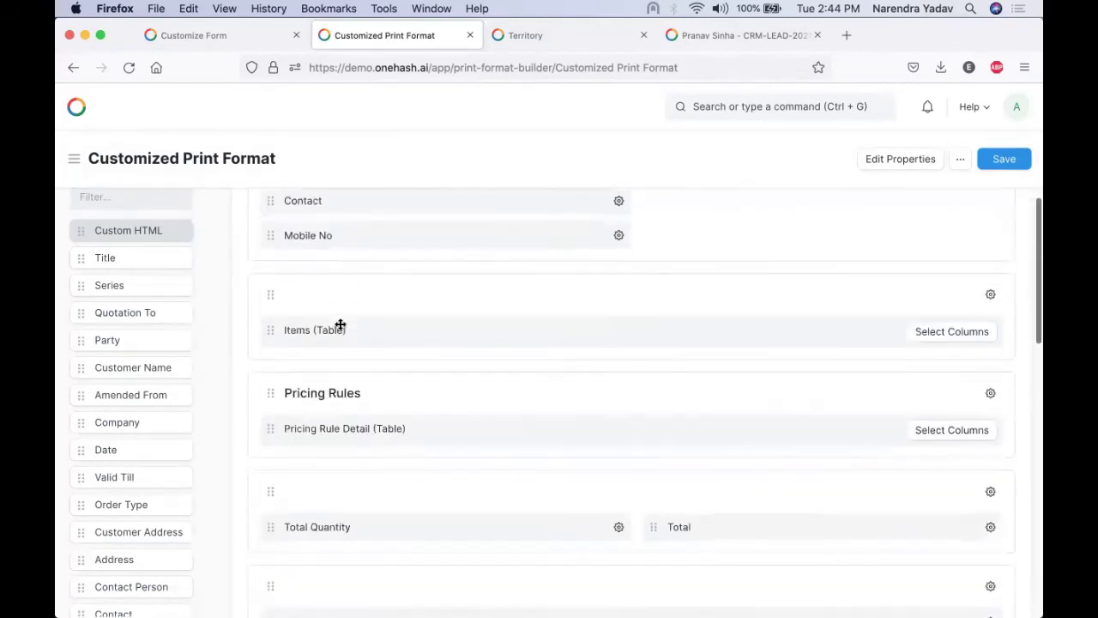
scroll(341, 326, up, 5)
Add an empty Custom HTML block above Customer Name in the top section
drag(106, 236, 307, 403)
click(591, 424)
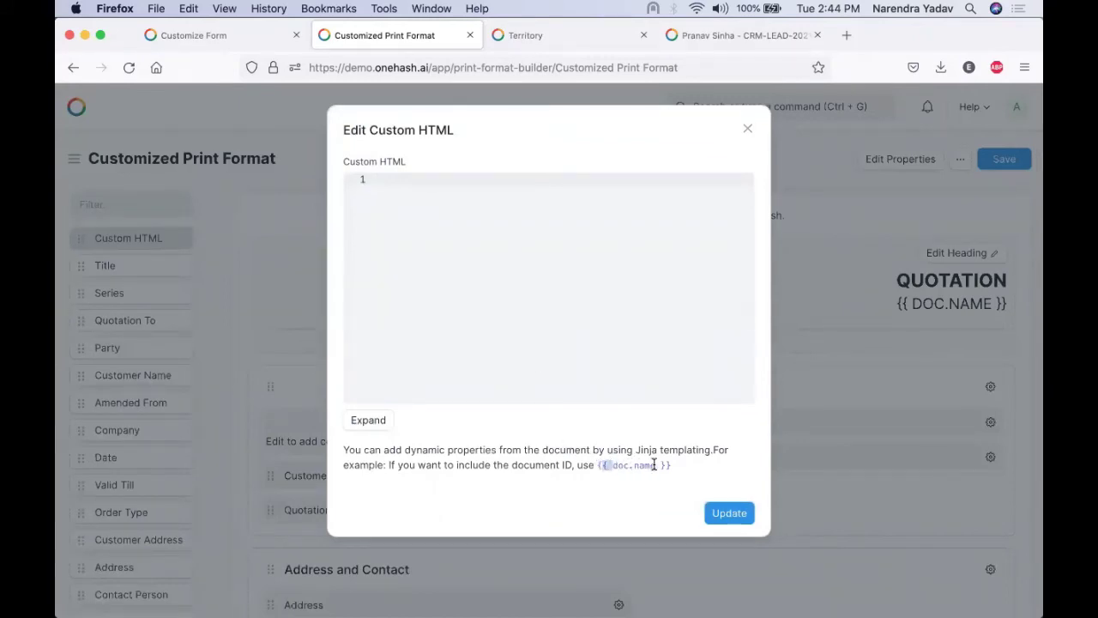
triple_click(637, 466)
click(674, 464)
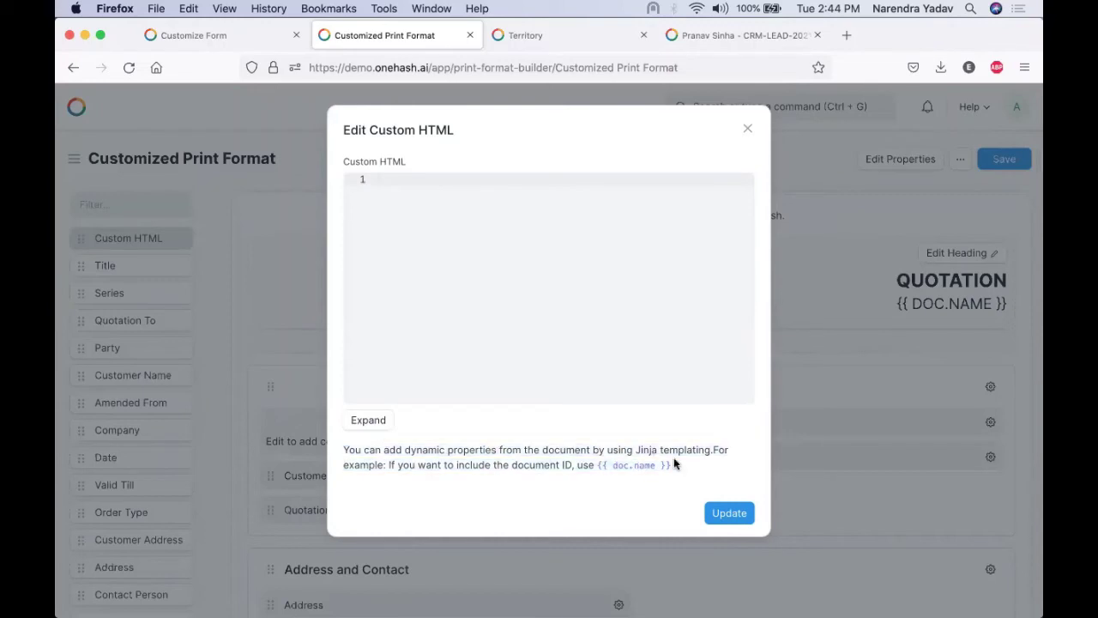
click(749, 131)
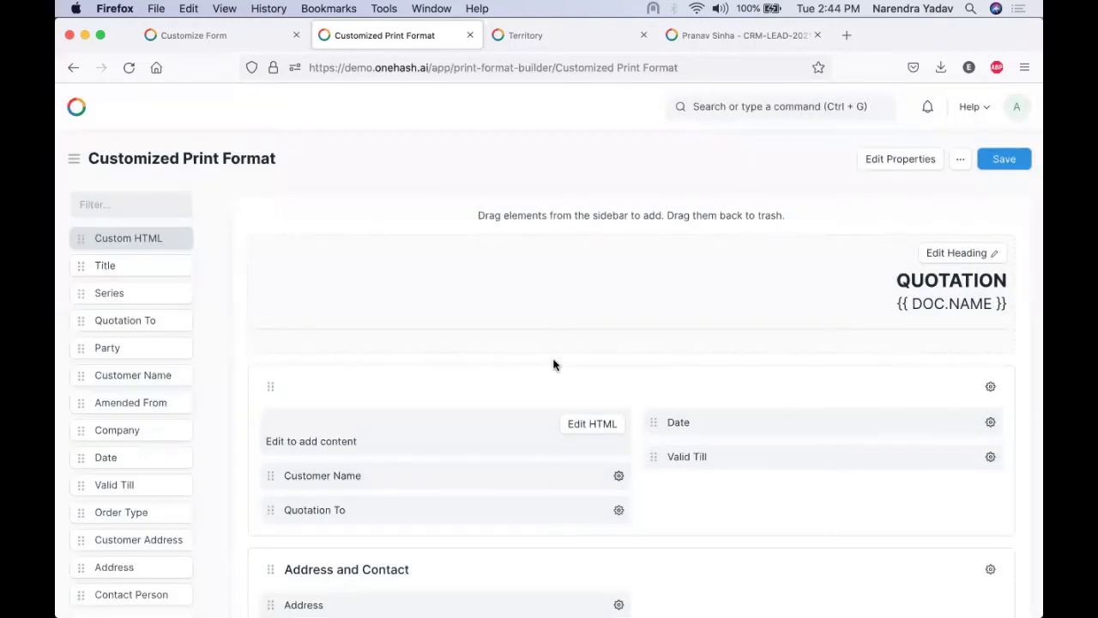
Return to the quotation print preview and turn on Compact Item Print
click(73, 68)
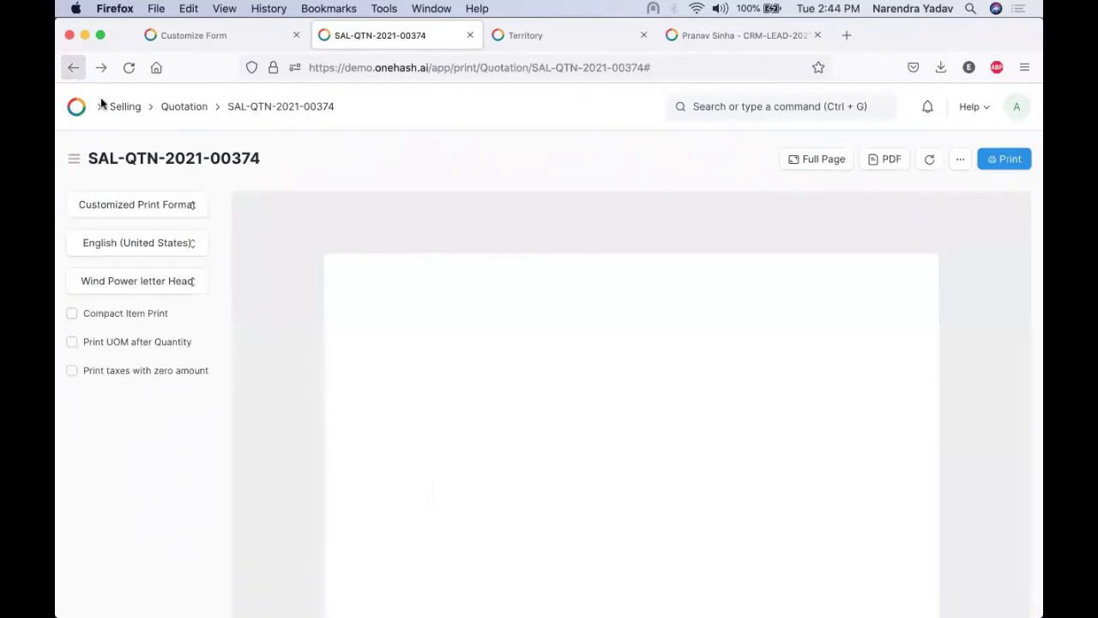
click(127, 320)
scroll(469, 319, down, 5)
scroll(469, 323, up, 2)
Enable Print UOM after Quantity and Print taxes with zero amount, then review the preview
click(117, 245)
scroll(450, 335, down, 2)
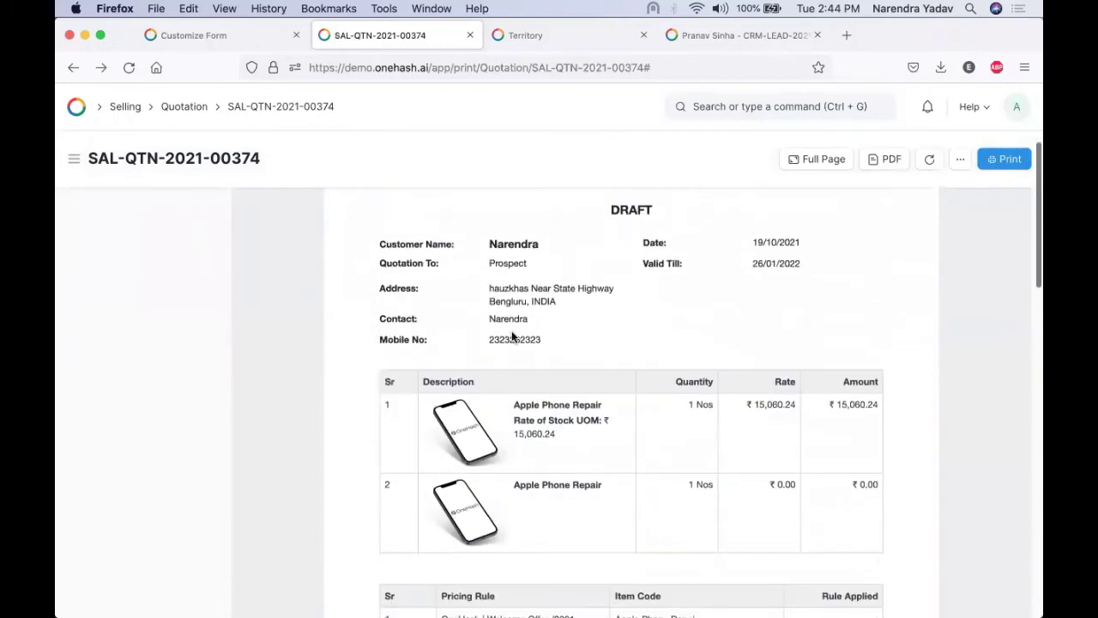
scroll(286, 252, up, 3)
click(105, 371)
scroll(580, 404, down, 5)
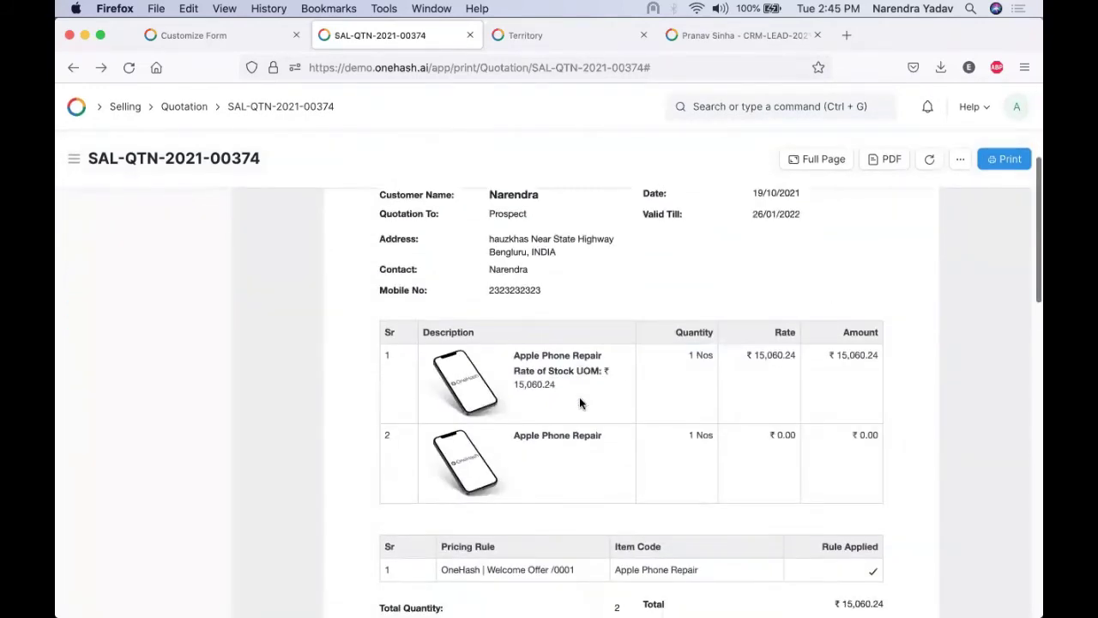
scroll(579, 401, down, 4)
scroll(579, 403, down, 2)
scroll(581, 400, down, 1)
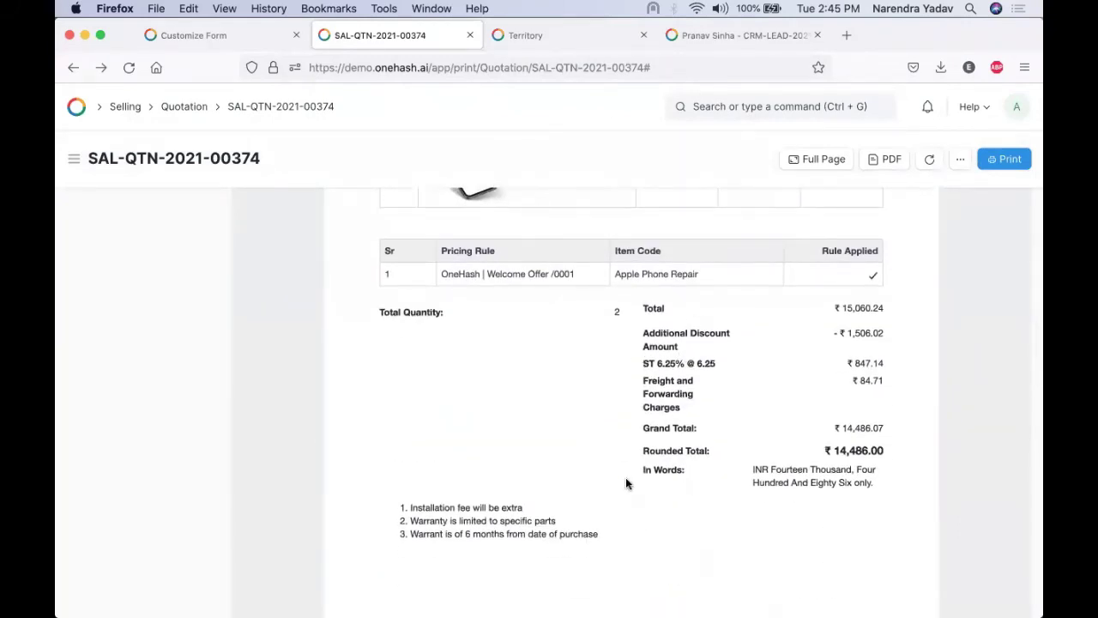
scroll(626, 477, down, 4)
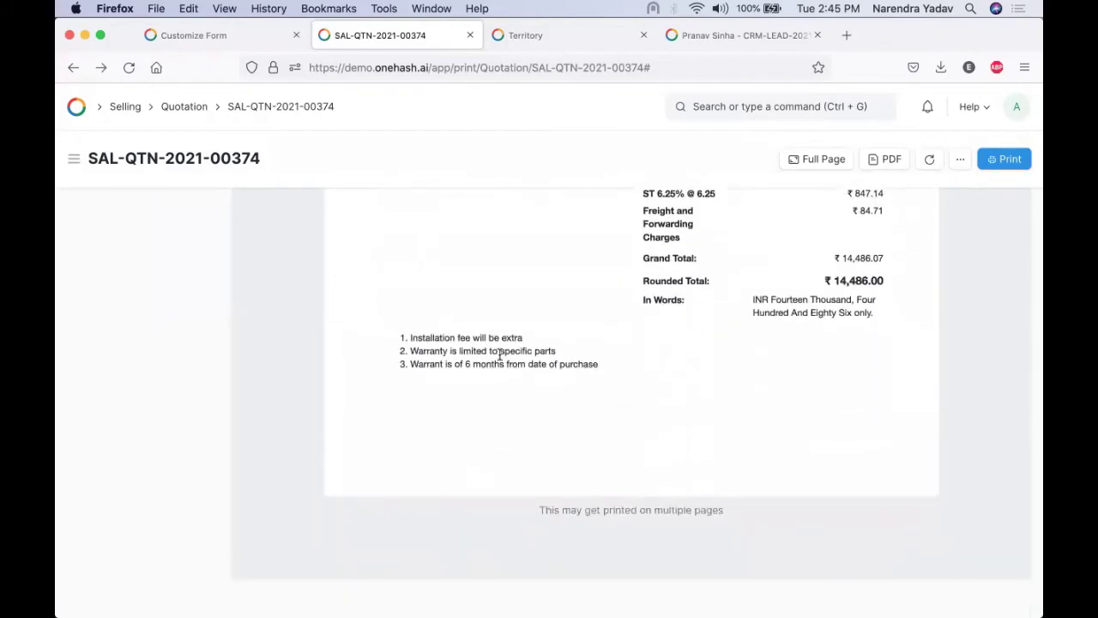
scroll(500, 356, up, 20)
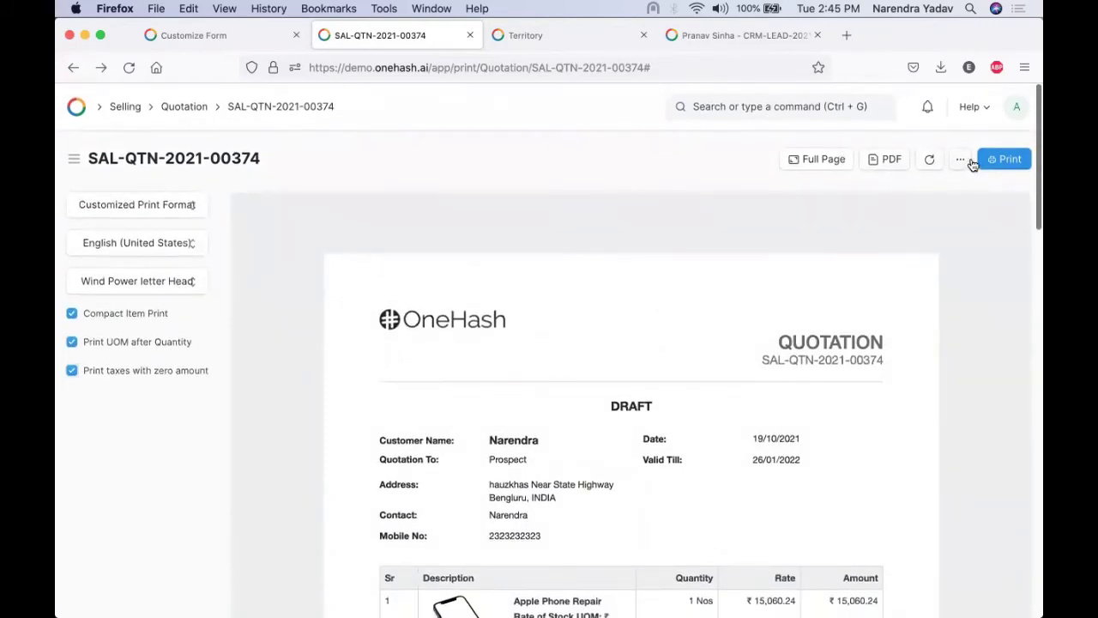
From the quotation form, submit SAL-QTN-2021-00374, confirm with Yes, and begin emailing it
click(266, 111)
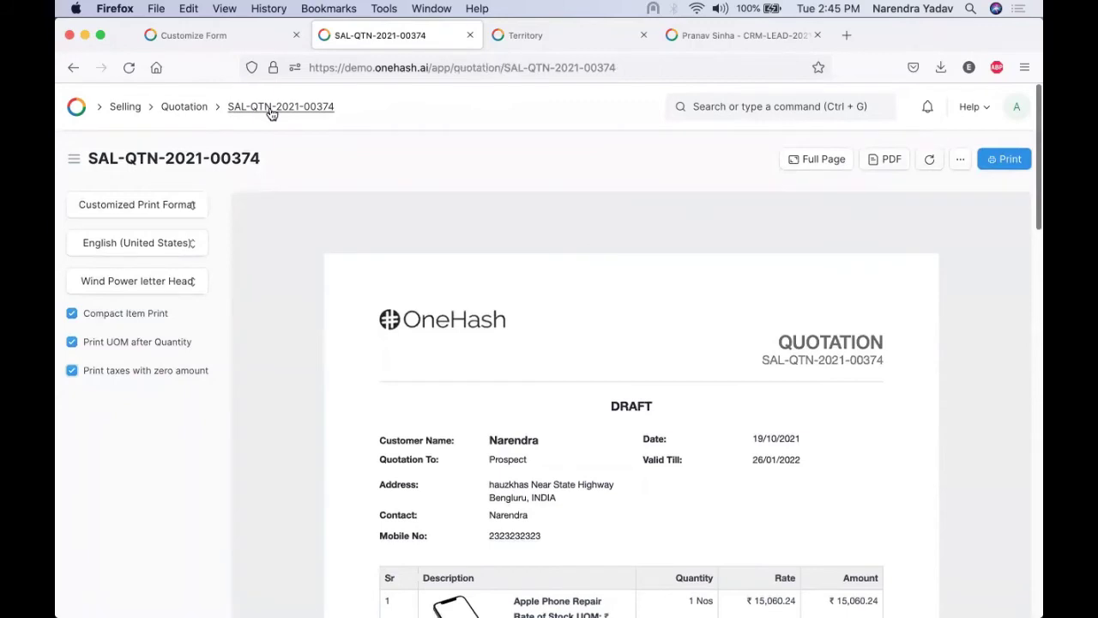
scroll(718, 311, down, 3)
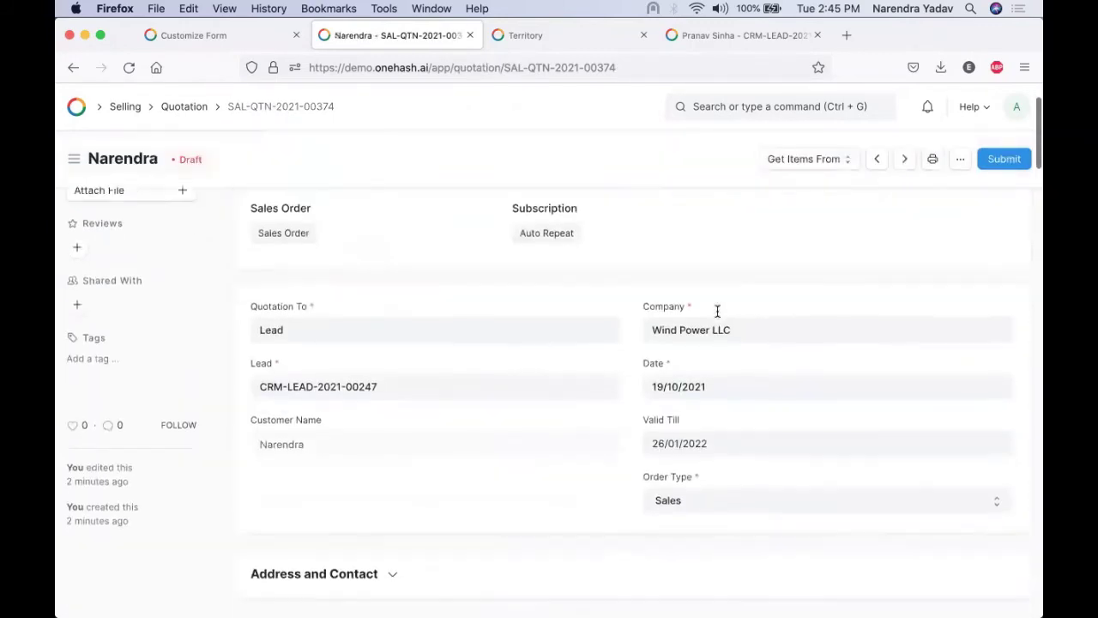
scroll(942, 226, up, 3)
click(1002, 159)
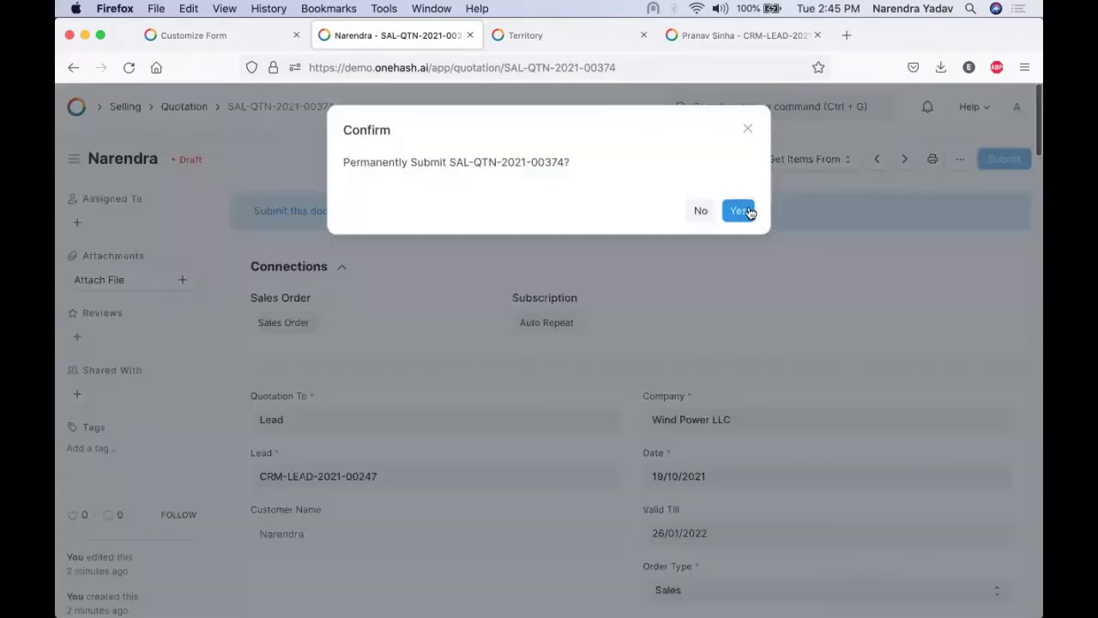
click(743, 212)
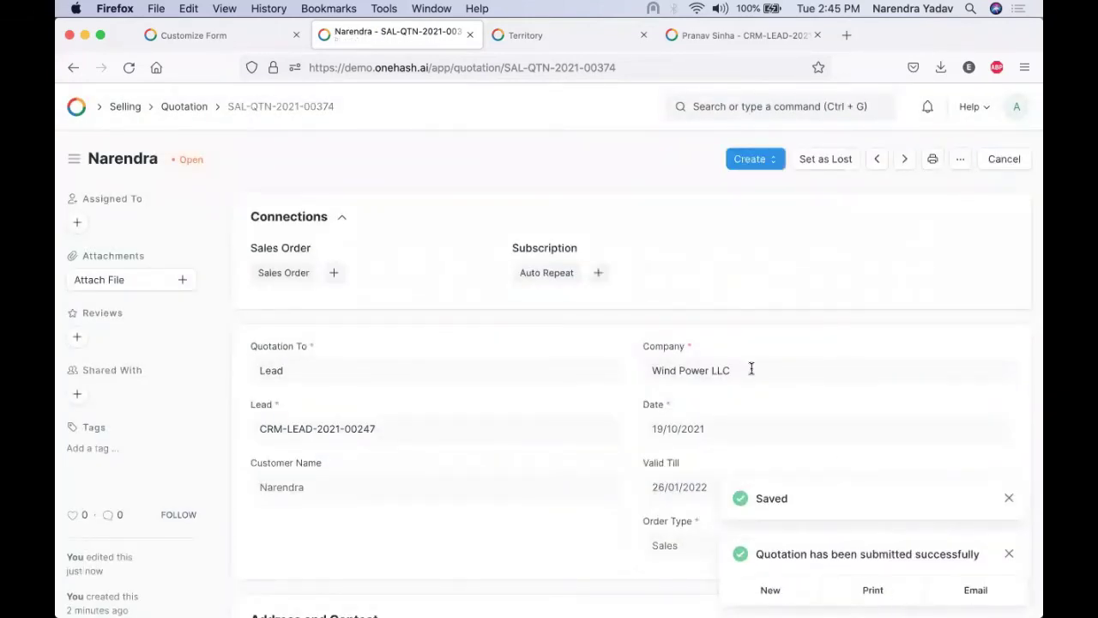
click(952, 584)
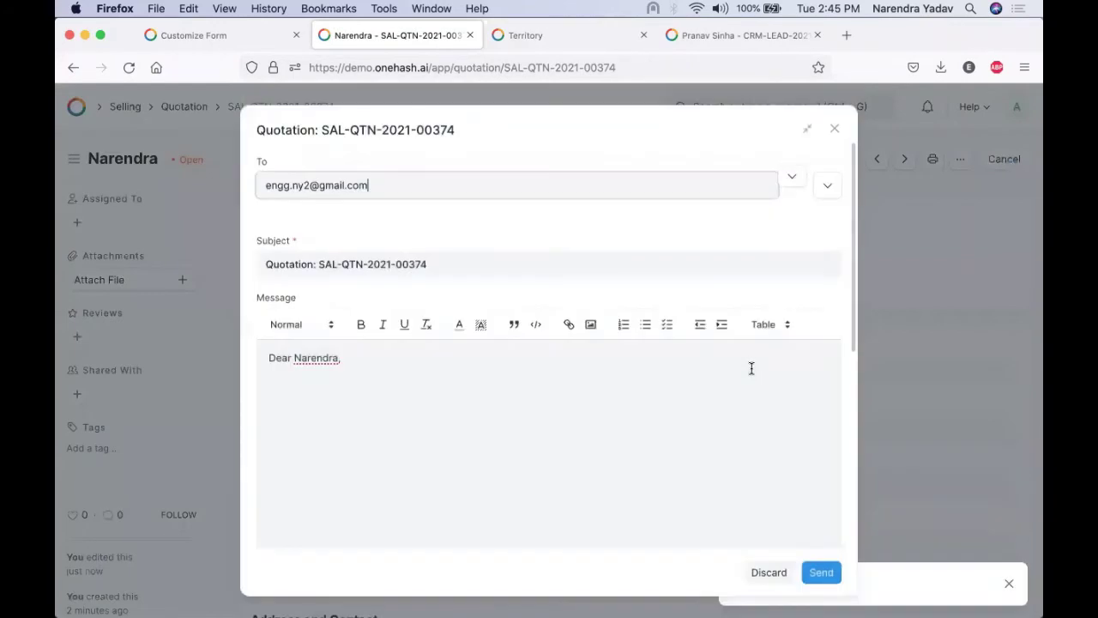
Remove the stray characters from the recipient address and reveal the CC, BCC and template fields
click(311, 188)
key(BackSpace)
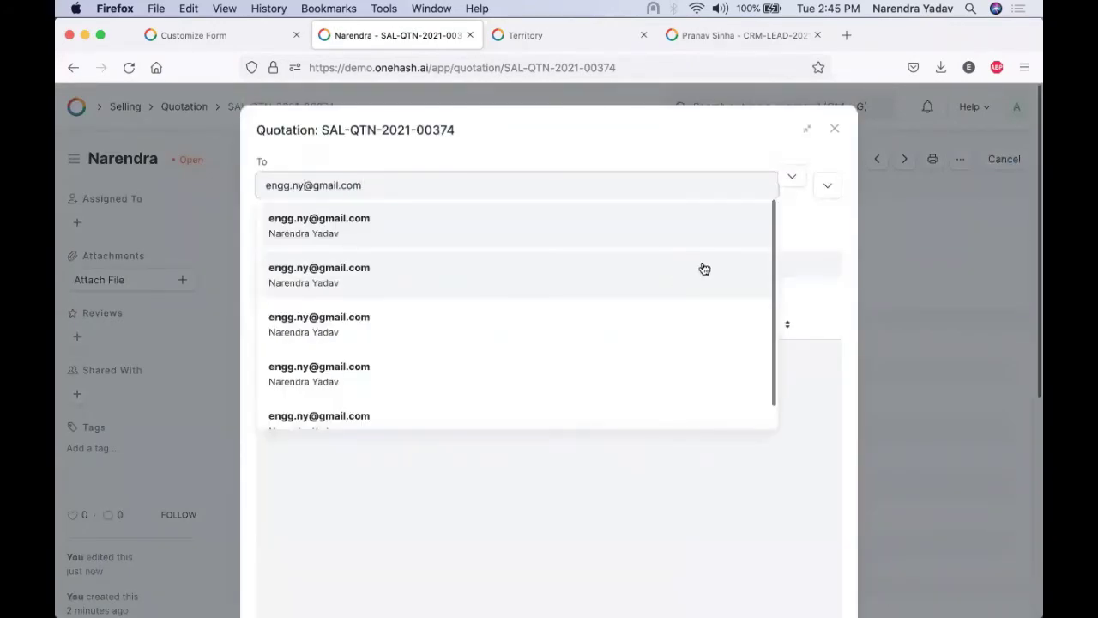
click(806, 226)
click(826, 187)
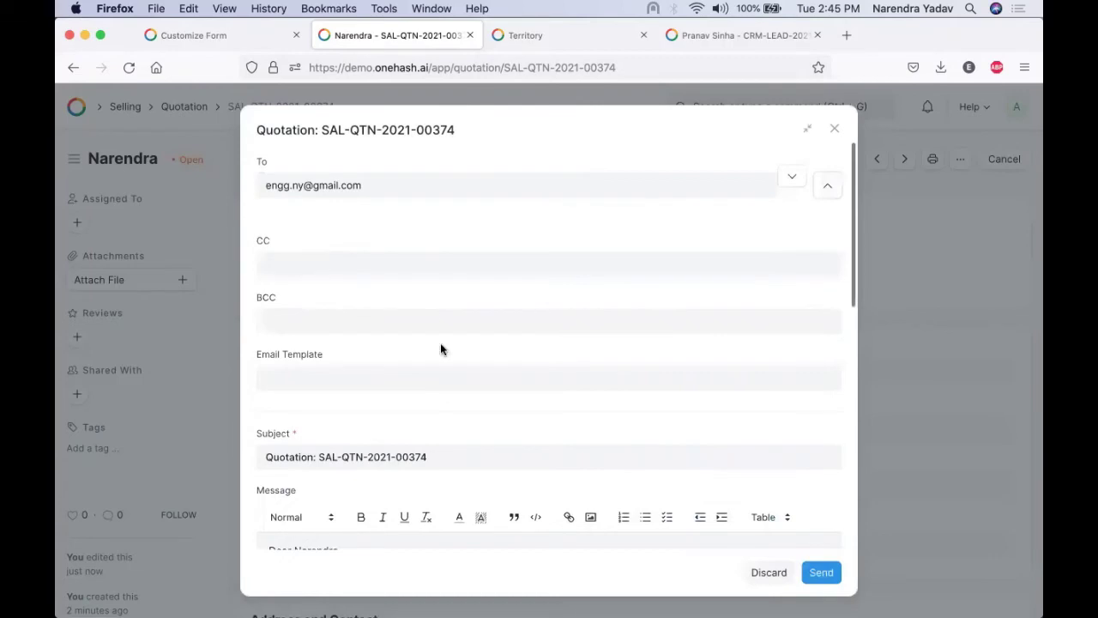
Apply the Welcome Email template, choose Standard print format, and uncheck Attach Document Print
click(396, 378)
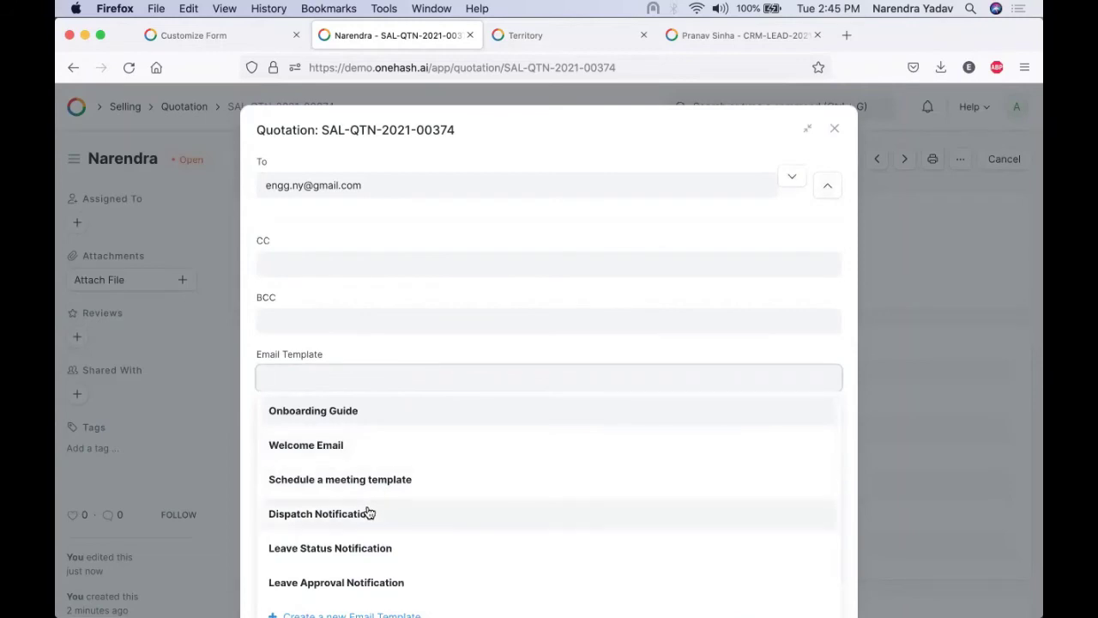
click(361, 448)
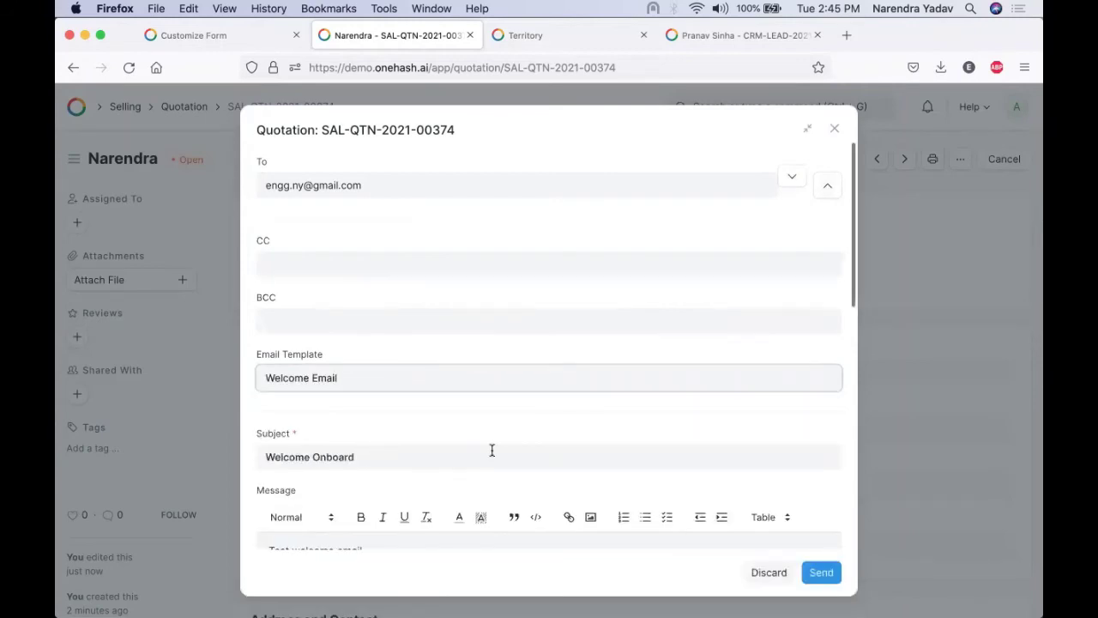
scroll(491, 449, down, 10)
scroll(492, 450, down, 2)
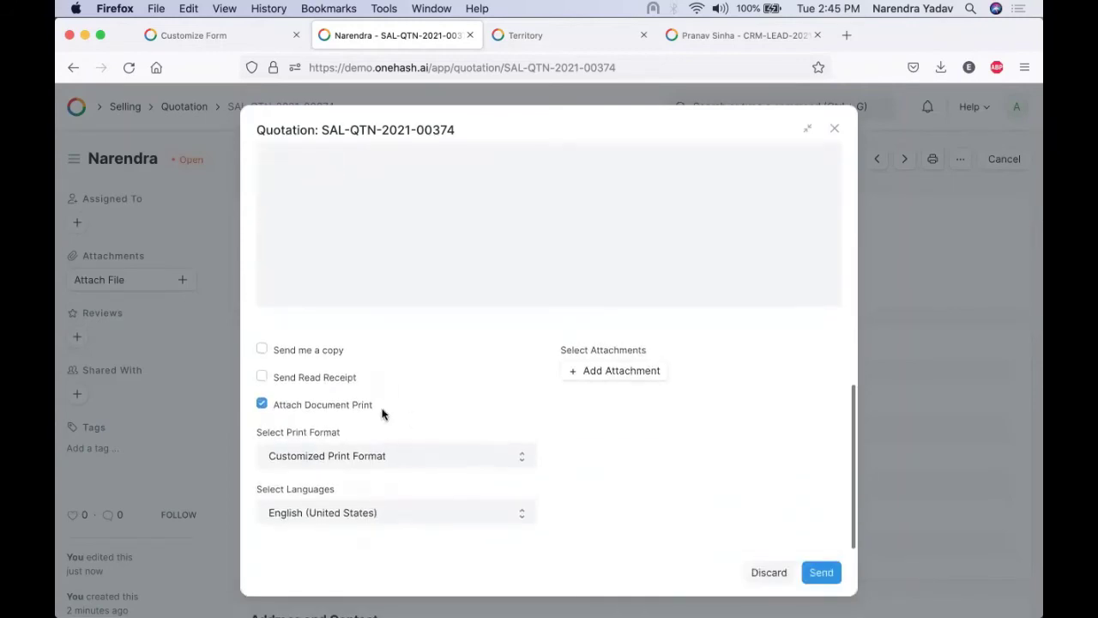
click(352, 456)
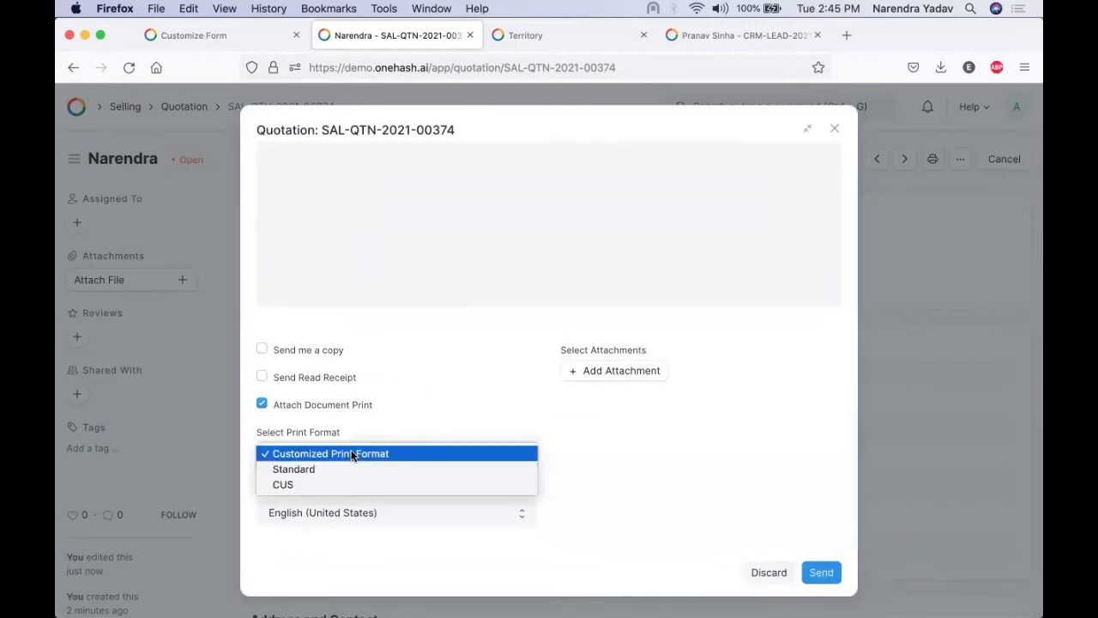
click(339, 469)
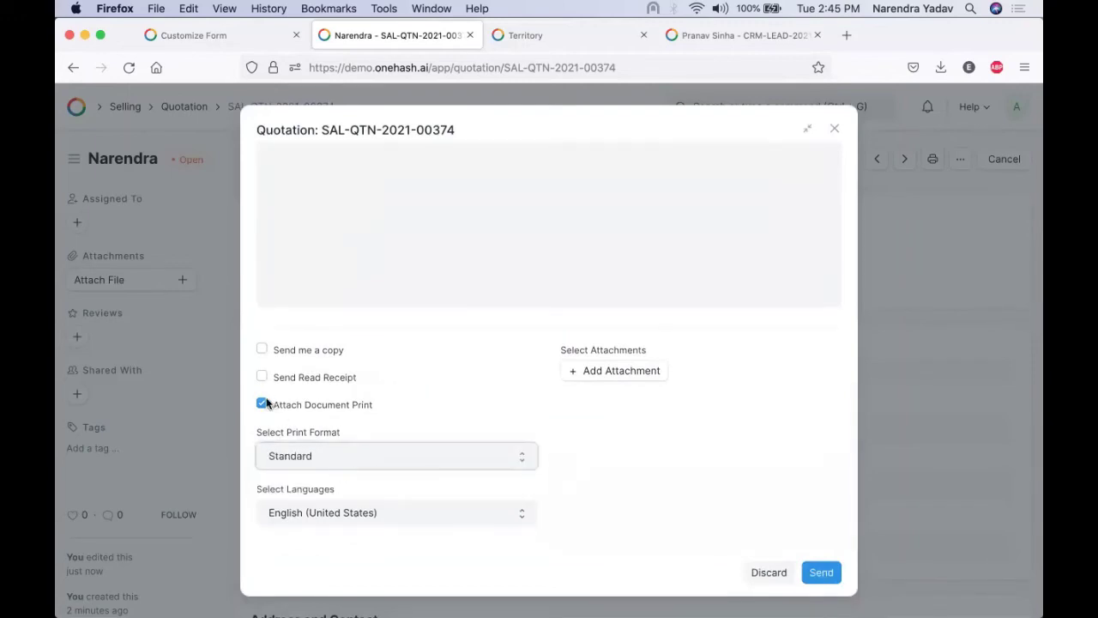
click(262, 404)
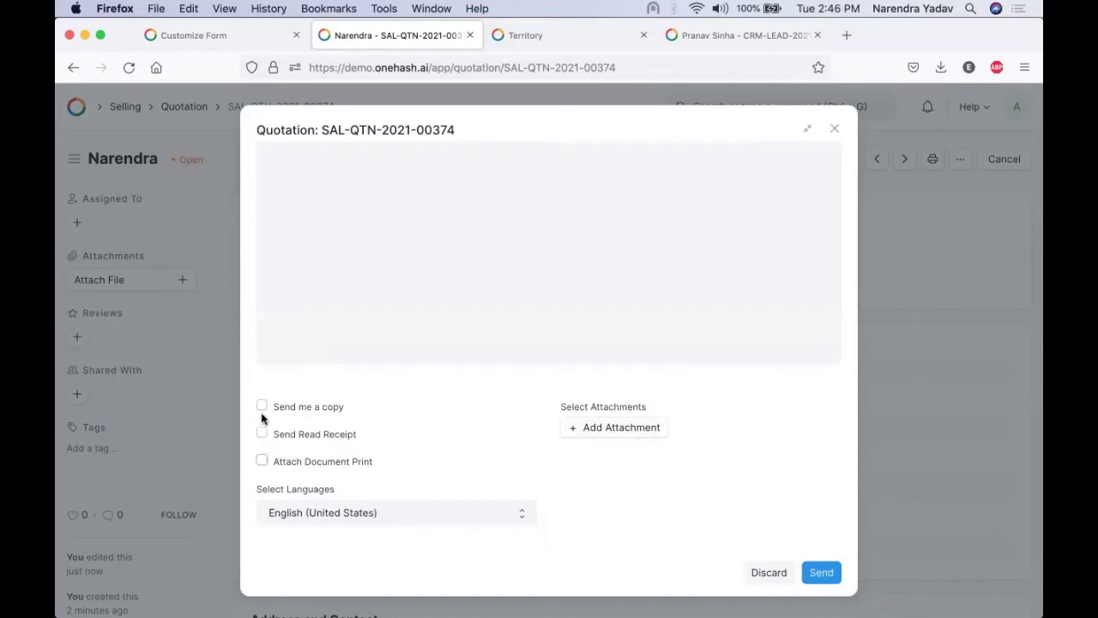
Try the library, computer and web link attachment options without attaching anything
click(632, 432)
click(527, 253)
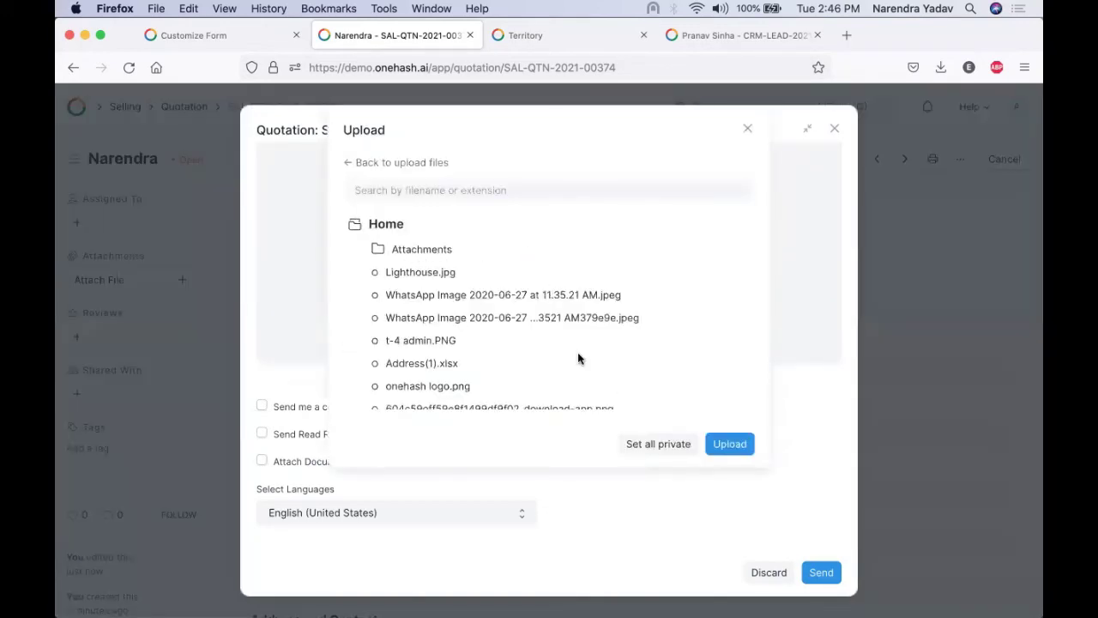
click(747, 129)
click(622, 431)
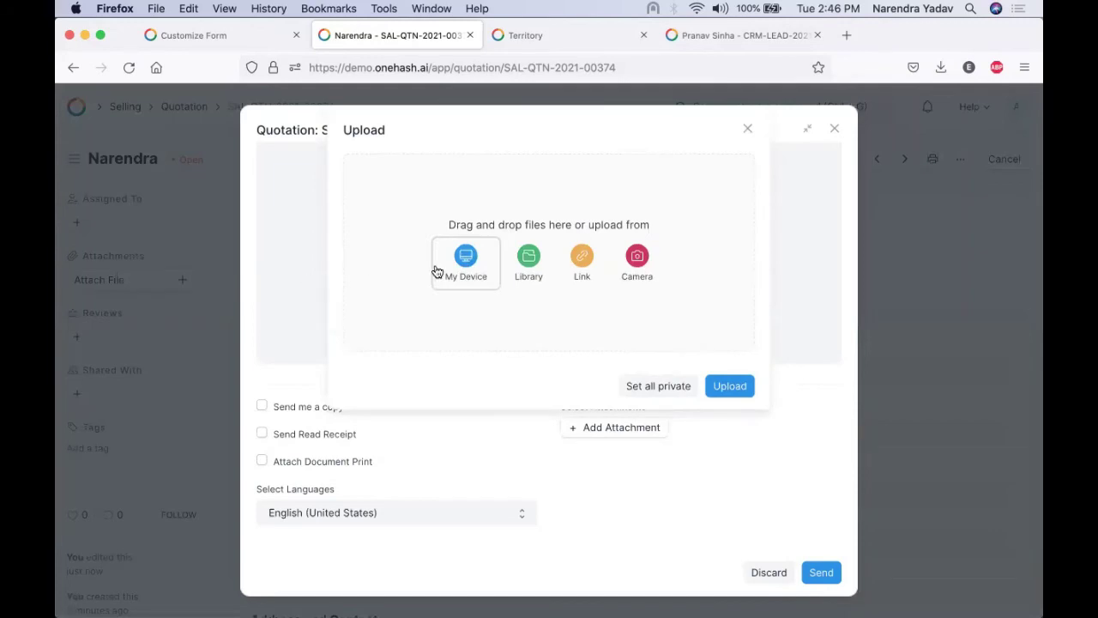
click(437, 271)
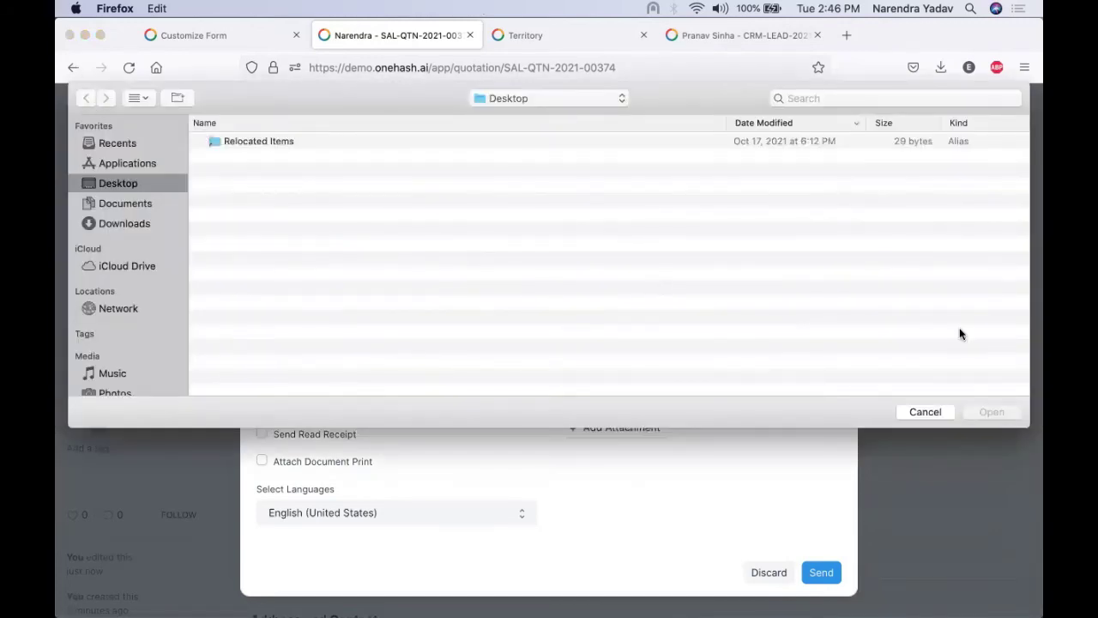
click(918, 415)
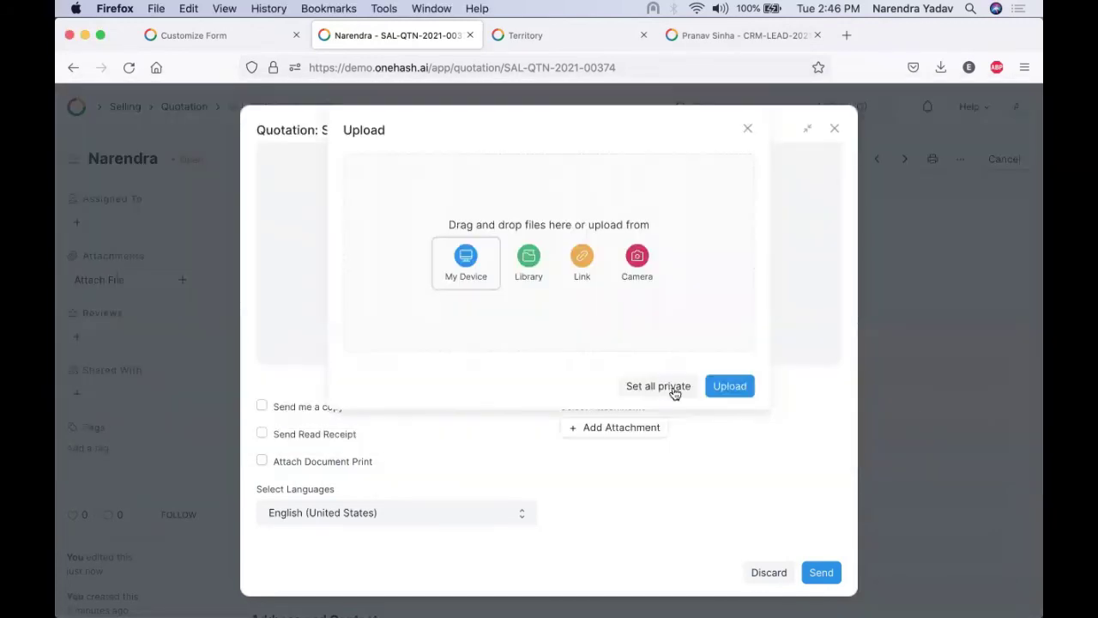
click(583, 259)
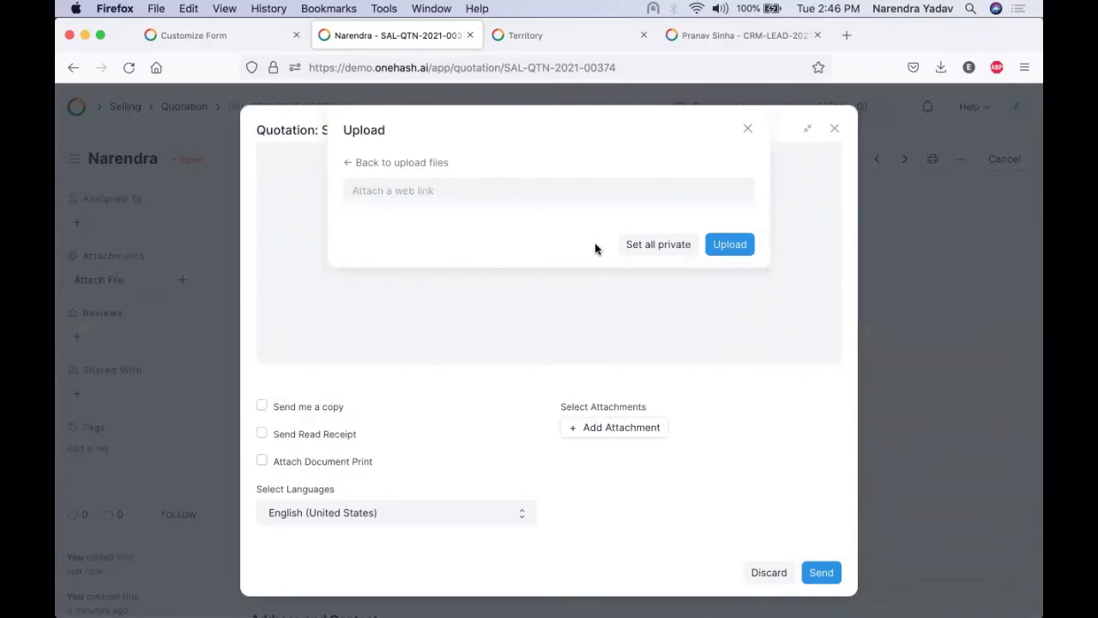
click(749, 128)
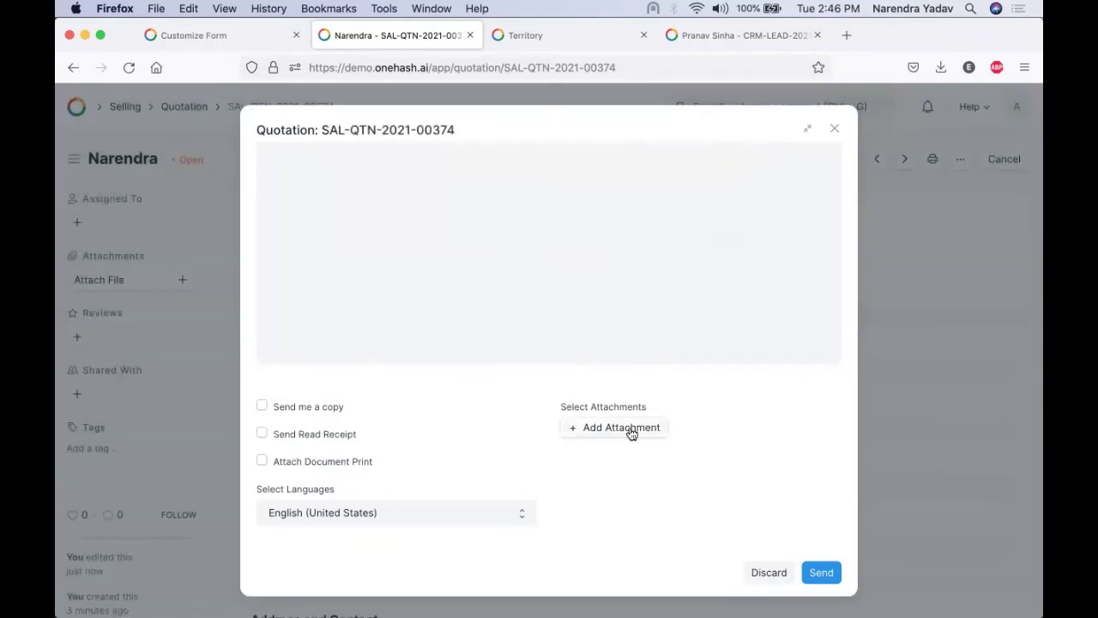
Try the camera option, deny camera access, close the upload dialog, and send the email
click(632, 429)
click(638, 256)
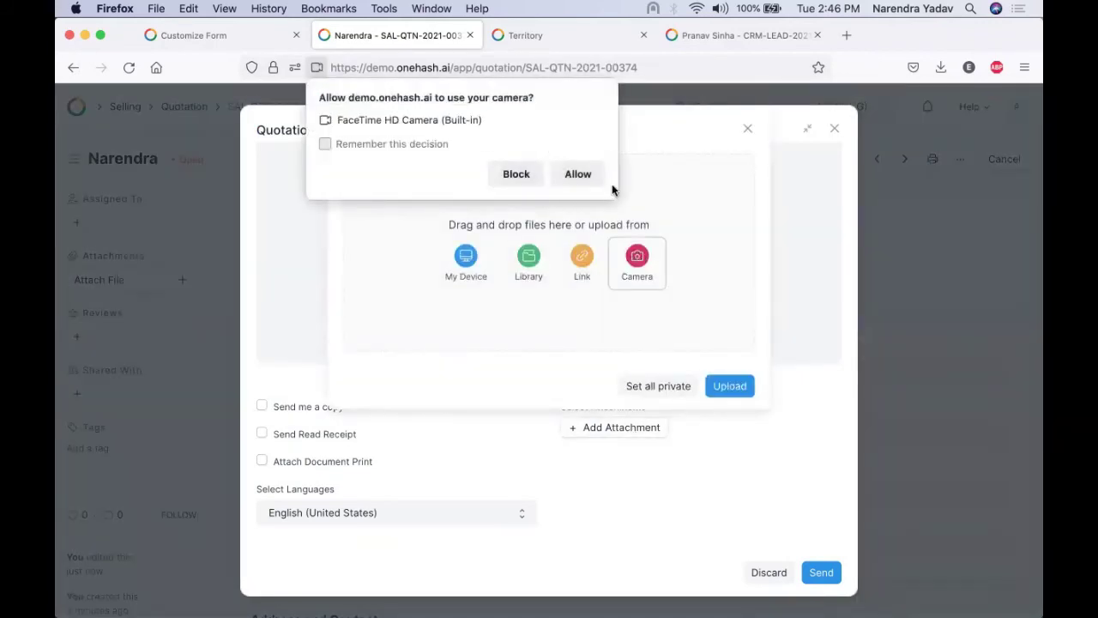
click(513, 176)
click(751, 132)
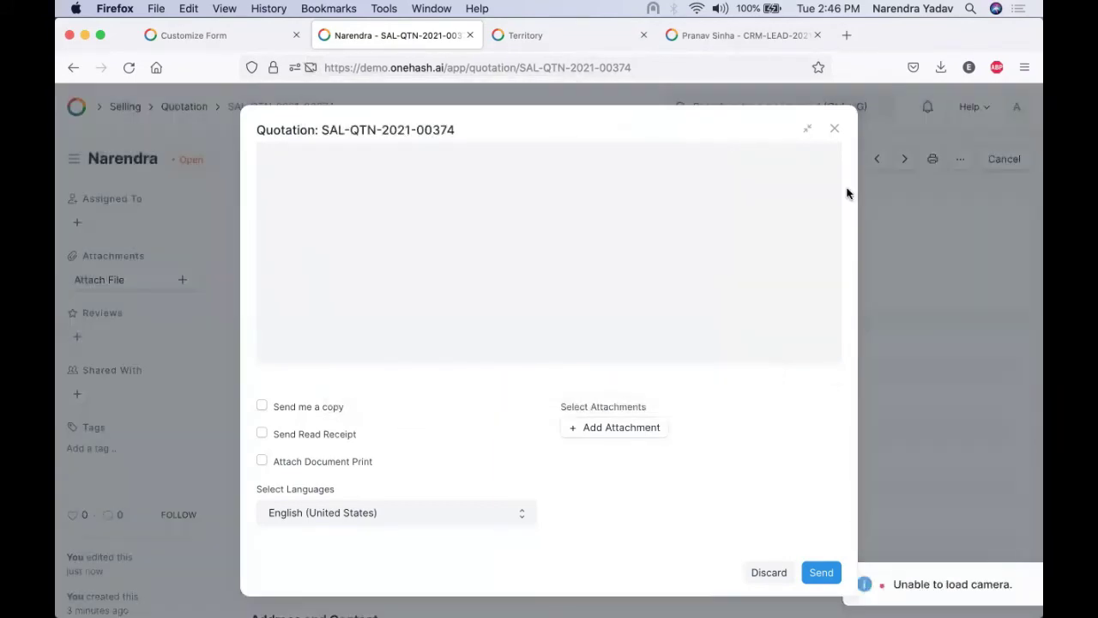
click(822, 573)
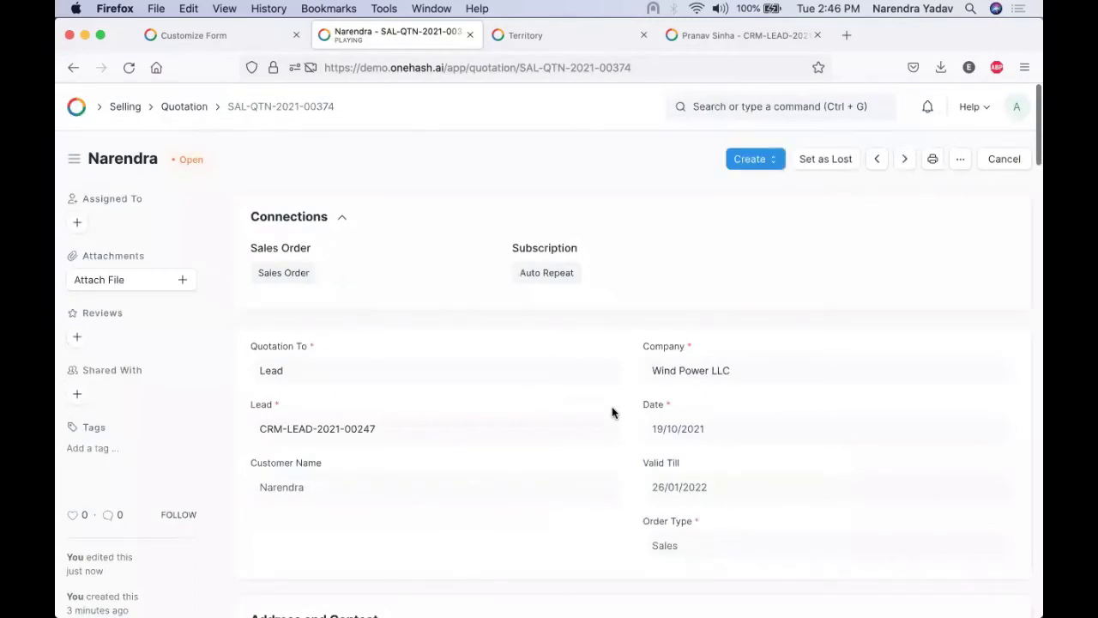
Expand More Information and go to the linked opportunity CRM-OPP-2021-00214
scroll(486, 341, down, 10)
scroll(487, 341, down, 20)
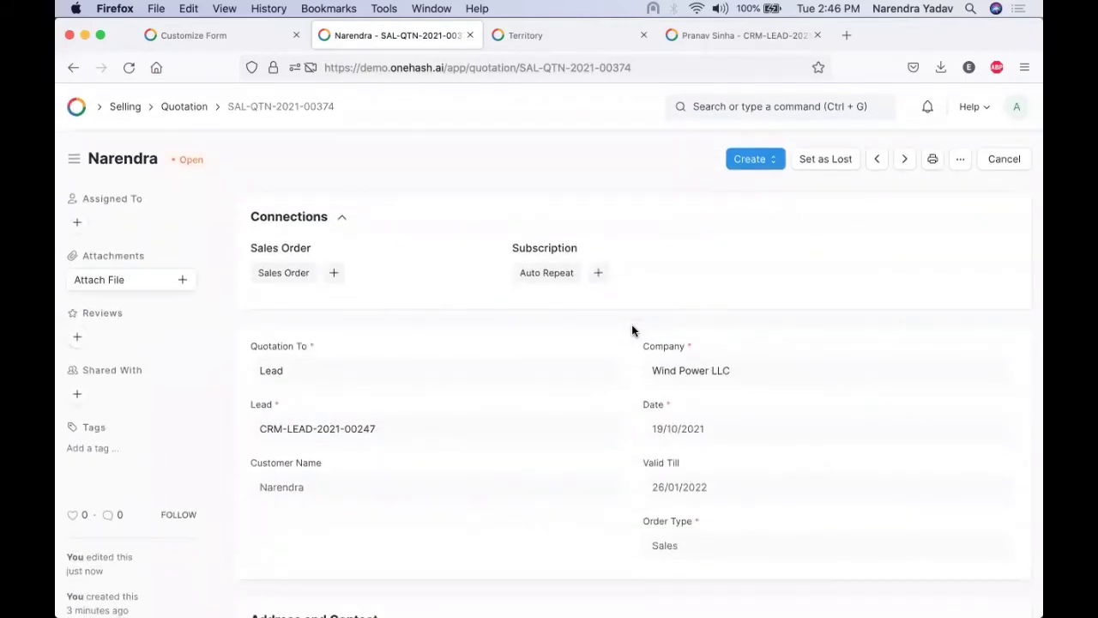
scroll(552, 386, down, 15)
scroll(551, 388, down, 15)
click(283, 344)
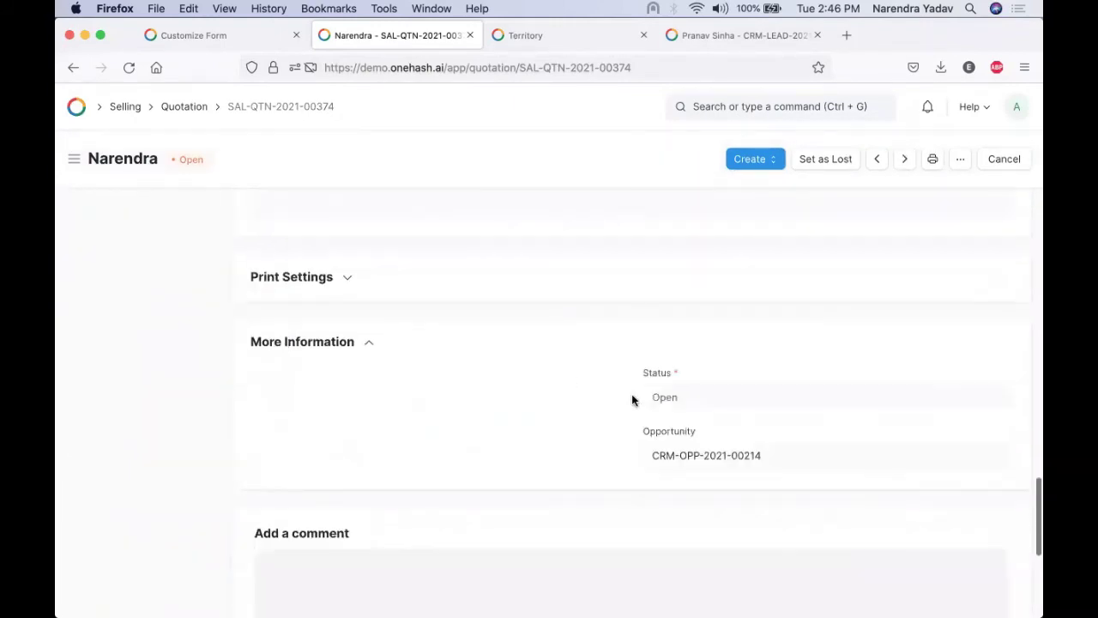
click(694, 455)
Change the sales stage from Needs Analysis to Proposal/Price Quote and save the opportunity
scroll(772, 319, down, 3)
double_click(745, 321)
key(ctrl+a)
key(BackSpace)
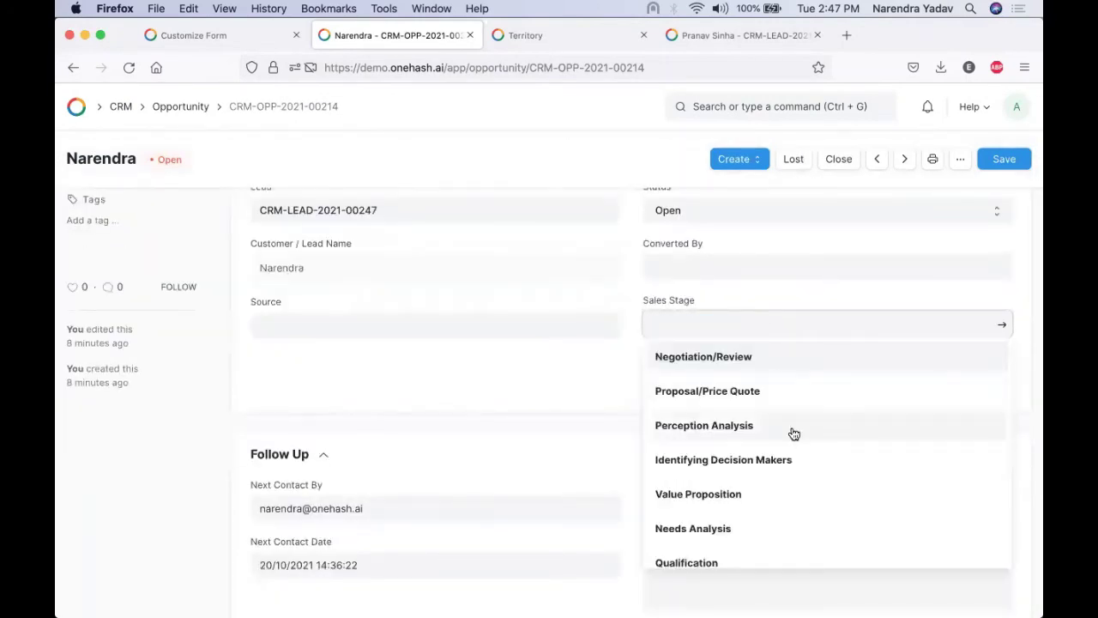
scroll(792, 429, down, 2)
scroll(792, 432, down, 1)
scroll(792, 432, up, 3)
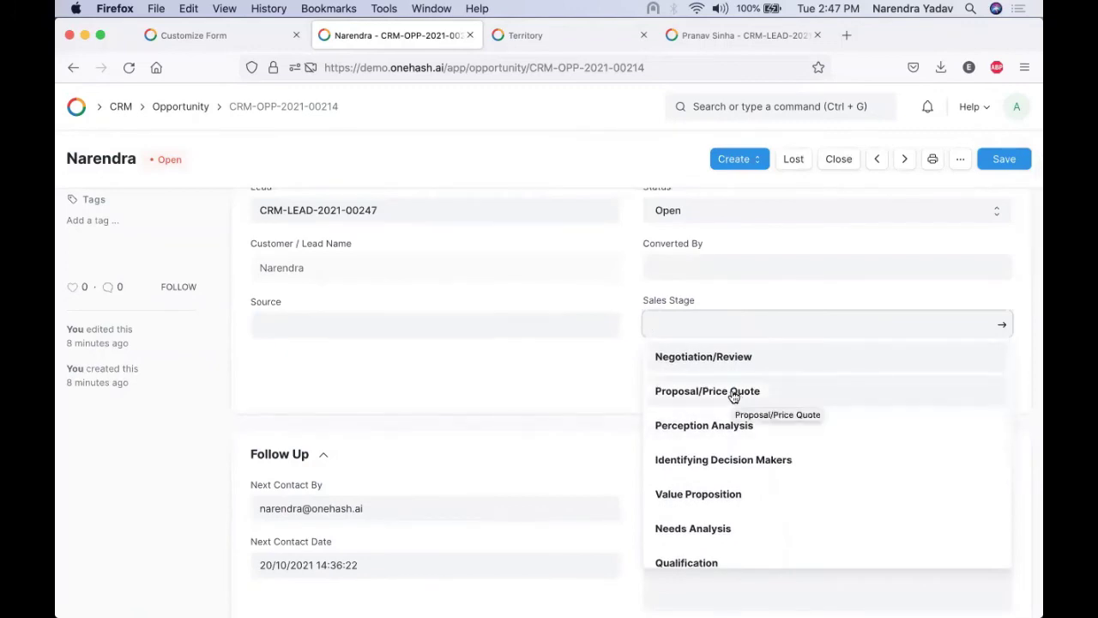
click(732, 394)
click(1003, 170)
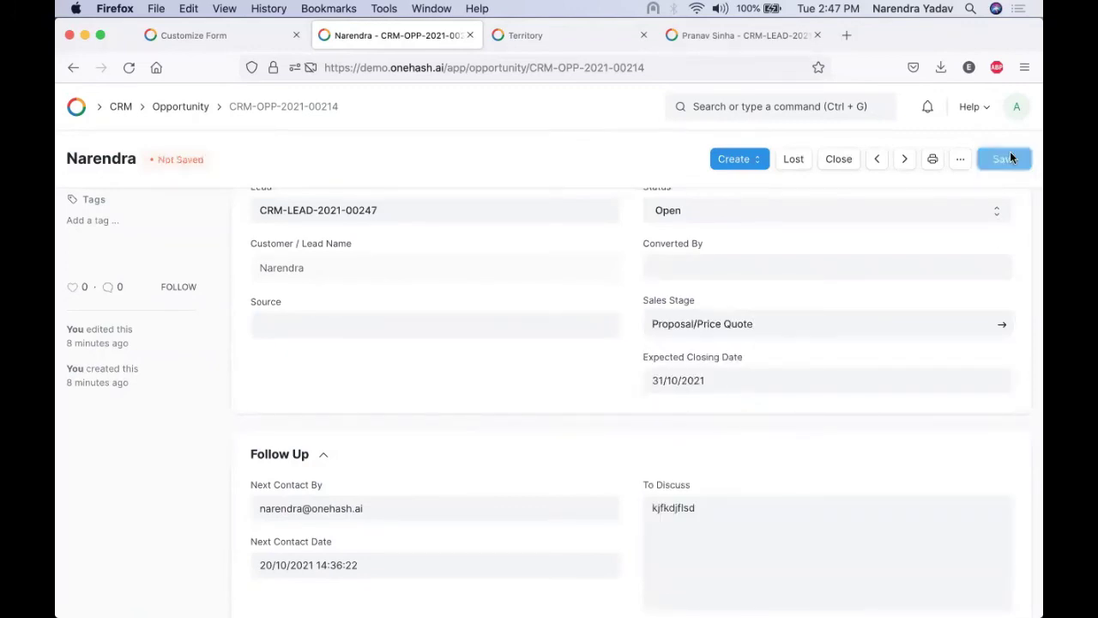
scroll(450, 390, down, 3)
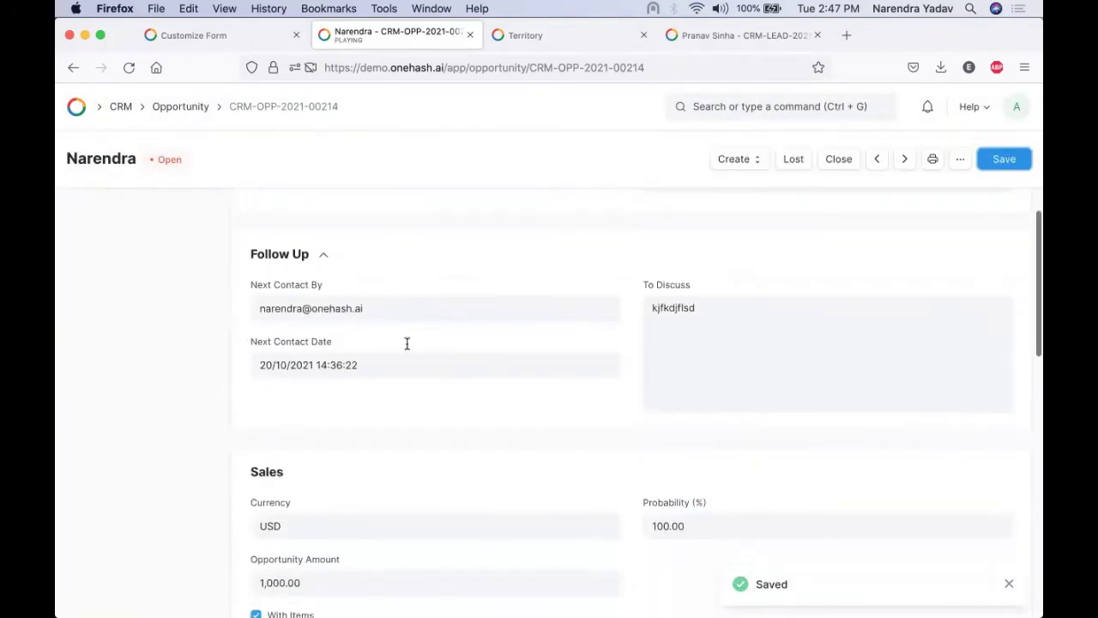
scroll(494, 335, up, 2)
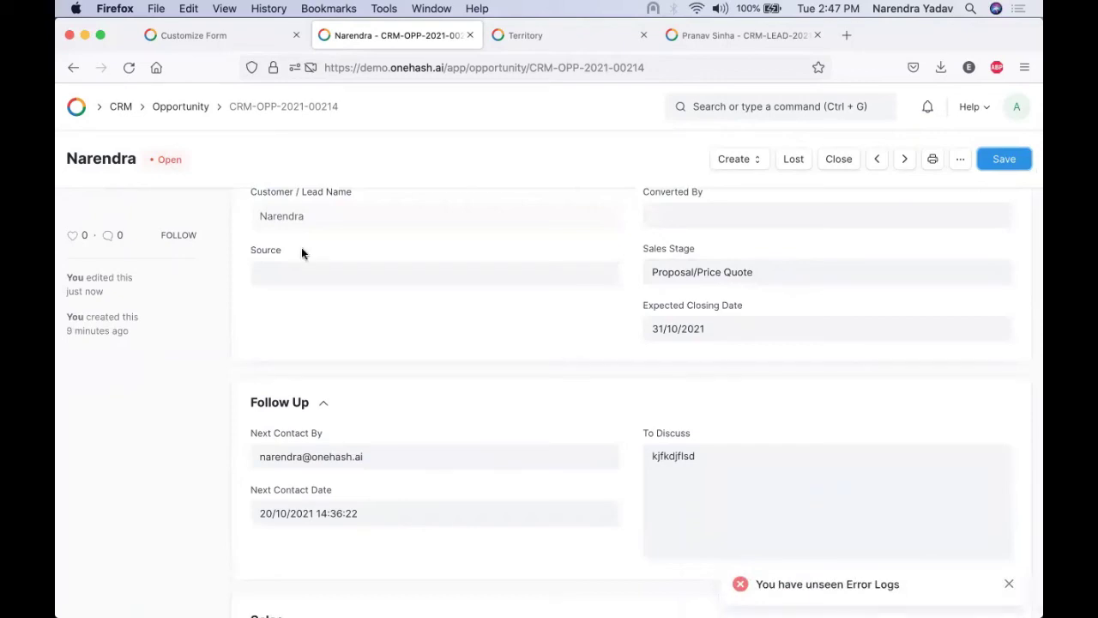
scroll(433, 270, up, 4)
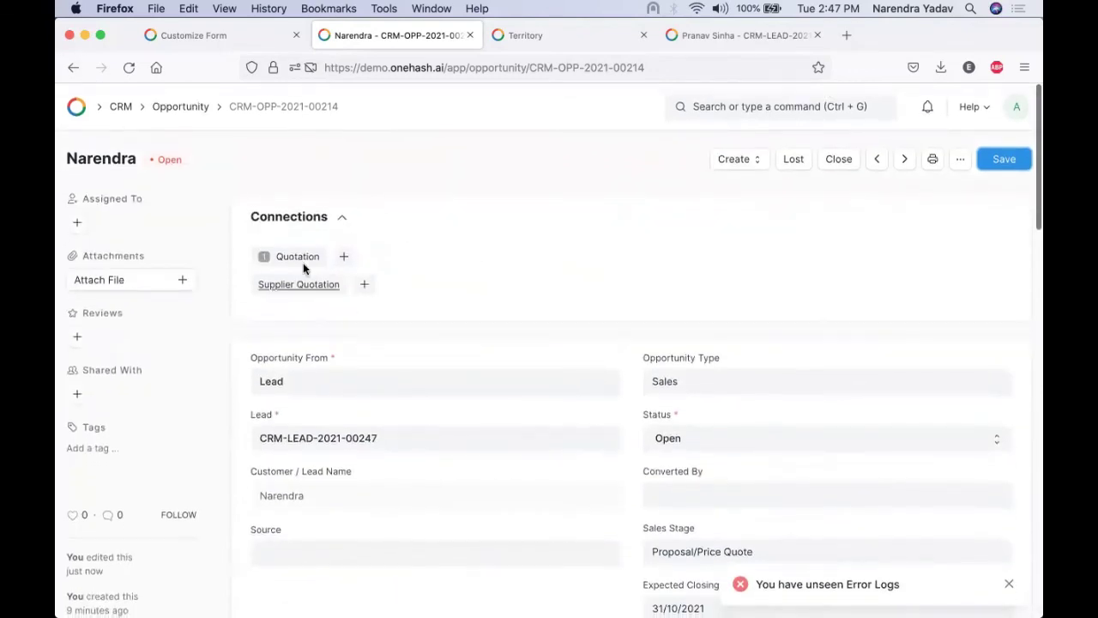
Open quotation SAL-QTN-2021-00374 from the opportunity, cancel it, and amend it into a new draft
click(289, 254)
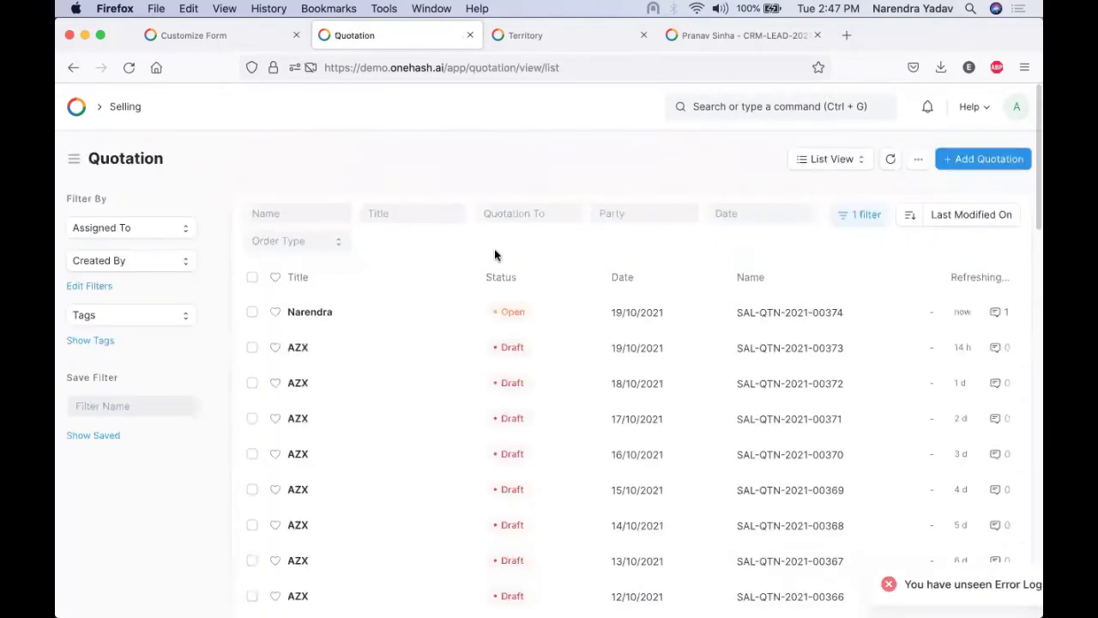
click(305, 313)
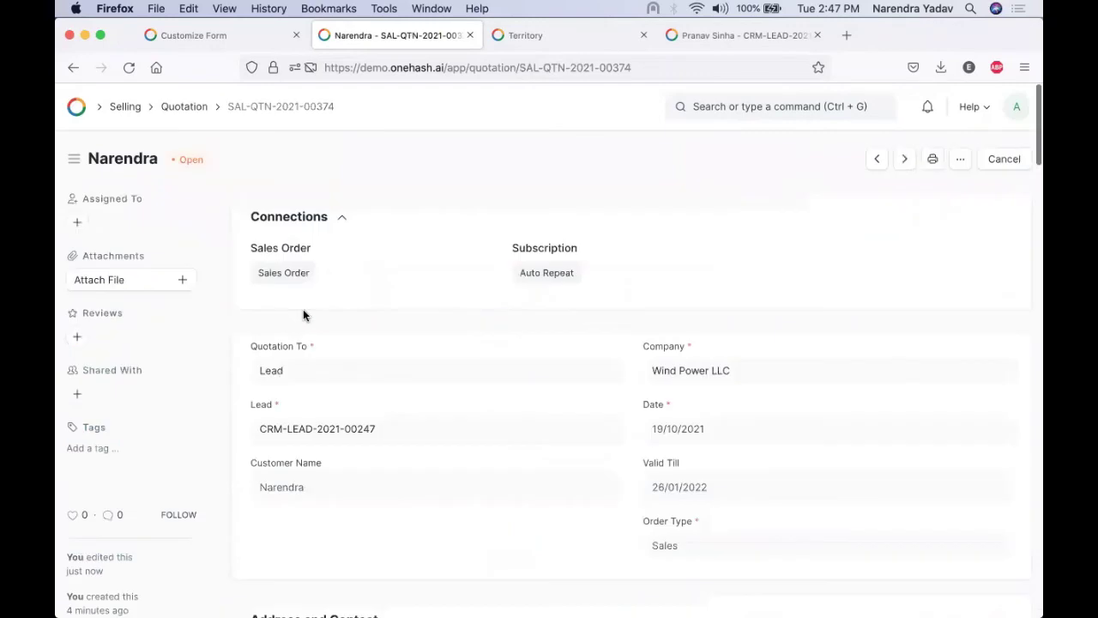
click(1006, 161)
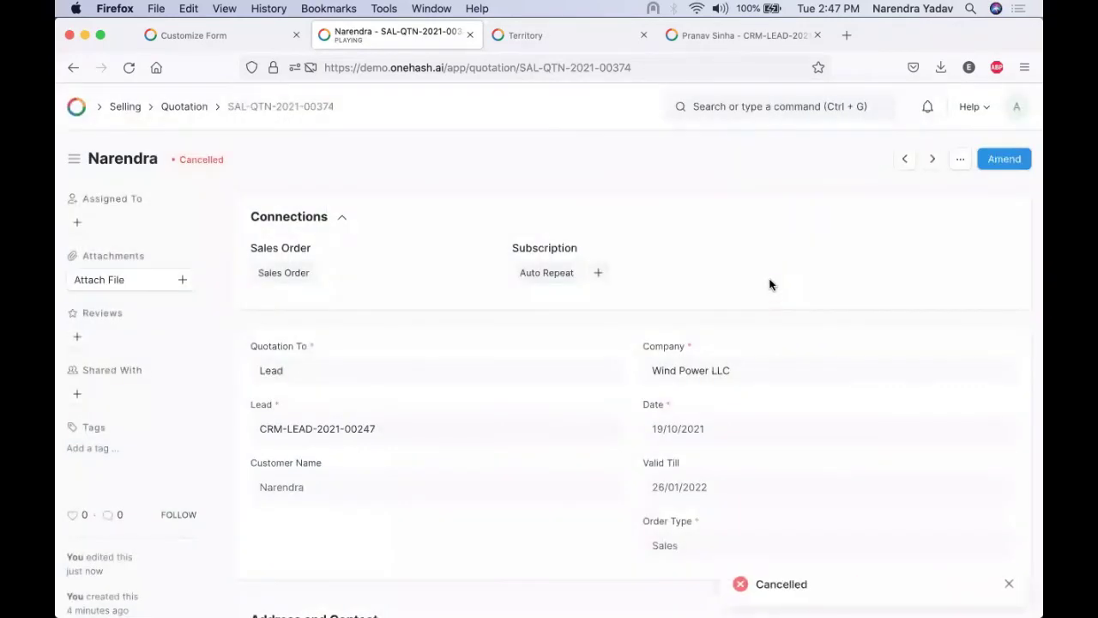
click(1001, 161)
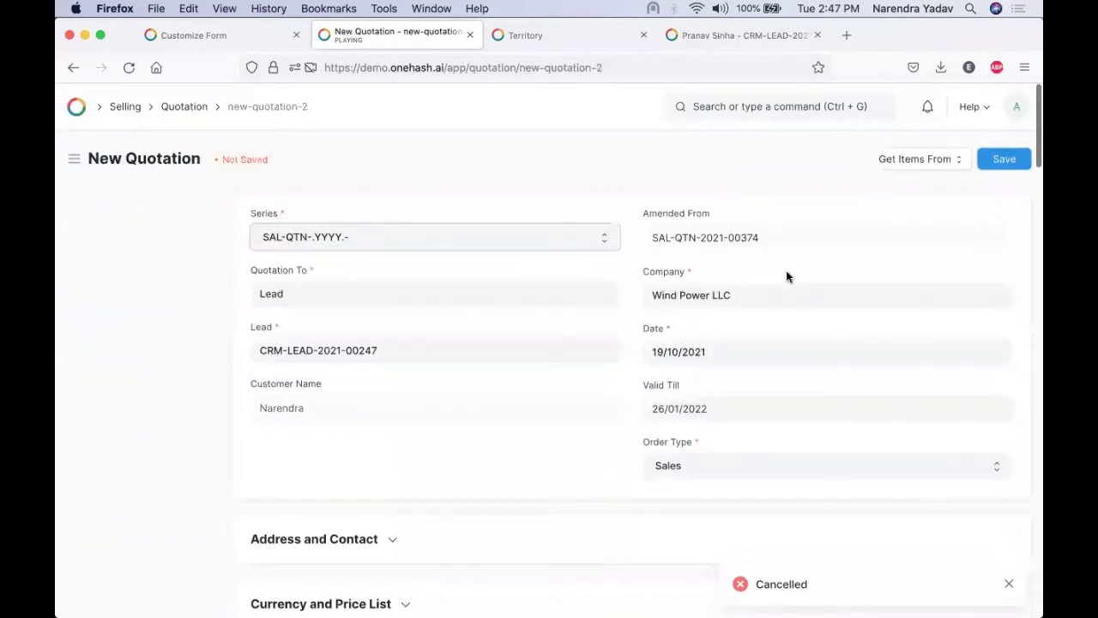
Change the Additional Discount Percentage from 10 to 15 and save the quotation
scroll(469, 328, down, 5)
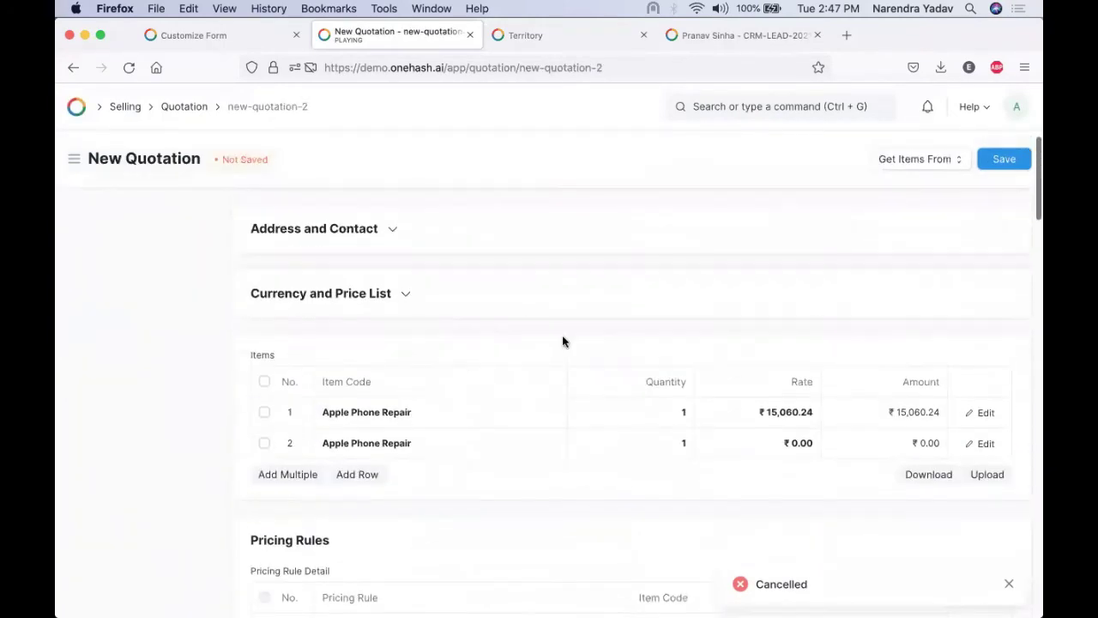
scroll(563, 341, down, 2)
scroll(958, 384, up, 3)
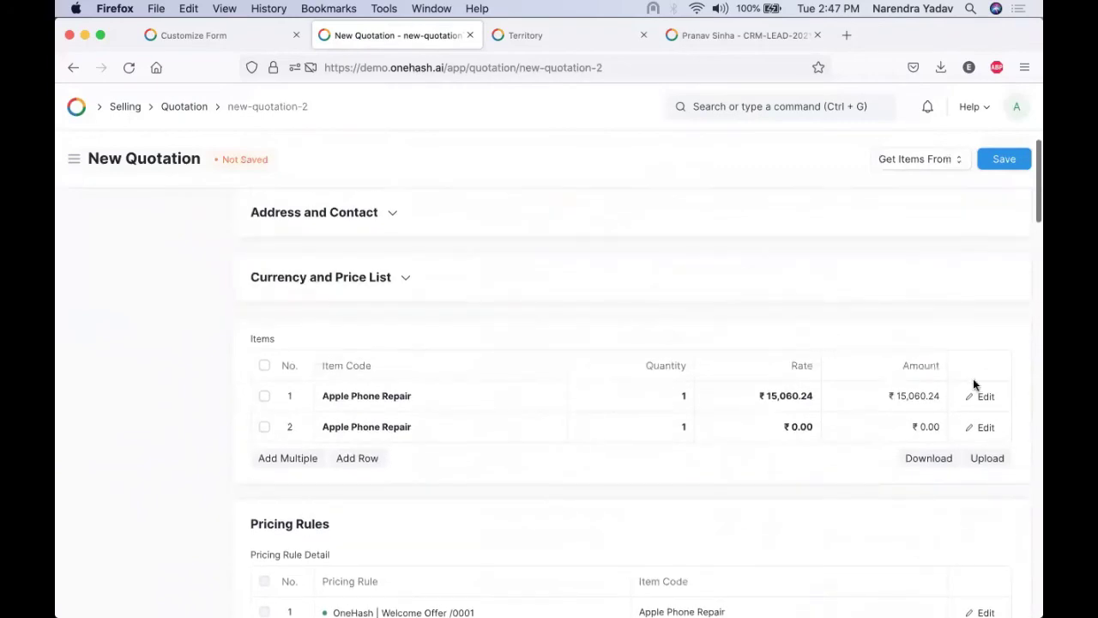
scroll(620, 471, down, 5)
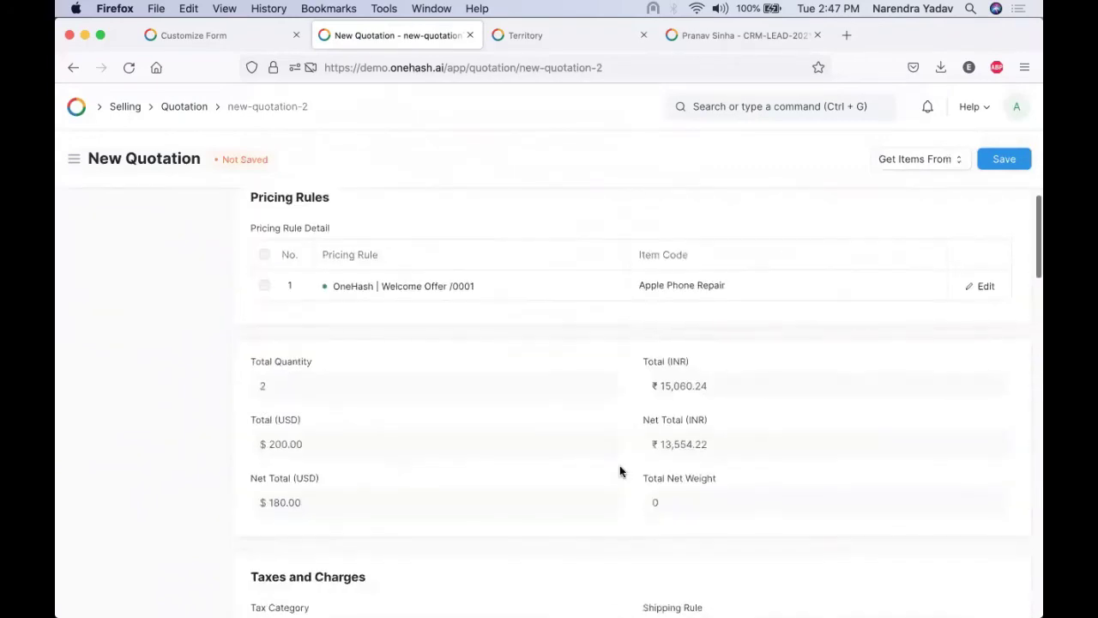
scroll(621, 471, down, 2)
scroll(440, 472, down, 6)
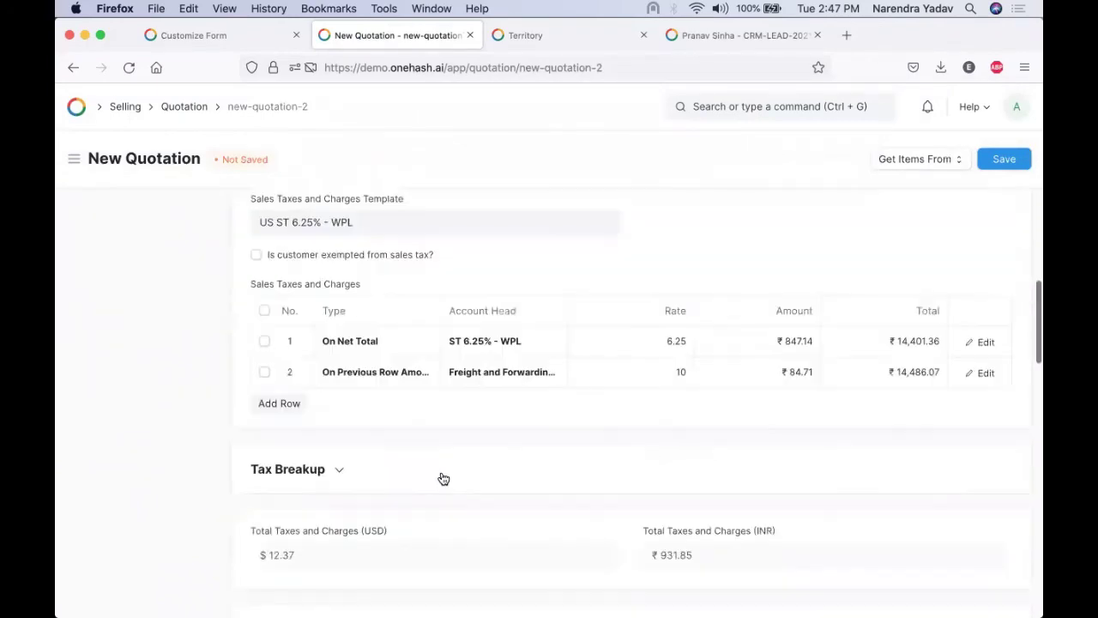
scroll(423, 416, down, 2)
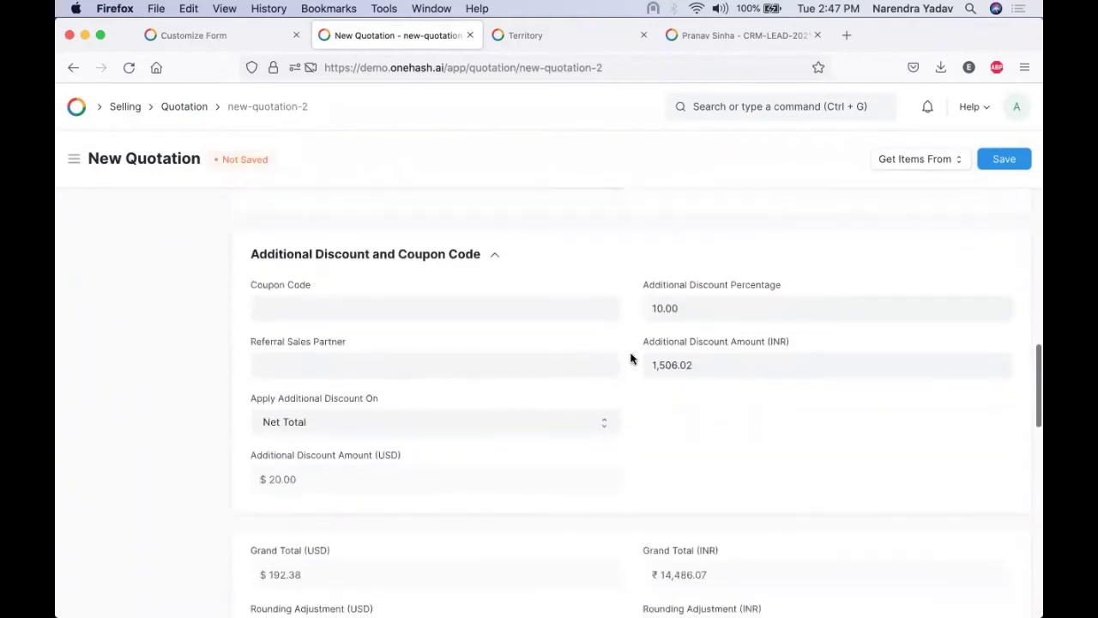
click(692, 306)
text(15)
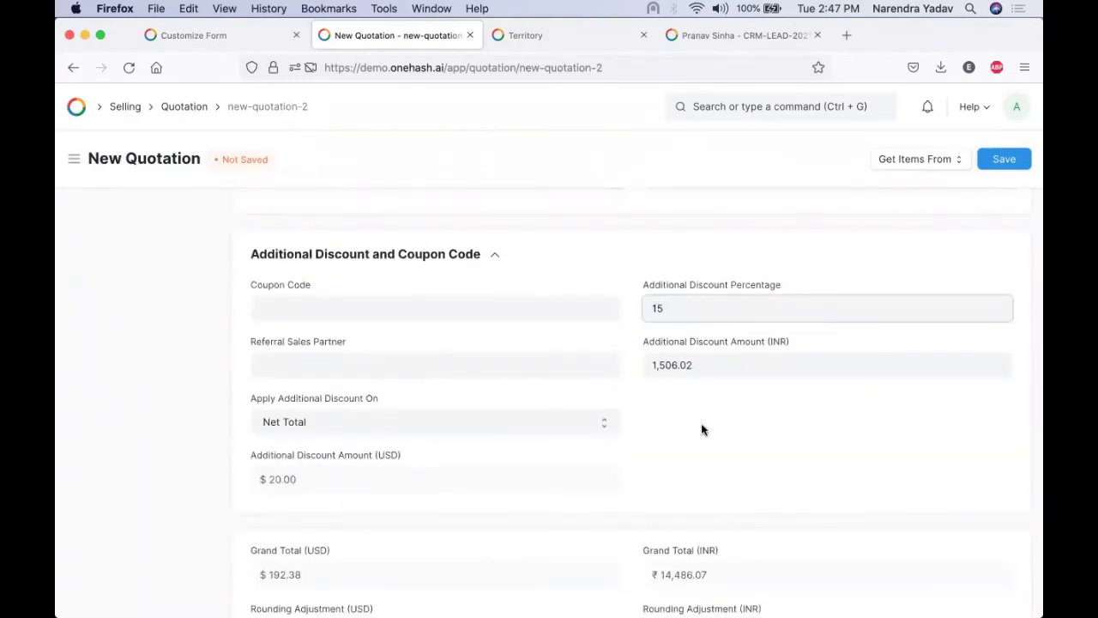
click(701, 439)
key(ctrl+s)
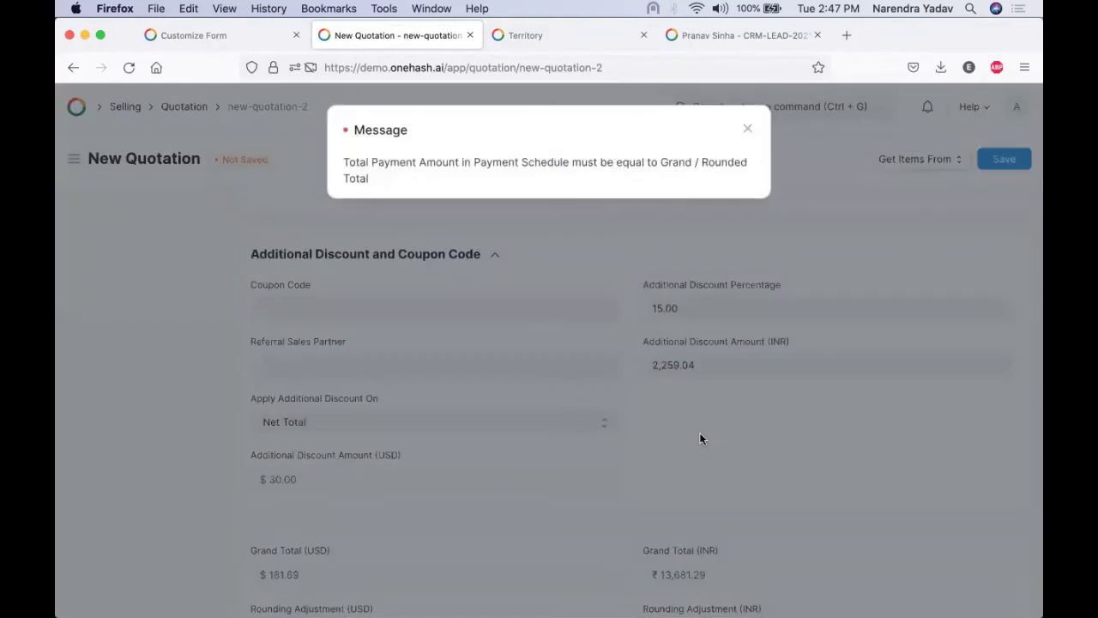
click(747, 130)
scroll(698, 275, up, 10)
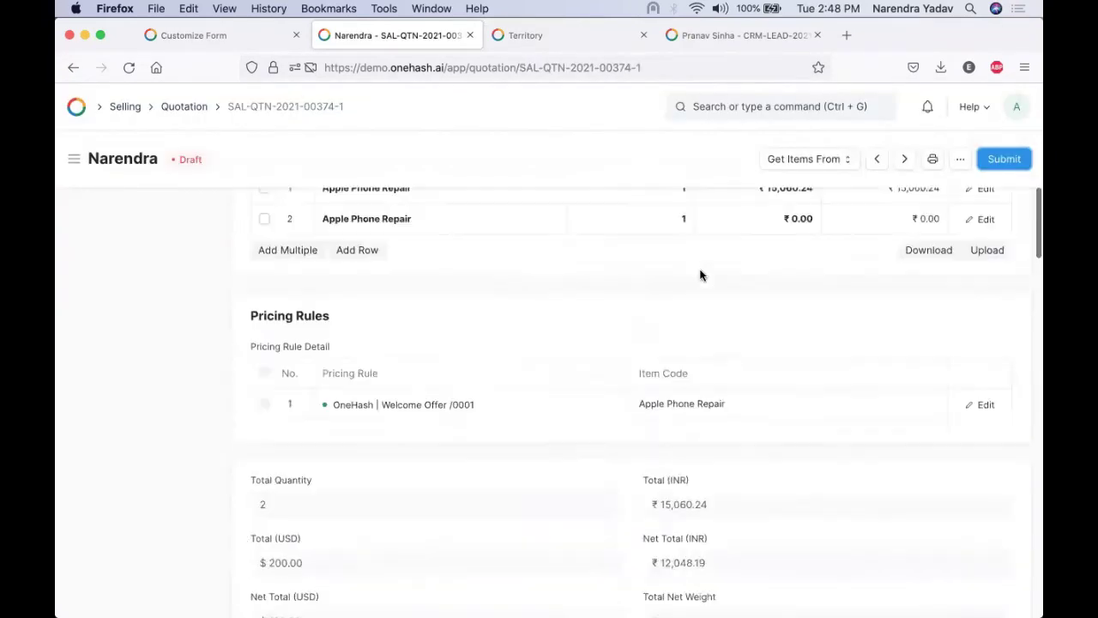
scroll(701, 275, up, 7)
scroll(766, 481, down, 2)
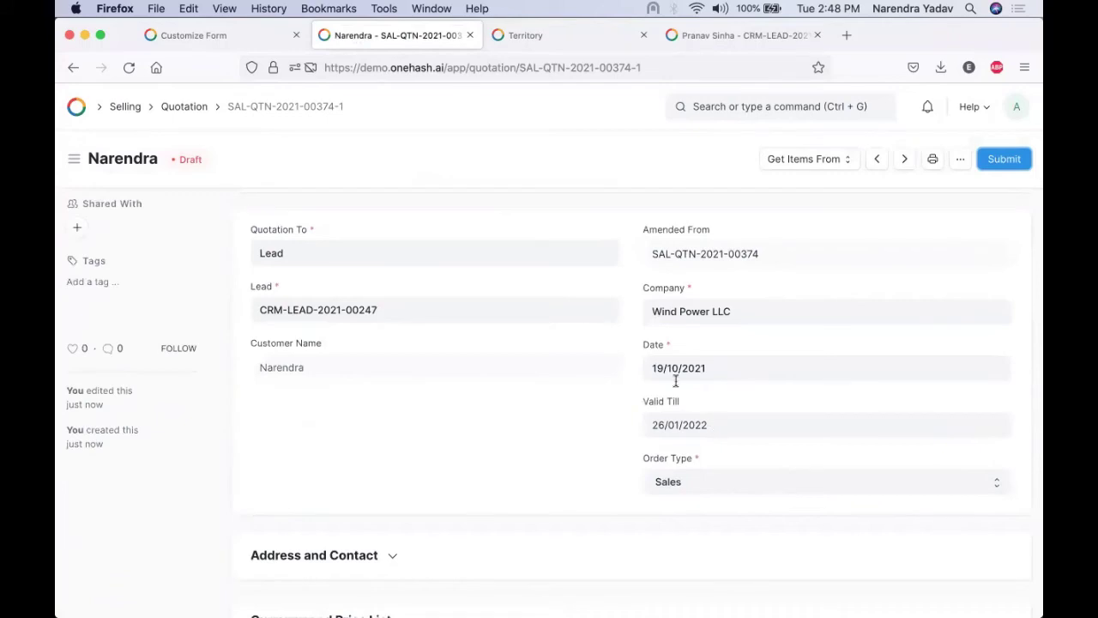
scroll(529, 405, down, 1)
scroll(527, 404, up, 2)
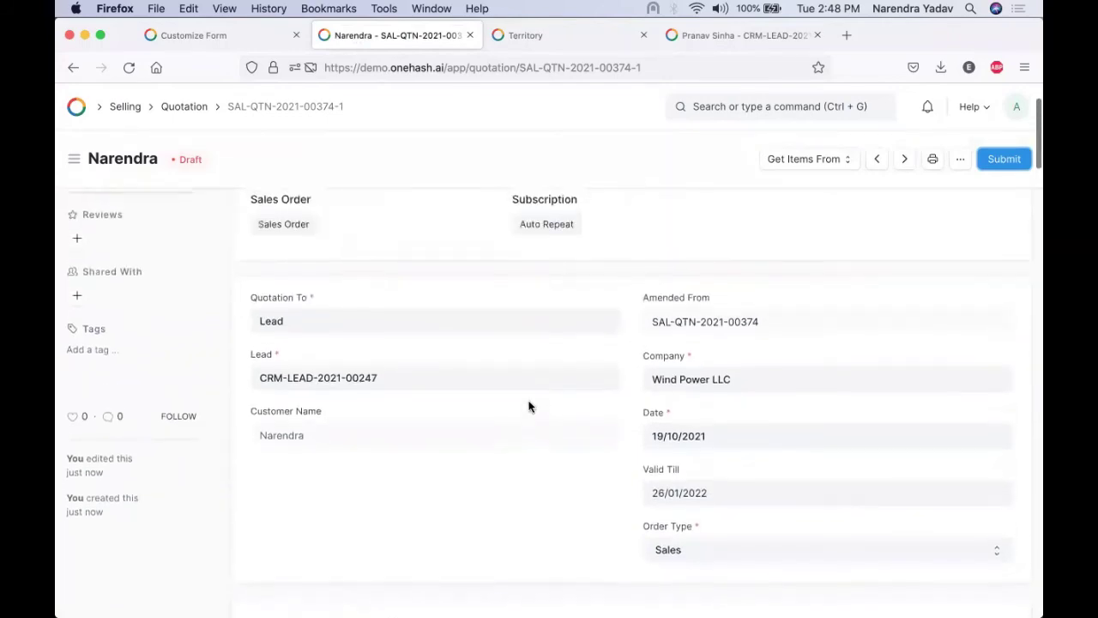
drag(283, 106, 335, 112)
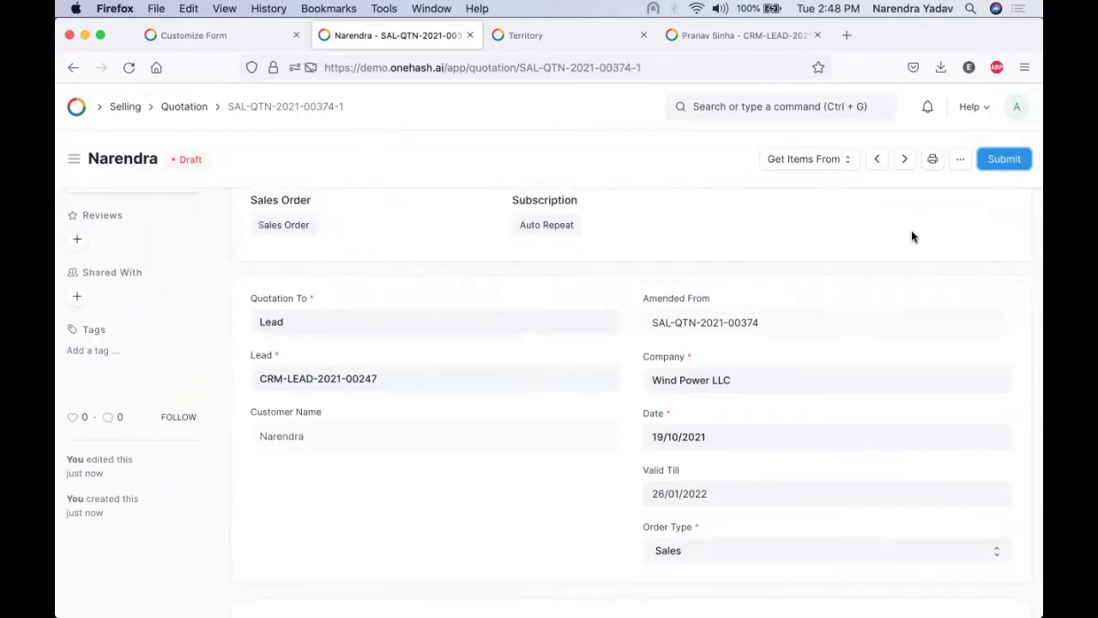
click(1006, 160)
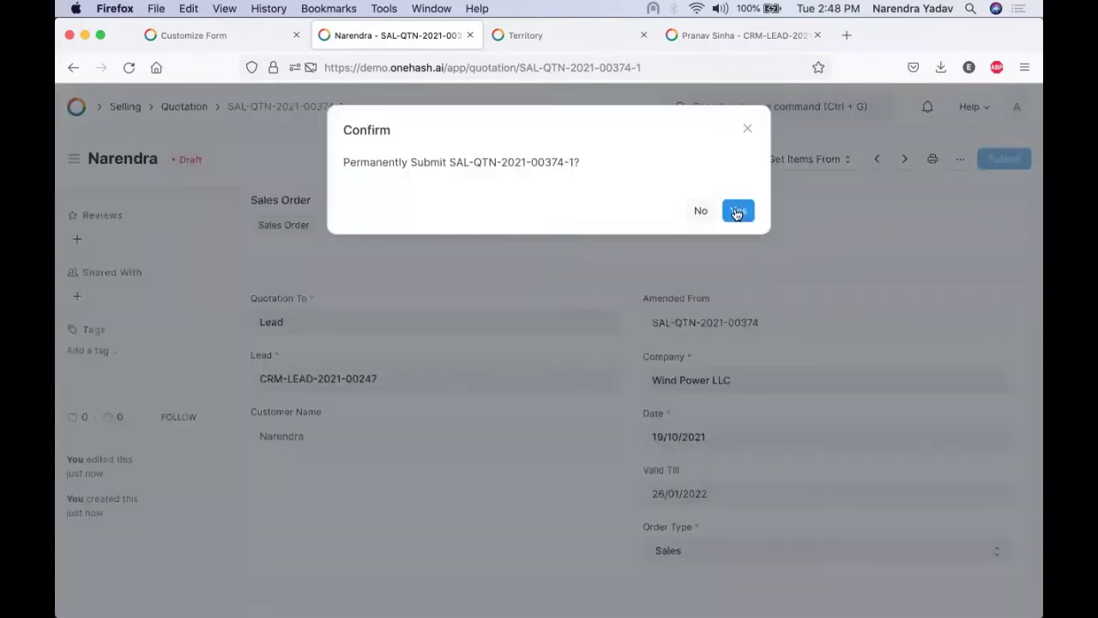
click(737, 211)
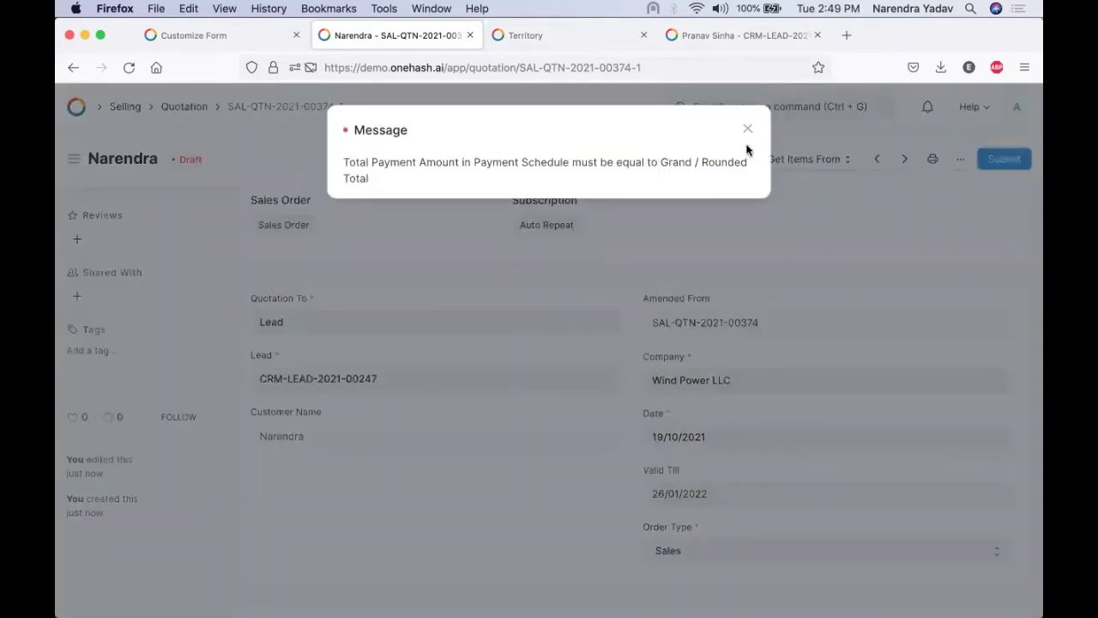
click(746, 131)
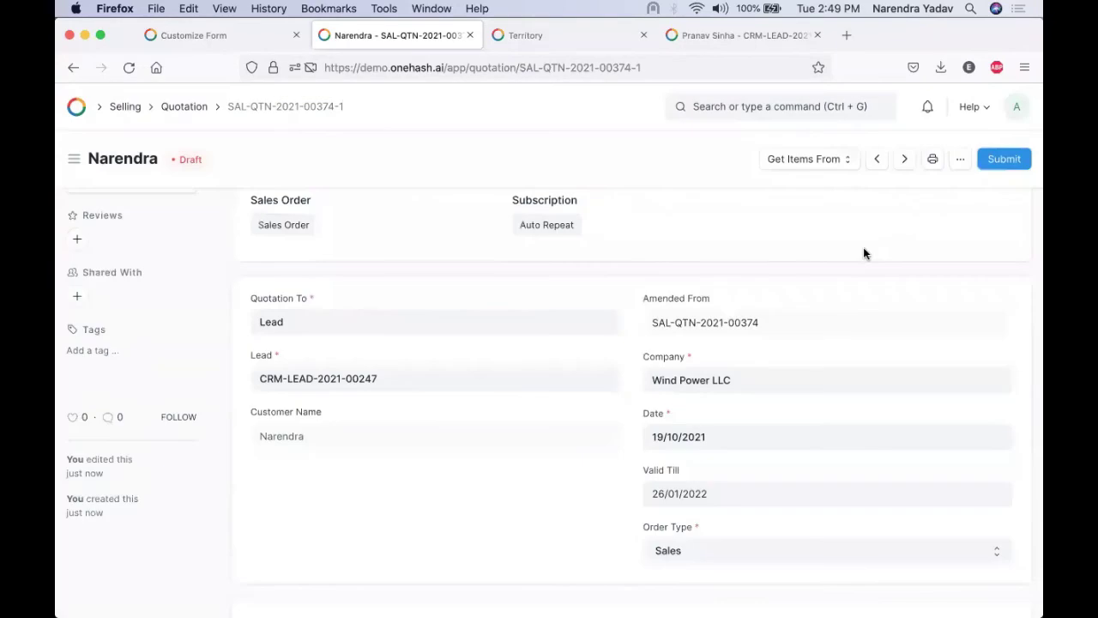
scroll(705, 364, down, 1)
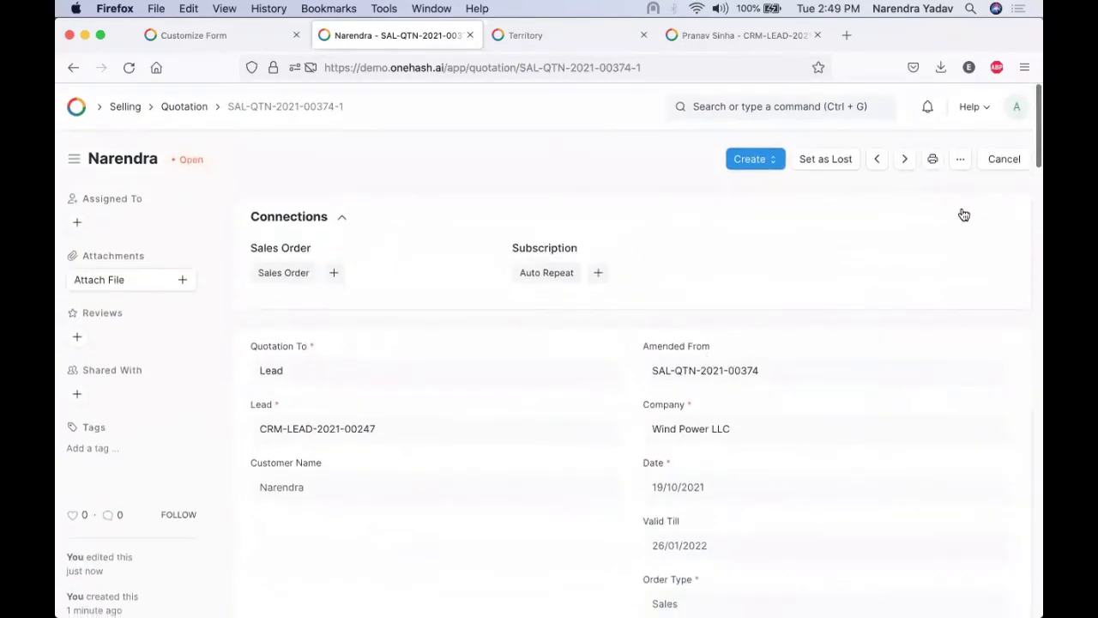
Open Set as Lost, view the lost reasons, and close it without declaring the quotation lost
click(824, 160)
click(487, 188)
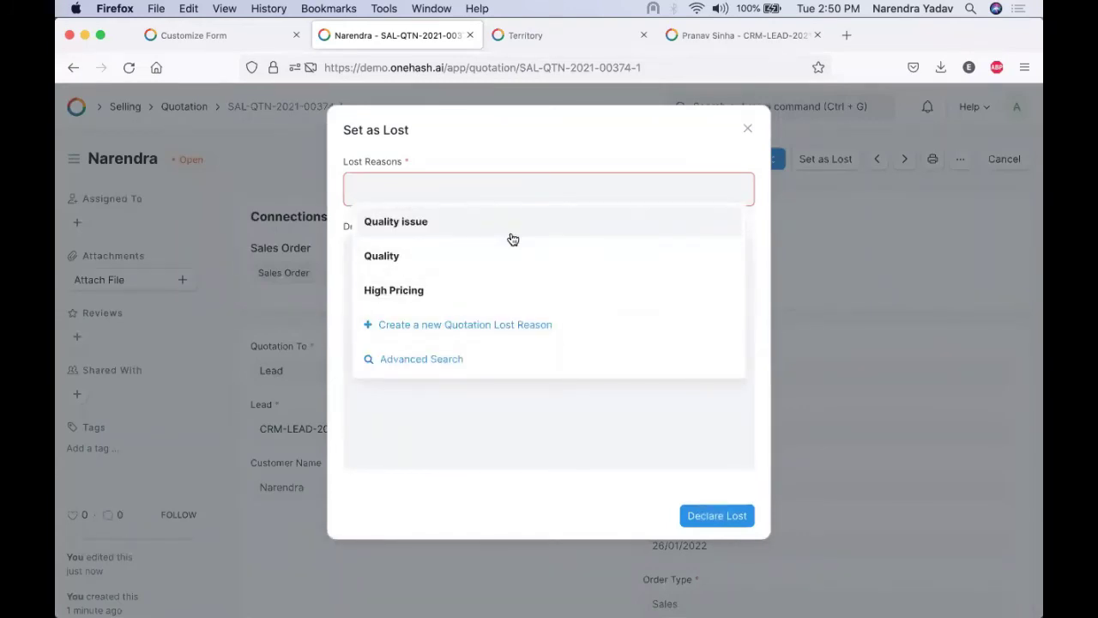
click(583, 152)
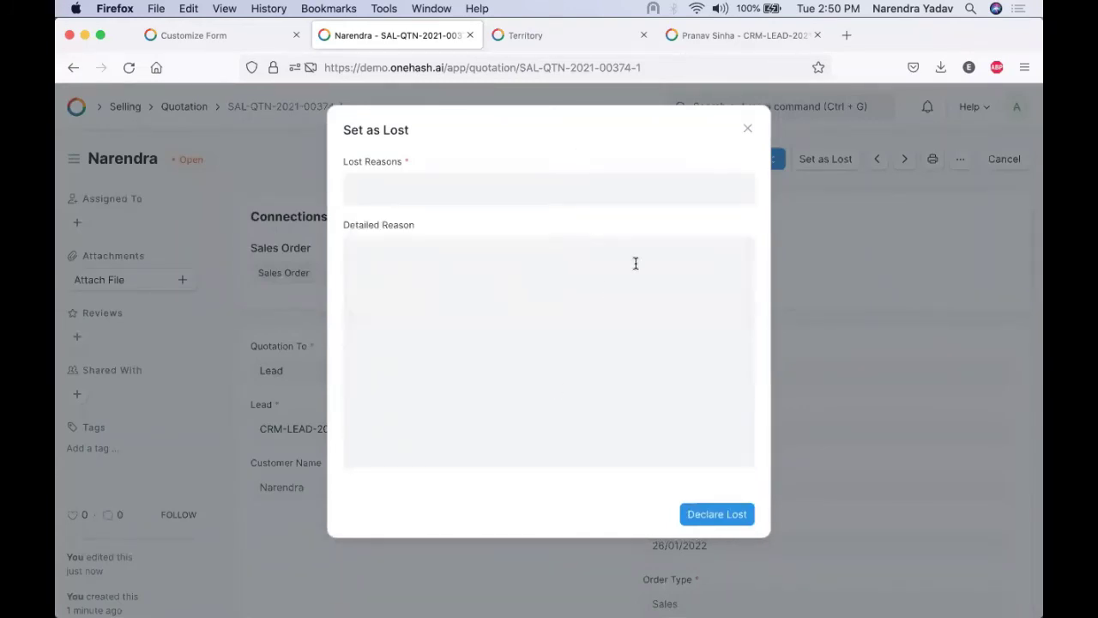
click(745, 127)
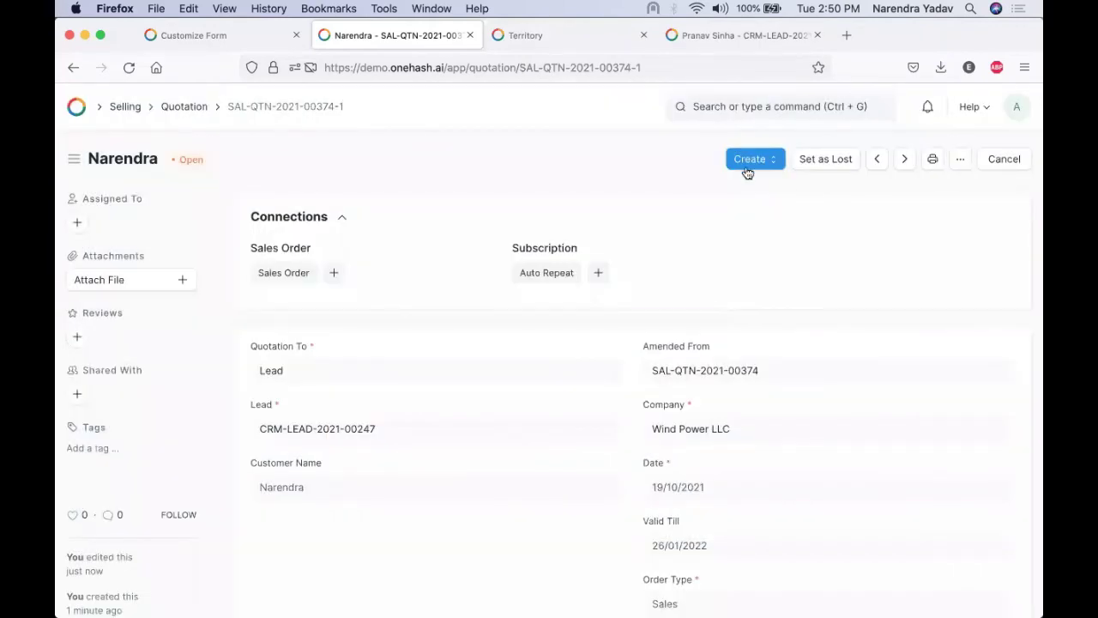
click(747, 161)
Create a sales order from the quotation and set its delivery date to 31/10/2021
click(758, 187)
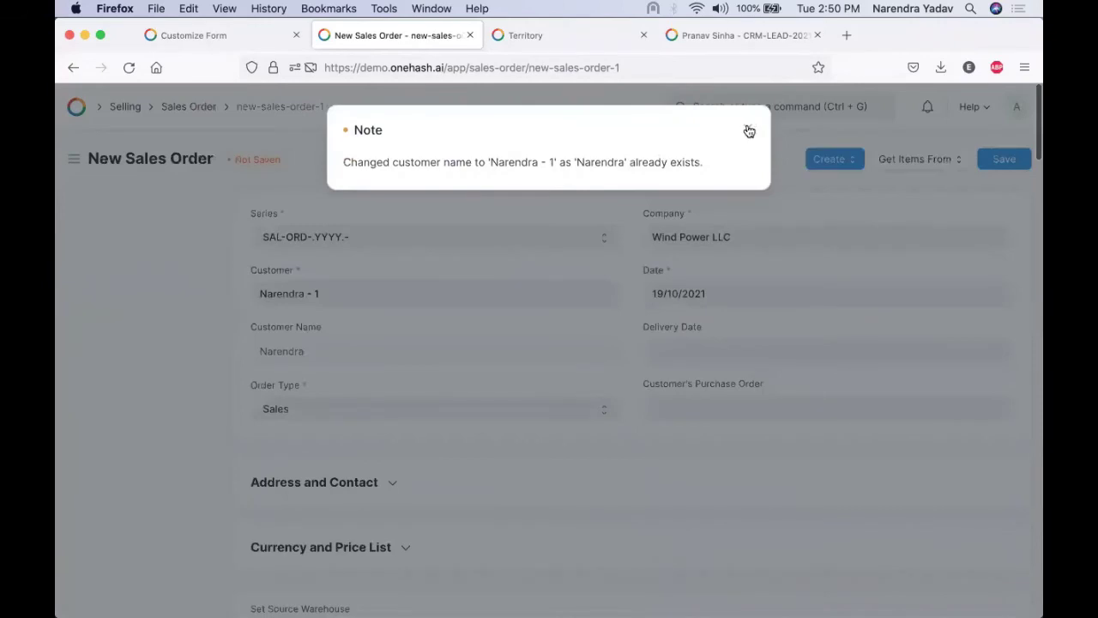
click(750, 130)
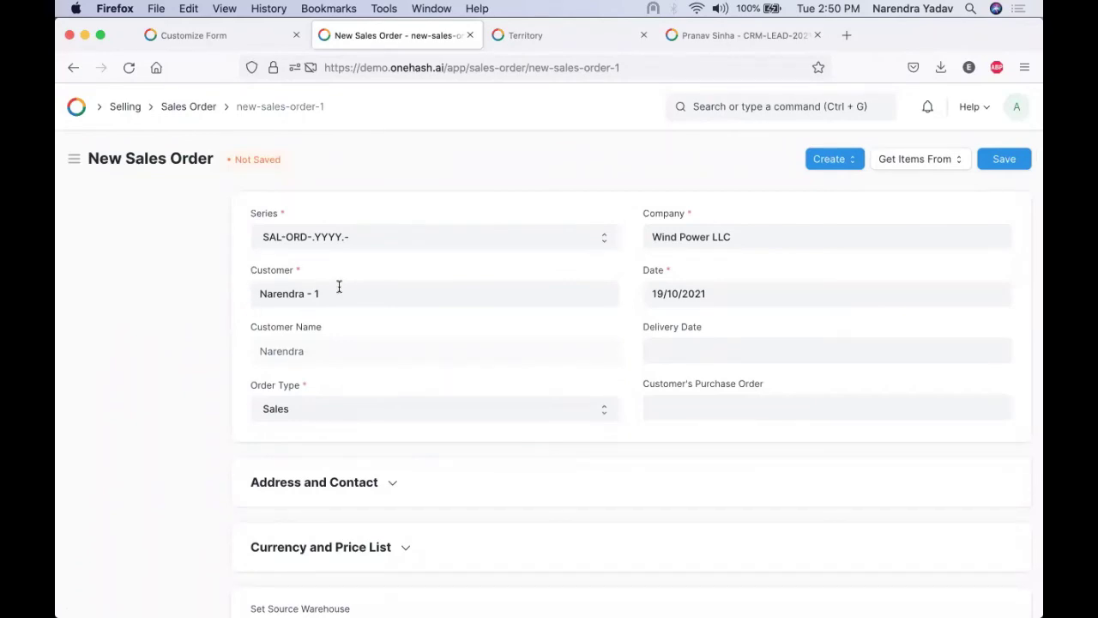
scroll(557, 343, down, 2)
click(667, 277)
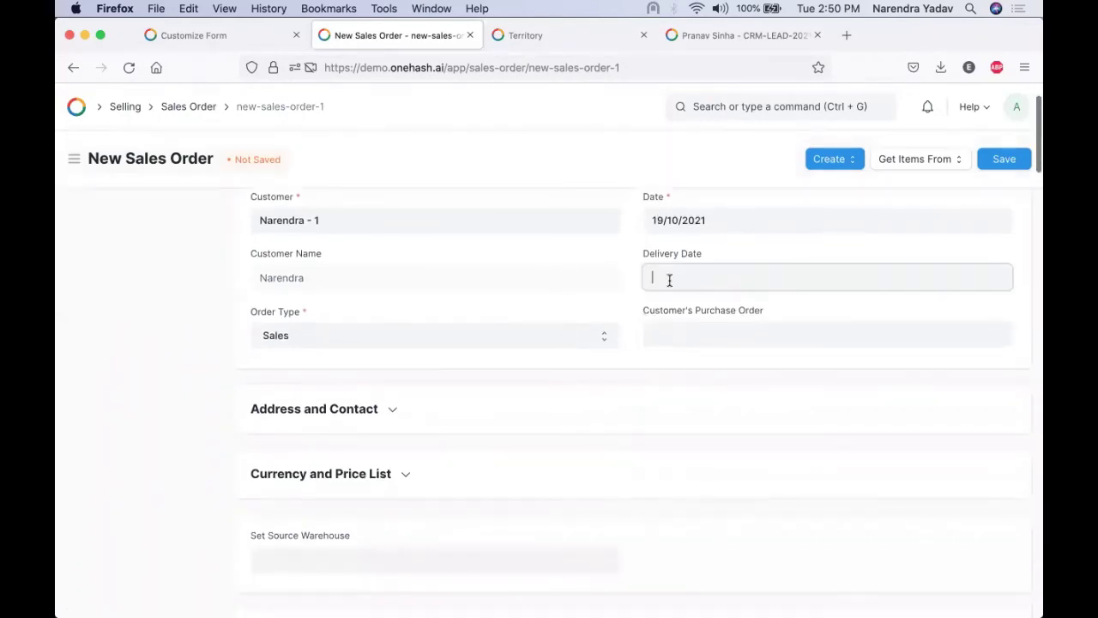
click(660, 492)
Enter the customer's purchase order number and set its date to 21/10/2021
scroll(600, 273, down, 2)
click(692, 273)
text(jkhjdkhjfkds)
click(705, 326)
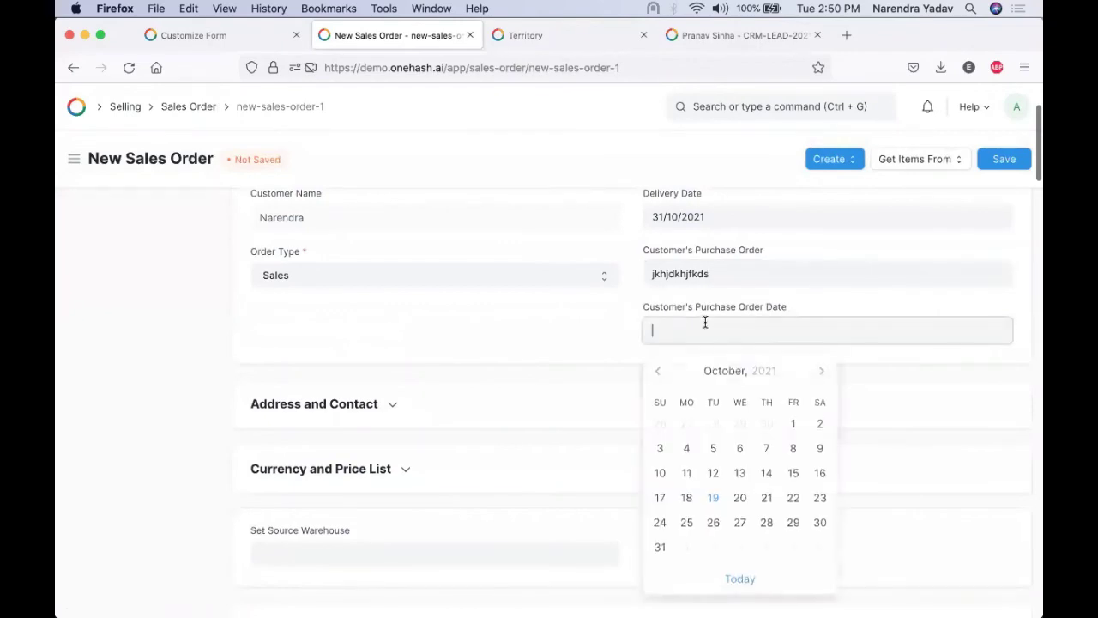
click(766, 500)
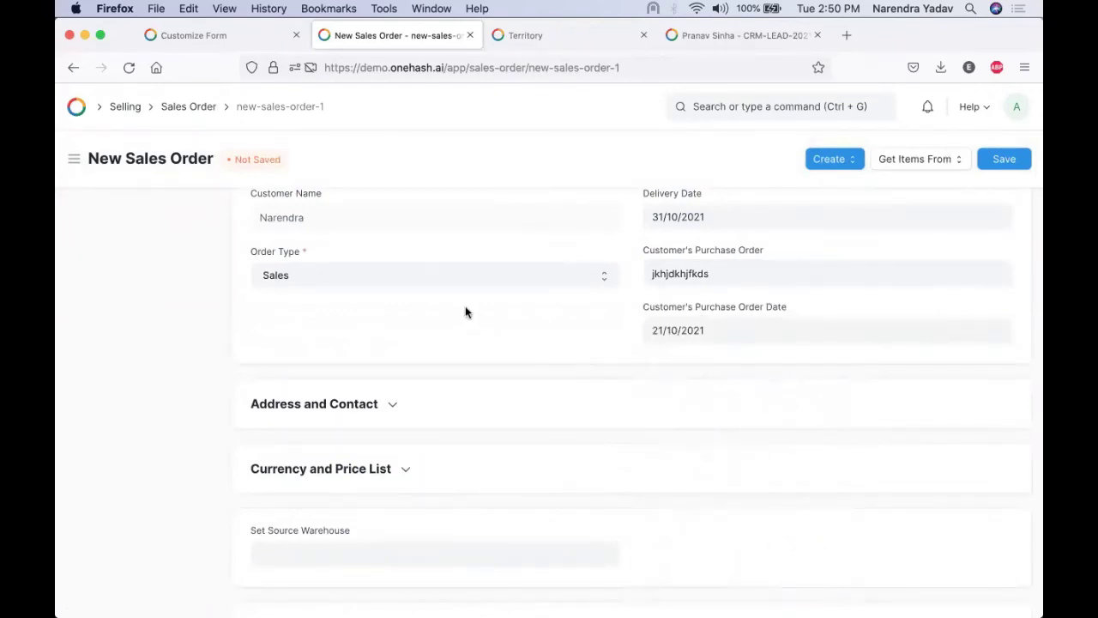
Expand Address and Contact, check the Customer GSTIN field and company address suggestions
scroll(466, 309, down, 2)
click(364, 298)
scroll(488, 355, down, 3)
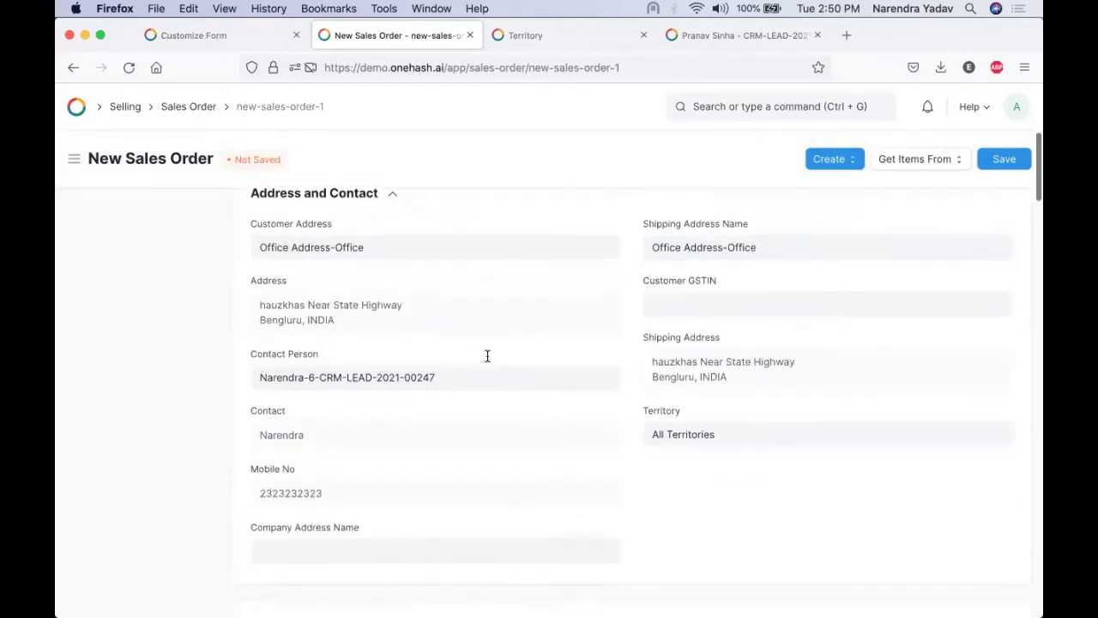
click(684, 286)
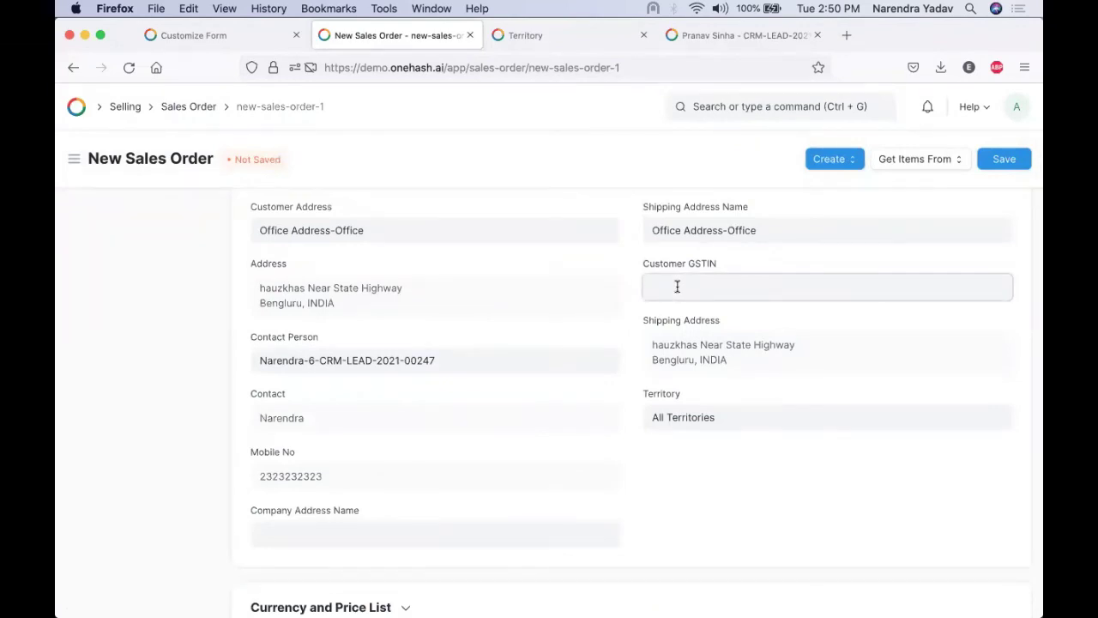
scroll(535, 311, down, 5)
click(326, 296)
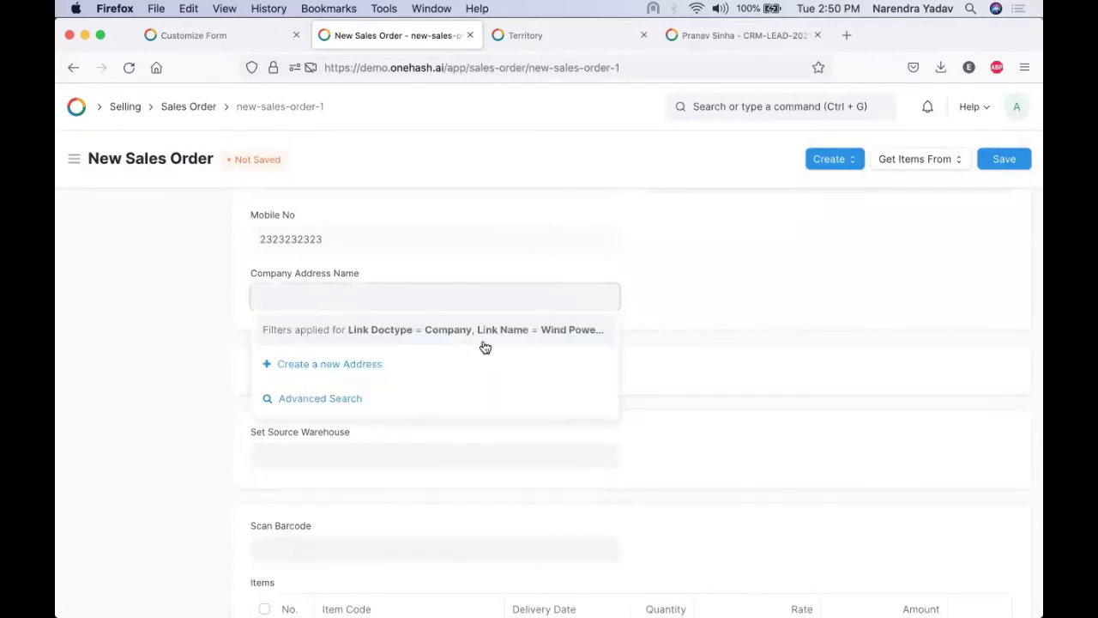
click(652, 277)
scroll(652, 278, down, 3)
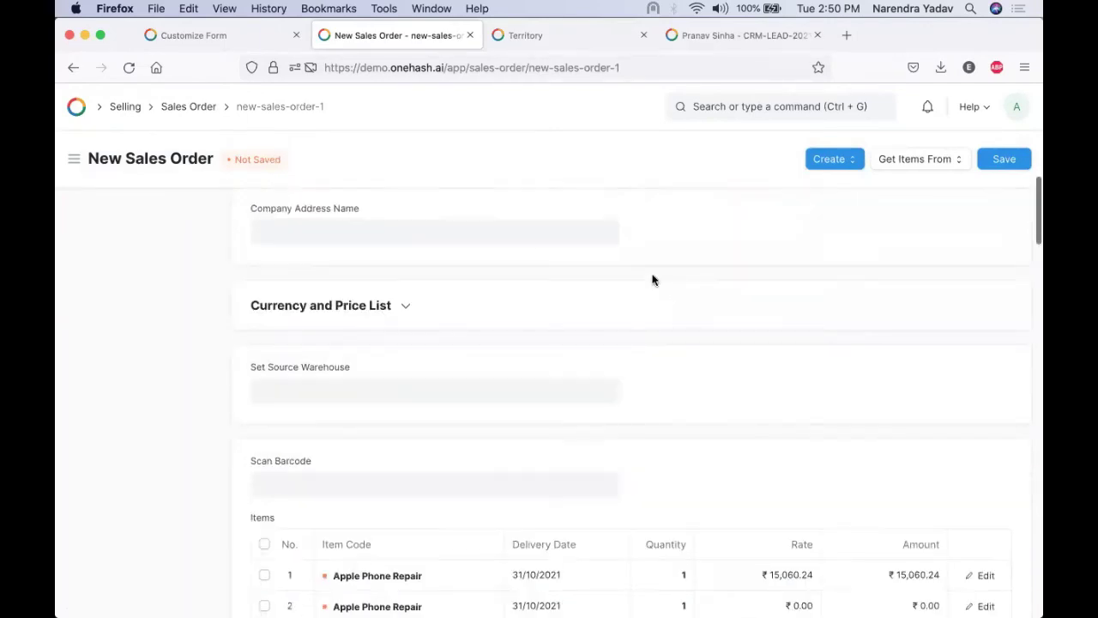
Expand Currency and Price List, view sales tax templates and payment terms, then expand Commission
click(315, 223)
scroll(407, 329, down, 3)
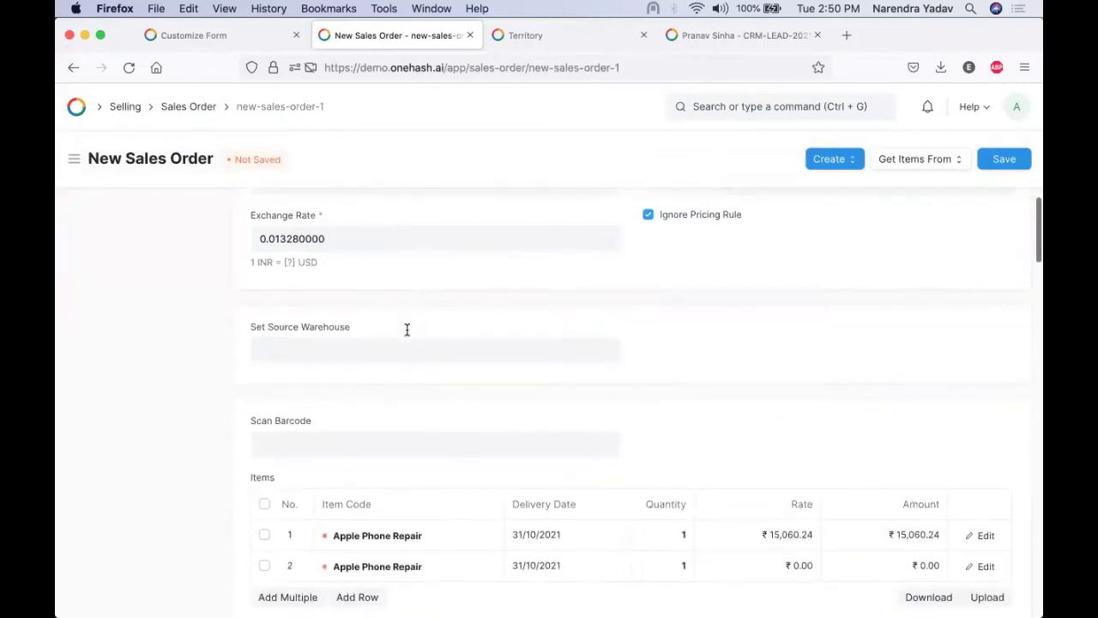
scroll(378, 367, down, 3)
scroll(812, 340, down, 3)
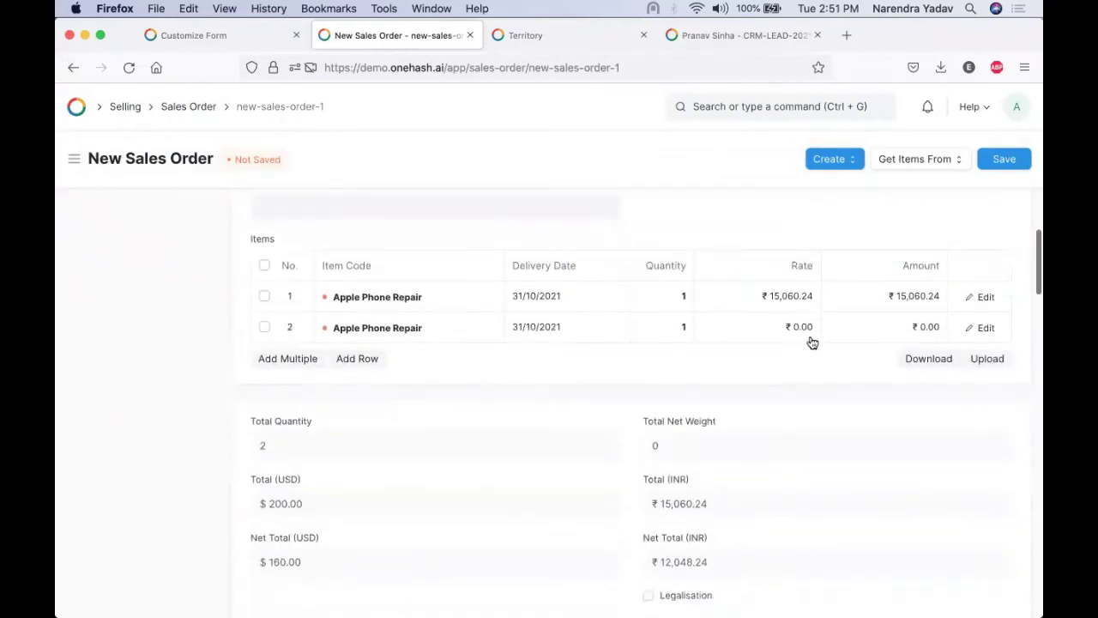
scroll(531, 405, down, 3)
scroll(600, 393, up, 5)
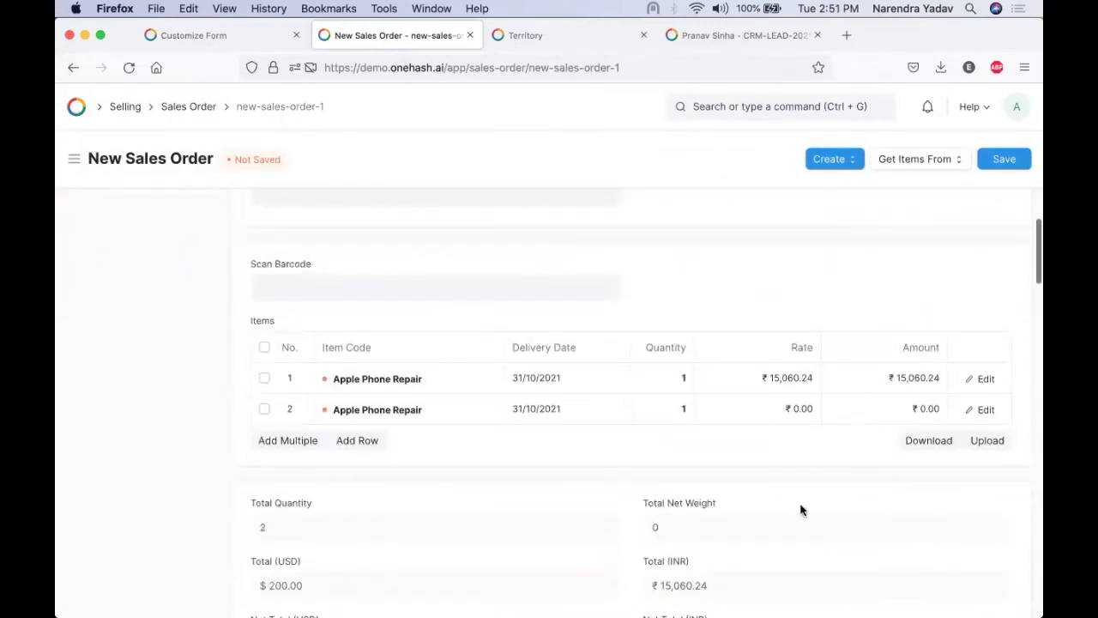
scroll(564, 465, down, 10)
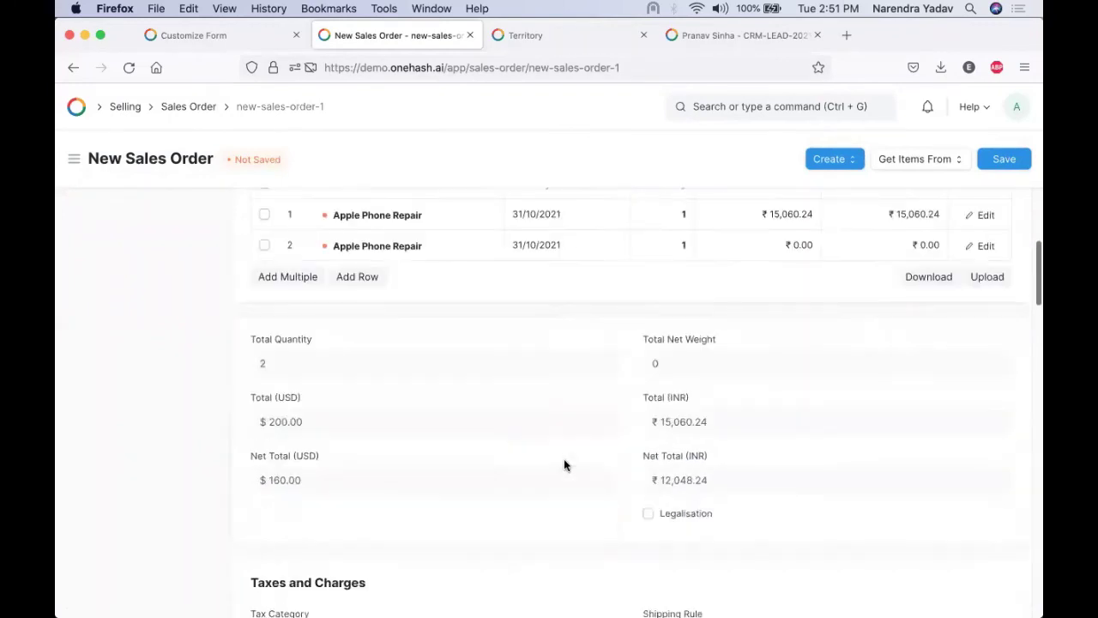
click(372, 229)
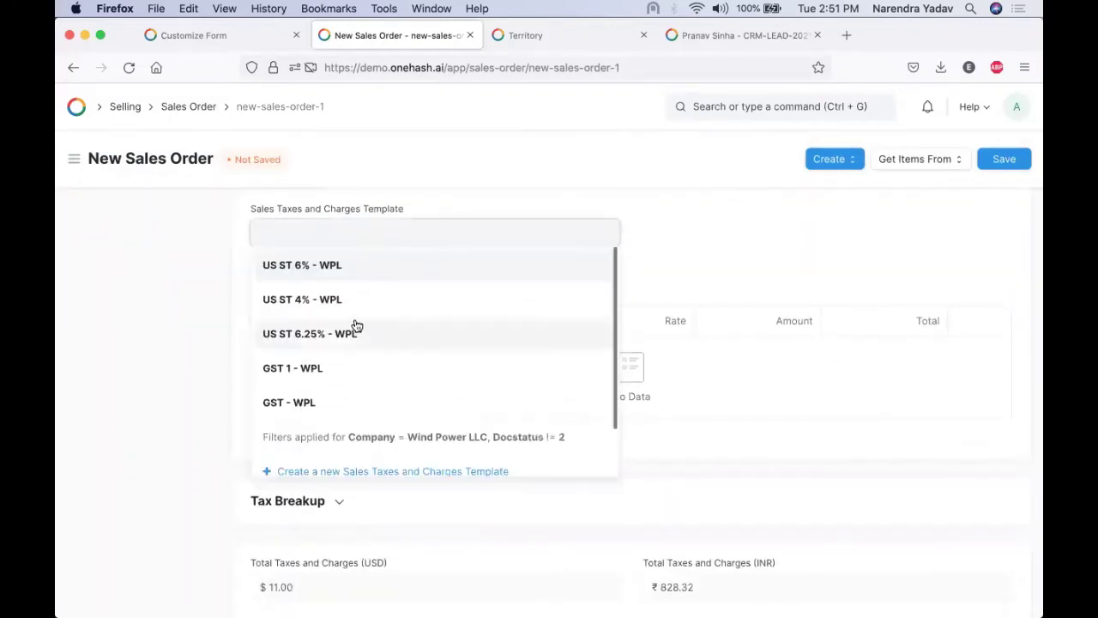
scroll(472, 350, down, 15)
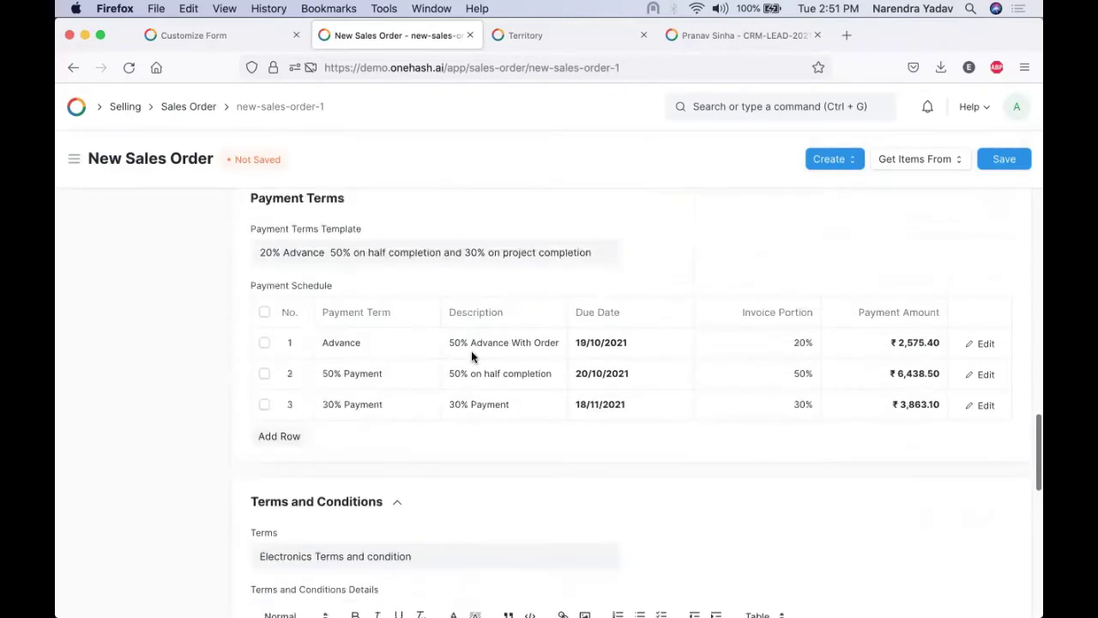
scroll(689, 356, down, 5)
scroll(548, 361, down, 8)
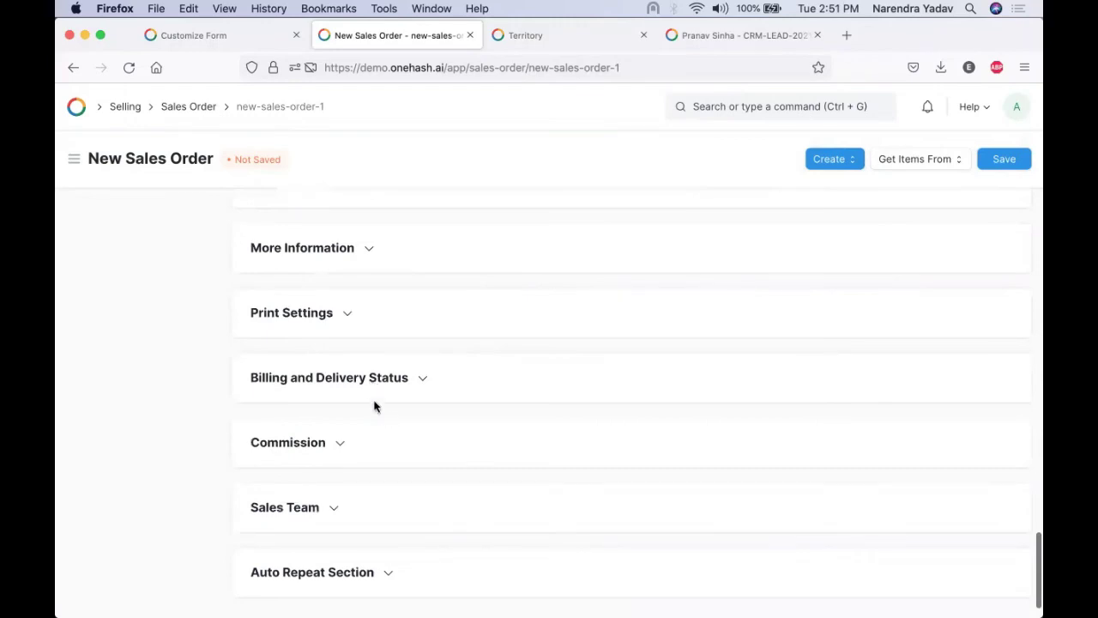
click(317, 441)
Assign the sales partner at 10% commission and expand the Sales Team section
scroll(429, 343, down, 2)
click(367, 316)
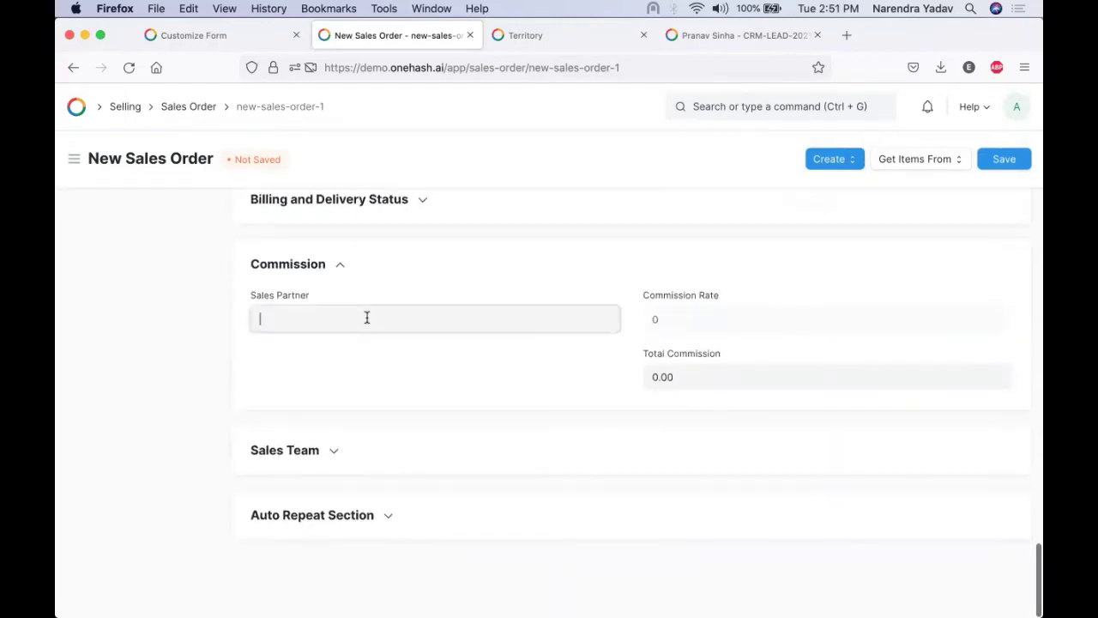
click(368, 360)
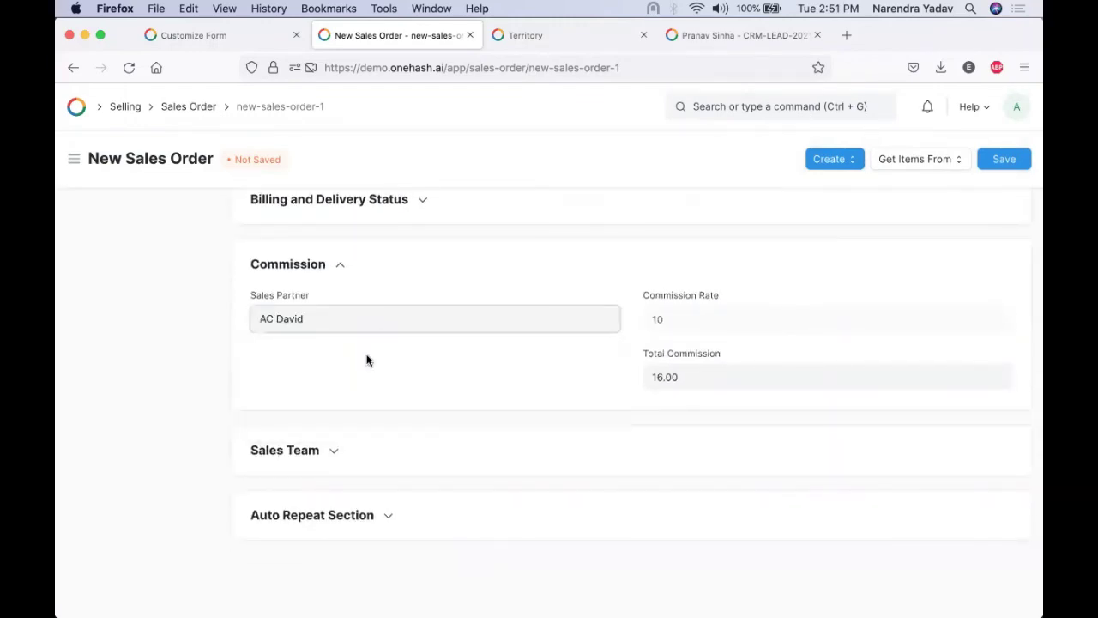
click(316, 452)
scroll(429, 394, down, 2)
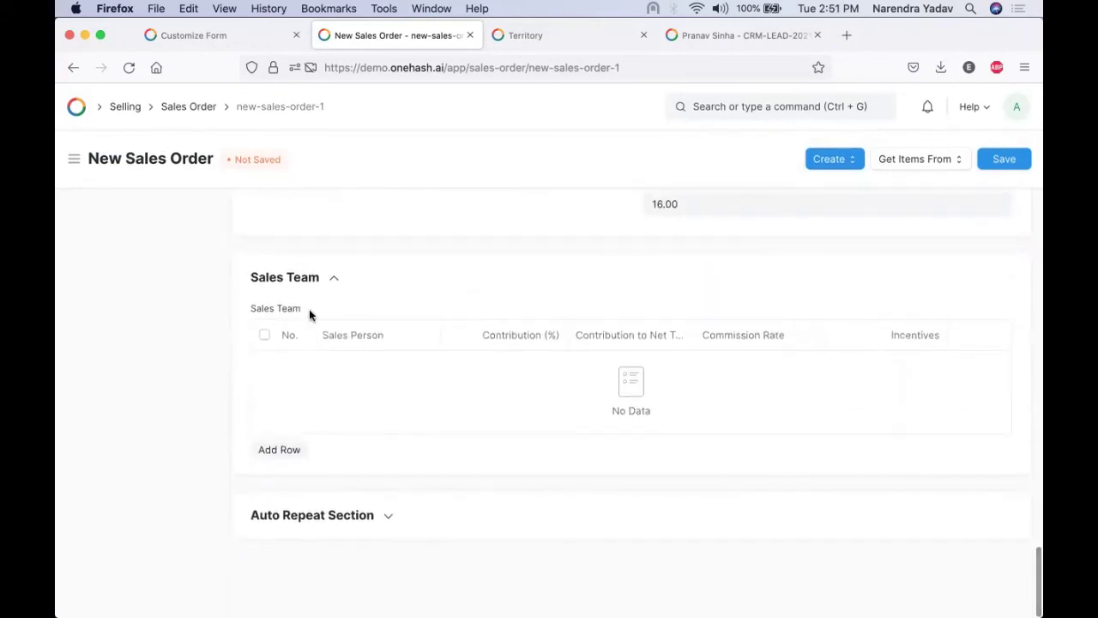
Add OneHash Sales Team with contribution 100 and incentives 100, then save the sales order
click(277, 455)
click(360, 420)
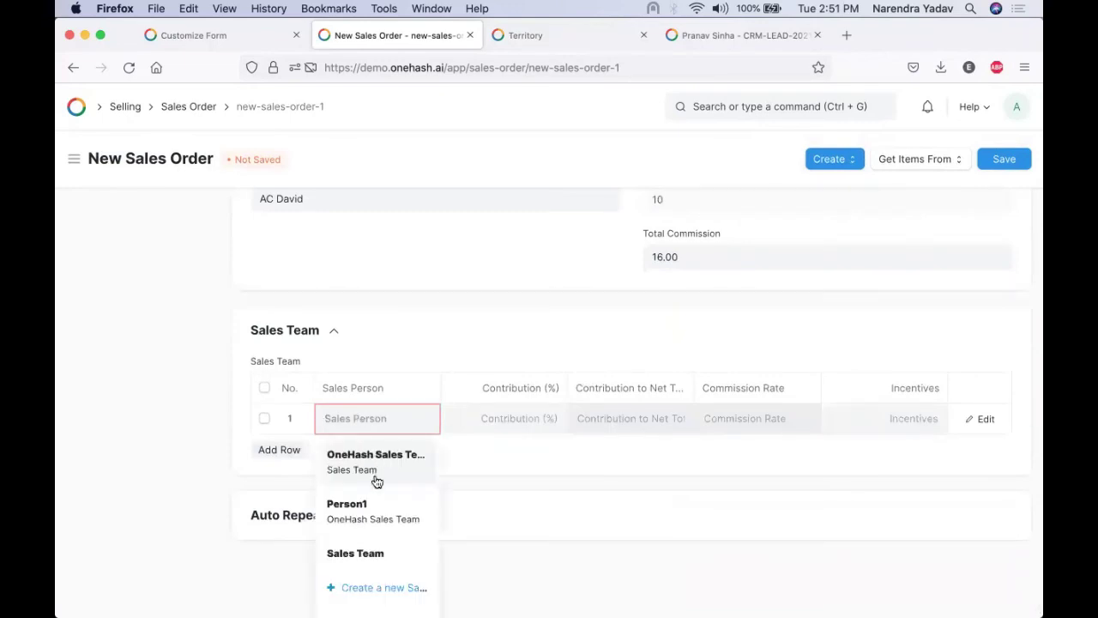
click(375, 461)
click(493, 417)
text(100)
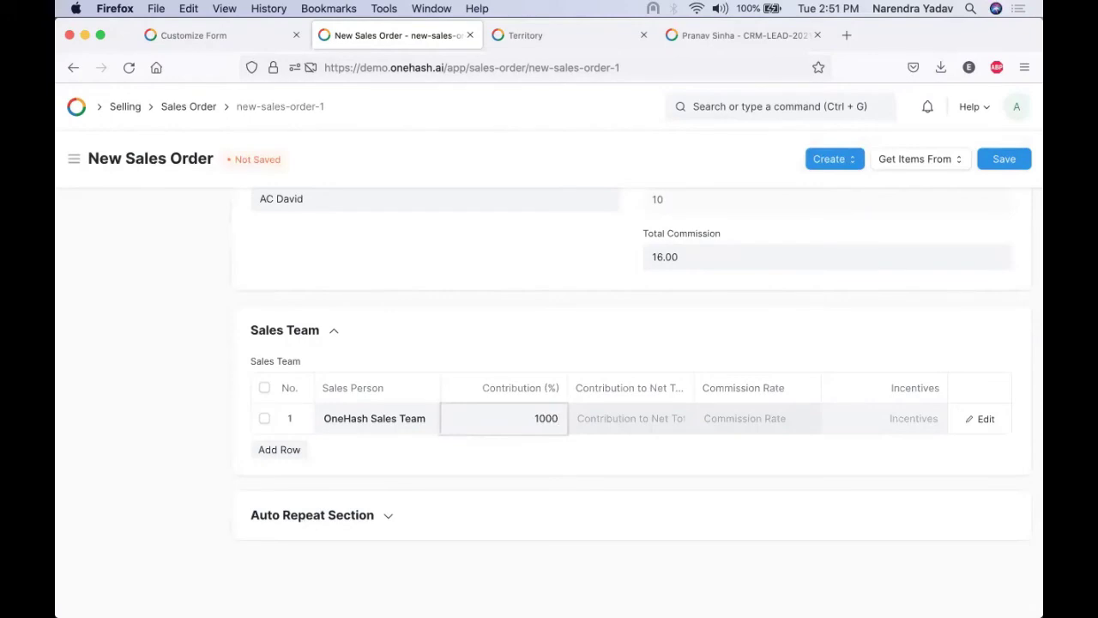
click(890, 428)
click(818, 468)
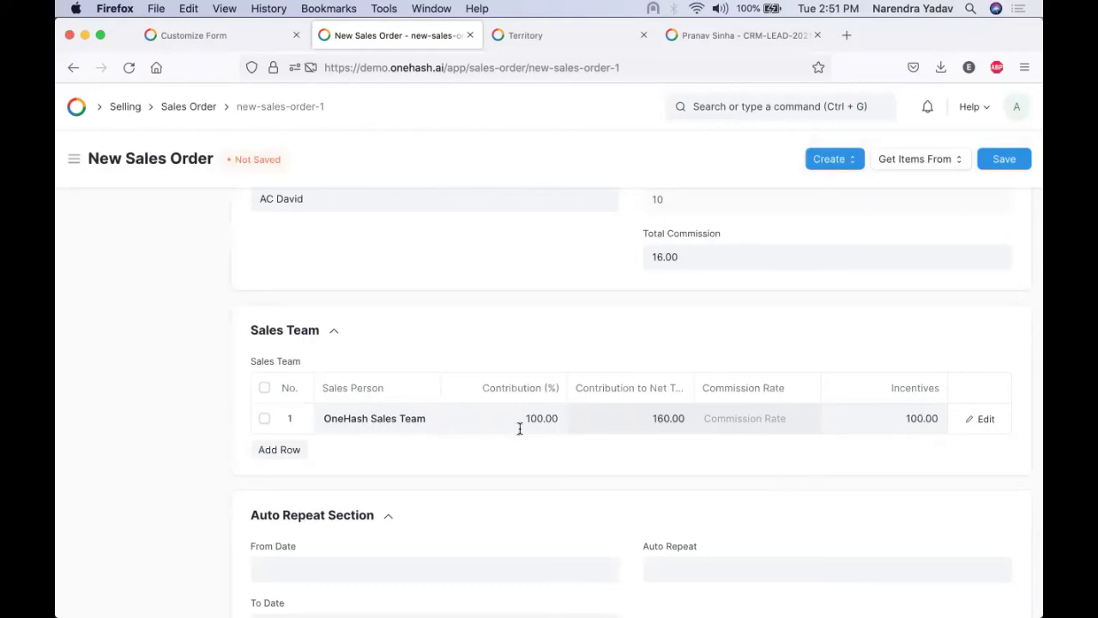
scroll(409, 464, down, 3)
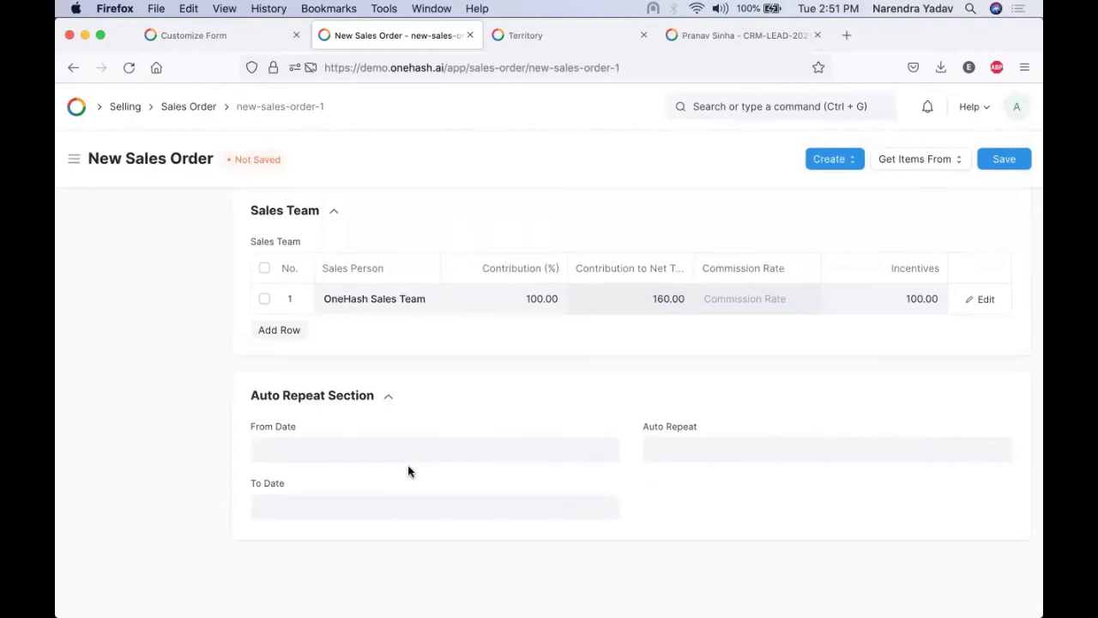
click(1005, 162)
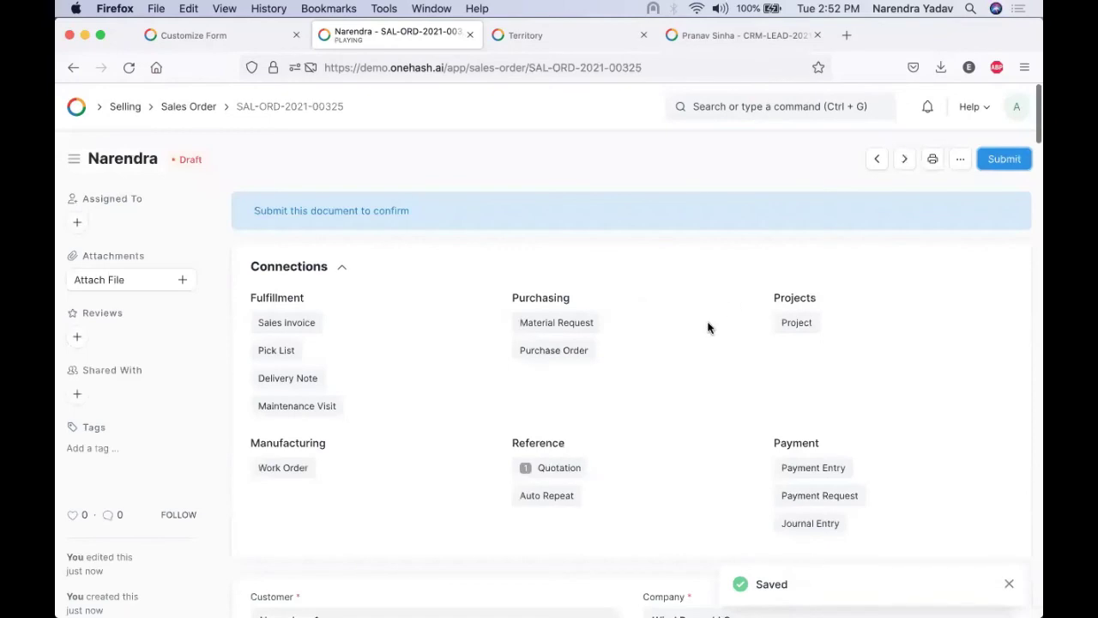
Submit sales order SAL-ORD-2021-00325 and confirm, moving it from Draft to To Deliver and Bill
scroll(708, 326, down, 5)
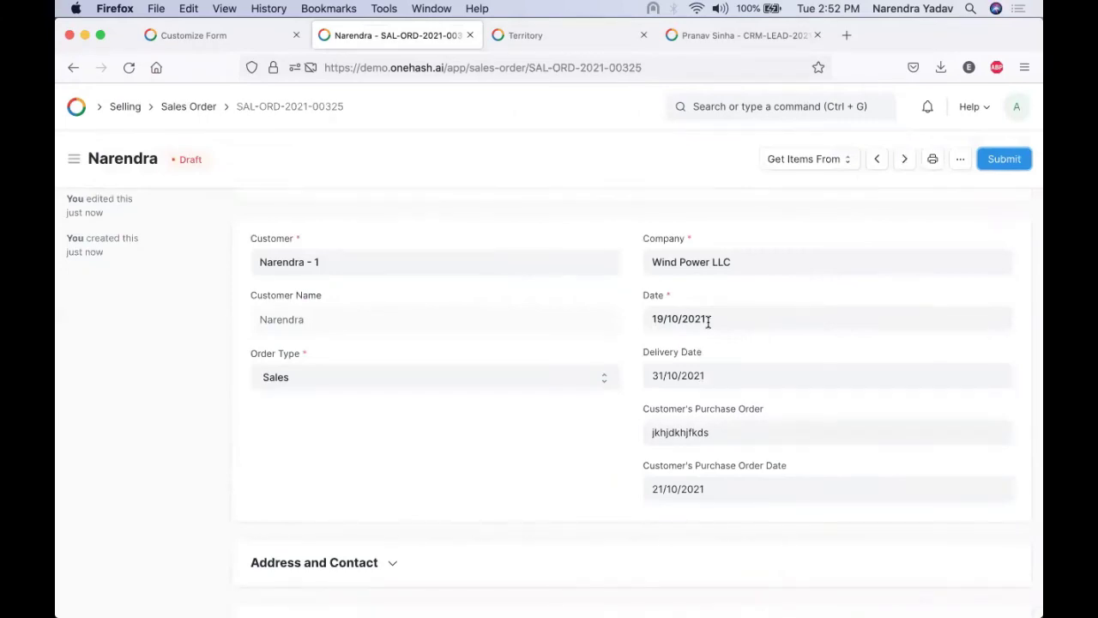
click(1002, 161)
click(748, 211)
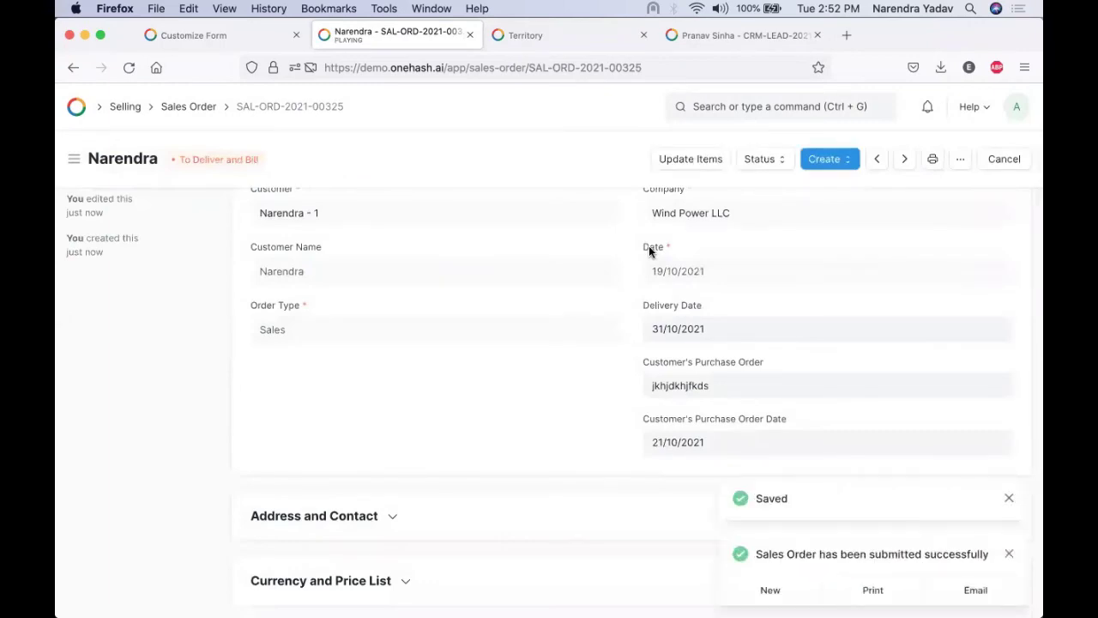
click(832, 159)
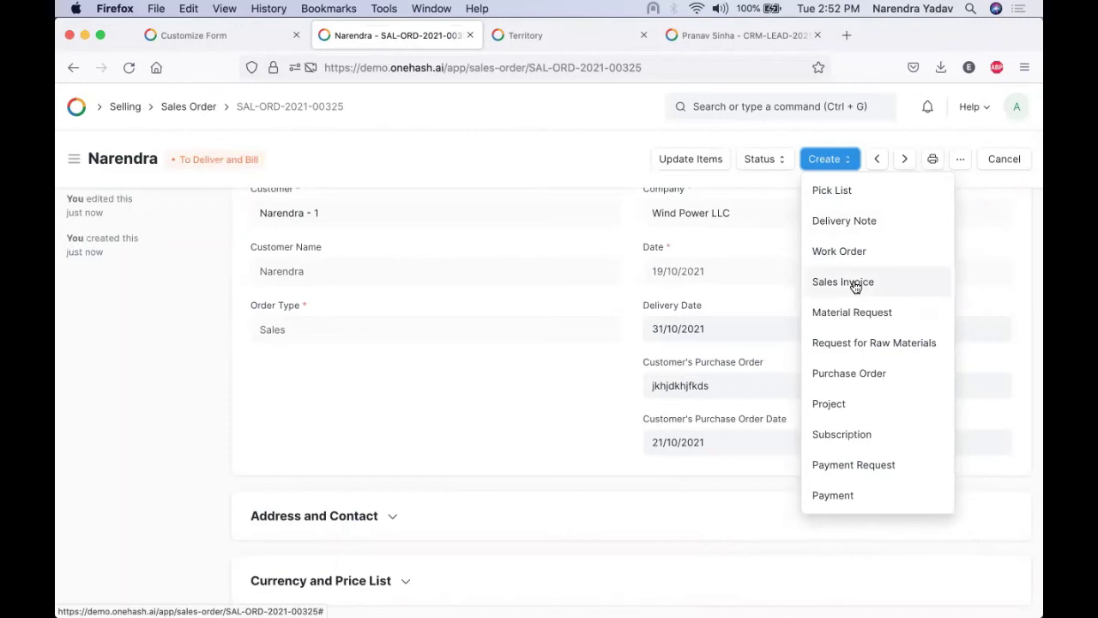
Create a sales invoice from the order using the US ST 6.25% - WPL tax template
click(854, 284)
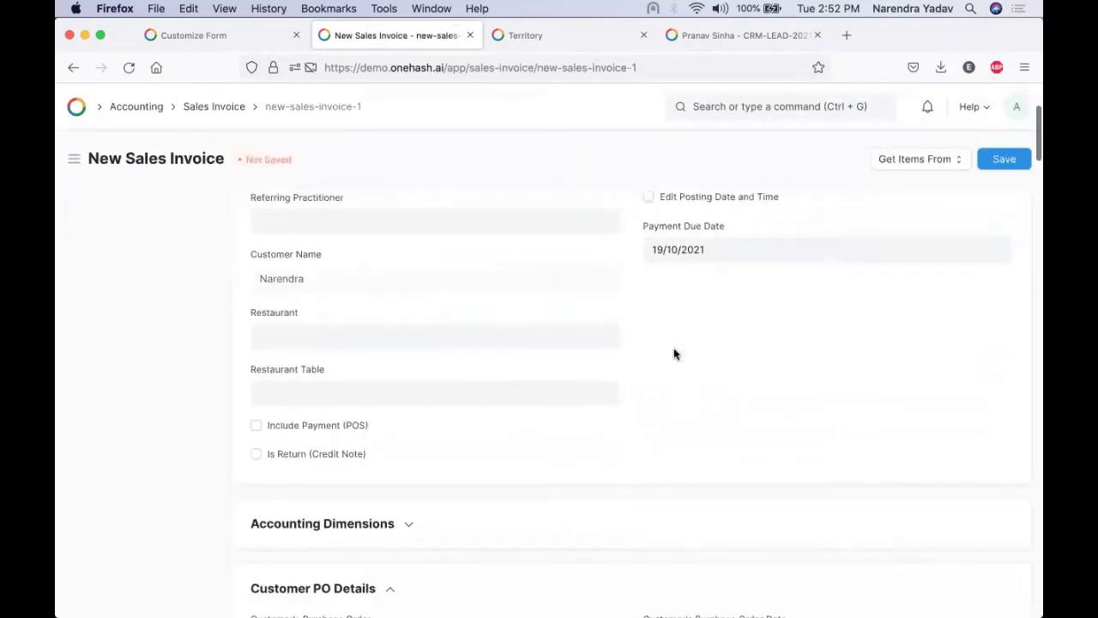
scroll(590, 325, down, 4)
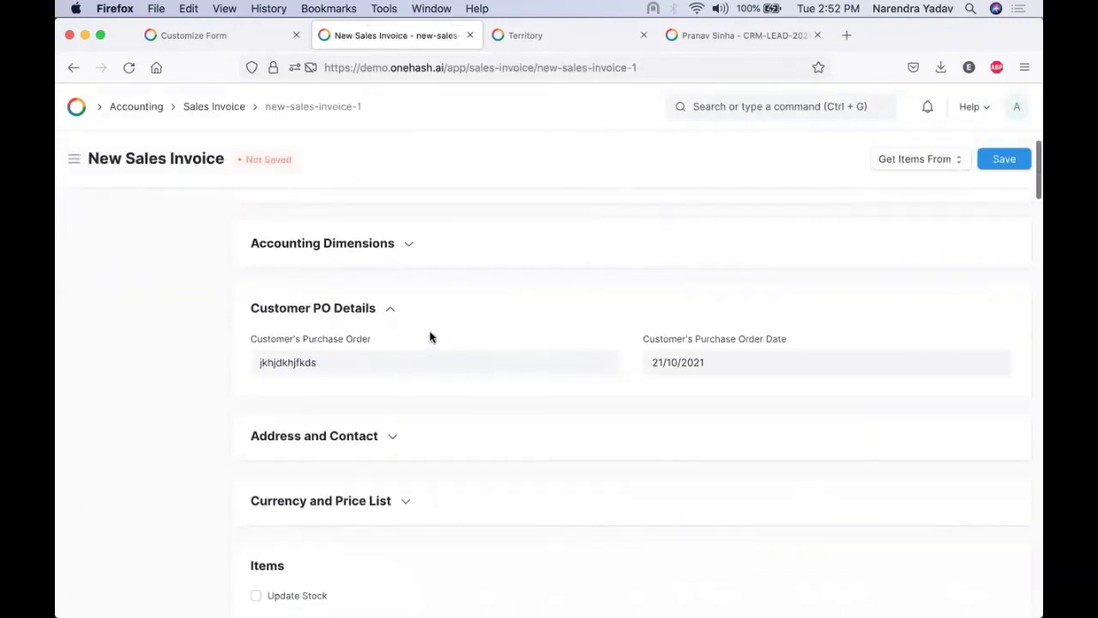
click(369, 247)
scroll(479, 300, down, 5)
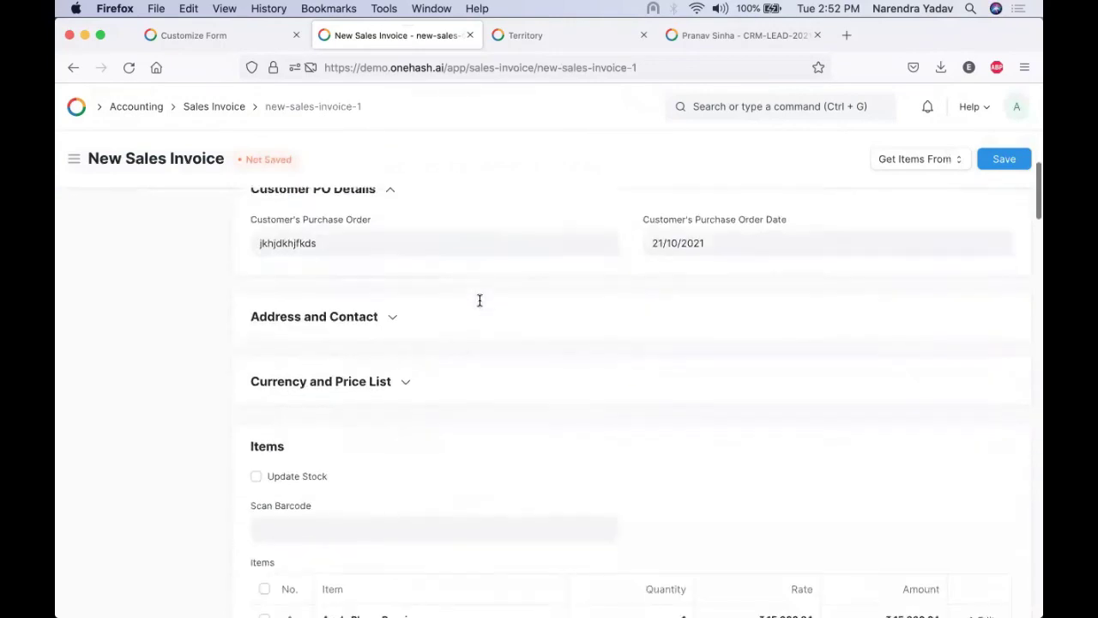
scroll(468, 355, down, 3)
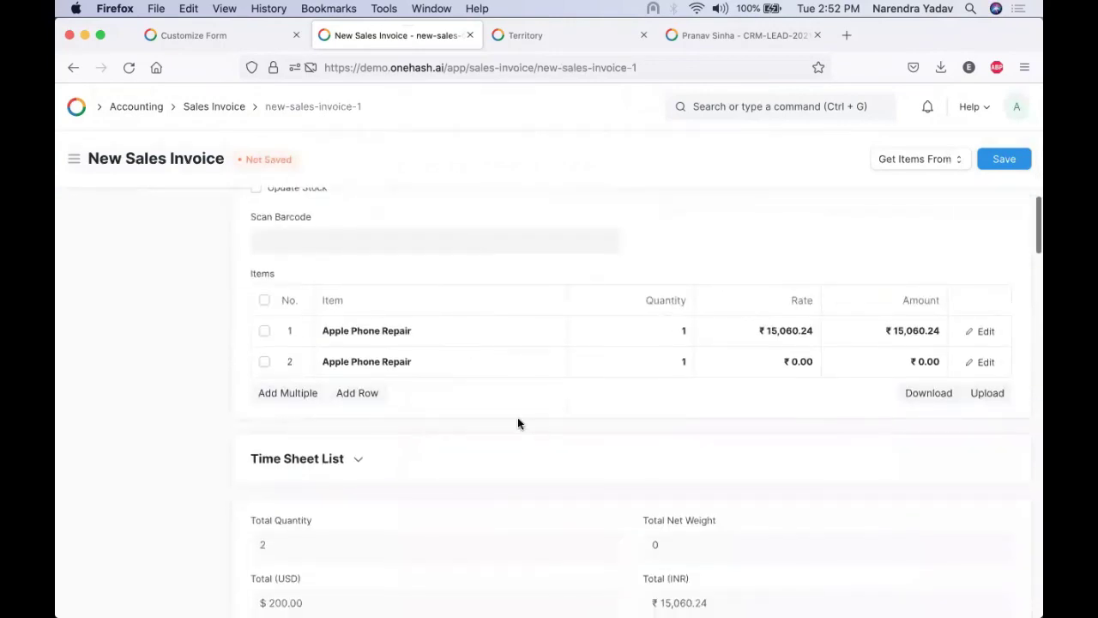
scroll(517, 422, down, 2)
click(331, 382)
scroll(509, 386, down, 10)
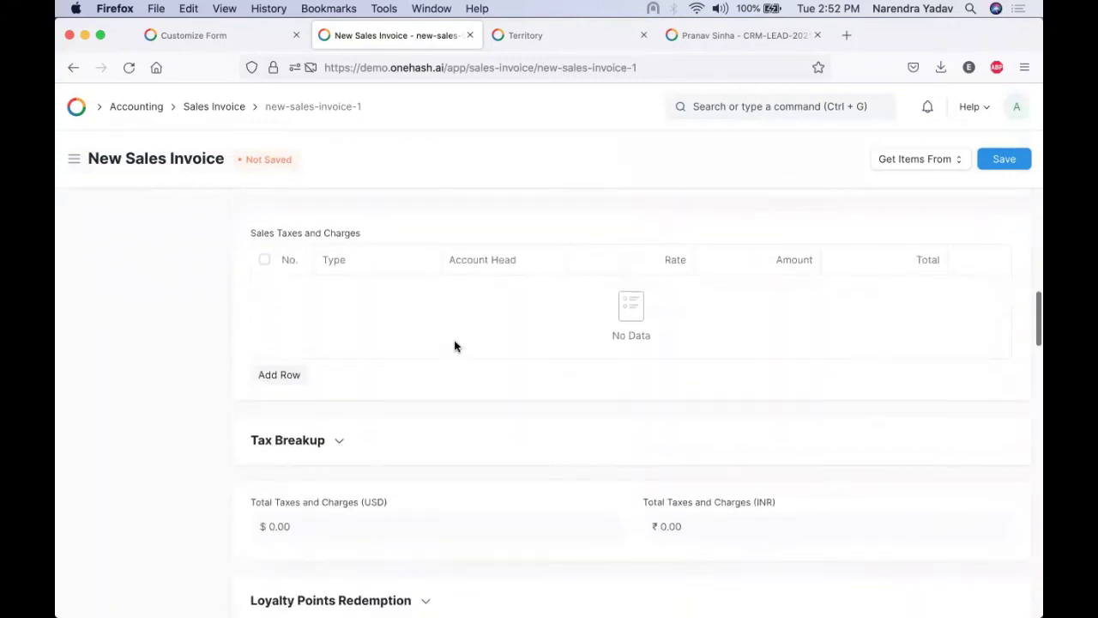
scroll(454, 343, up, 3)
click(333, 249)
click(360, 353)
scroll(565, 335, down, 10)
scroll(566, 338, down, 15)
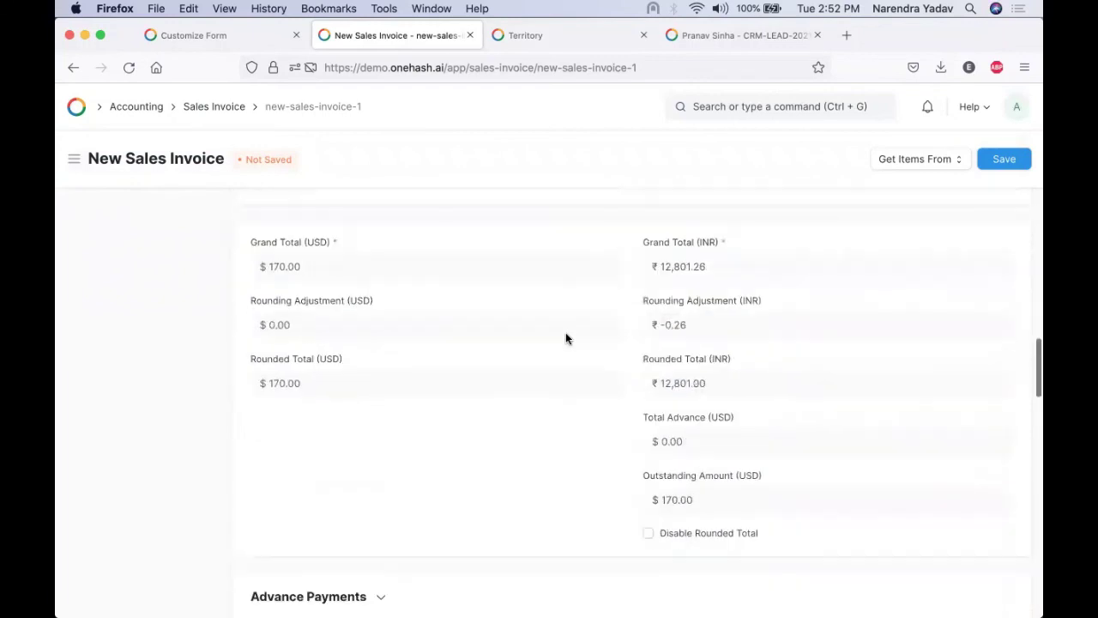
Review the write off, transporter, GST and more information sections, leaving GST category blank
click(287, 316)
scroll(542, 346, down, 15)
scroll(542, 346, up, 1)
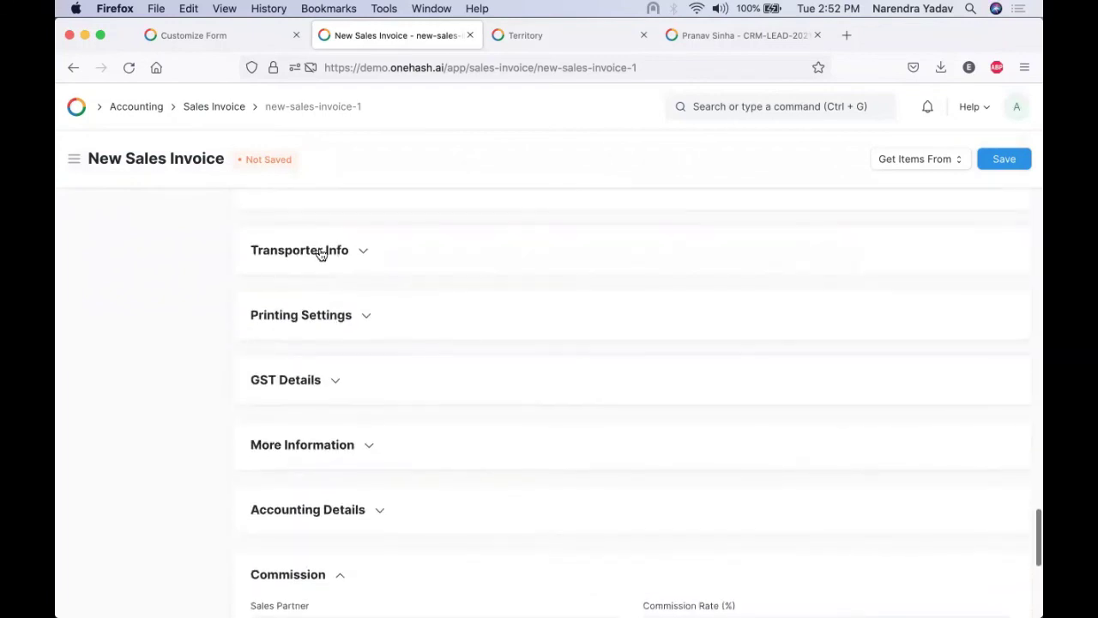
click(319, 251)
scroll(528, 347, down, 3)
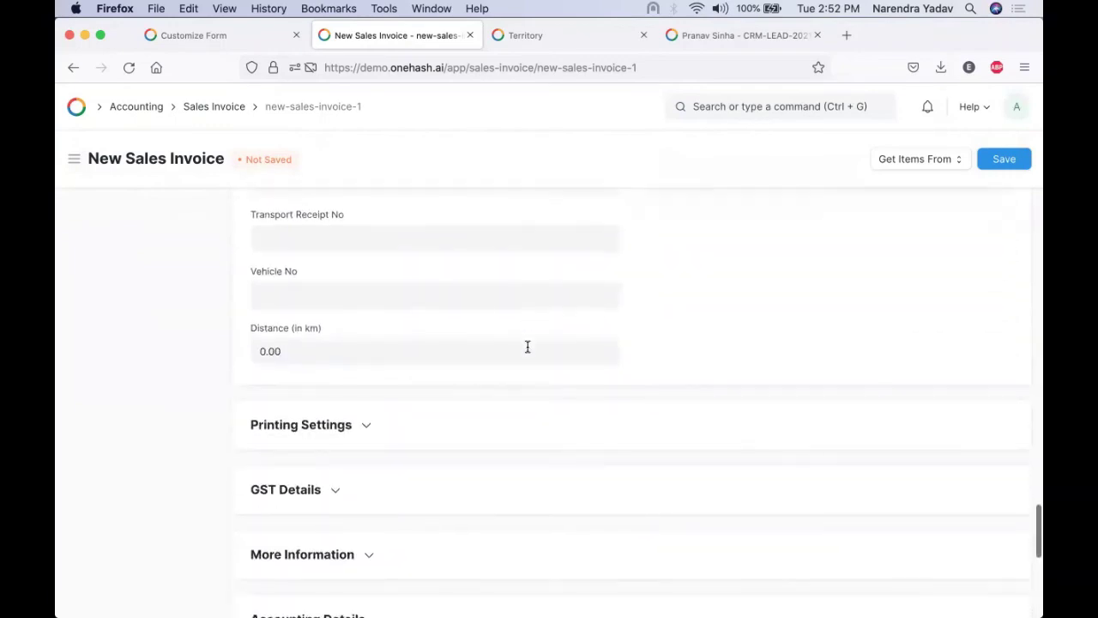
scroll(527, 347, up, 3)
scroll(528, 347, down, 3)
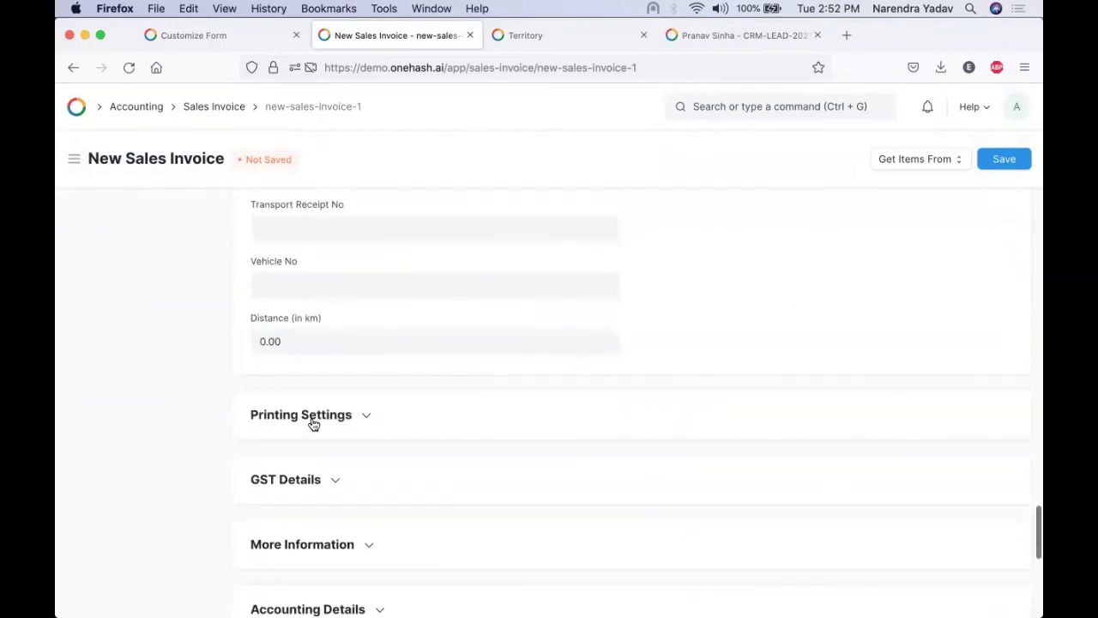
click(292, 481)
scroll(569, 448, down, 3)
scroll(567, 449, down, 1)
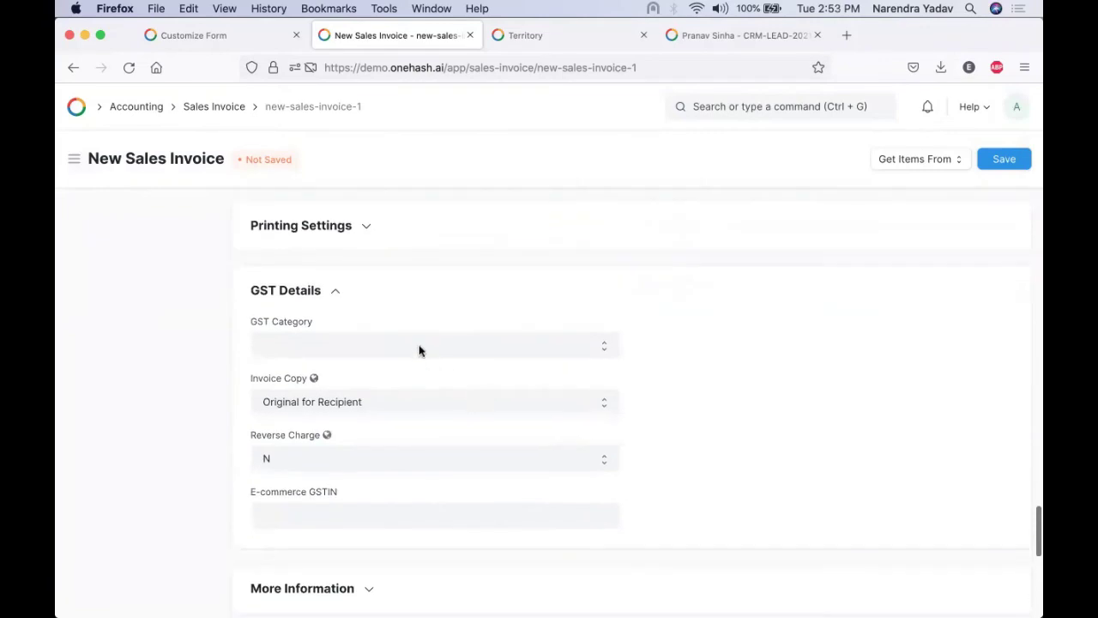
click(418, 346)
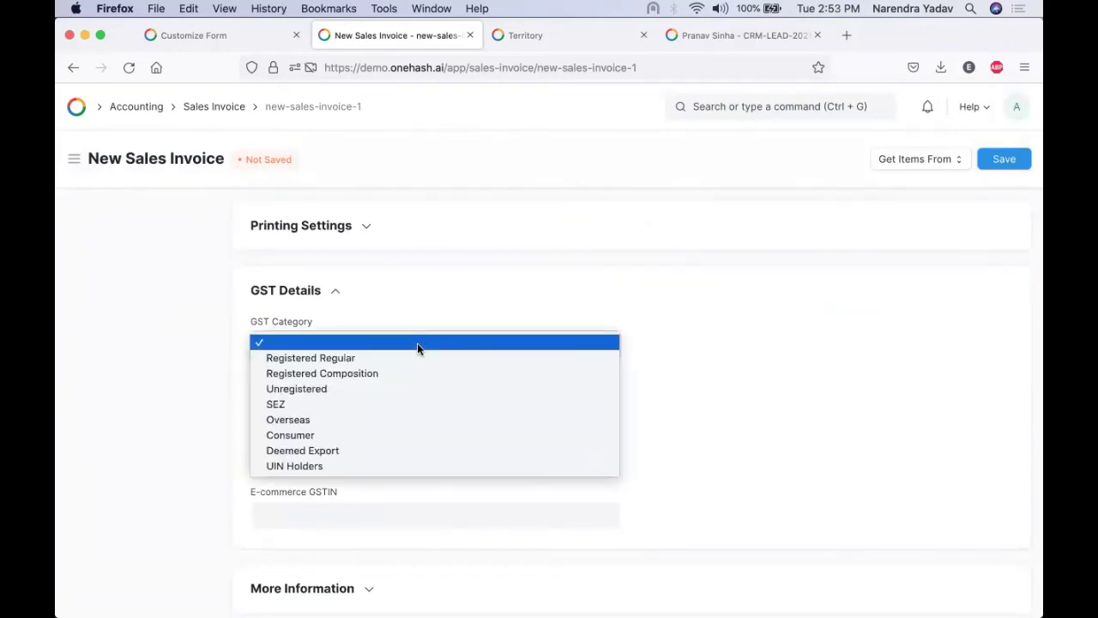
click(418, 344)
scroll(509, 338, down, 5)
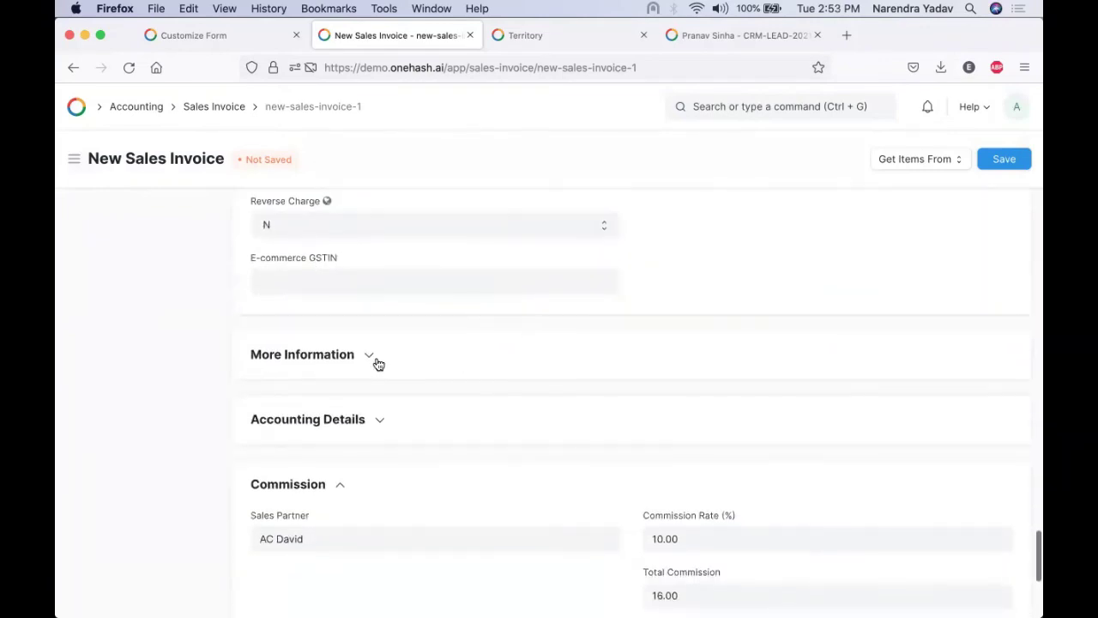
click(326, 355)
scroll(561, 409, down, 3)
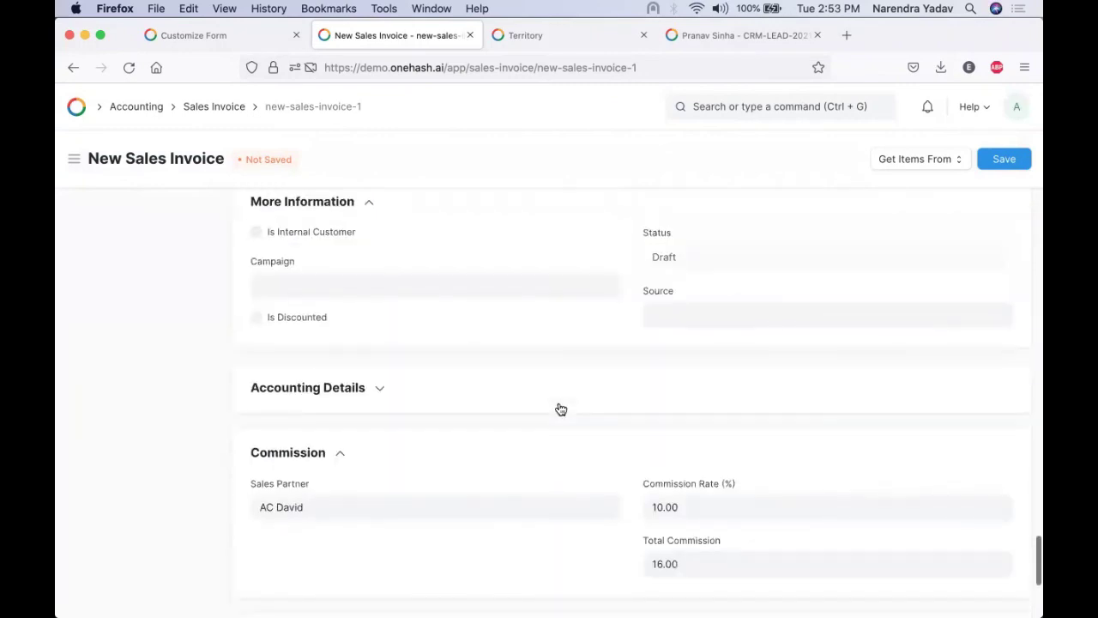
Save and submit sales invoice SINV-21-00005, then go to the linked sales orders
click(1004, 159)
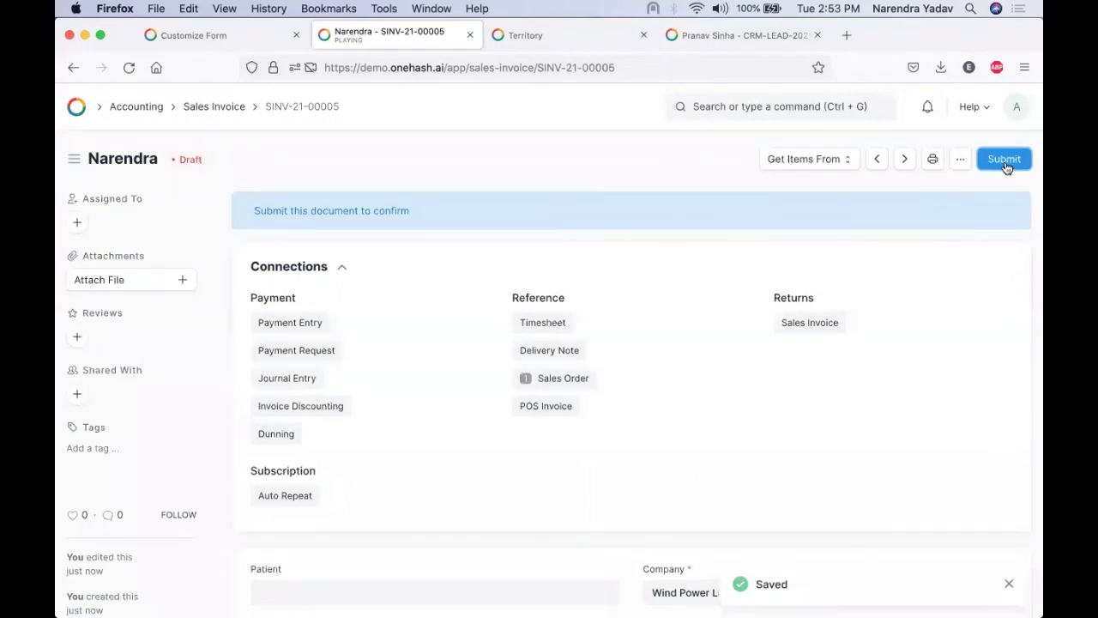
click(1005, 160)
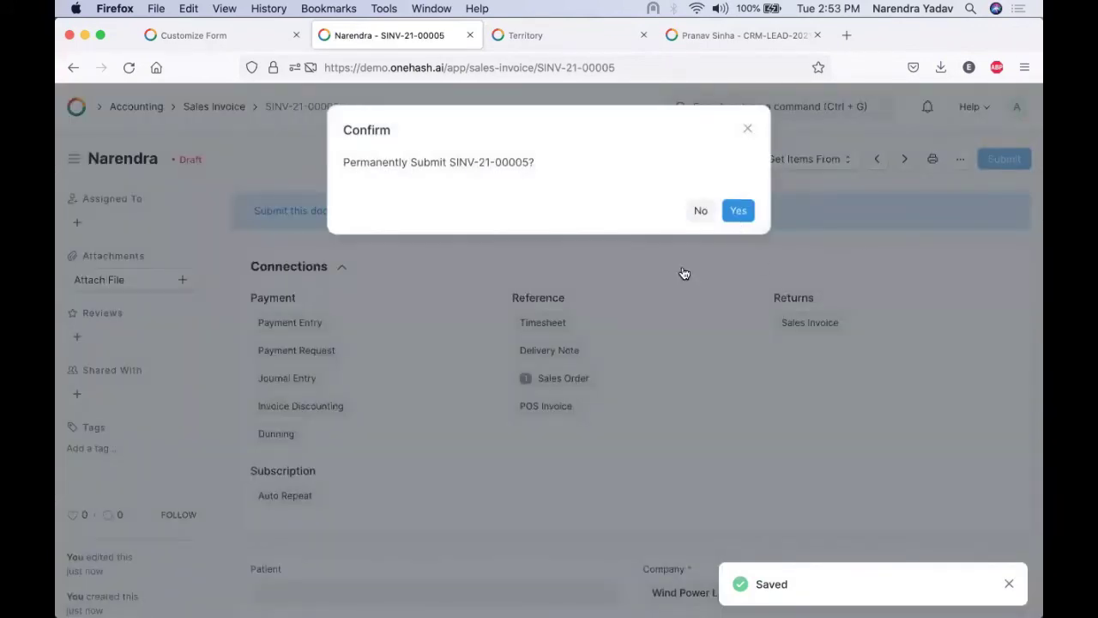
click(738, 217)
click(562, 329)
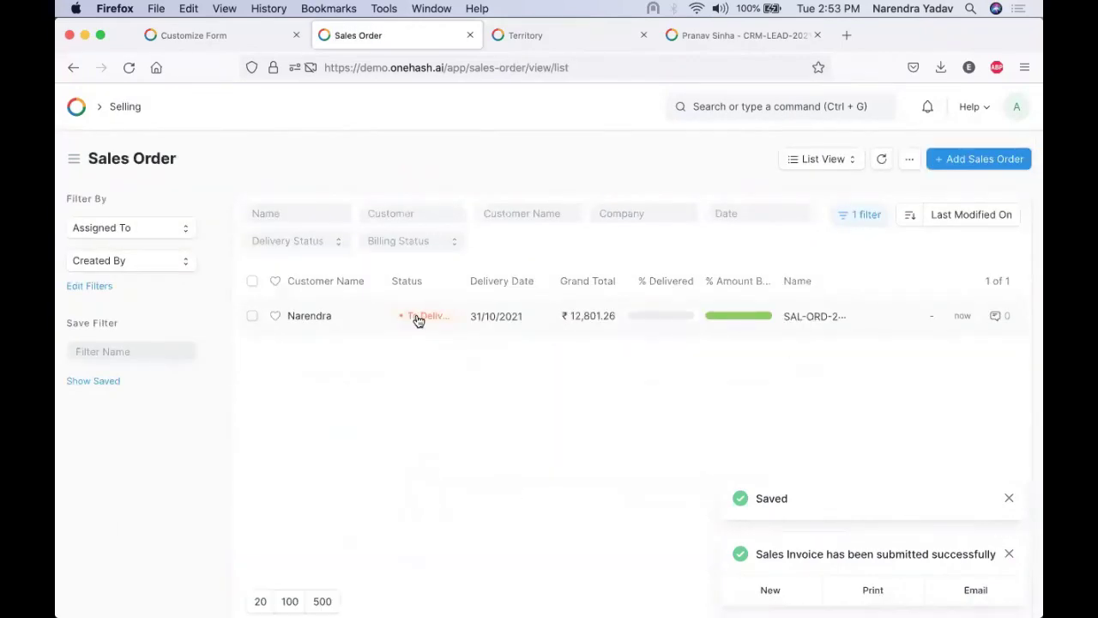
Create a delivery note from the submitted sales order and review its items
click(311, 317)
click(830, 161)
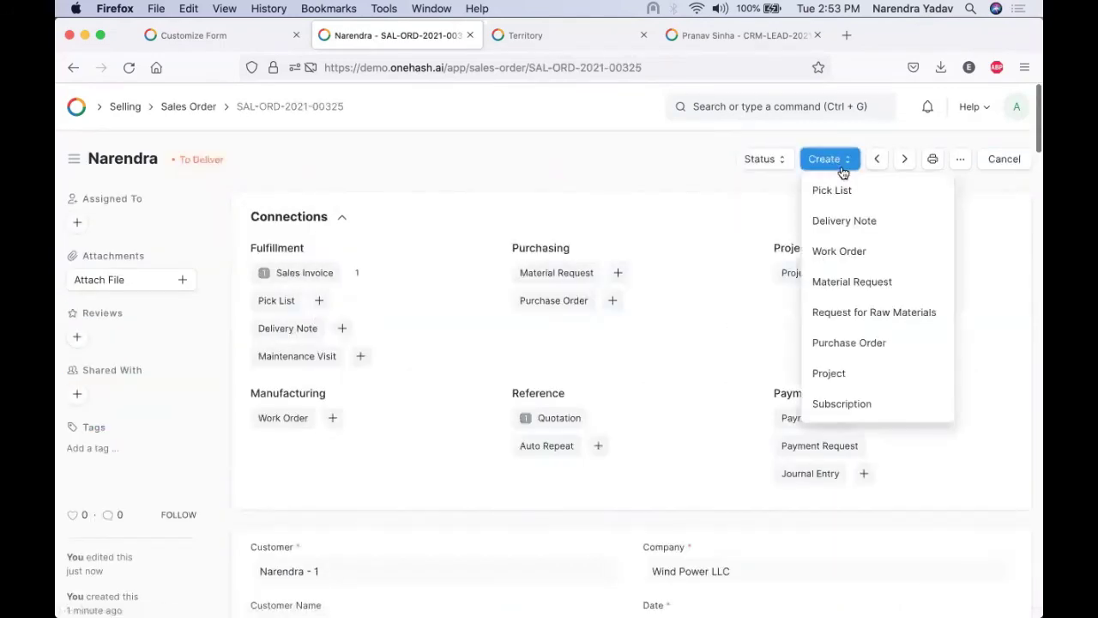
click(845, 220)
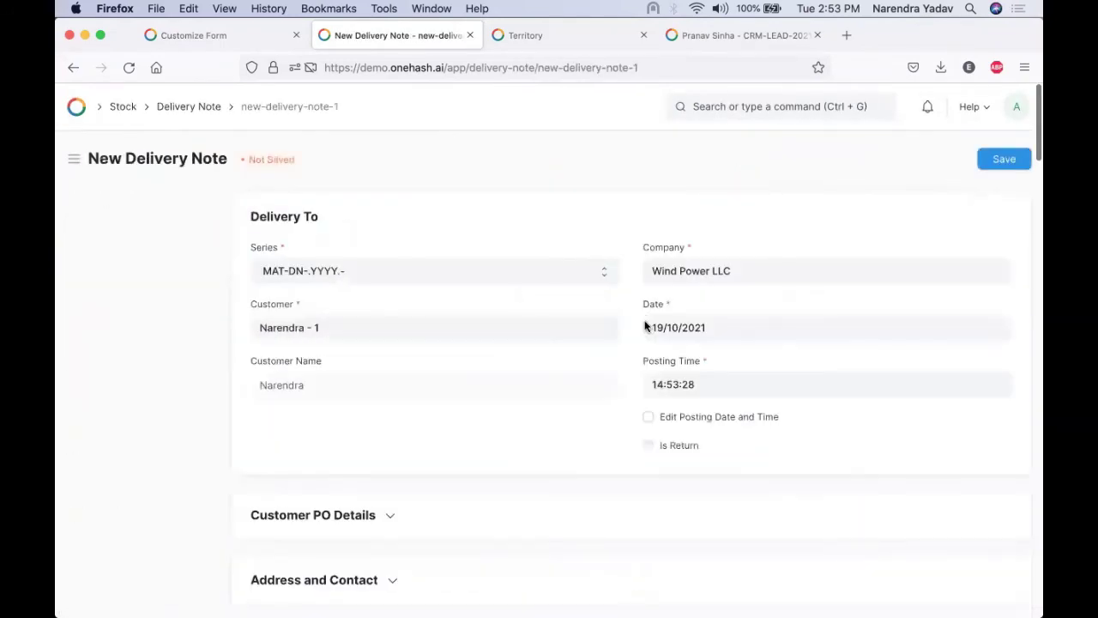
scroll(549, 319, down, 5)
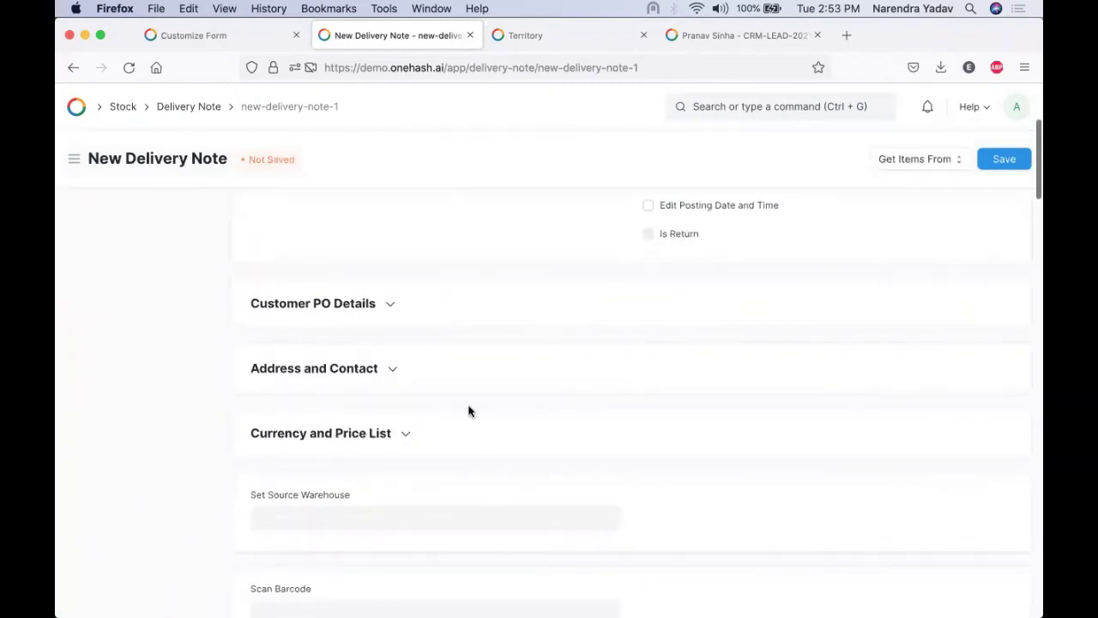
scroll(454, 421, down, 6)
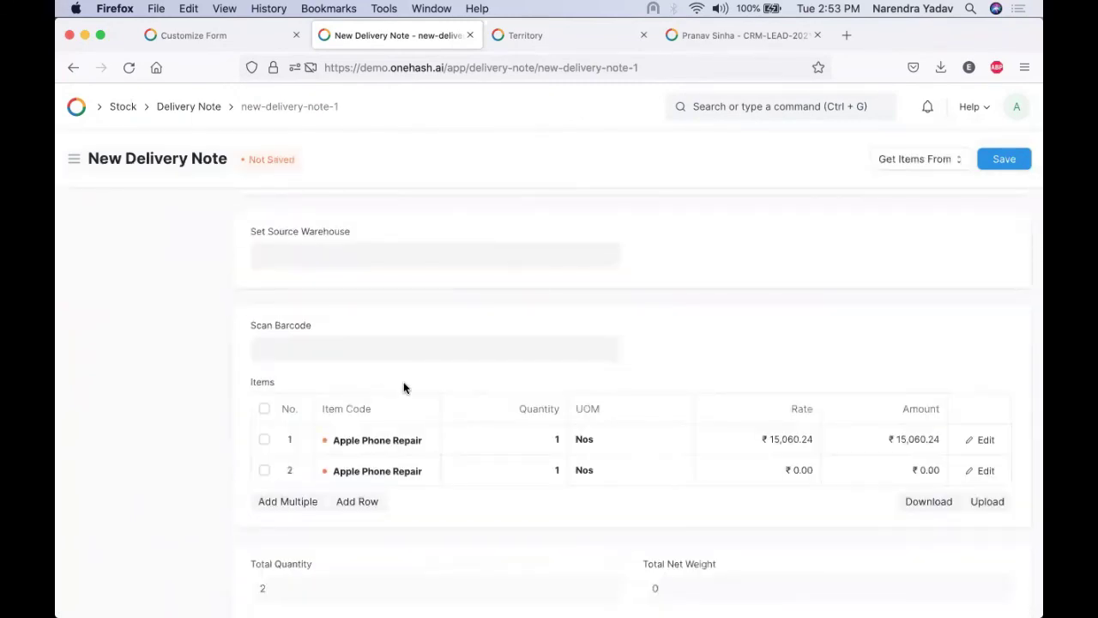
scroll(503, 360, down, 5)
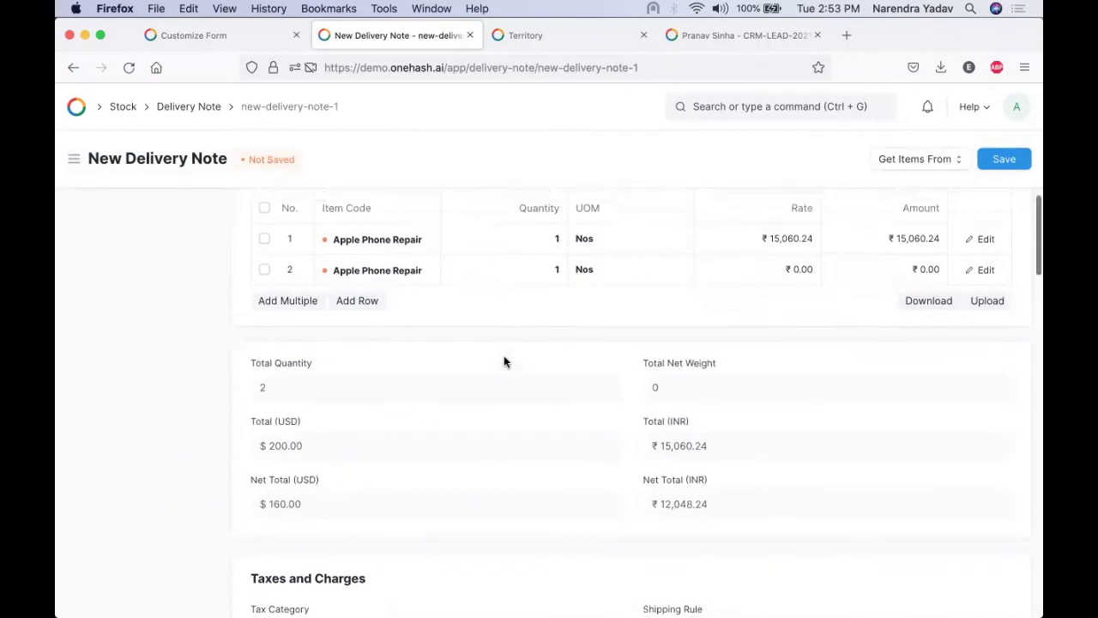
scroll(504, 362, up, 4)
Save and submit delivery note MAT-DN-2021-00014, then go to the linked sales order list
click(1005, 170)
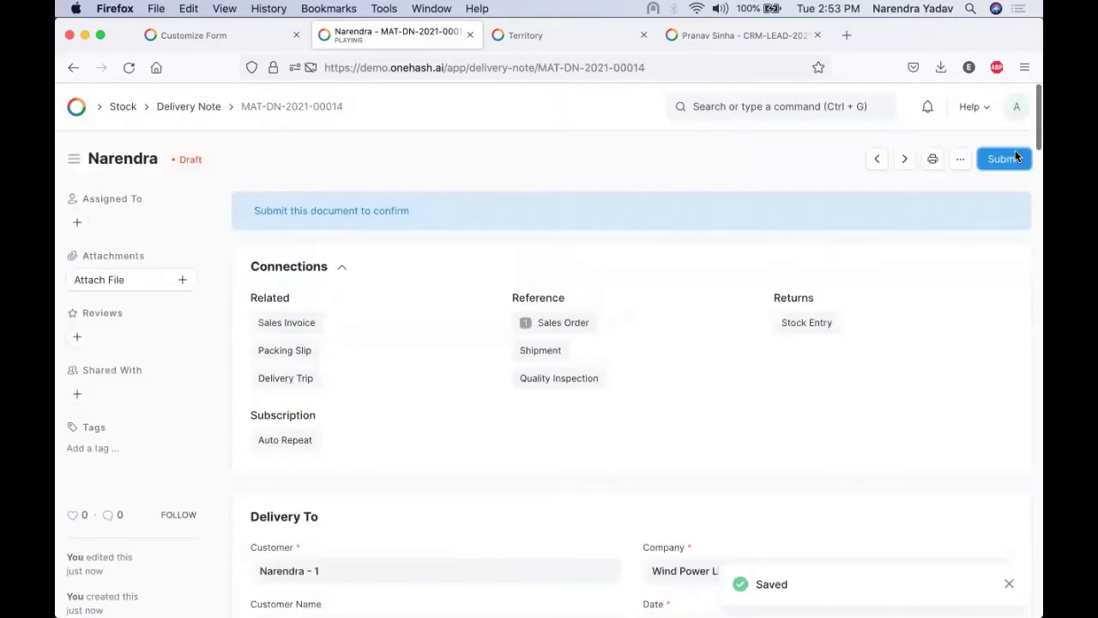
click(1011, 159)
click(745, 217)
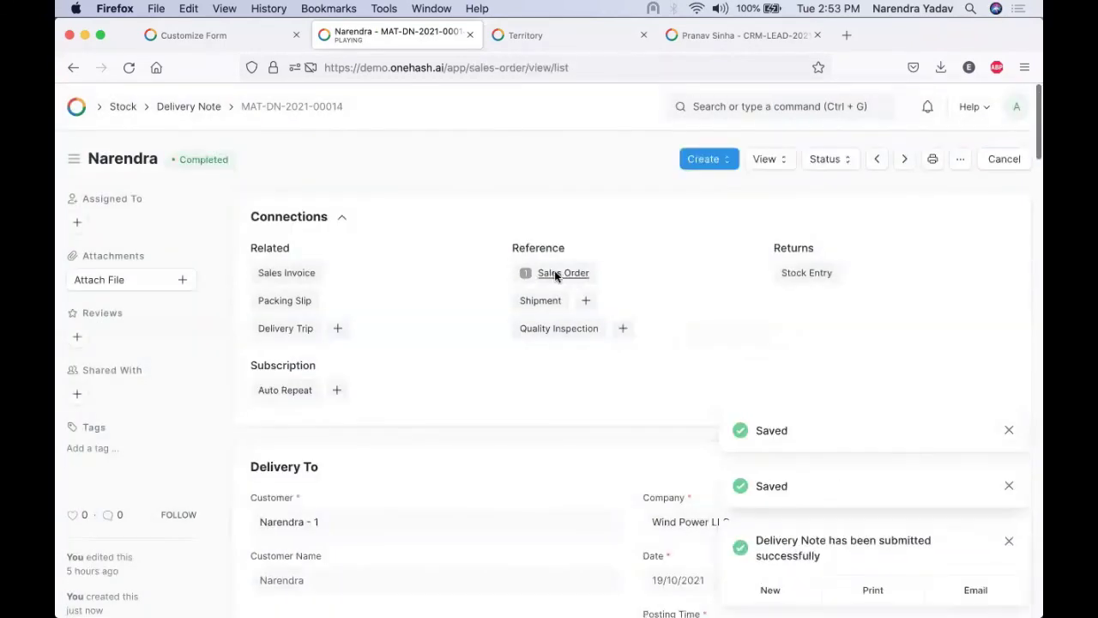
click(558, 273)
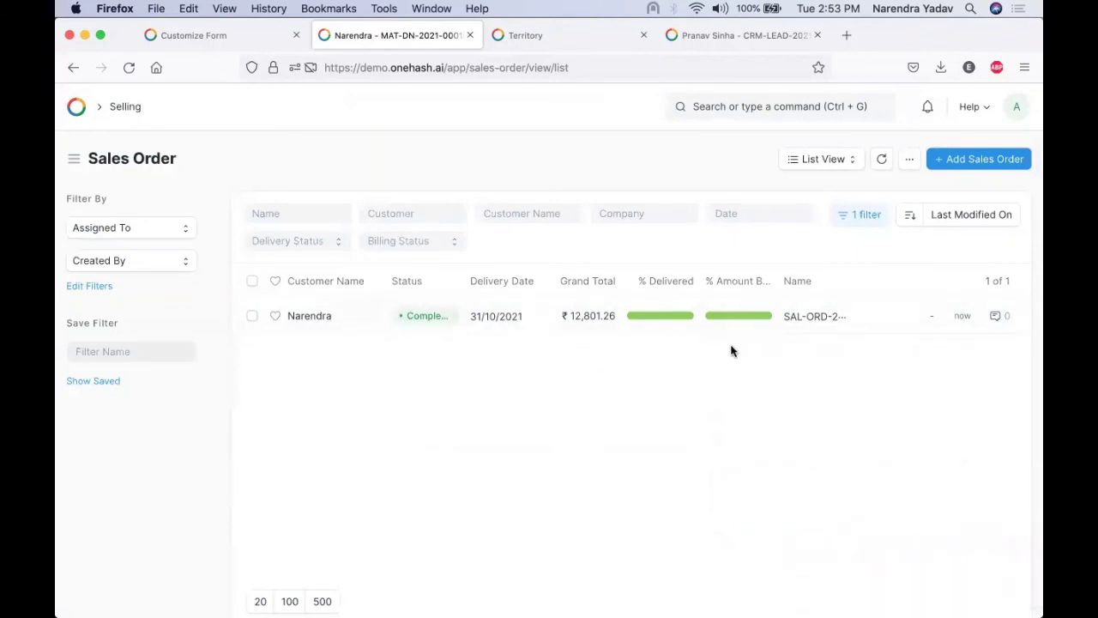
Switch the Sales Order list to Report view and show the Select Report choices
click(309, 316)
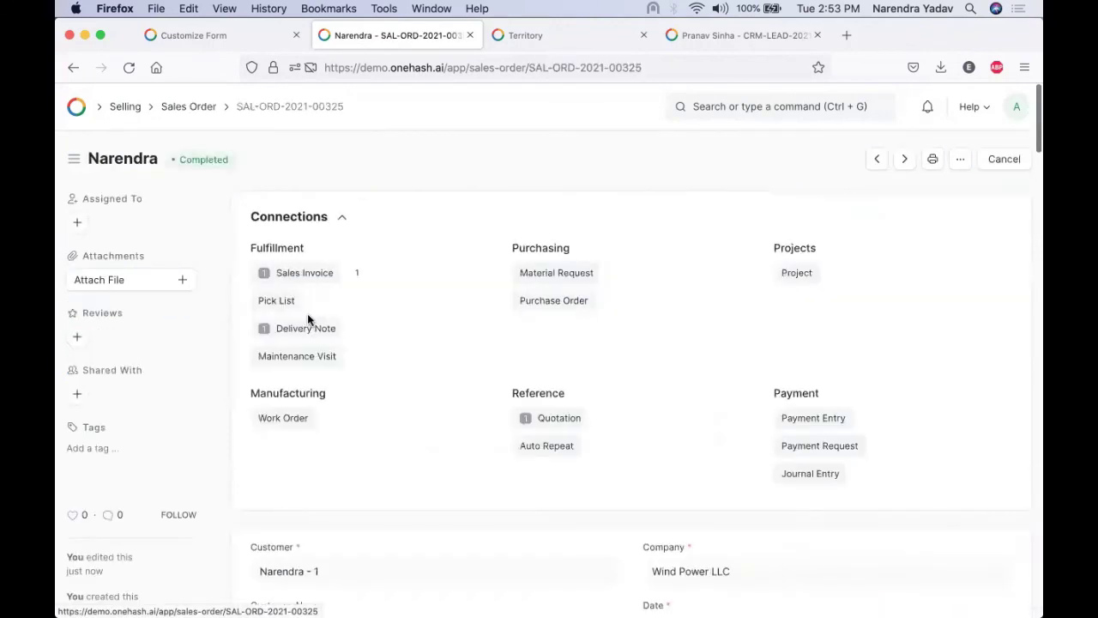
click(179, 110)
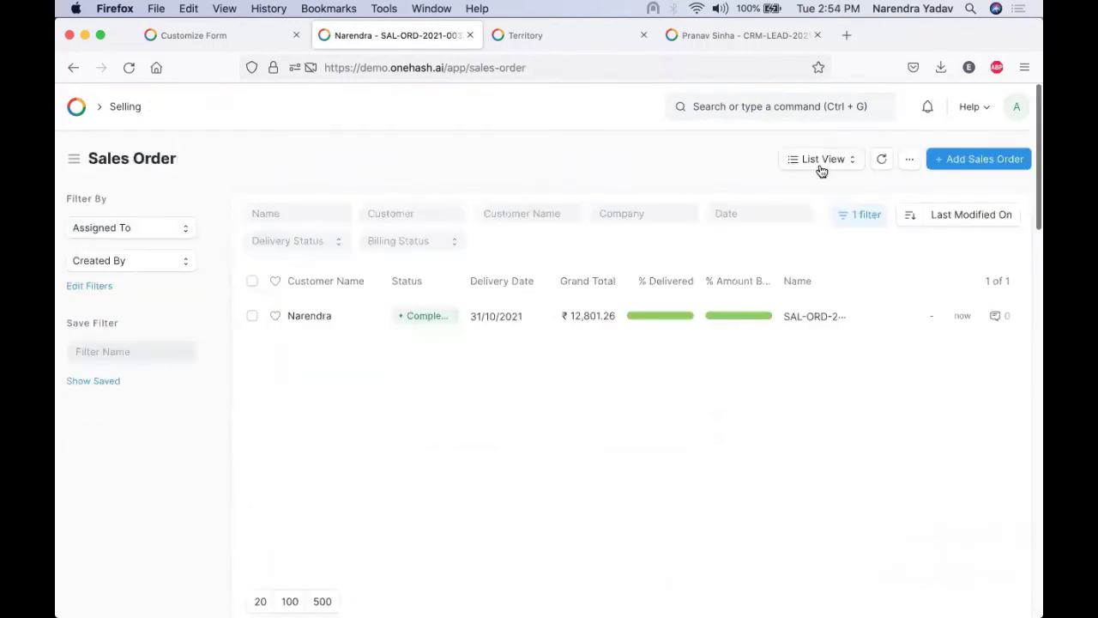
click(822, 163)
click(837, 195)
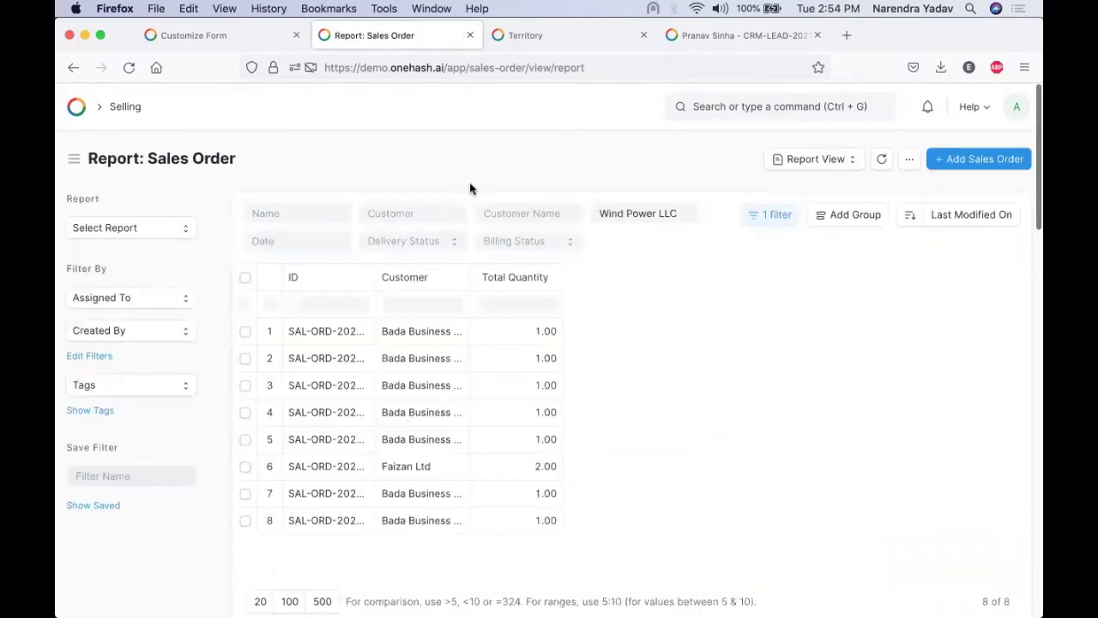
click(126, 230)
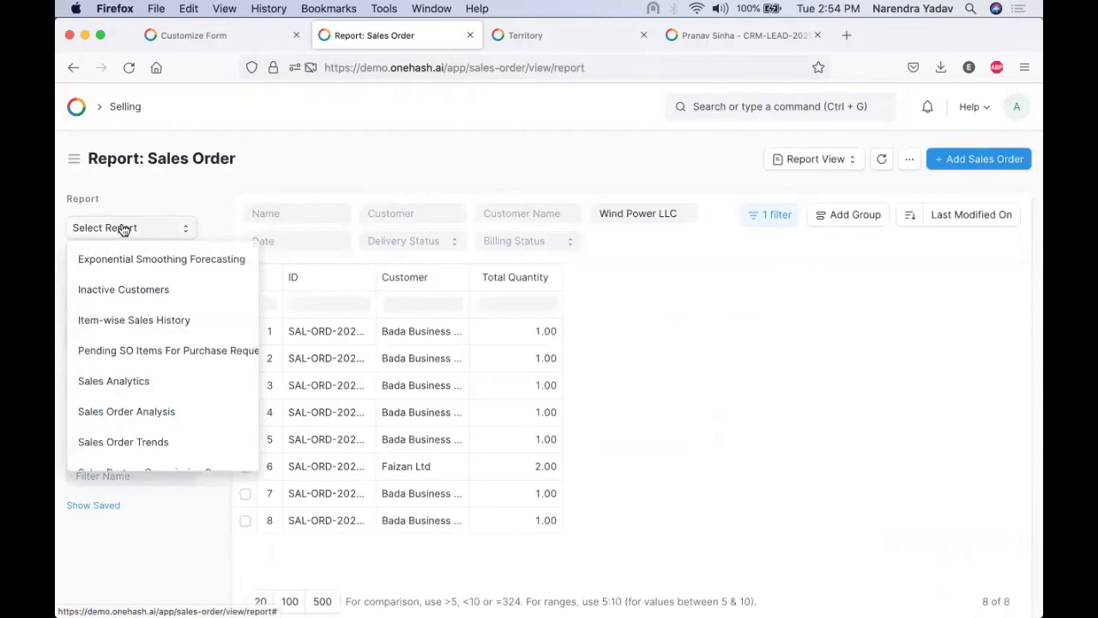
click(94, 290)
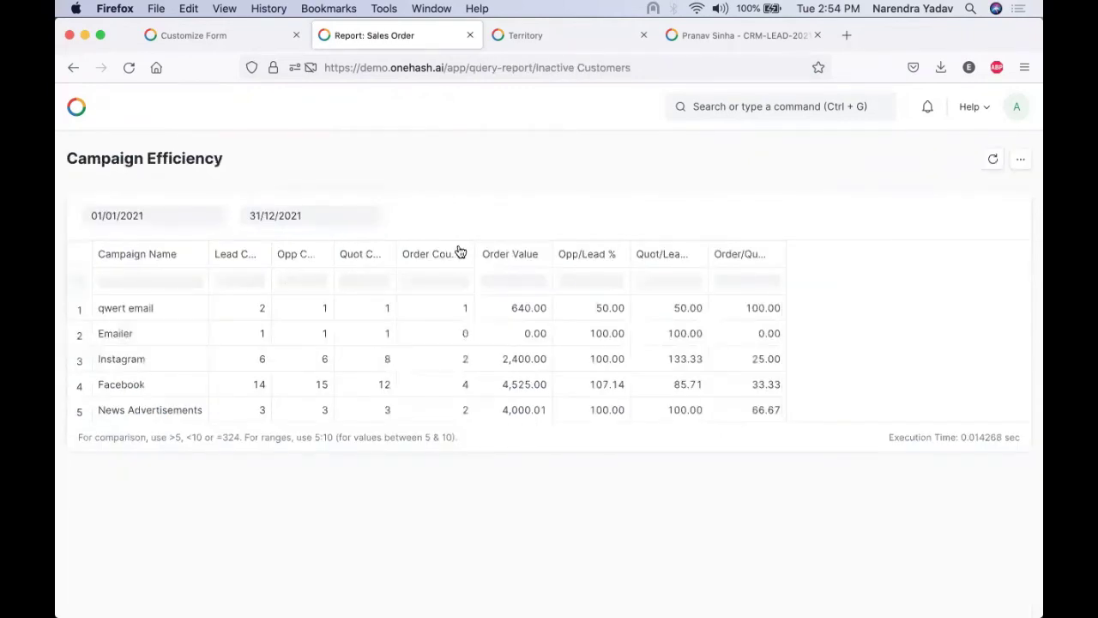
click(129, 68)
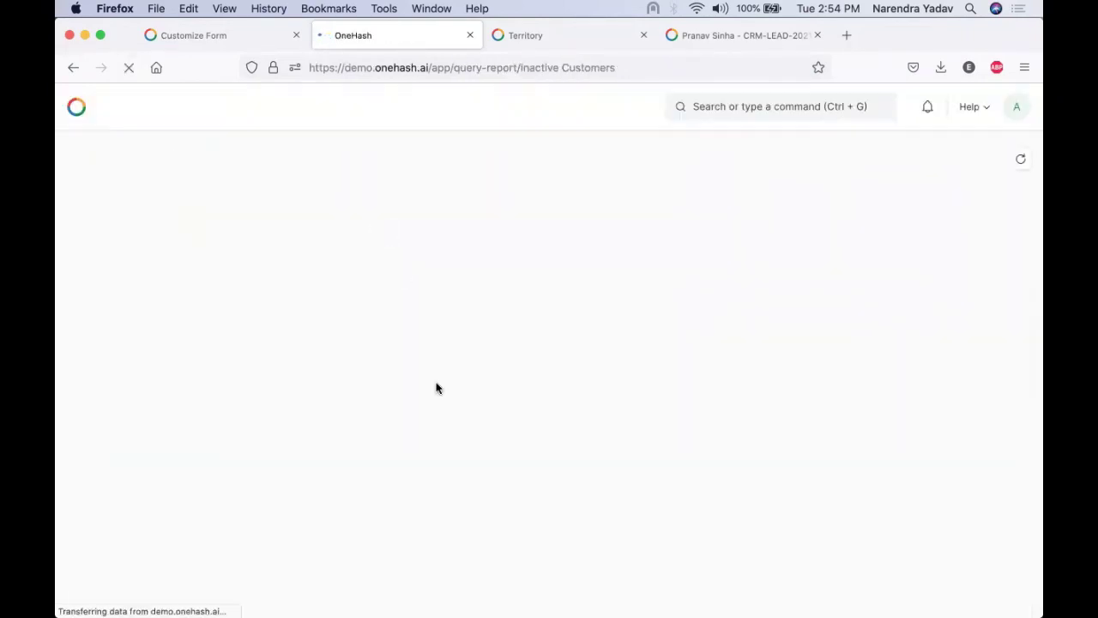
double_click(115, 216)
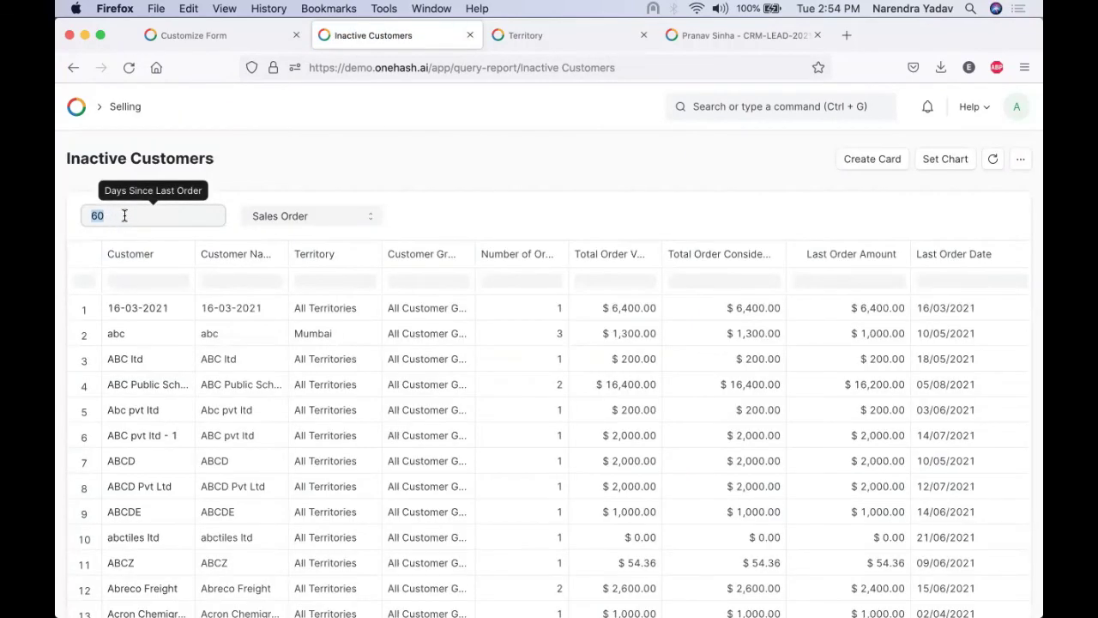
click(303, 216)
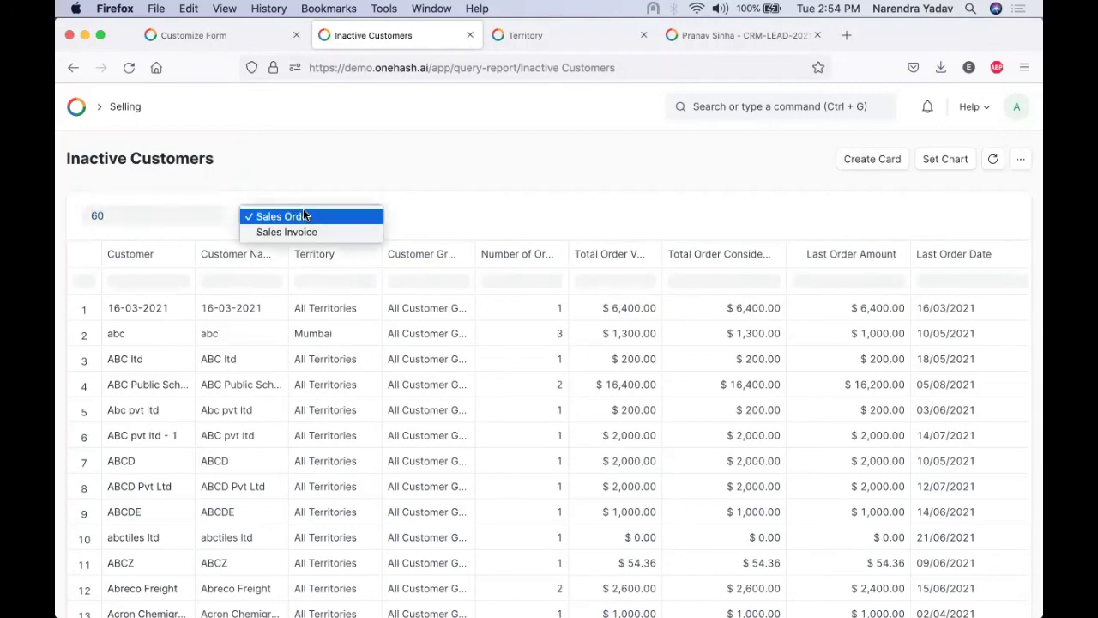
click(305, 215)
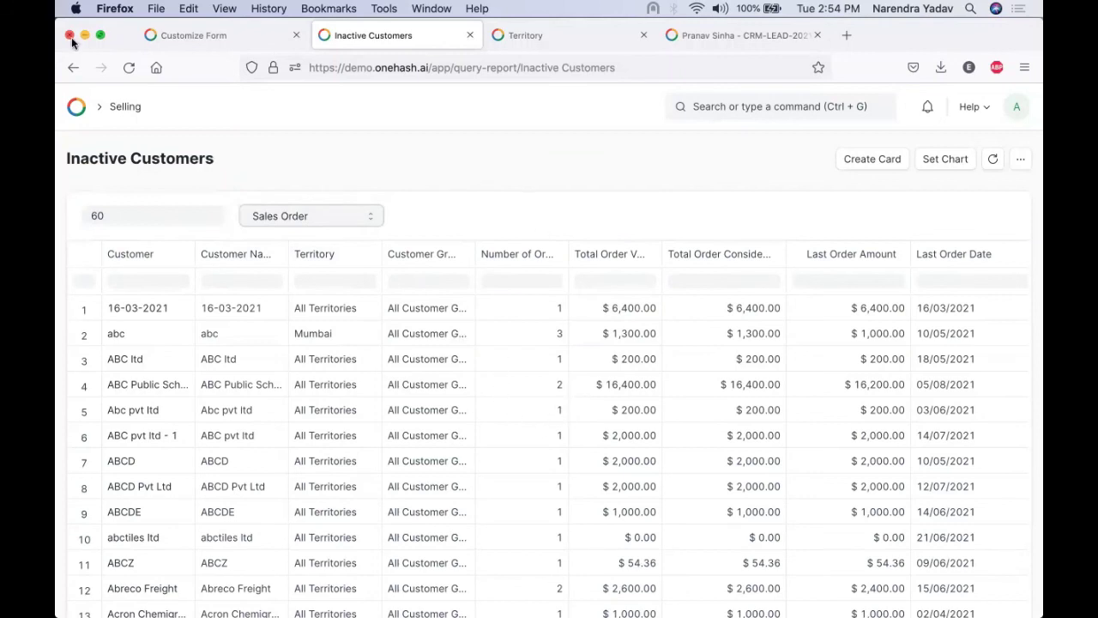
click(73, 67)
click(153, 227)
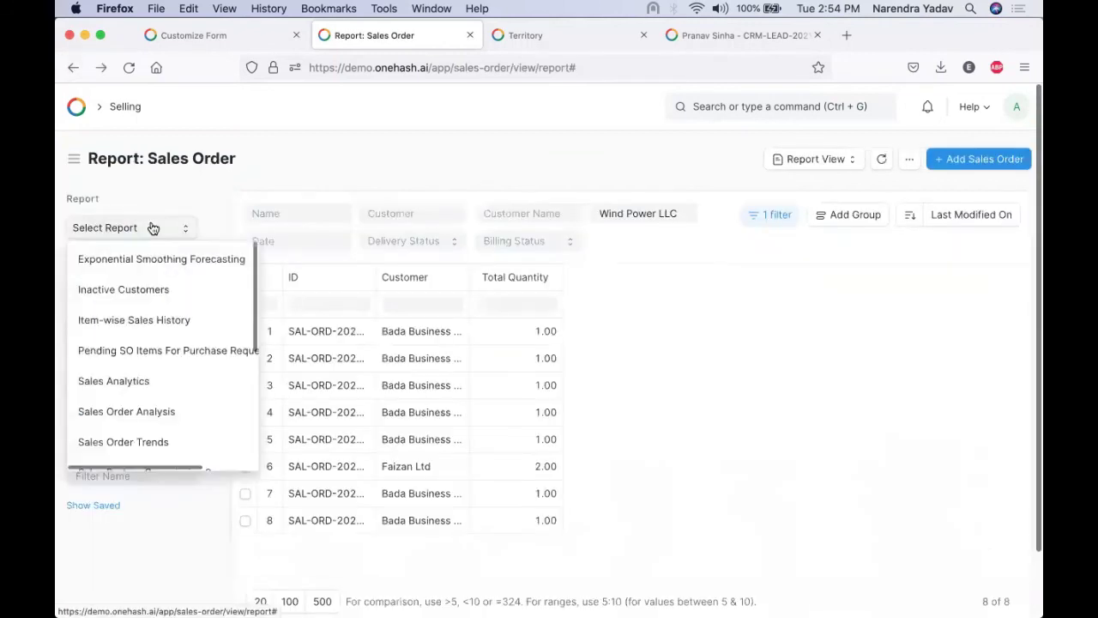
click(177, 320)
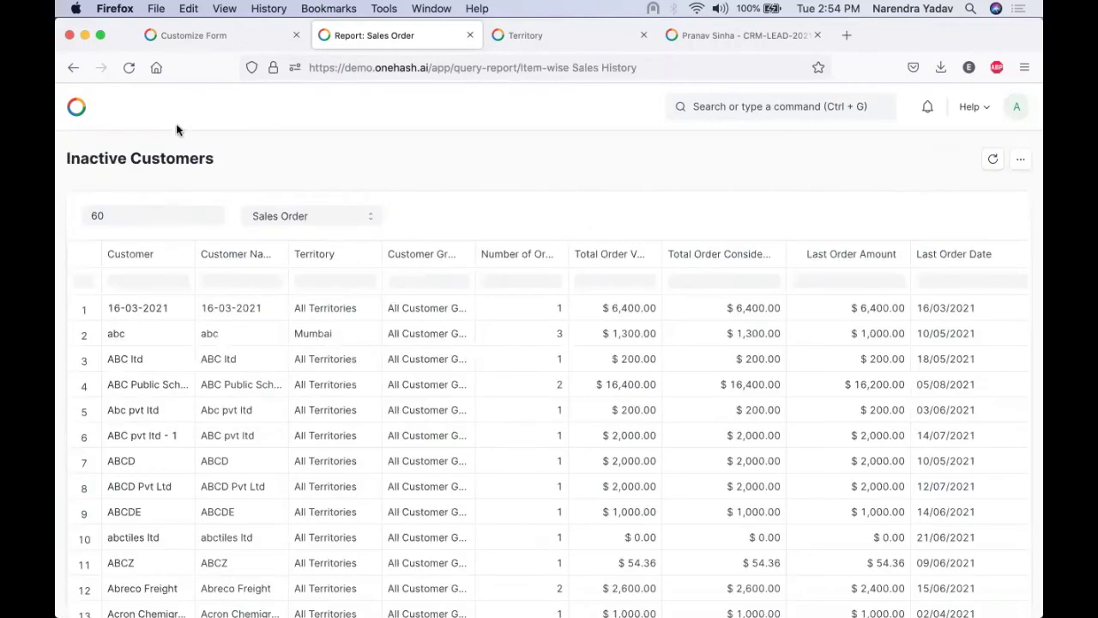
click(129, 67)
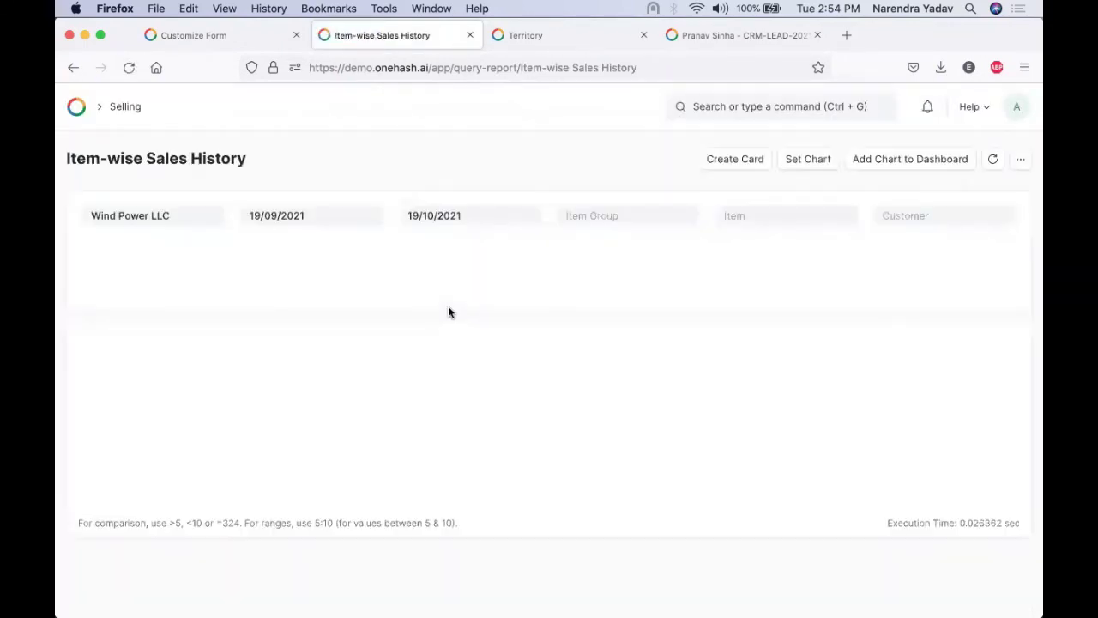
scroll(367, 328, down, 3)
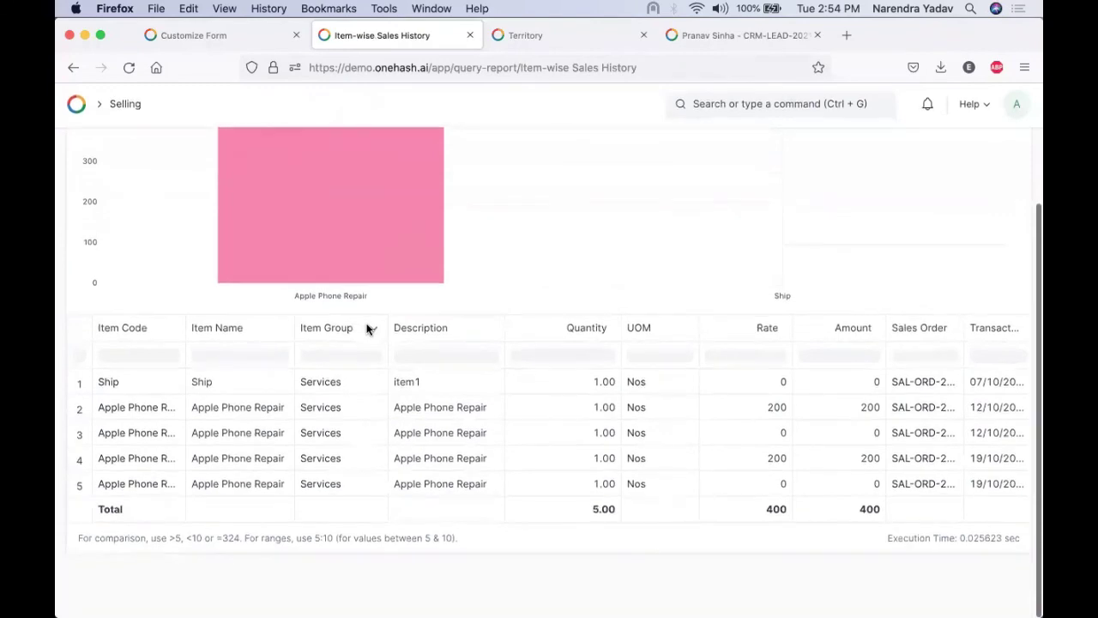
scroll(658, 444, right, 5)
scroll(658, 443, right, 6)
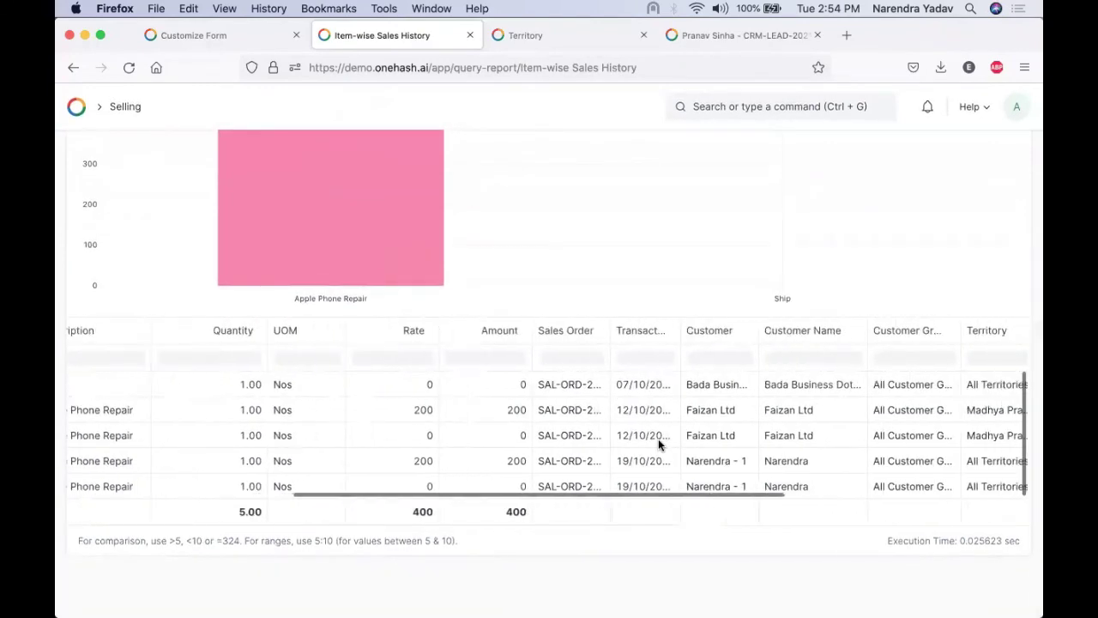
scroll(658, 443, left, 10)
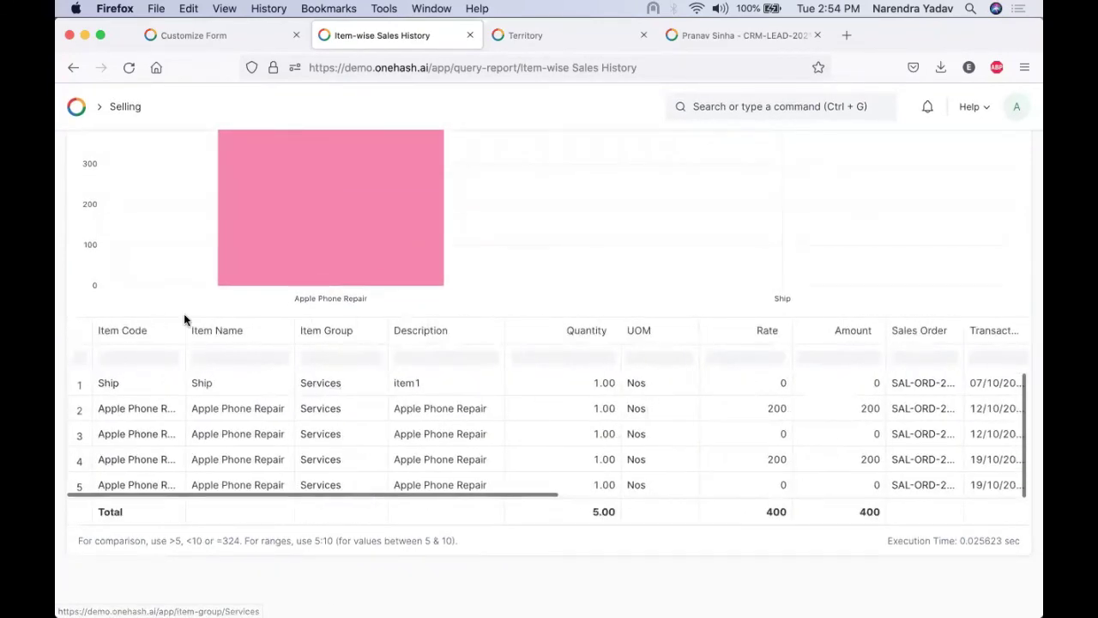
scroll(369, 301, up, 3)
click(642, 216)
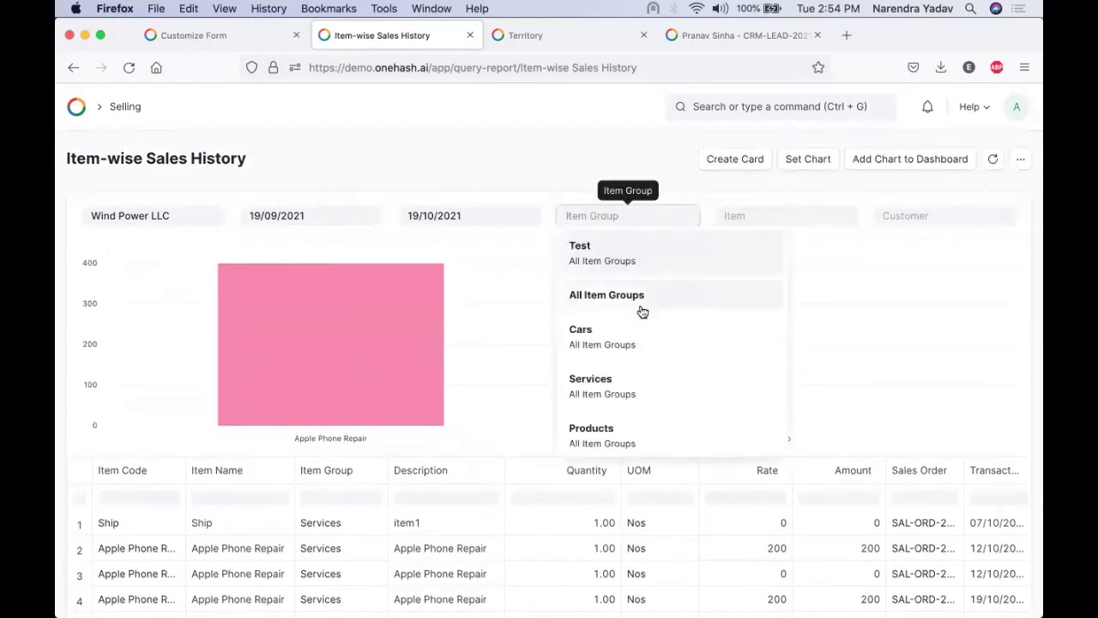
click(647, 388)
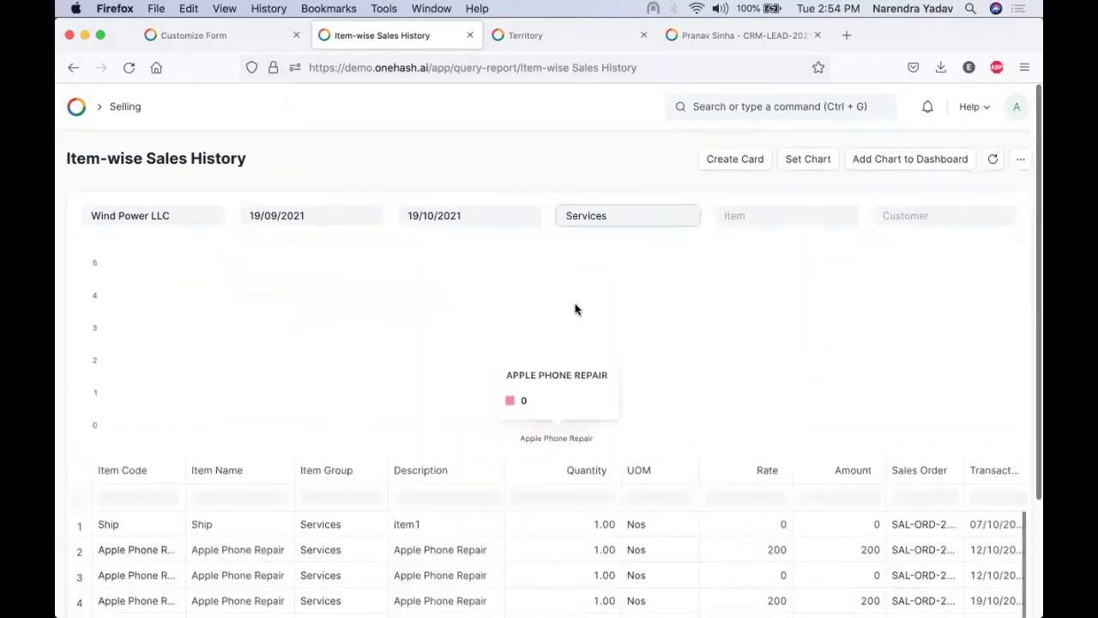
scroll(453, 304, down, 3)
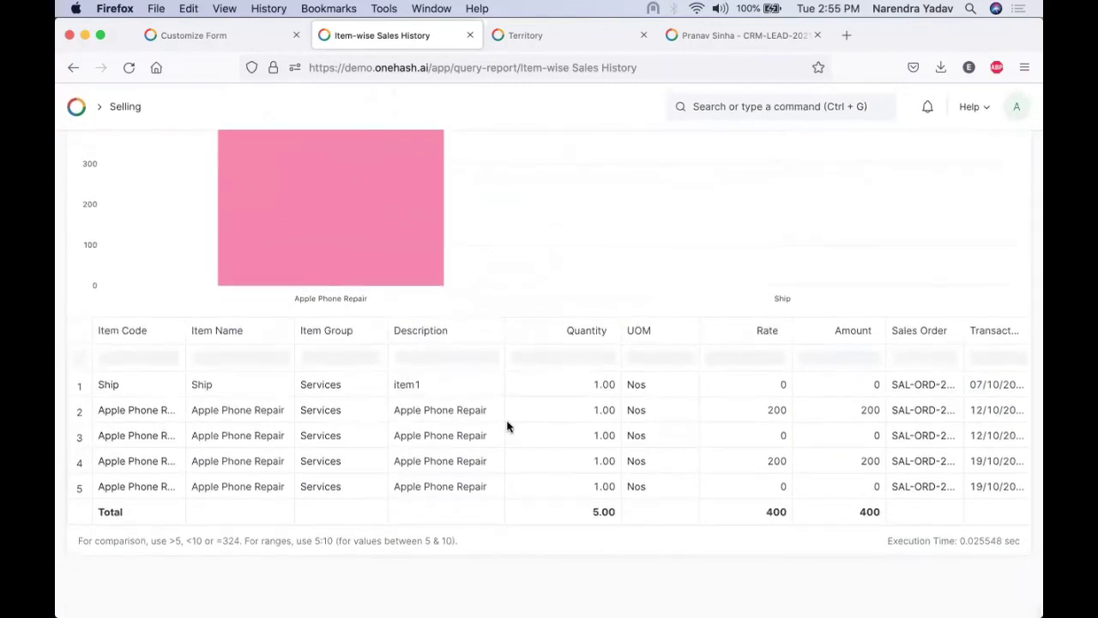
scroll(590, 407, up, 3)
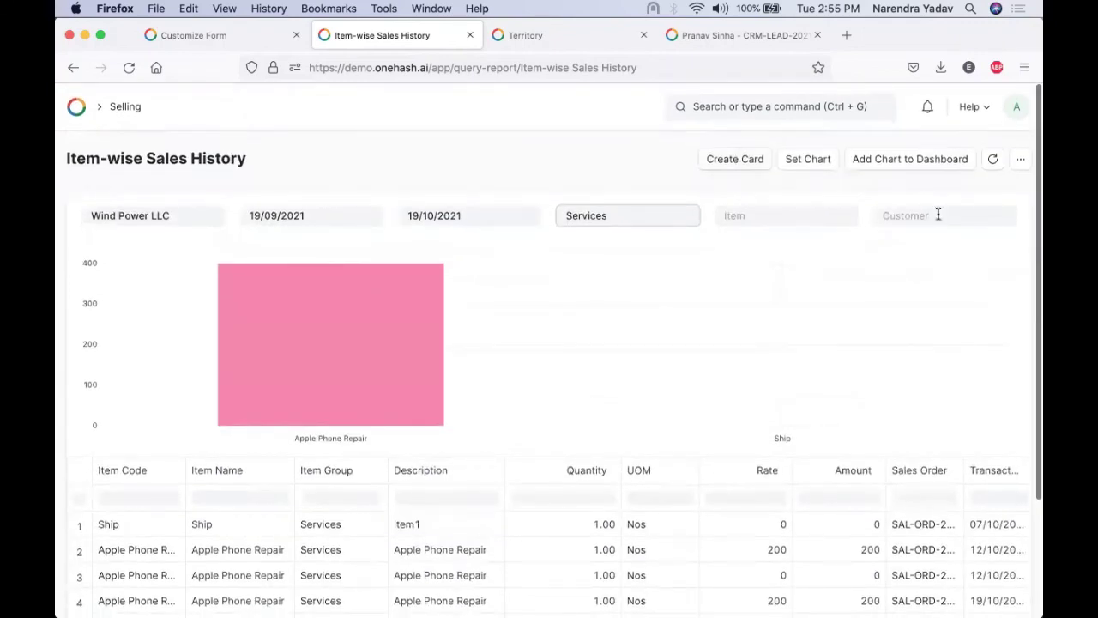
click(938, 214)
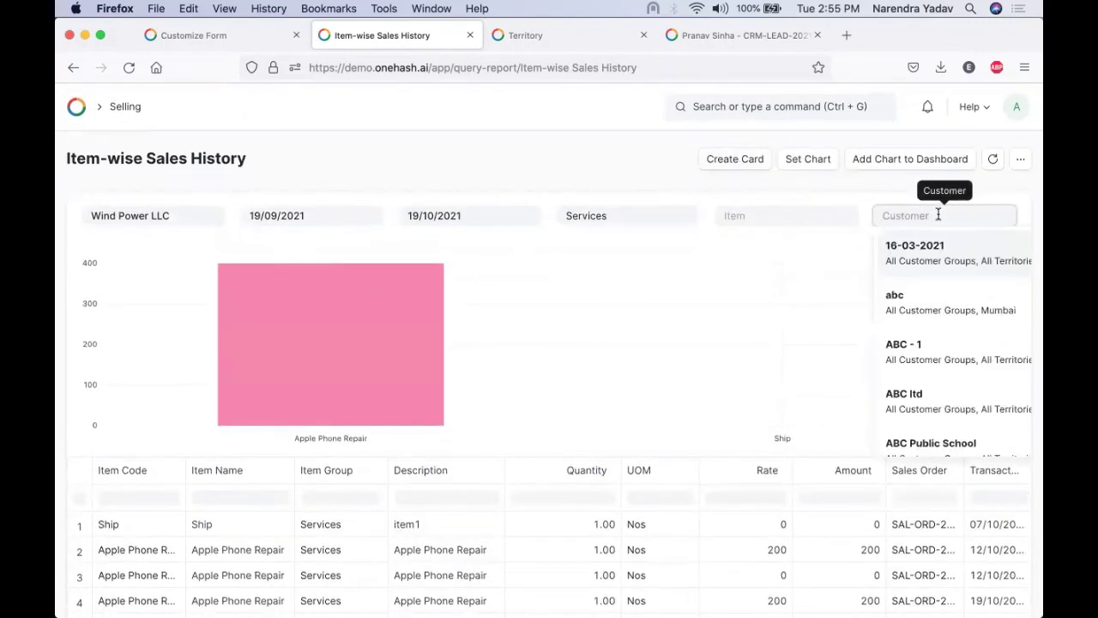
click(736, 216)
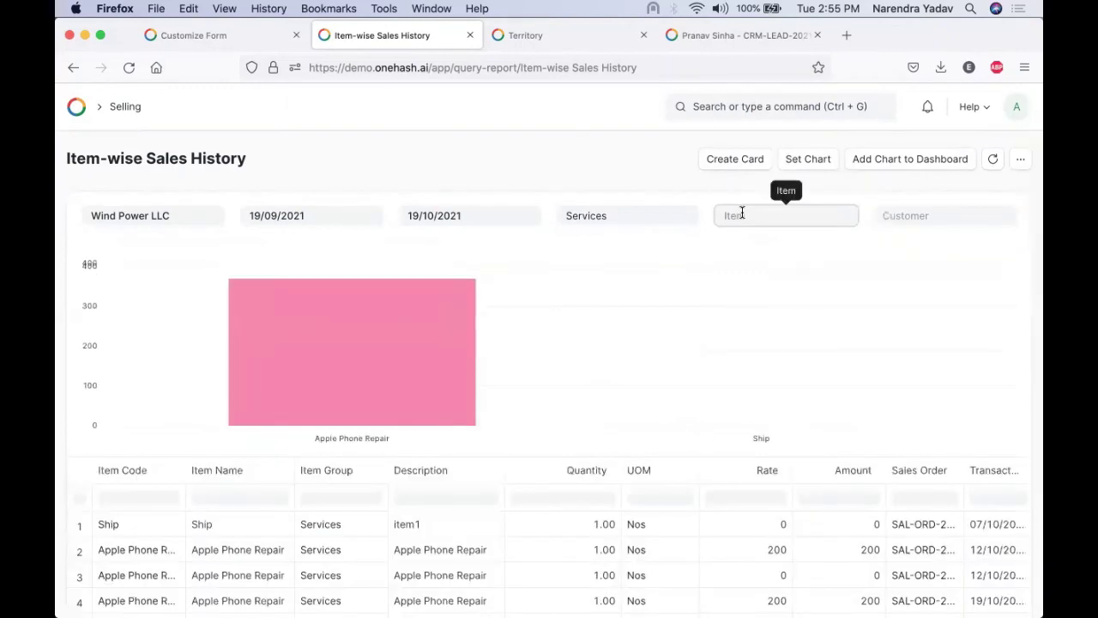
click(533, 164)
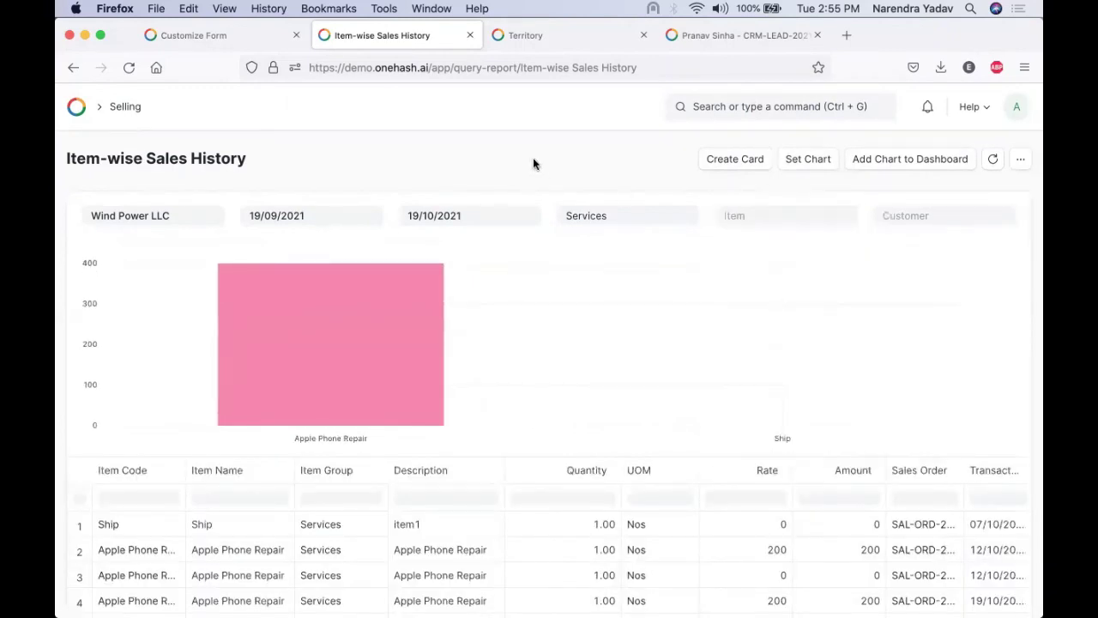
click(73, 67)
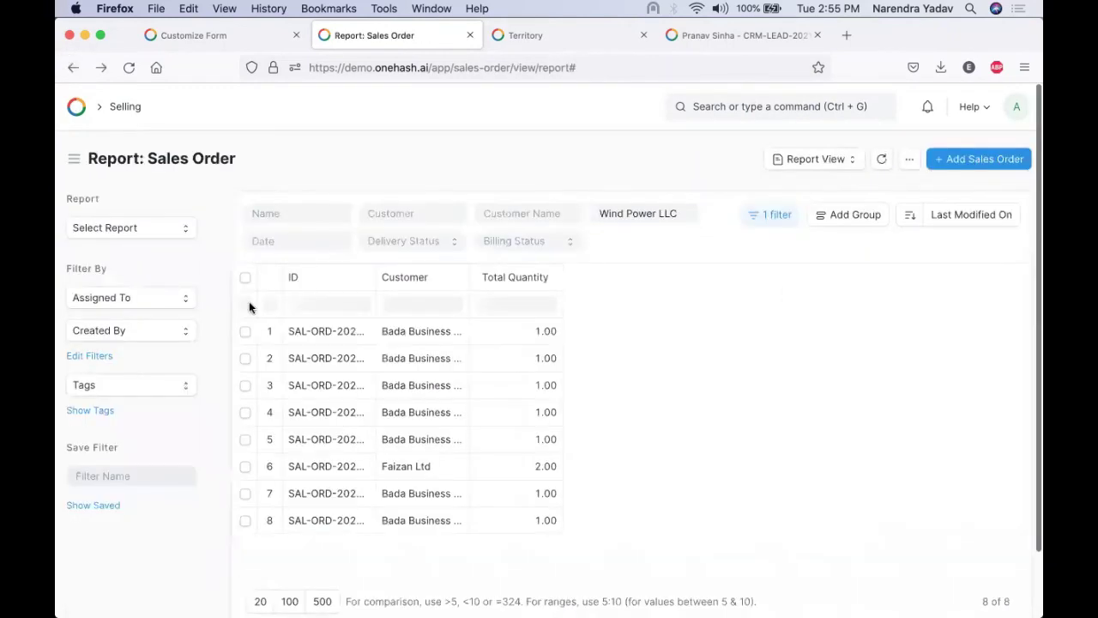
Open and review the Sales Order Analysis report showing 200 billed and 200 to bill
click(156, 229)
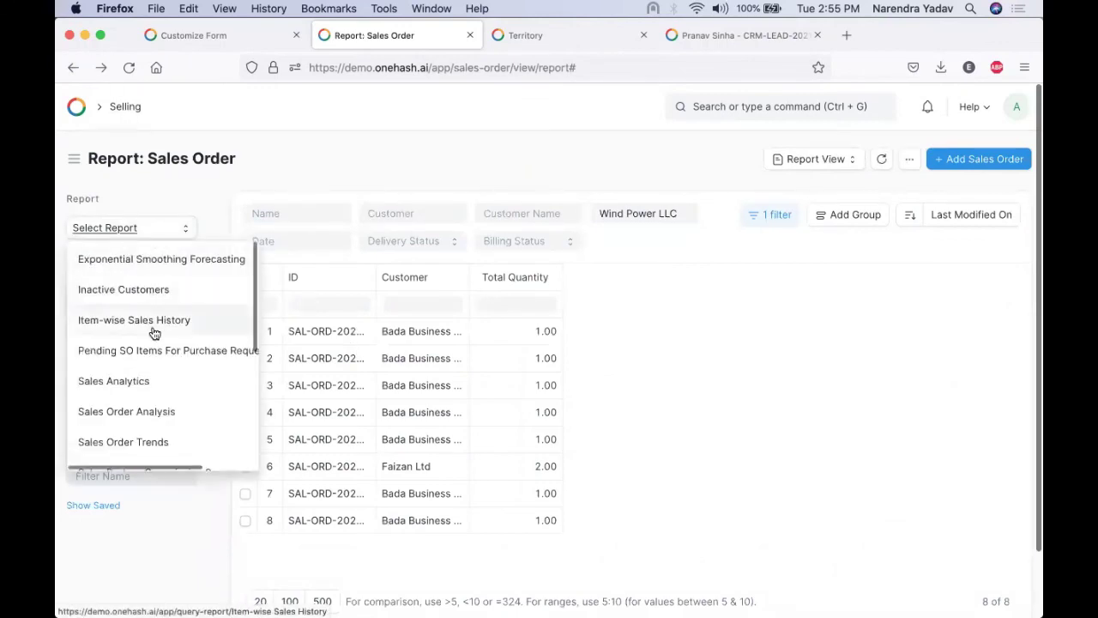
scroll(159, 324, down, 2)
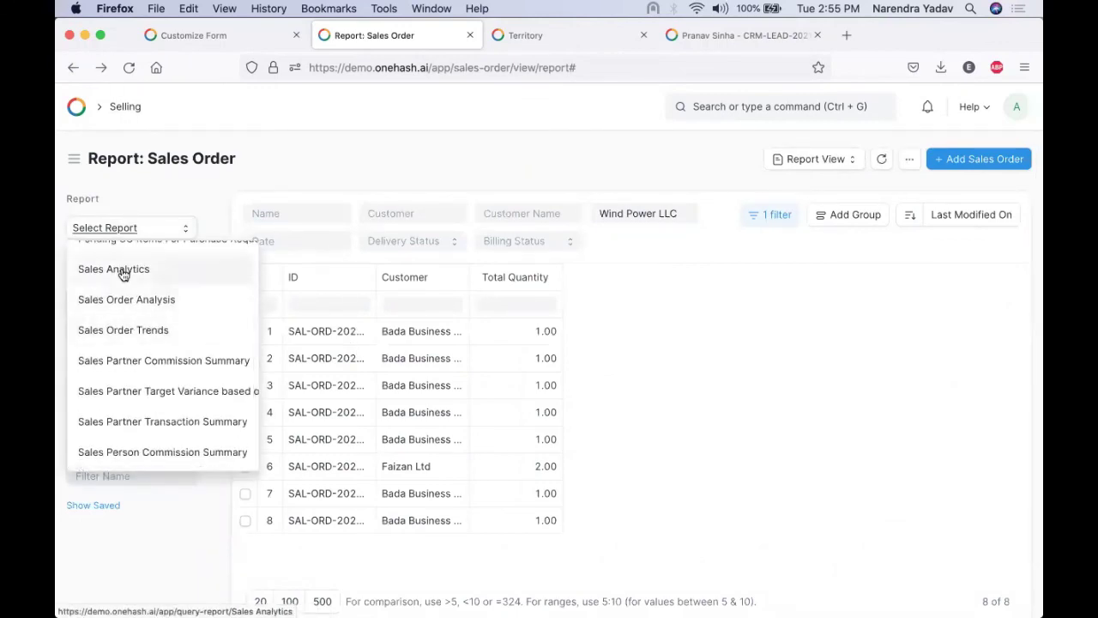
click(126, 302)
mouse_move(249, 367)
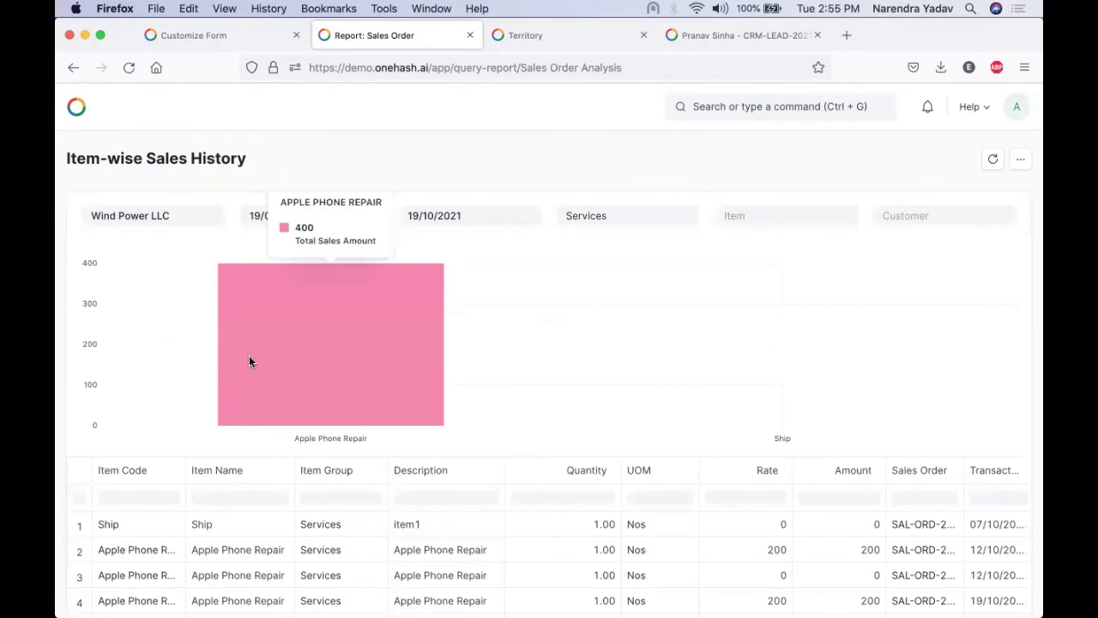
click(128, 67)
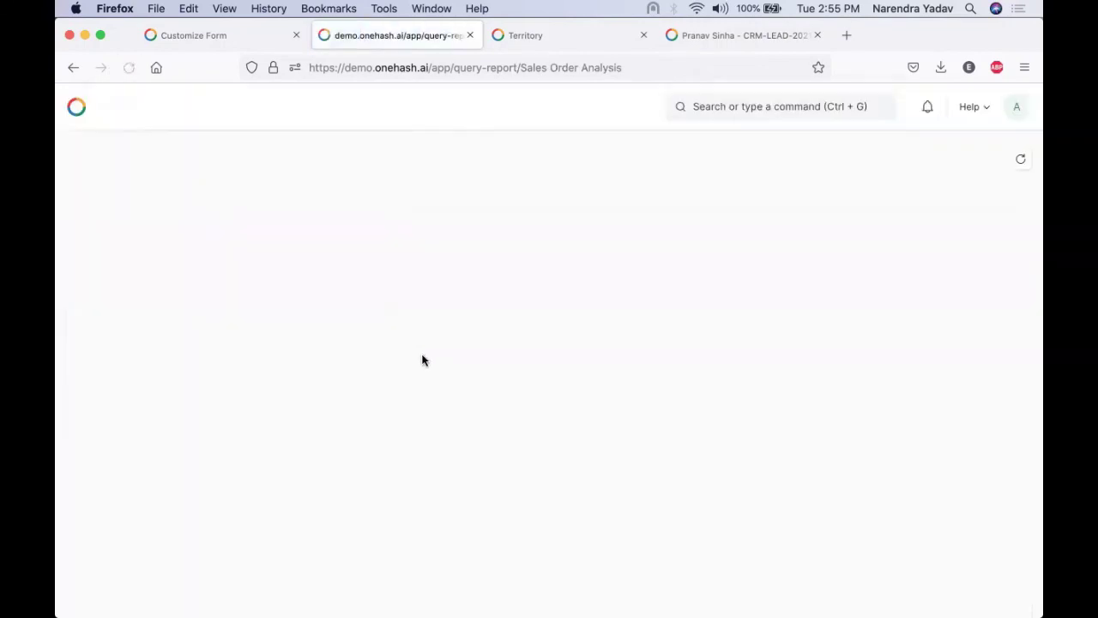
scroll(227, 315, down, 3)
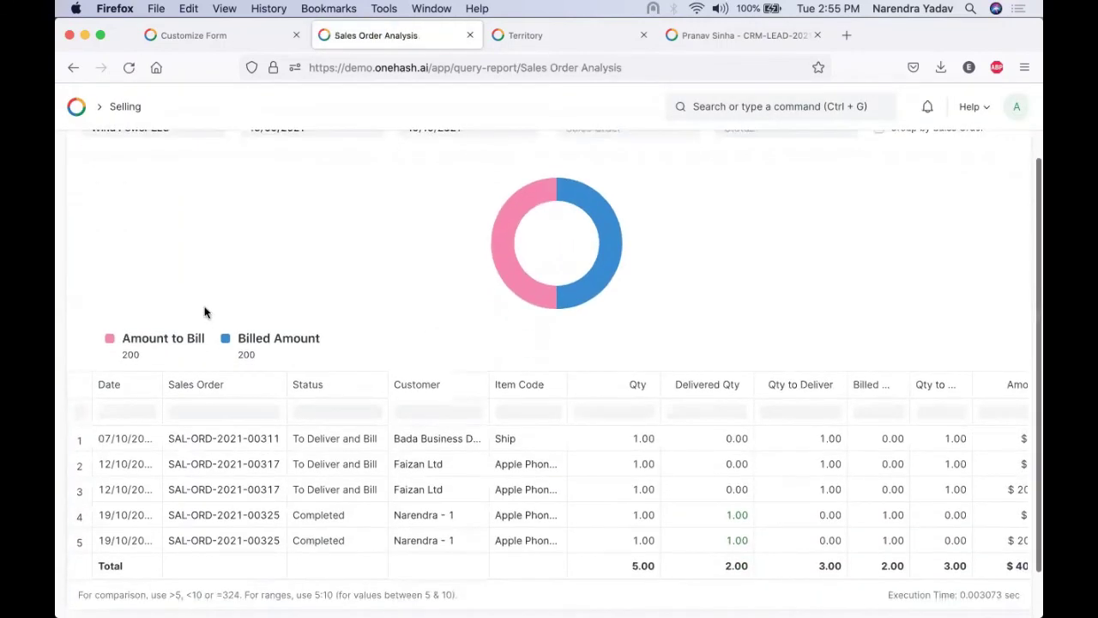
scroll(432, 350, down, 2)
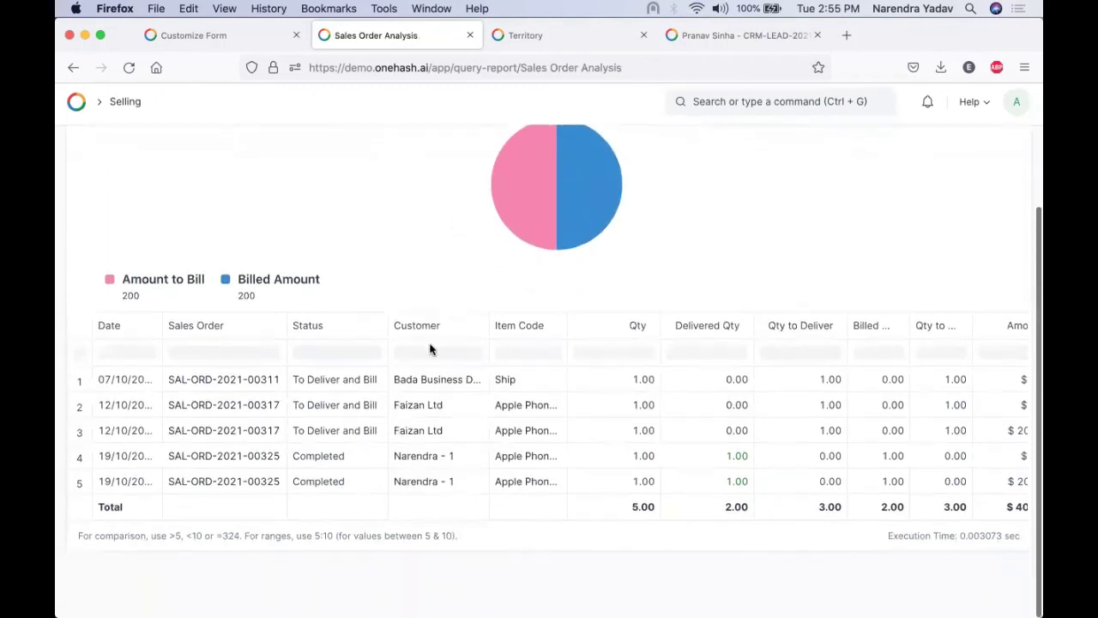
scroll(657, 426, right, 3)
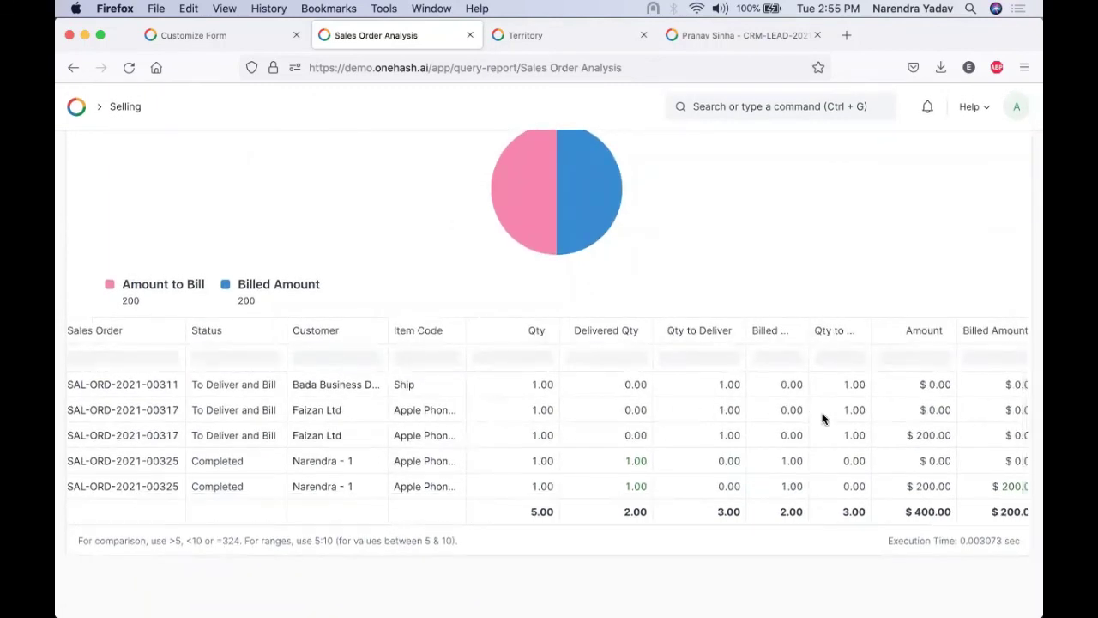
scroll(822, 418, left, 3)
Return to the Sales Order report with the Select Report list showing
click(73, 67)
click(152, 227)
scroll(165, 383, down, 2)
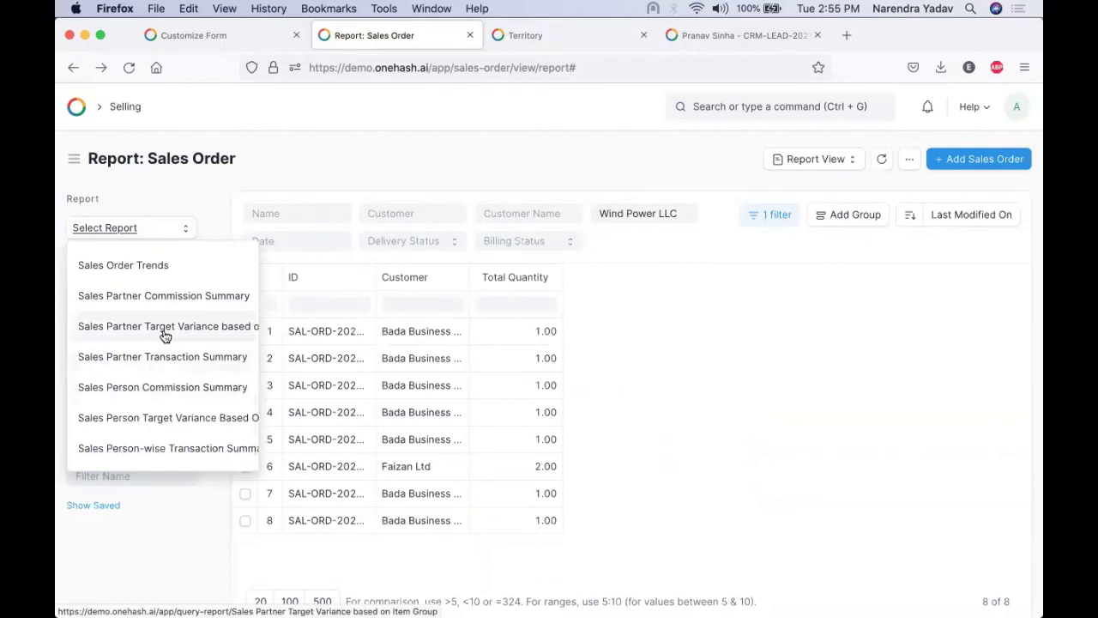
Open the Exponential Smoothing Forecasting report from Select Report
scroll(141, 396, down, 1)
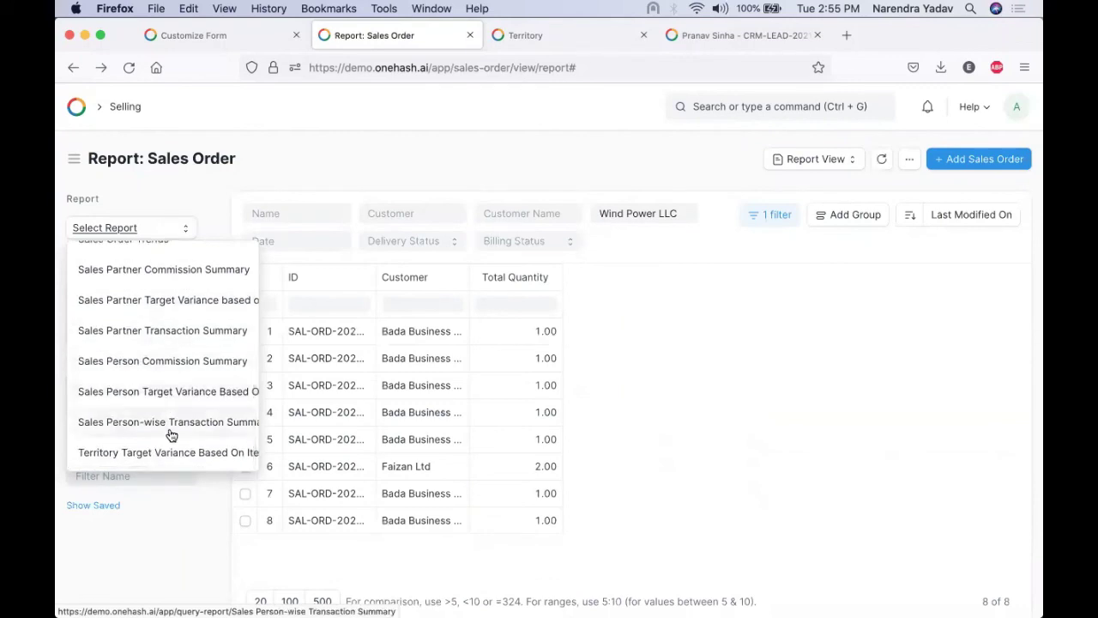
scroll(177, 329, up, 5)
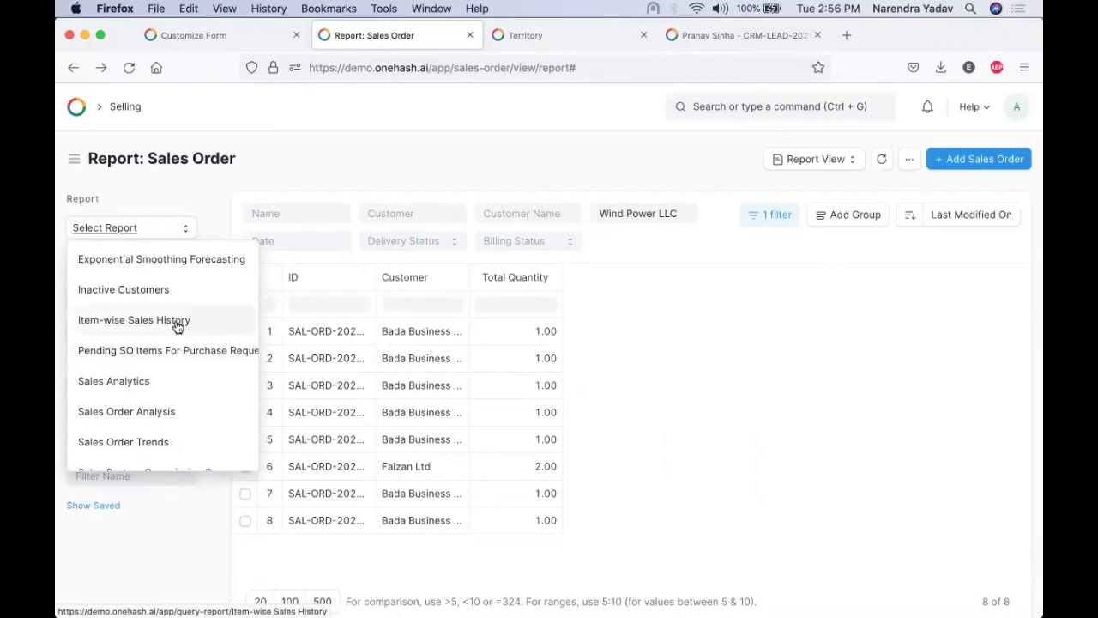
click(171, 258)
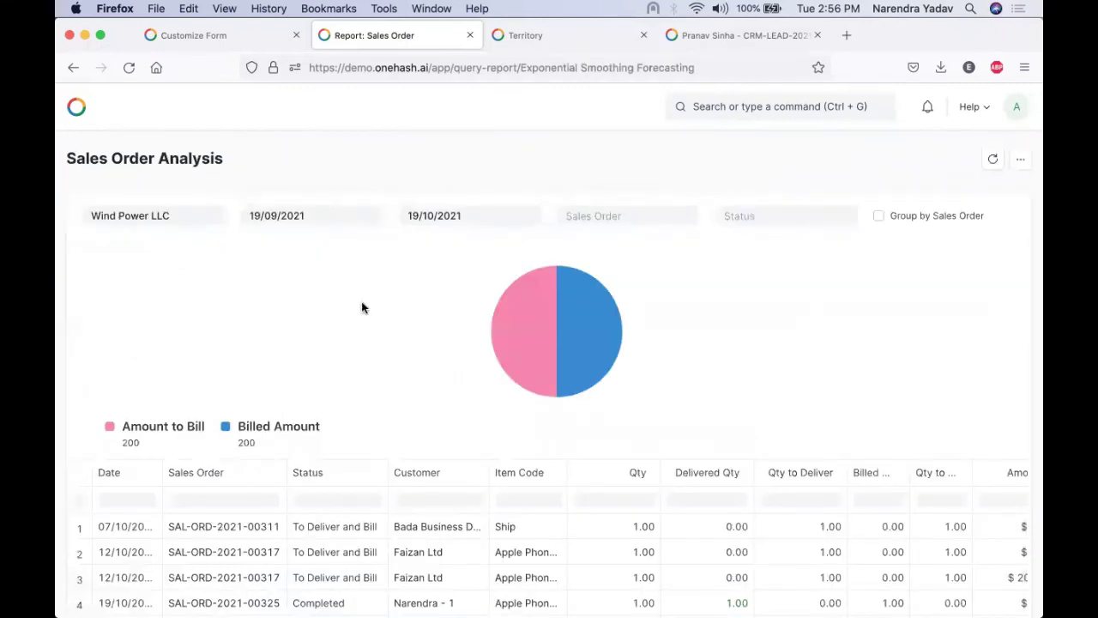
click(129, 68)
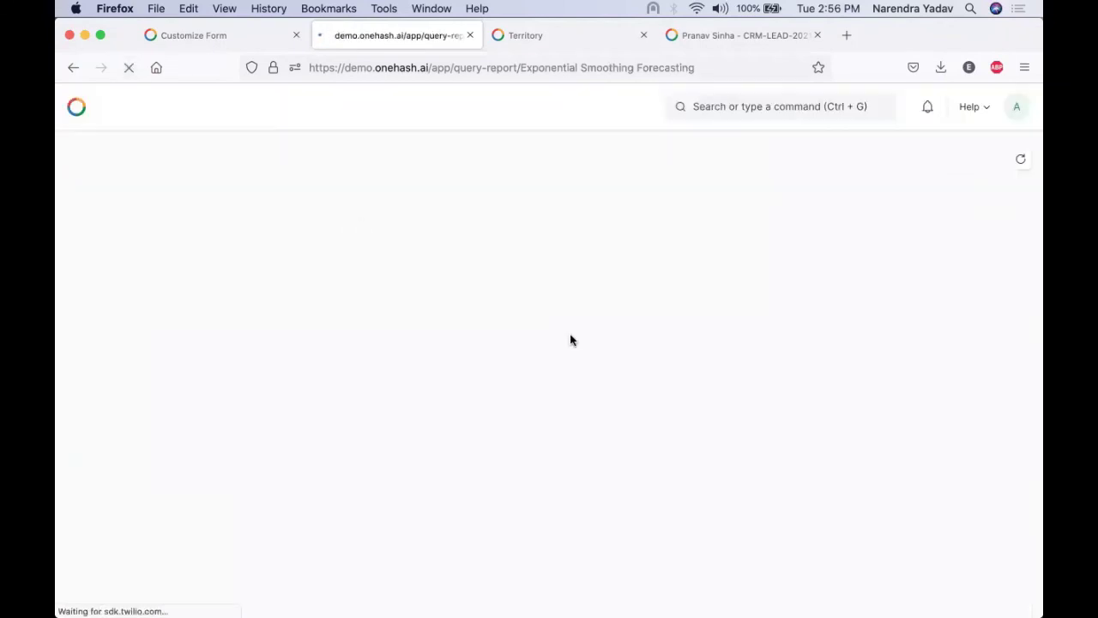
Set the smoothing constant to 0.4 with Based On kept as Qty, then go back
click(327, 248)
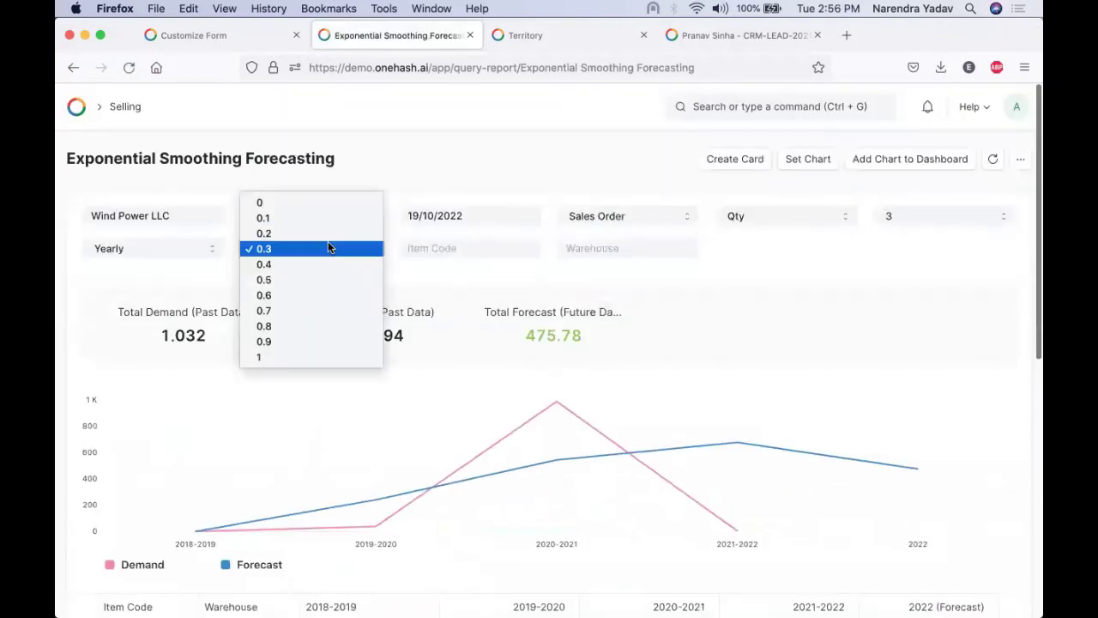
click(318, 264)
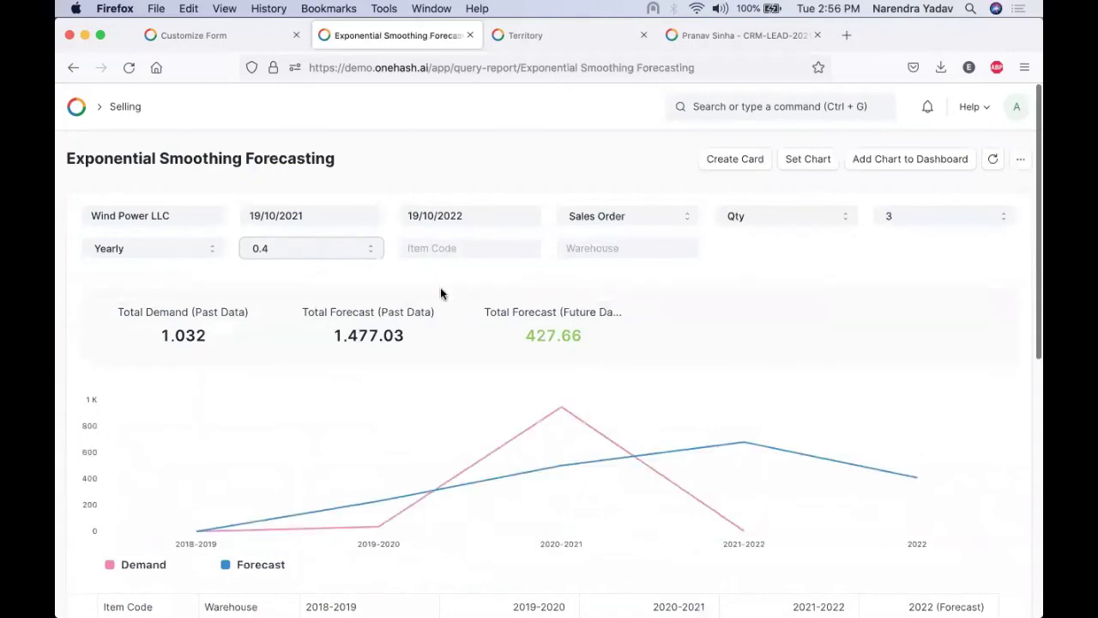
mouse_move(869, 448)
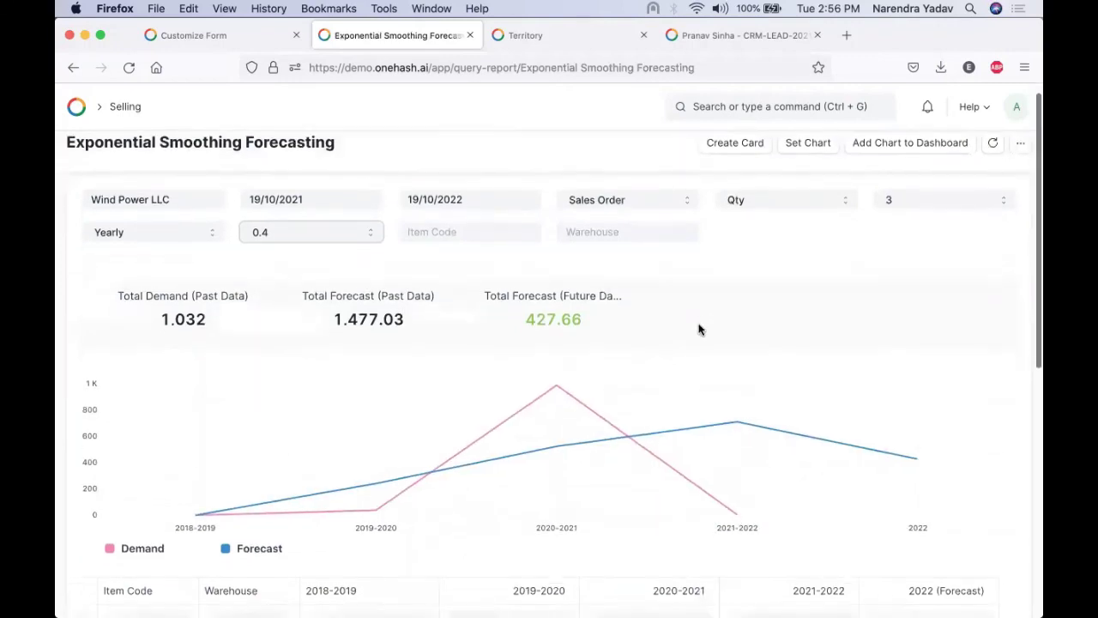
click(749, 216)
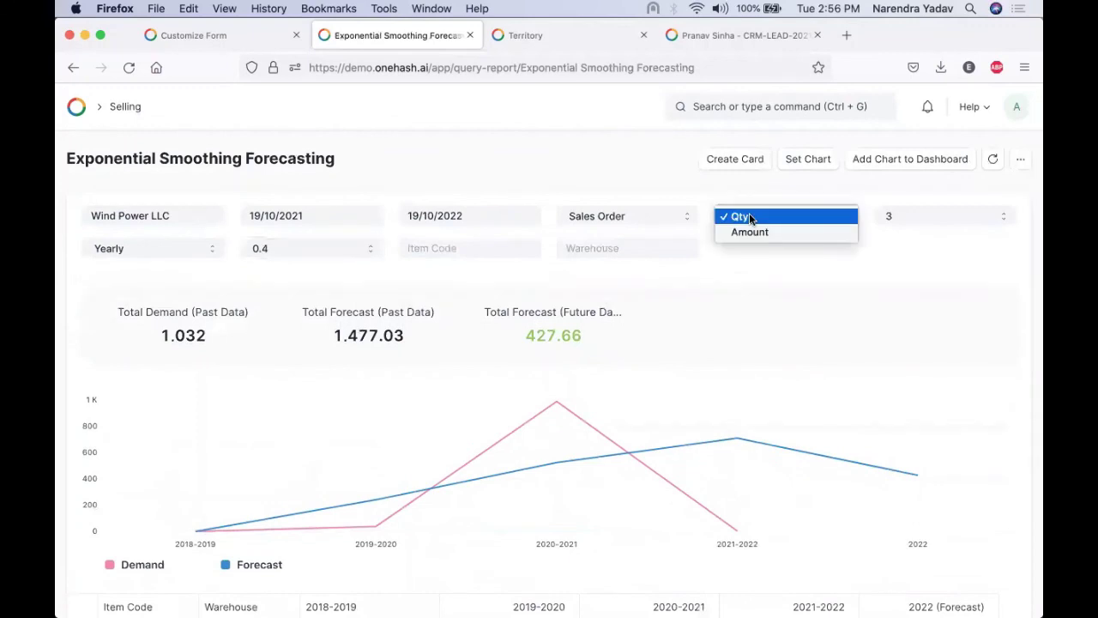
click(750, 218)
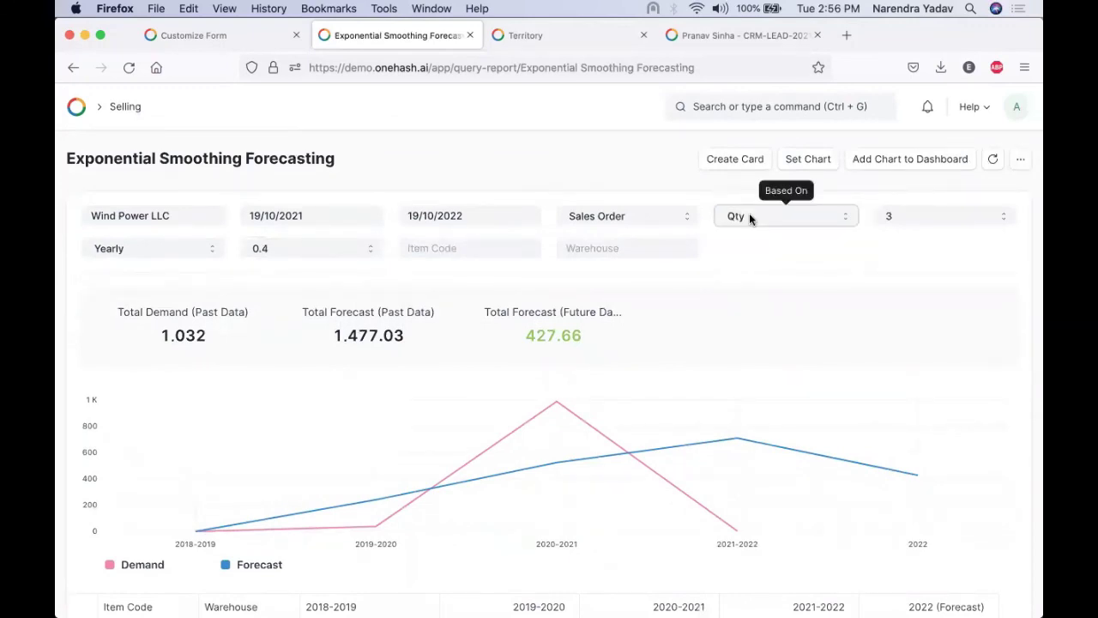
click(68, 67)
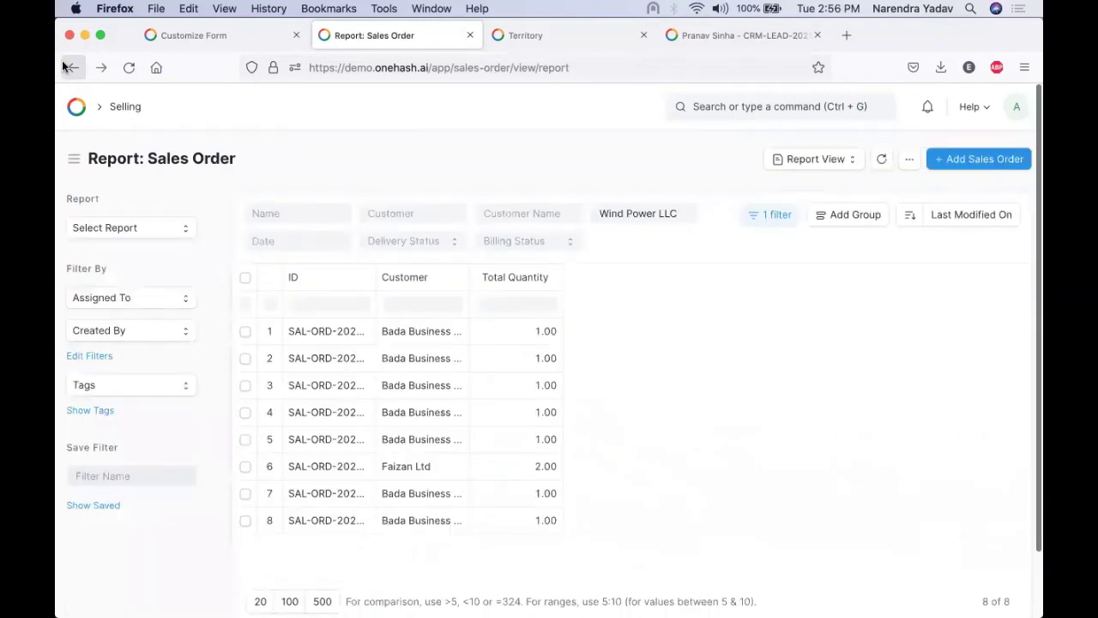
Search 'sales in' and show the Sales Invoice list in Report view
click(740, 105)
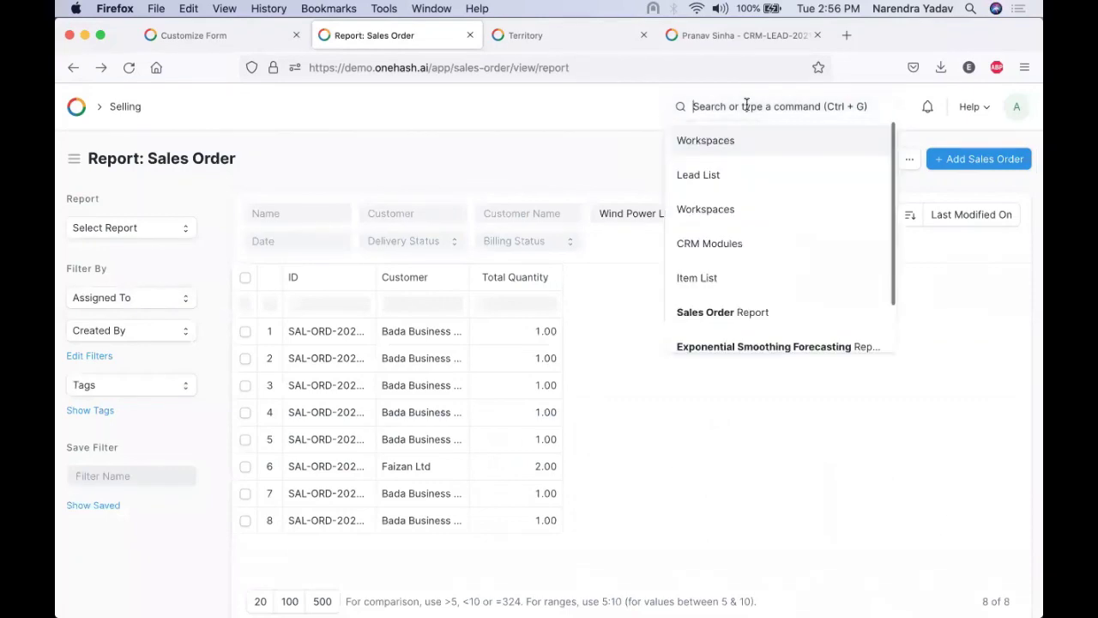
text(sales in)
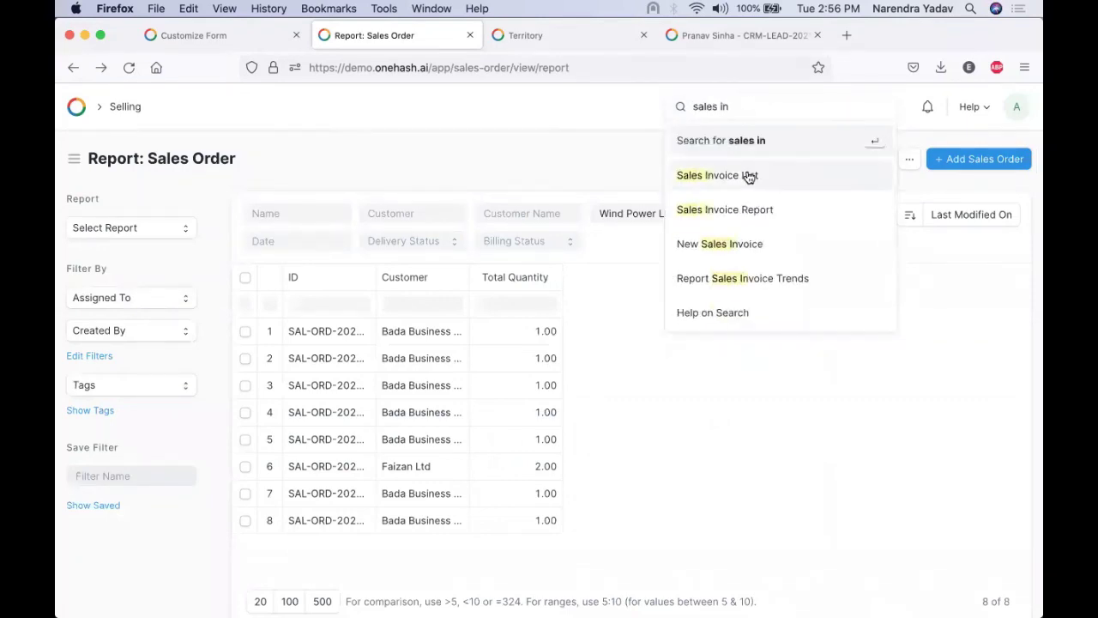
click(750, 176)
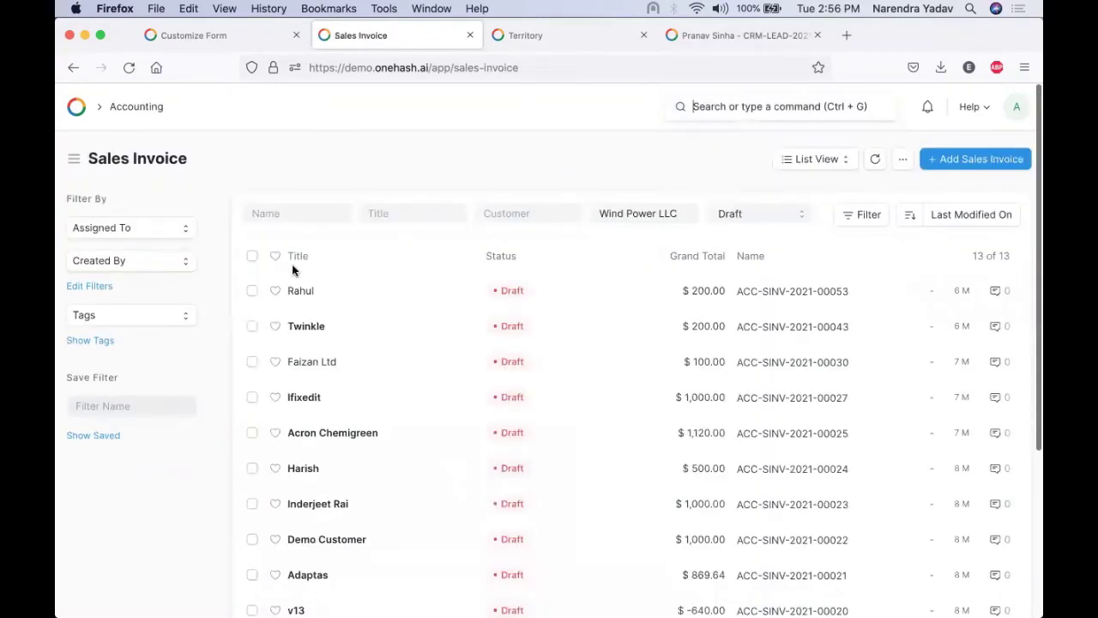
click(811, 158)
click(822, 192)
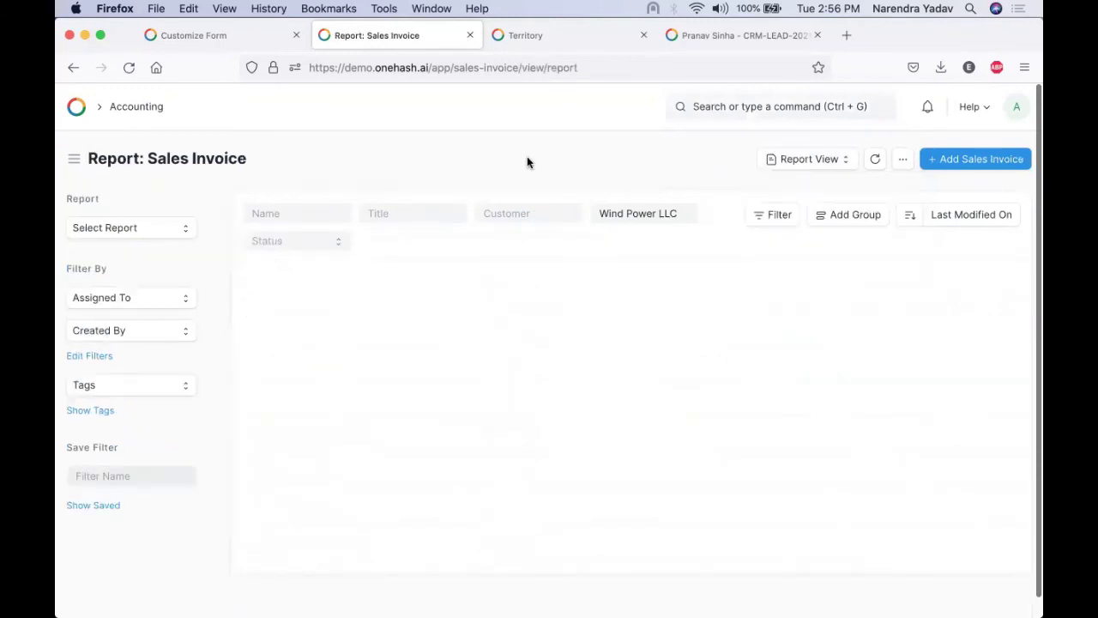
Choose and load the Sales Payment Summary report from Select Report
click(140, 230)
scroll(172, 319, down, 3)
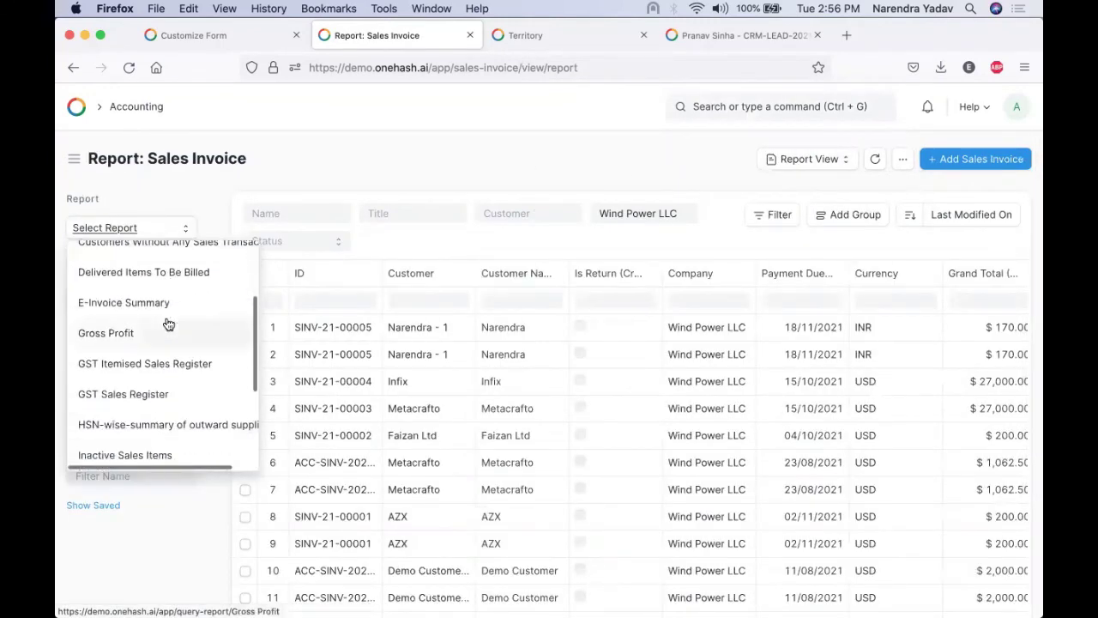
scroll(159, 307, up, 1)
scroll(158, 307, down, 2)
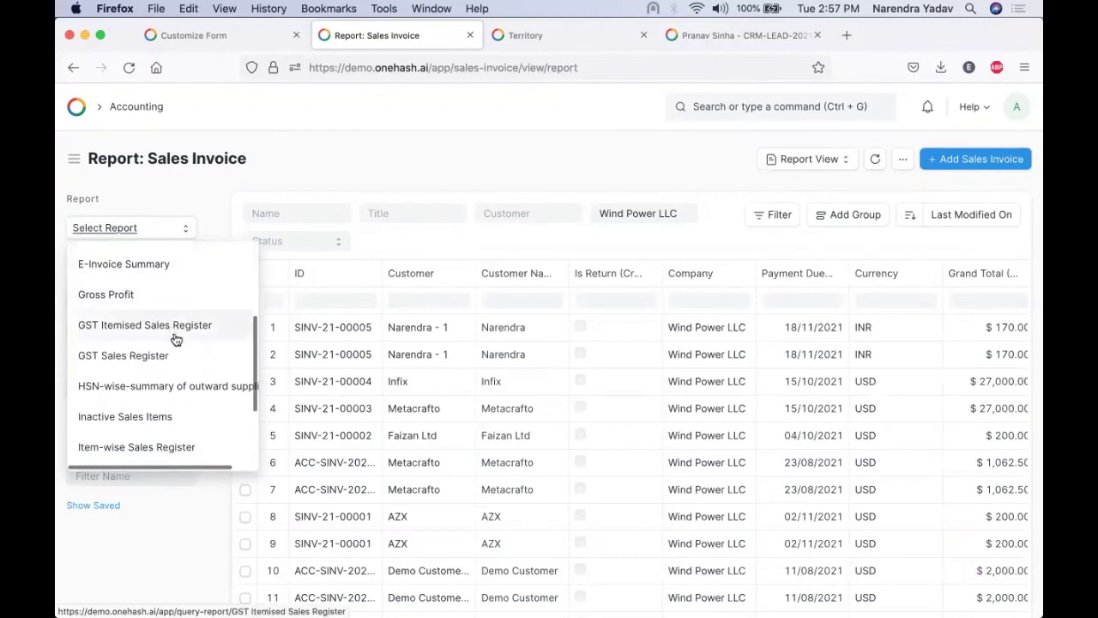
scroll(176, 339, down, 3)
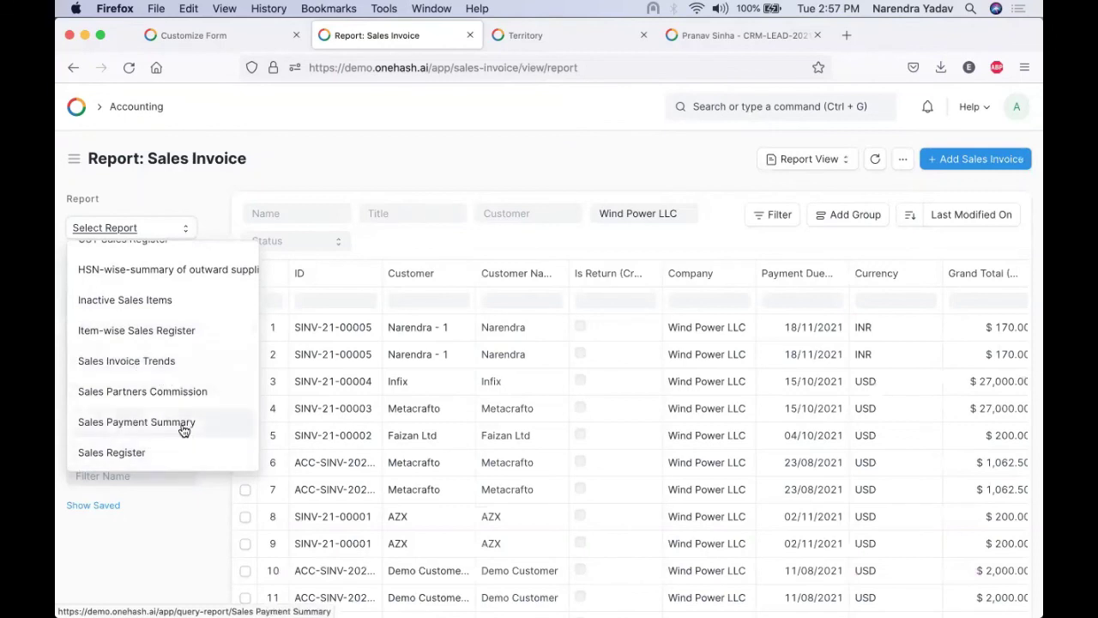
click(182, 422)
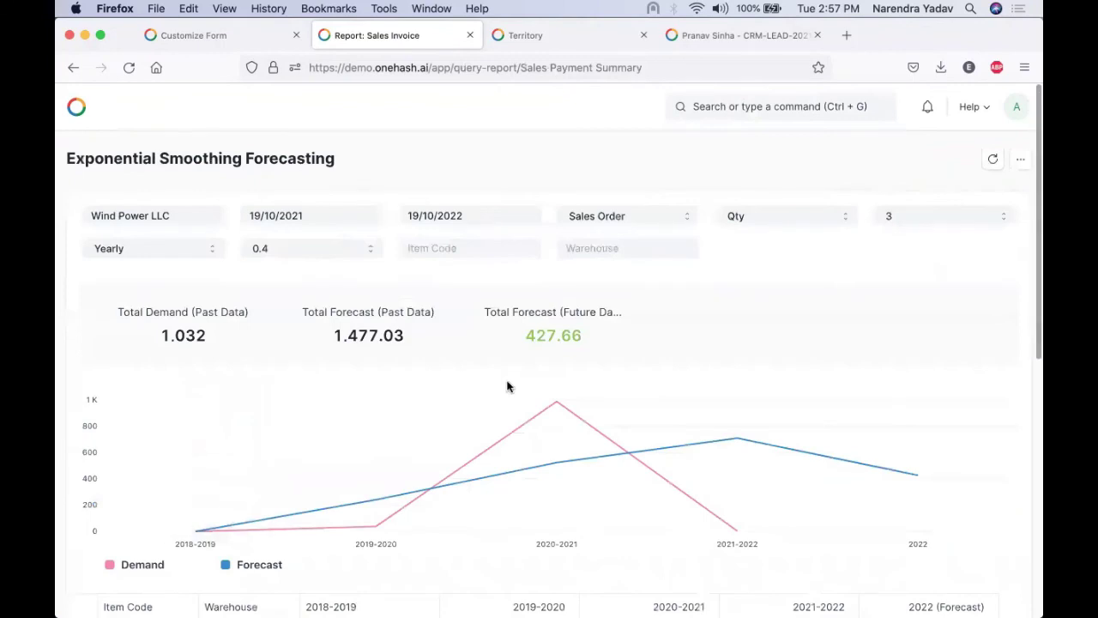
click(128, 69)
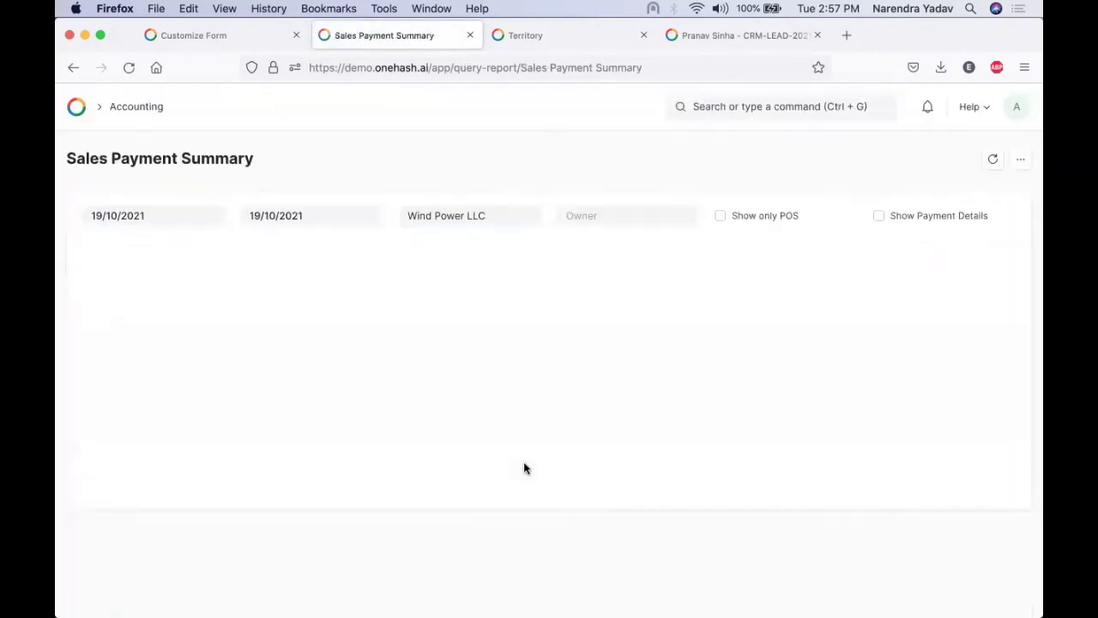